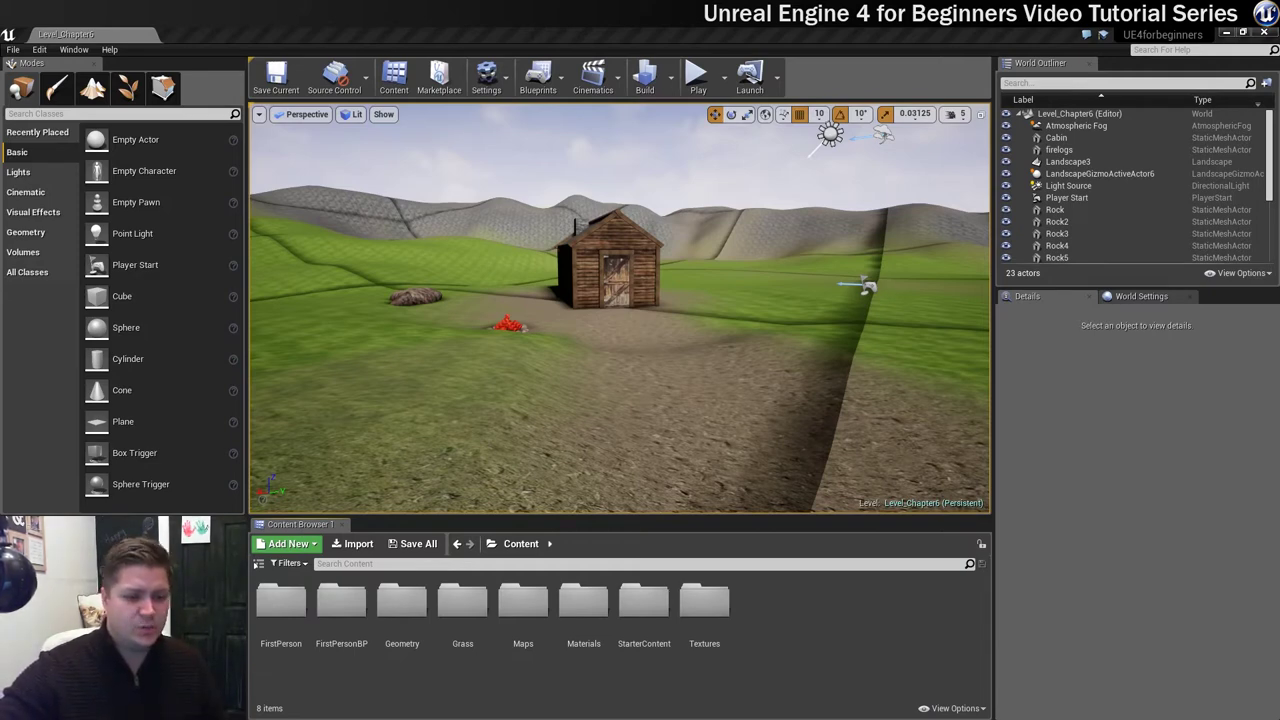
Import GrassClump.FBX from the Foliage folder into the project's Geometry folder, keeping the shown FBX import options.
{"action": "double_click", "coordinate": [408, 604]}
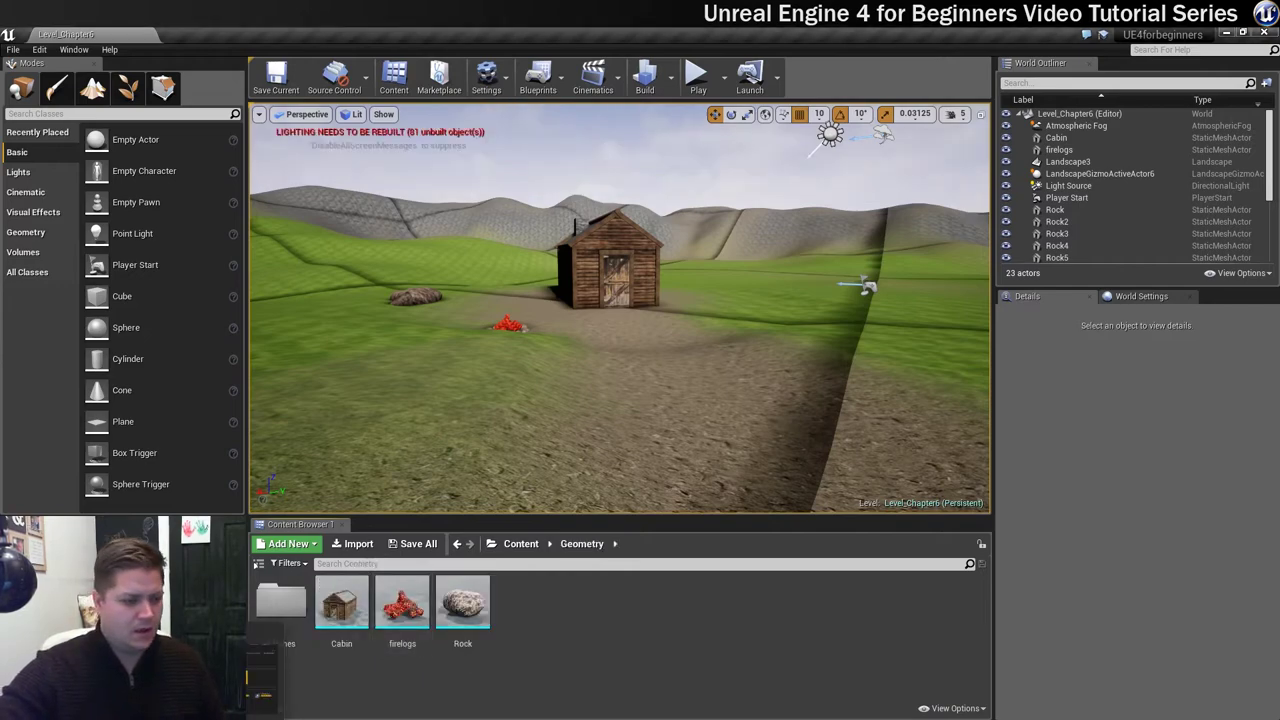
{"action": "key", "text": "alt+Tab"}
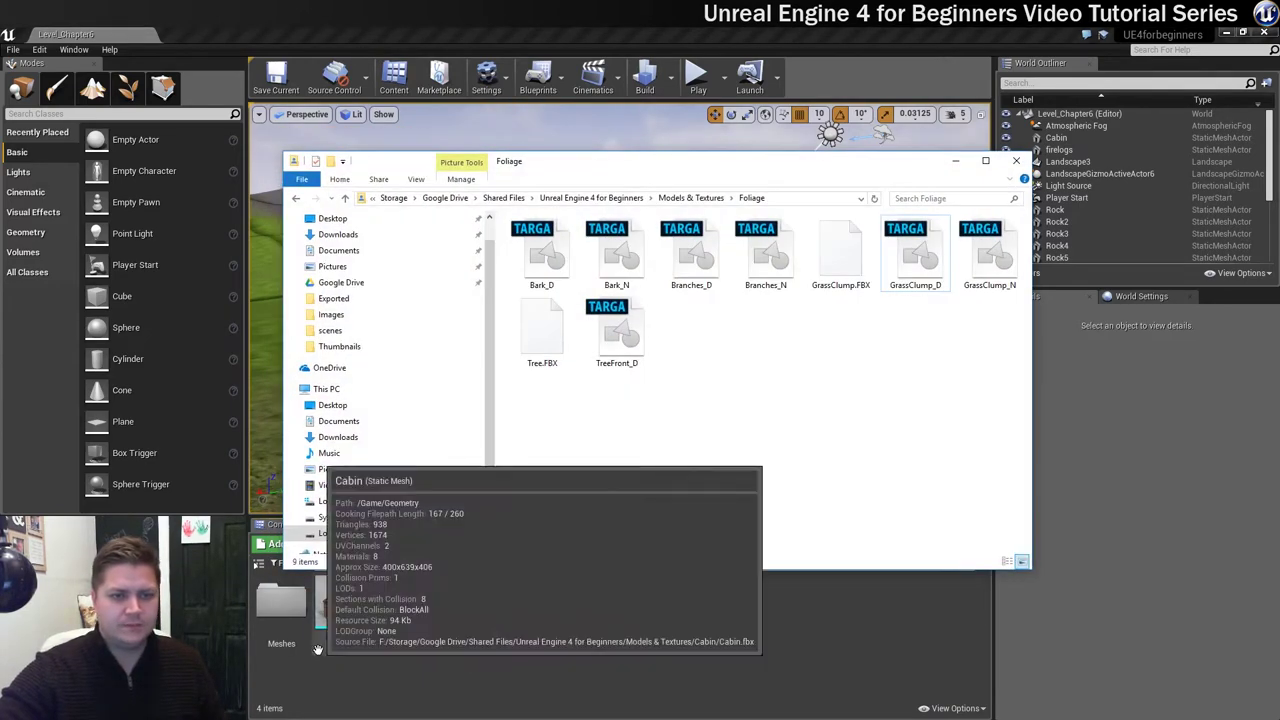
{"action": "left_click", "coordinate": [838, 260]}
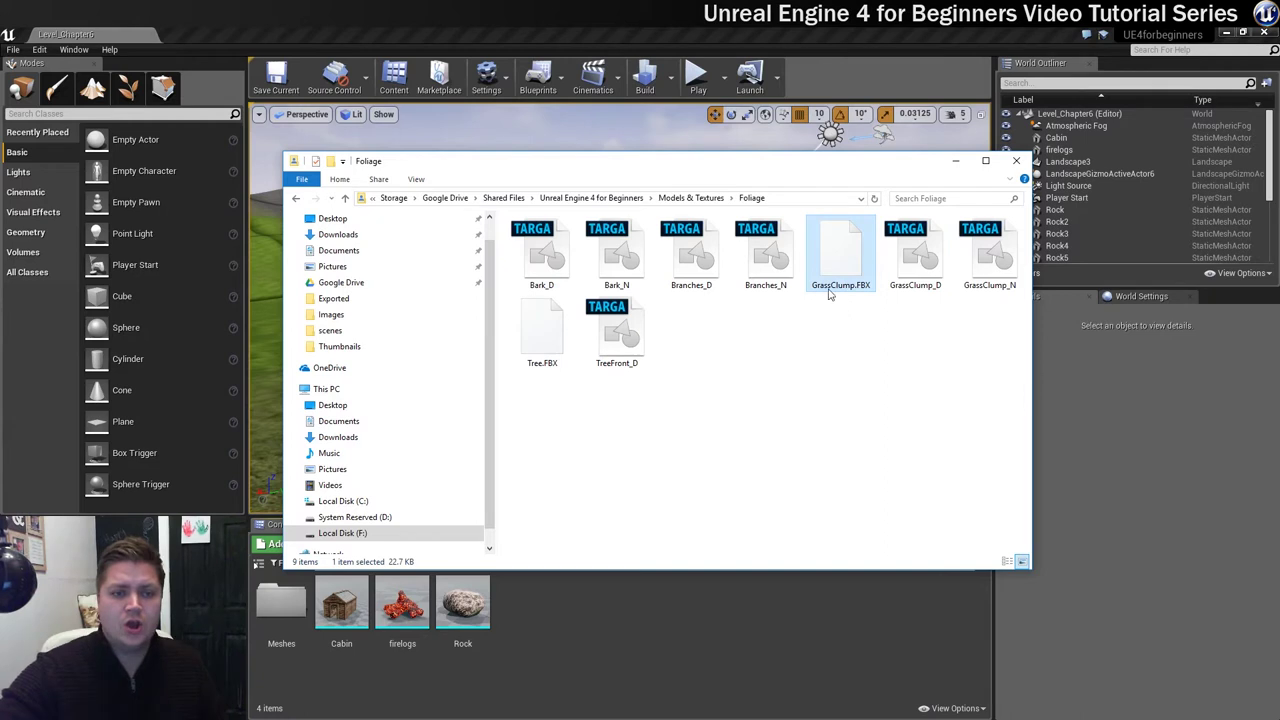
{"action": "left_click_drag", "start_coordinate": [842, 250], "coordinate": [557, 624]}
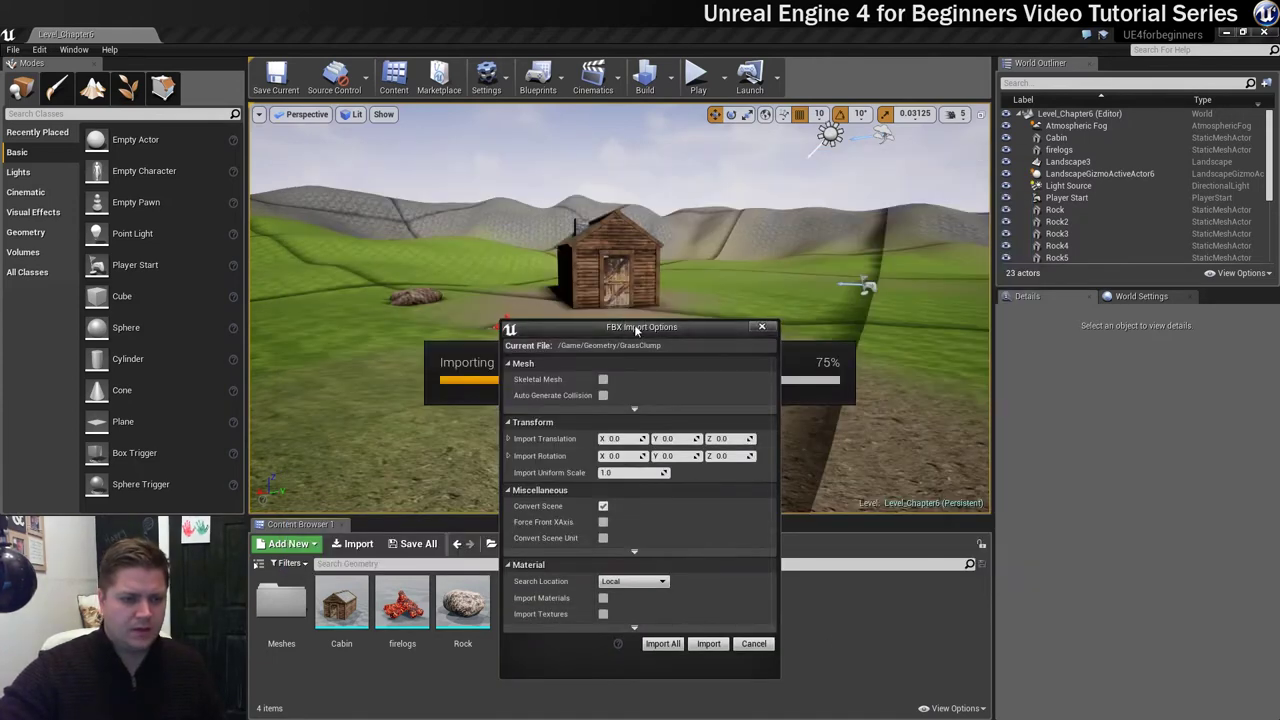
{"action": "left_click_drag", "start_coordinate": [628, 327], "coordinate": [772, 148]}
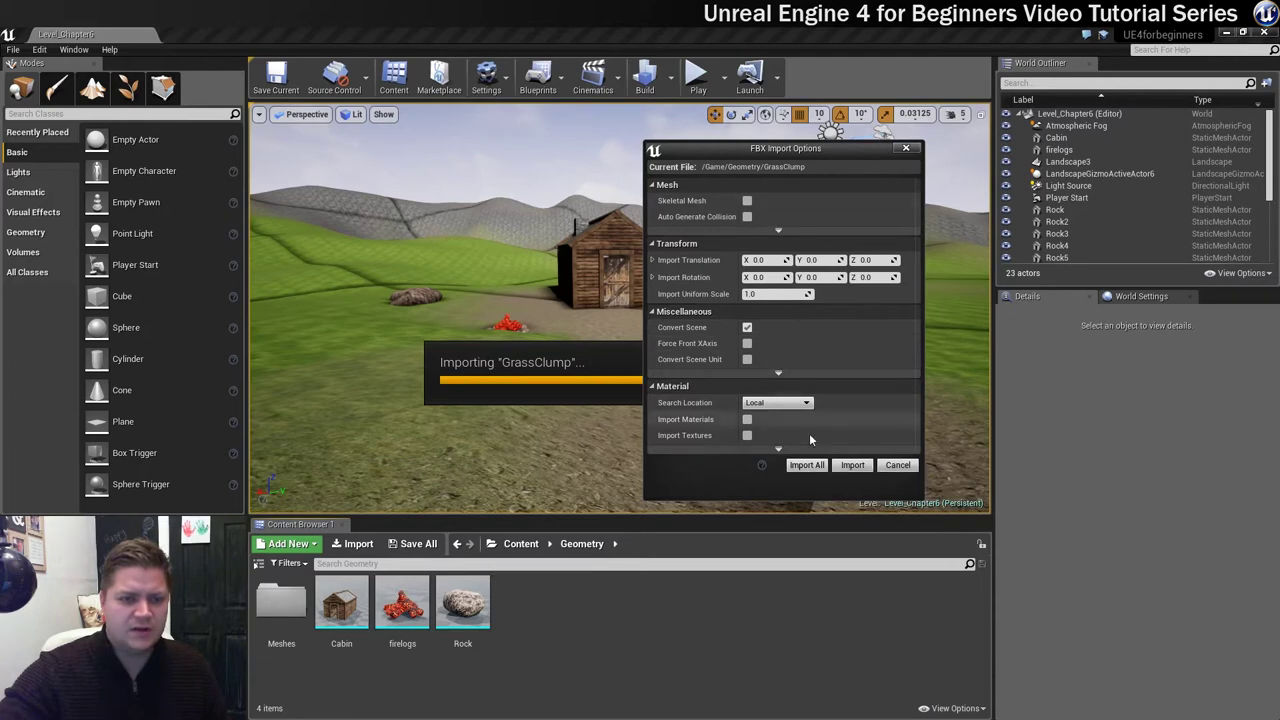
{"action": "left_click", "coordinate": [852, 465]}
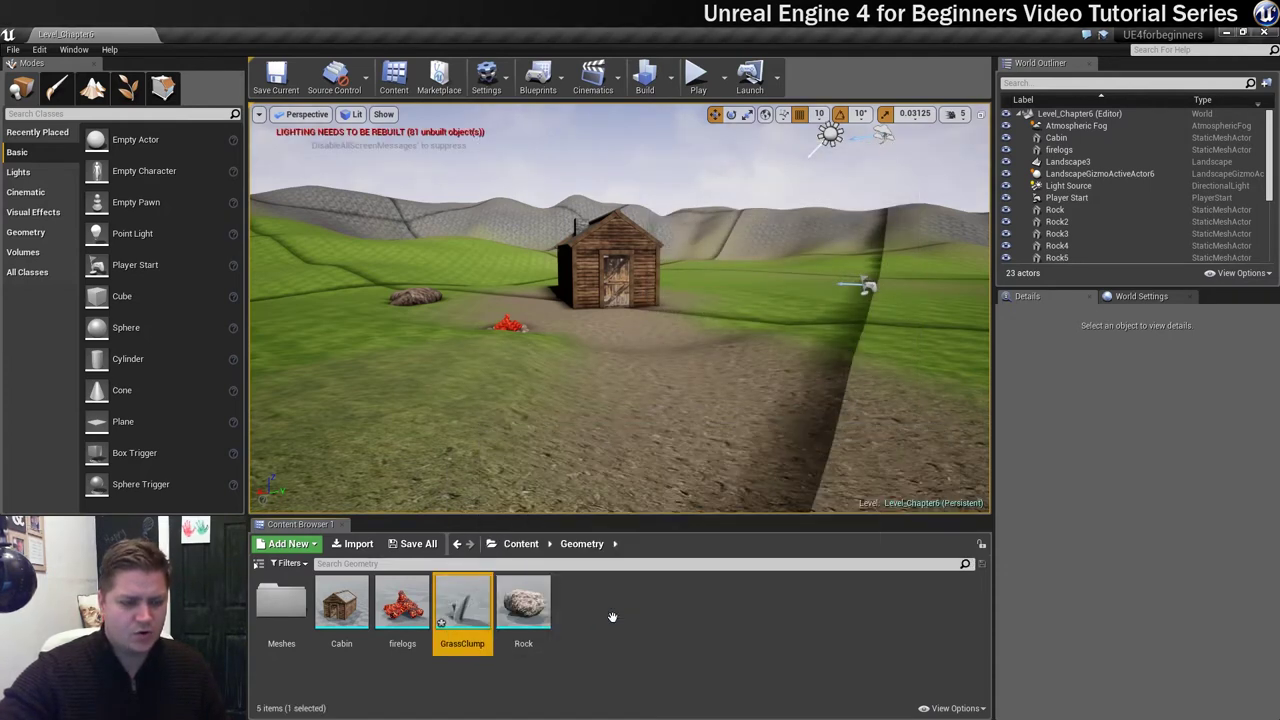
Import the GrassClump_D and GrassClump_N textures from the Foliage folder into the project's Textures folder.
{"action": "left_click", "coordinate": [520, 544]}
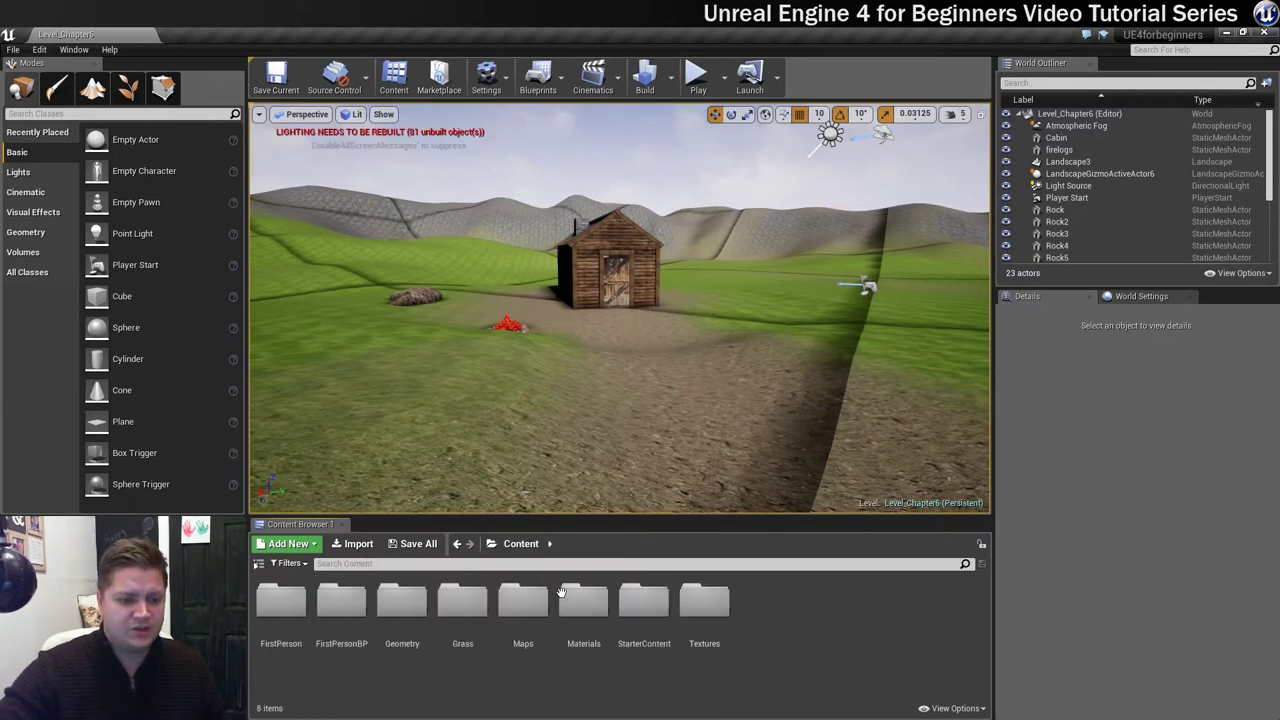
{"action": "double_click", "coordinate": [705, 600]}
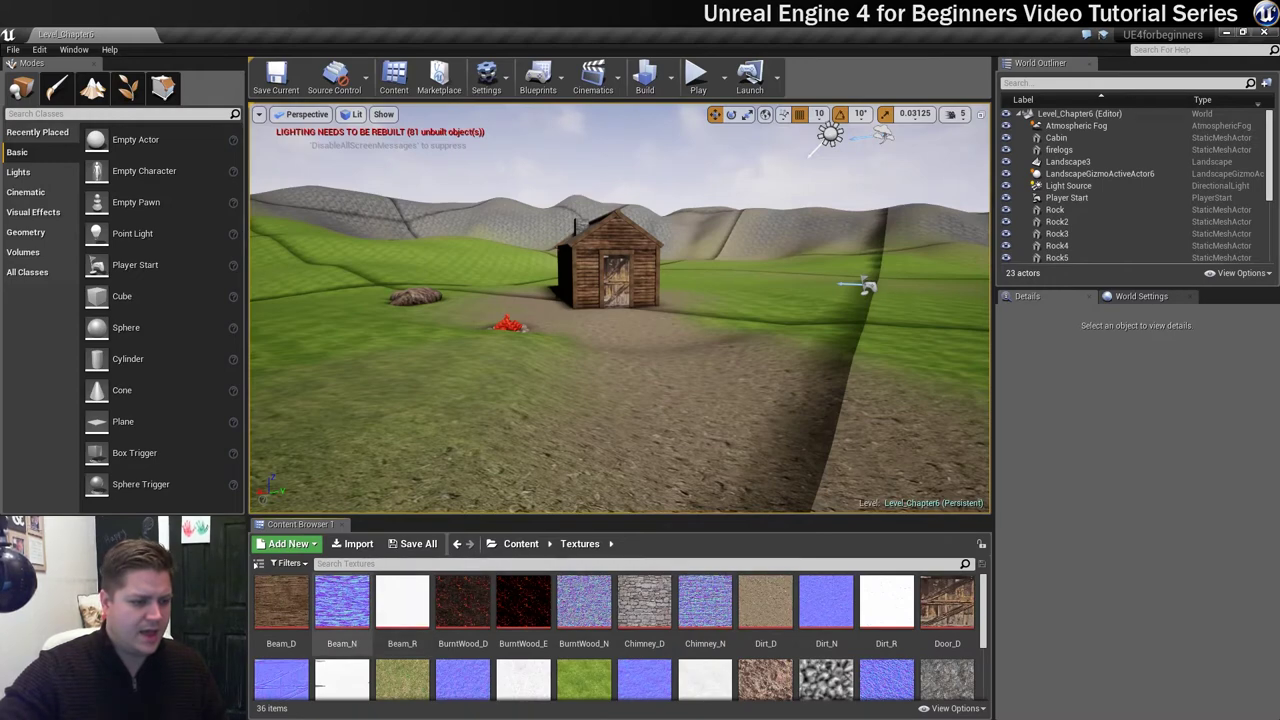
{"action": "key", "text": "alt+Tab"}
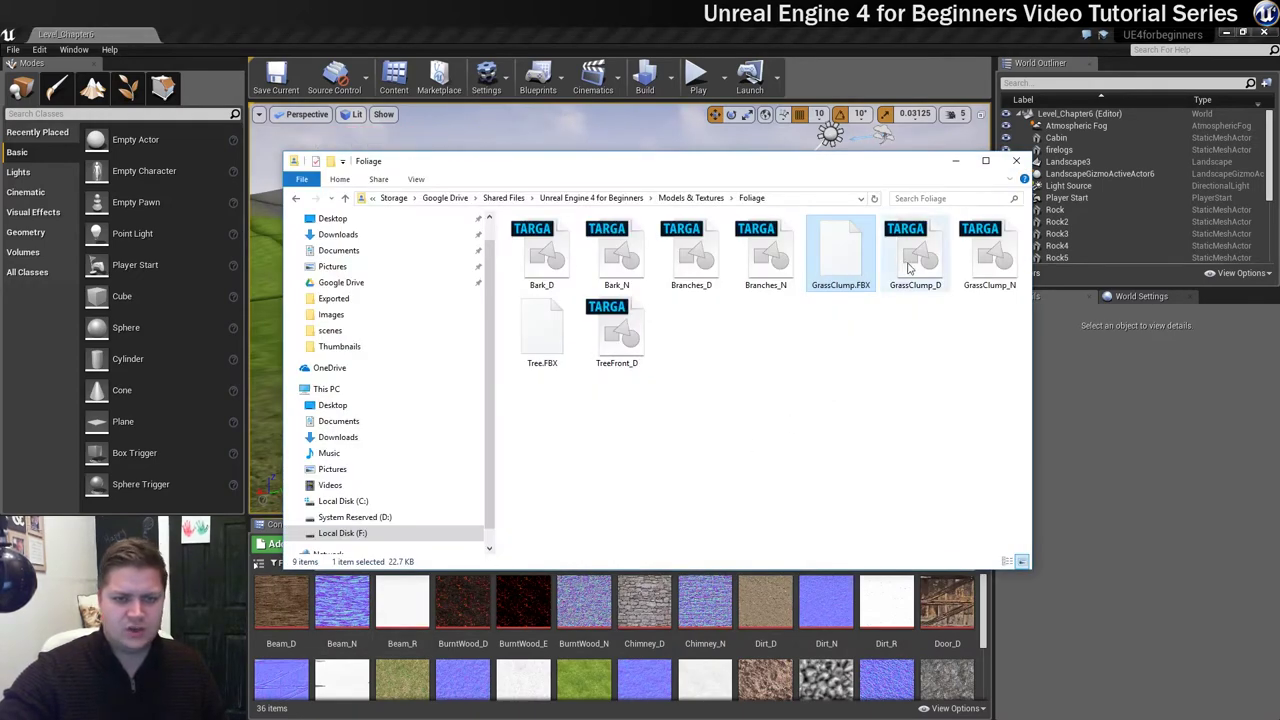
{"action": "left_click_drag", "start_coordinate": [1004, 321], "coordinate": [922, 248]}
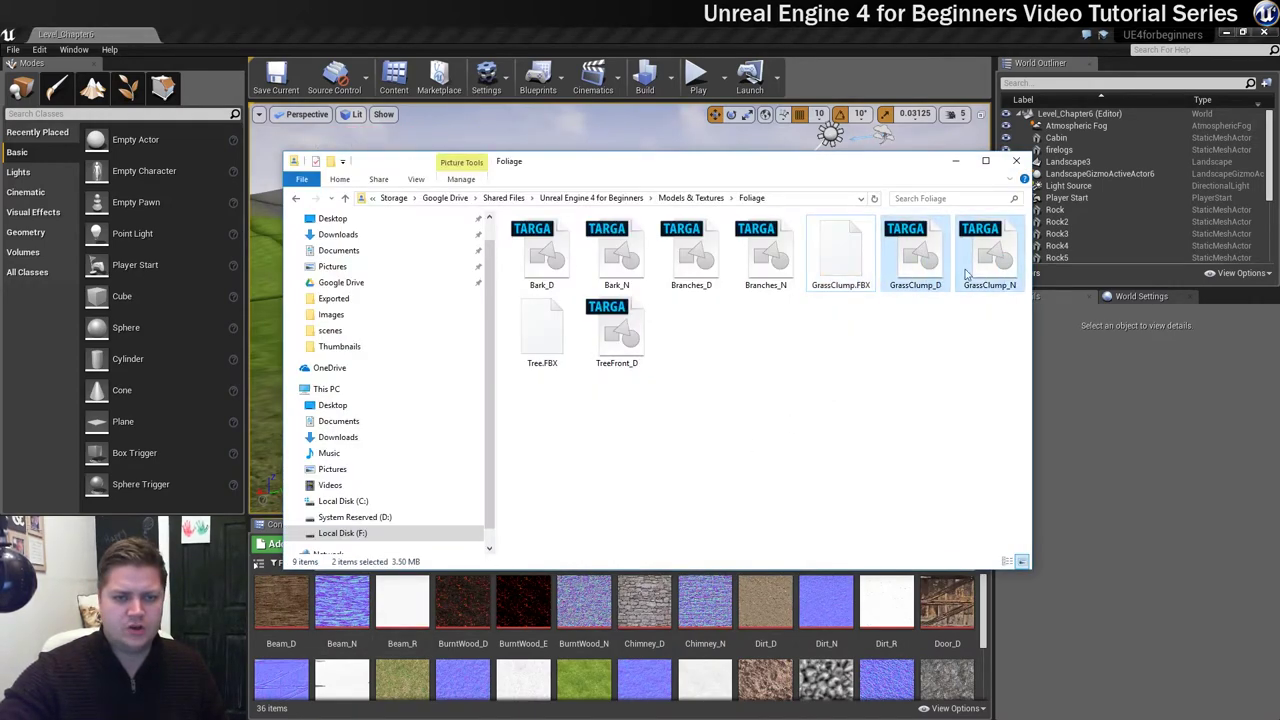
{"action": "left_click_drag", "start_coordinate": [985, 275], "coordinate": [778, 628]}
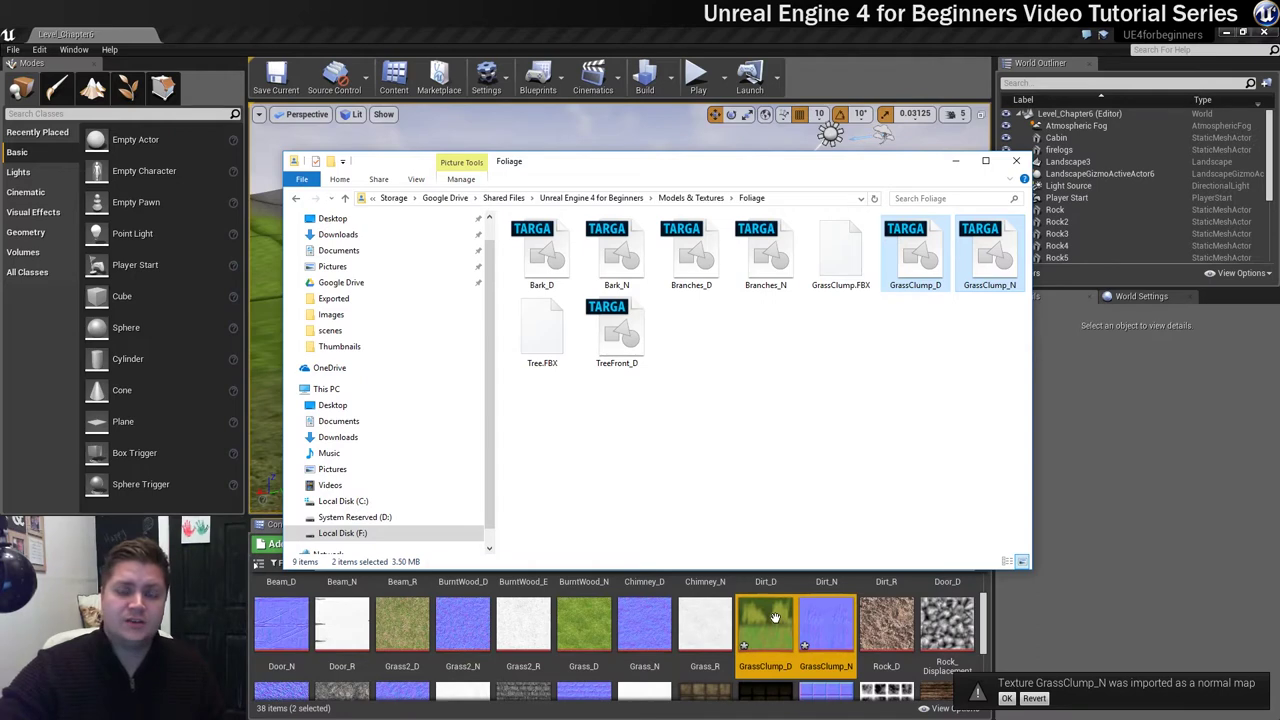
{"action": "mouse_move", "coordinate": [770, 617]}
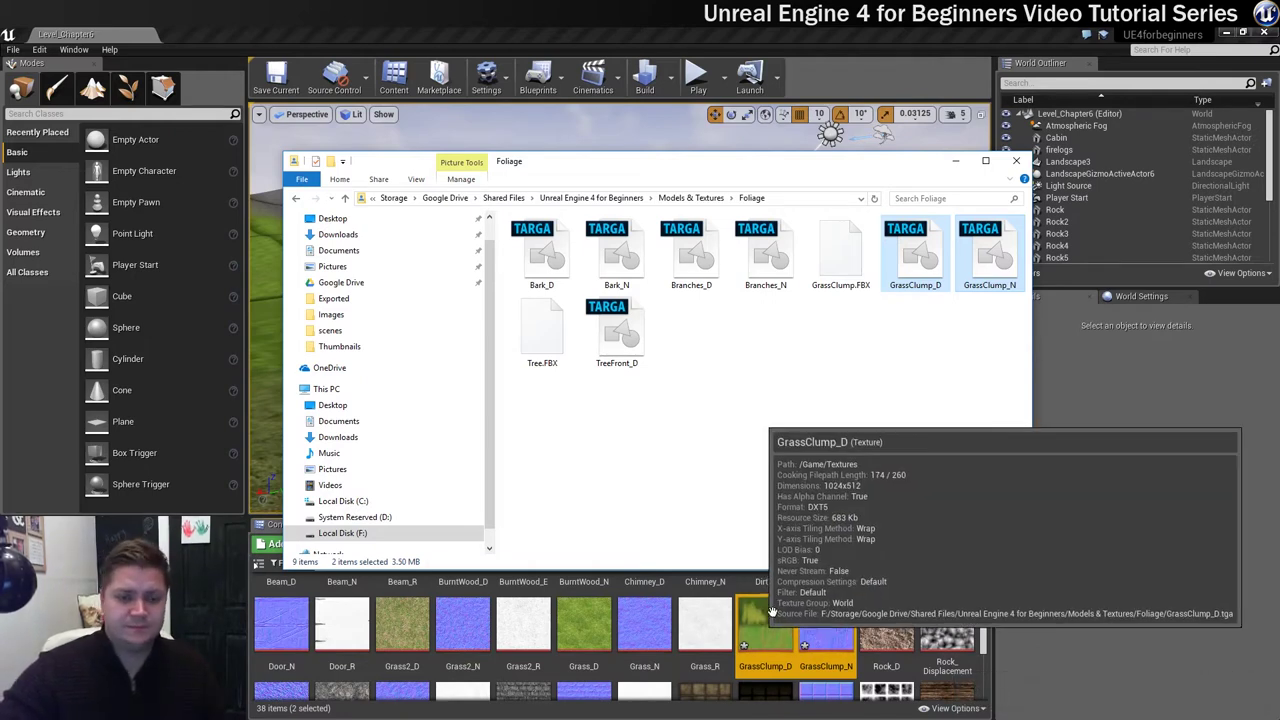
{"action": "left_click", "coordinate": [770, 612]}
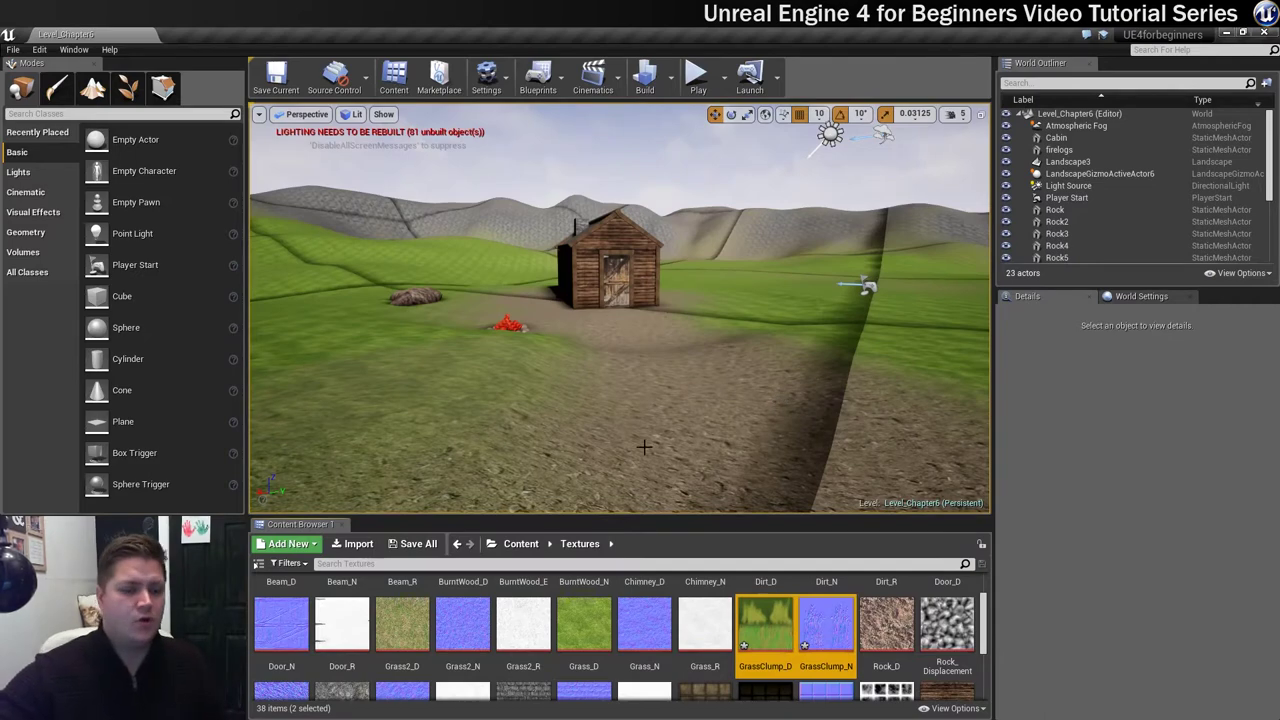
Open the GrassClump static mesh from the Geometry folder and examine its crossed planes from several angles.
{"action": "left_click", "coordinate": [521, 543]}
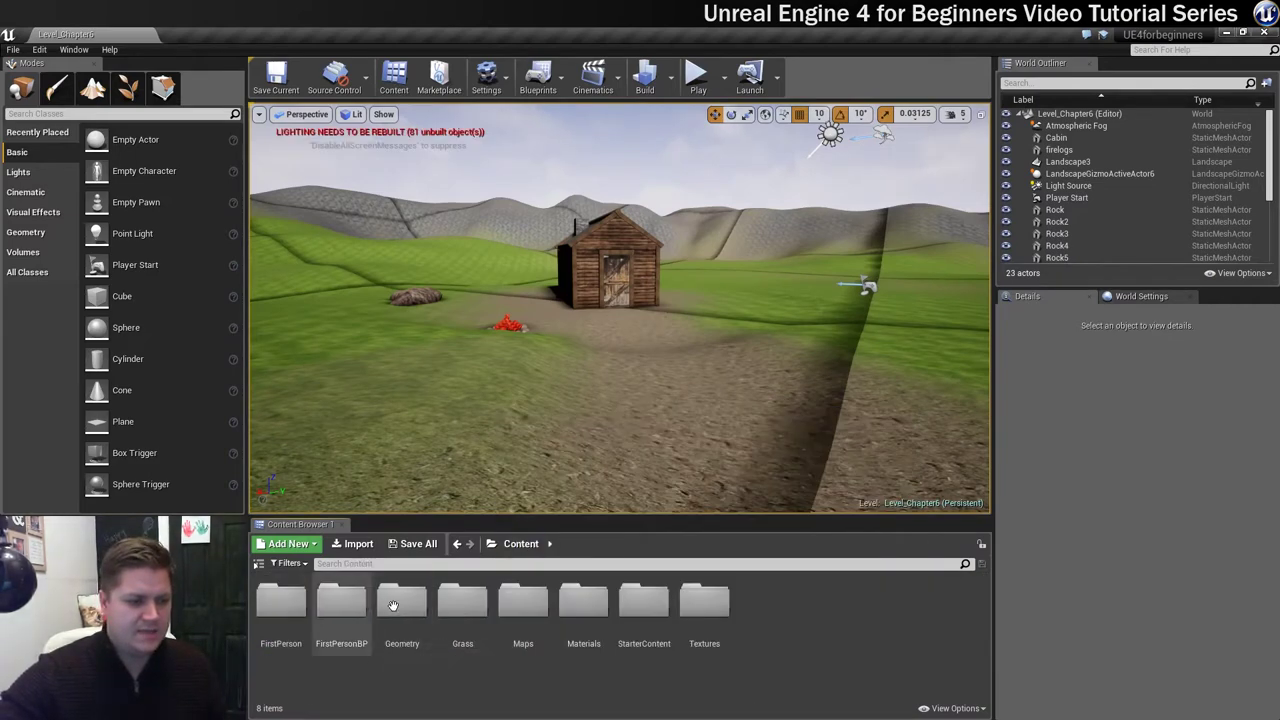
{"action": "double_click", "coordinate": [403, 640]}
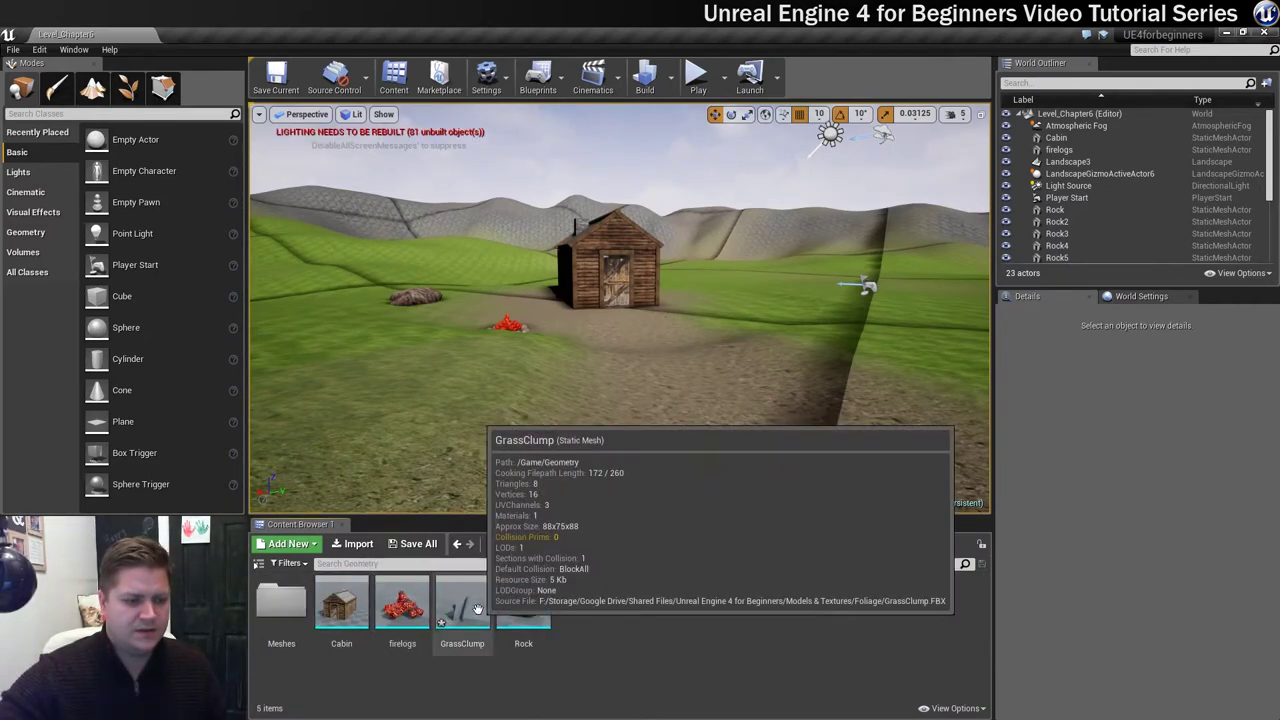
{"action": "double_click", "coordinate": [479, 612]}
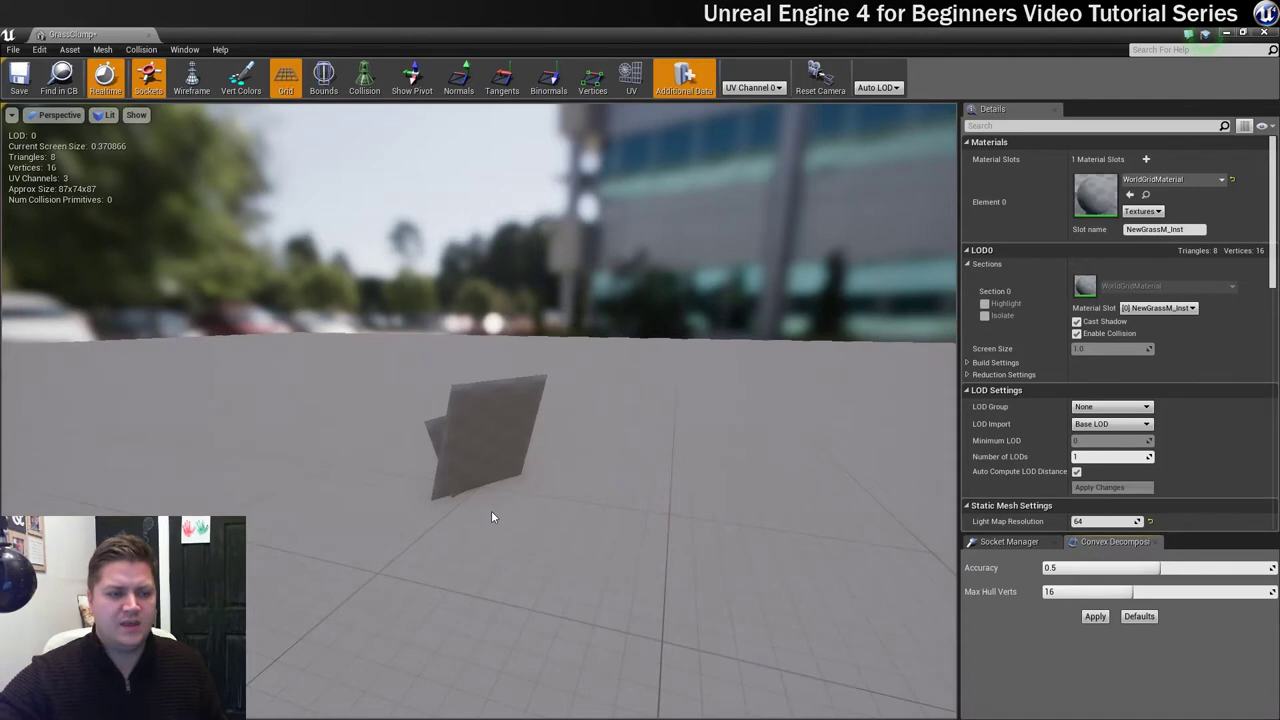
{"action": "scroll", "coordinate": [428, 523], "scroll_direction": "up", "scroll_amount": 2}
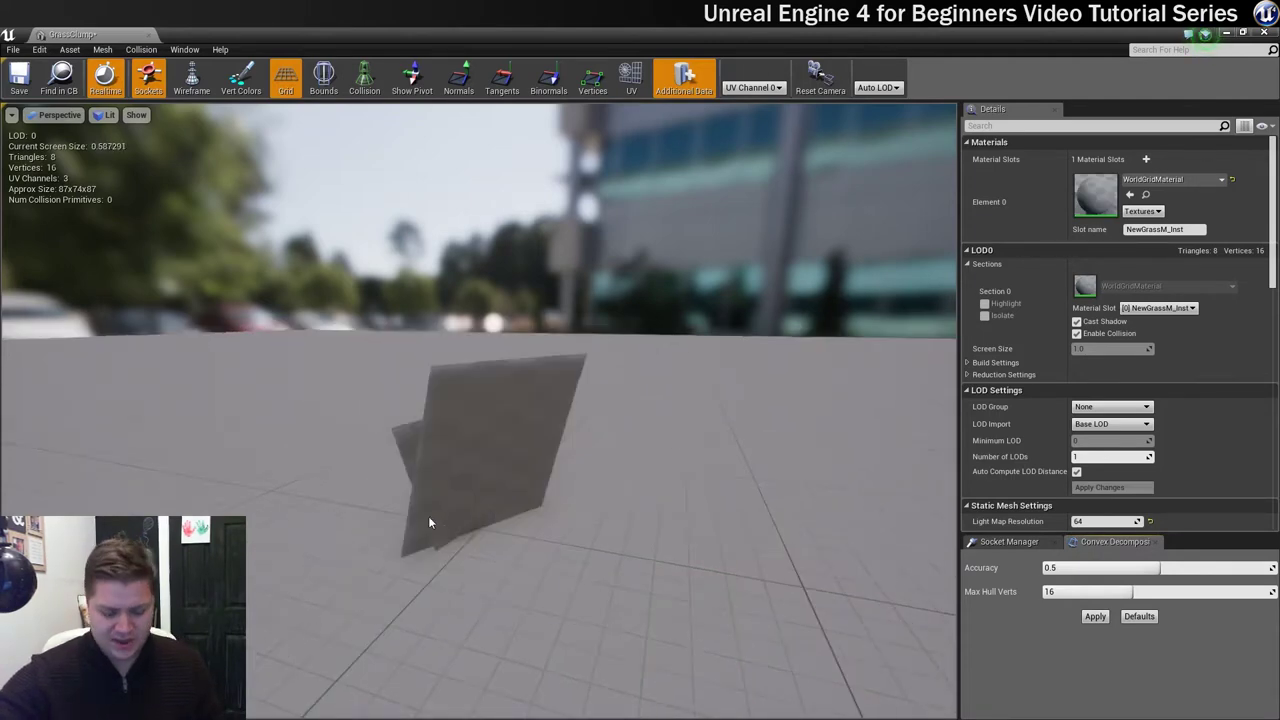
{"action": "left_click_drag", "start_coordinate": [428, 523], "coordinate": [940, 523]}
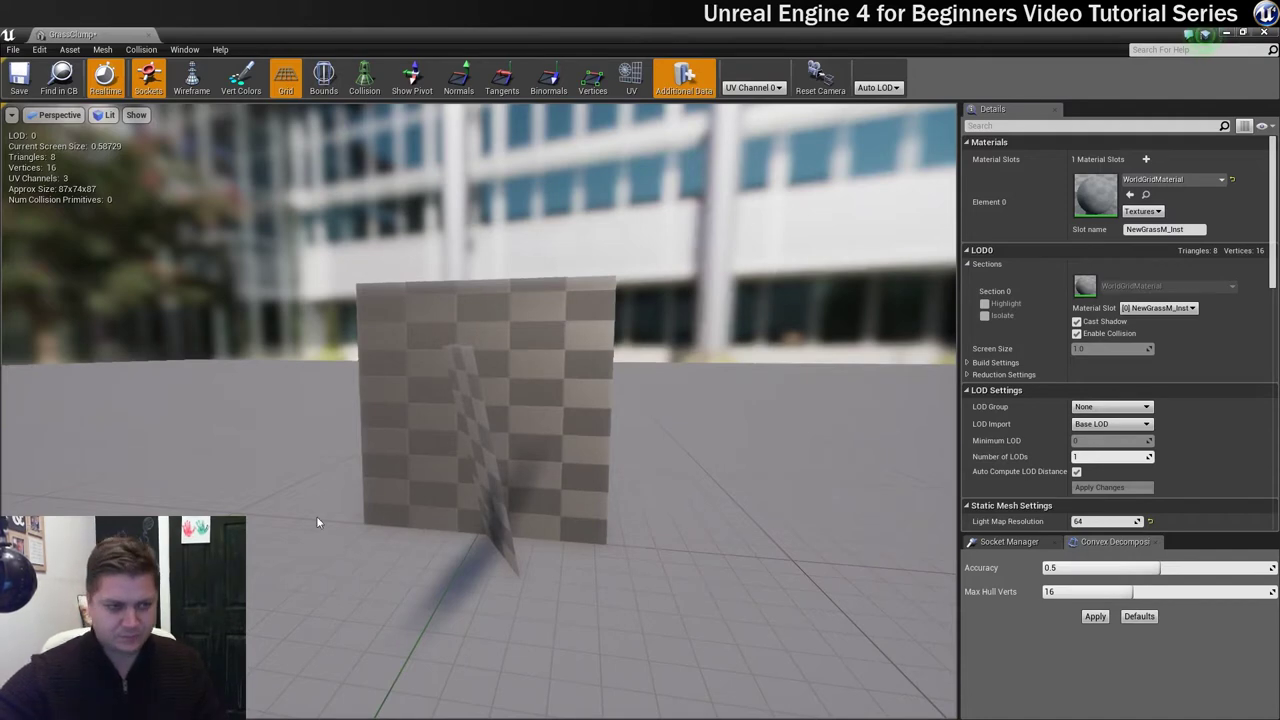
{"action": "left_click_drag", "start_coordinate": [480, 400], "coordinate": [565, 400]}
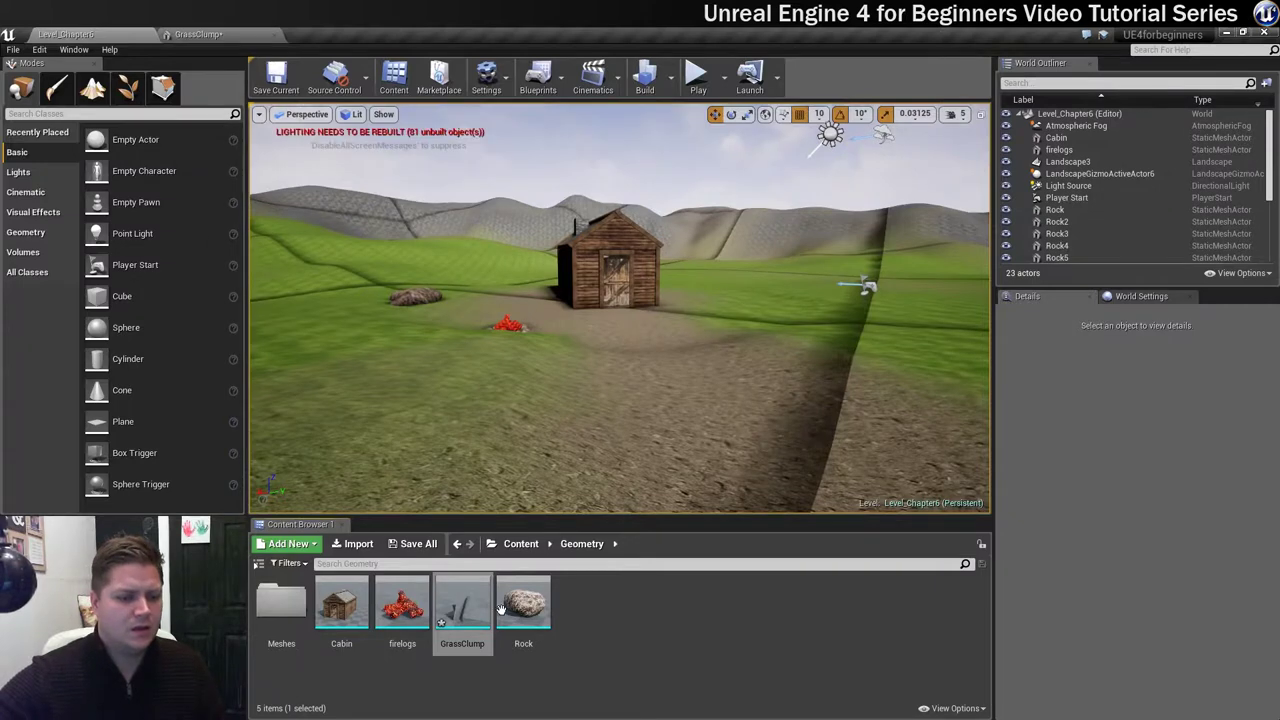
Create a new material named M_GrassMaster in the project's Materials folder.
{"action": "left_click", "coordinate": [616, 615]}
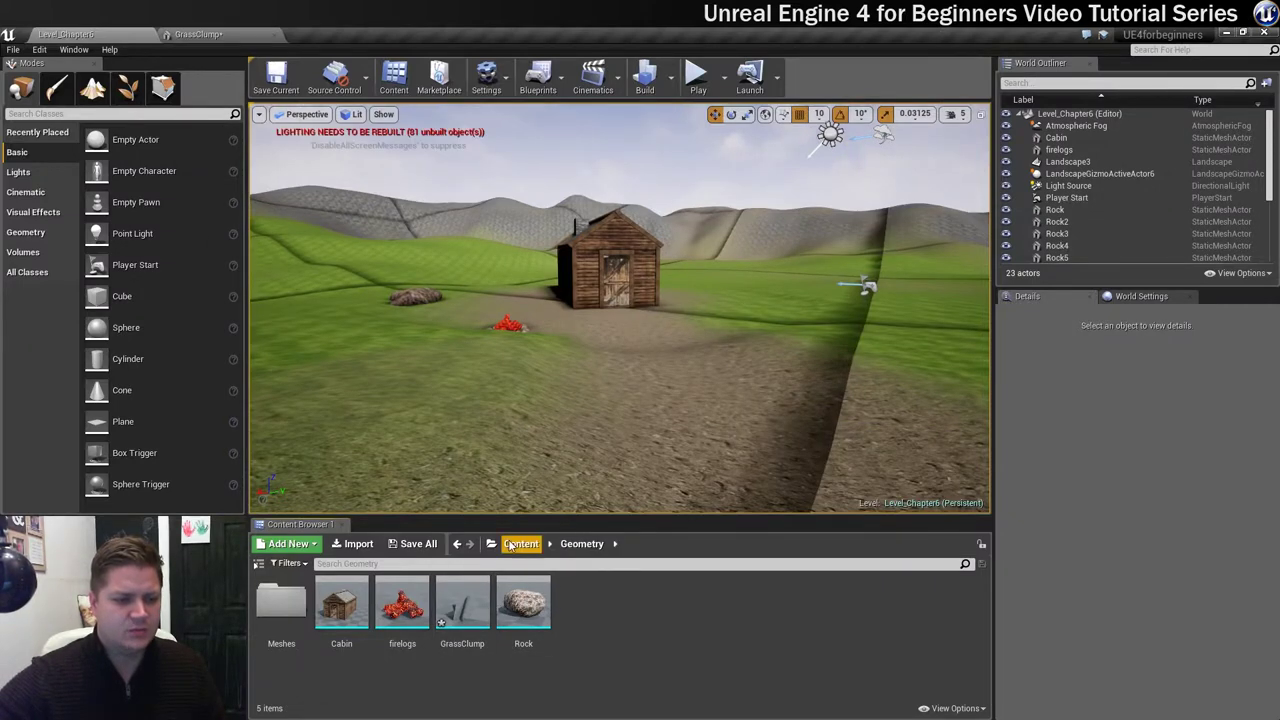
{"action": "left_click", "coordinate": [515, 544]}
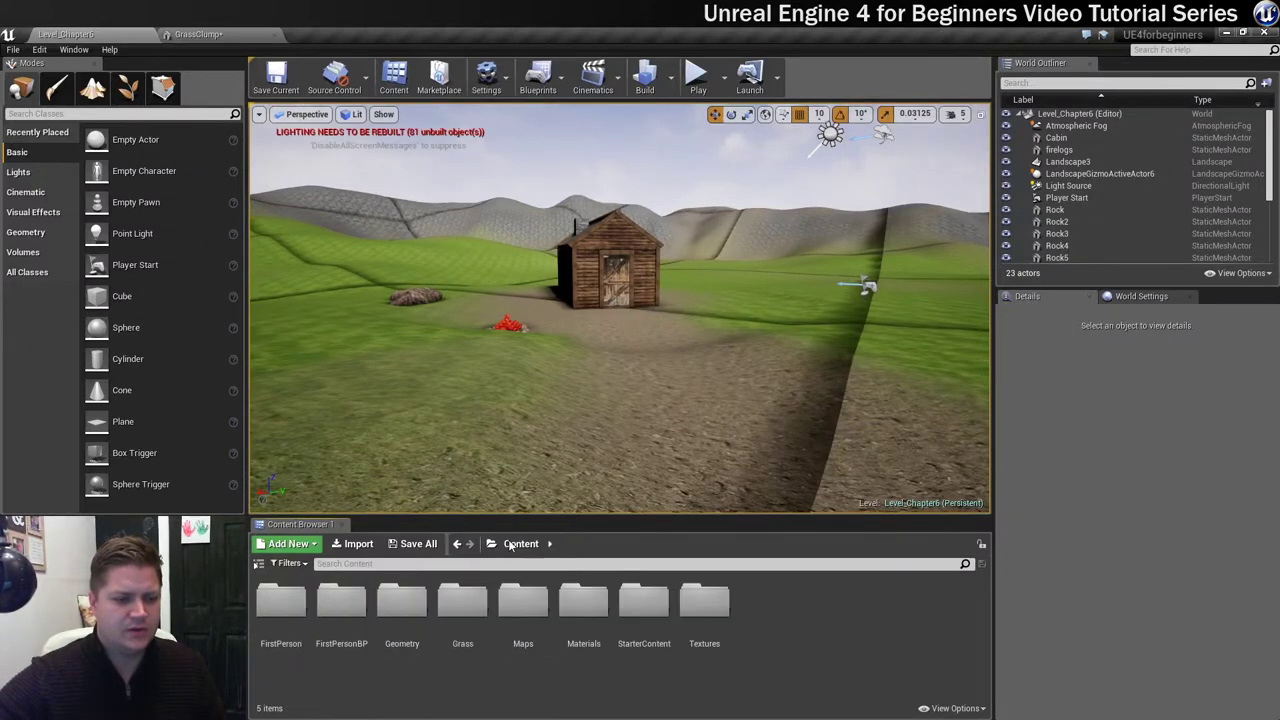
{"action": "double_click", "coordinate": [583, 603]}
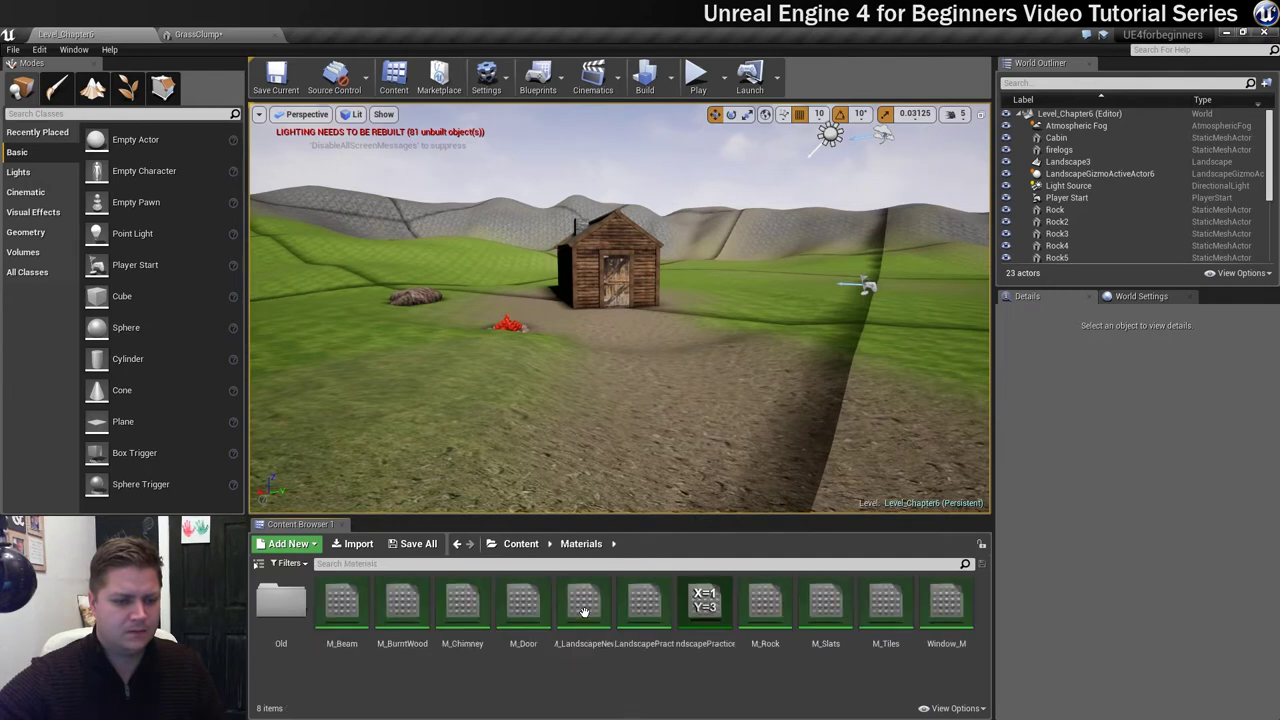
{"action": "right_click", "coordinate": [632, 698]}
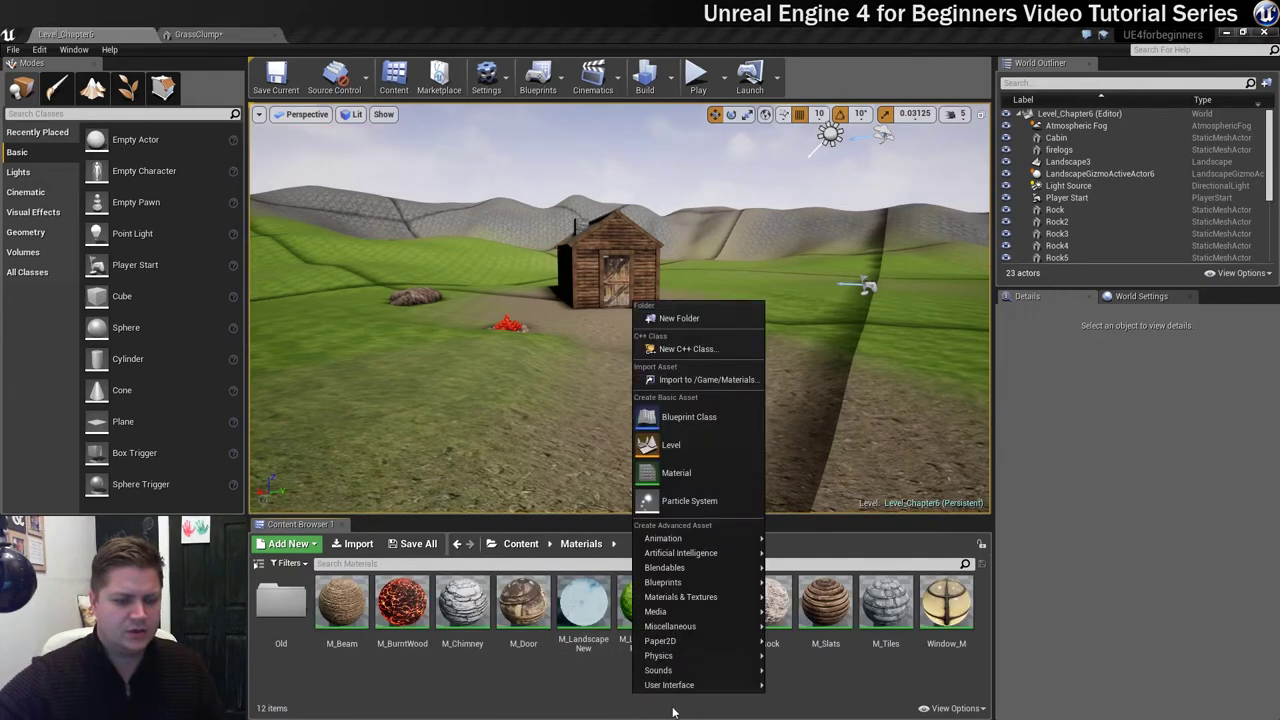
{"action": "left_click", "coordinate": [679, 476]}
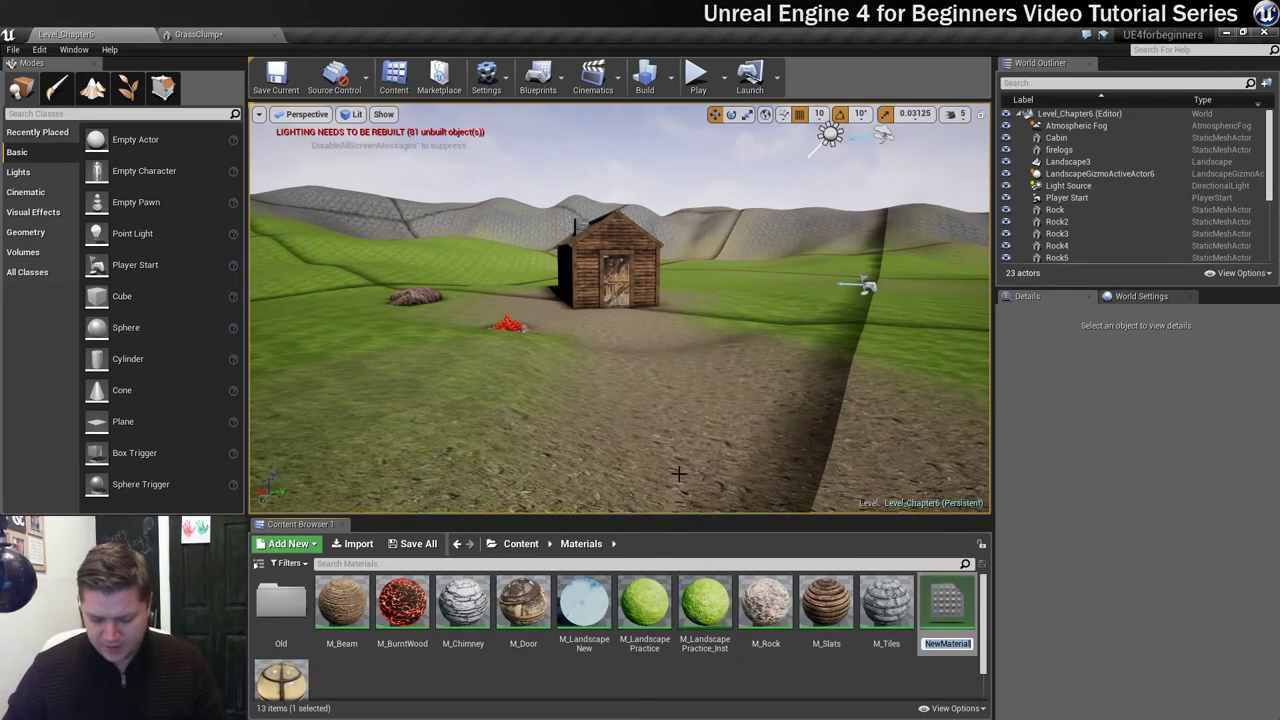
{"action": "type", "text": "M_Gras"}
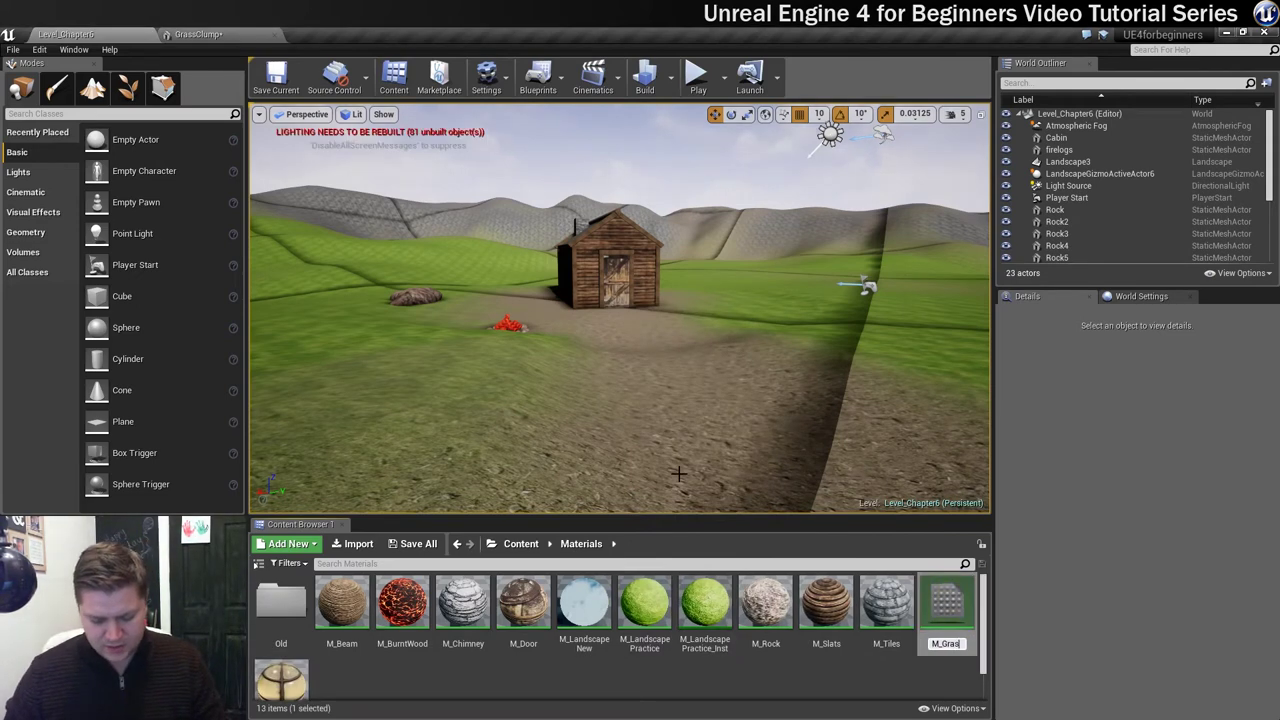
{"action": "type", "text": "sMaster"}
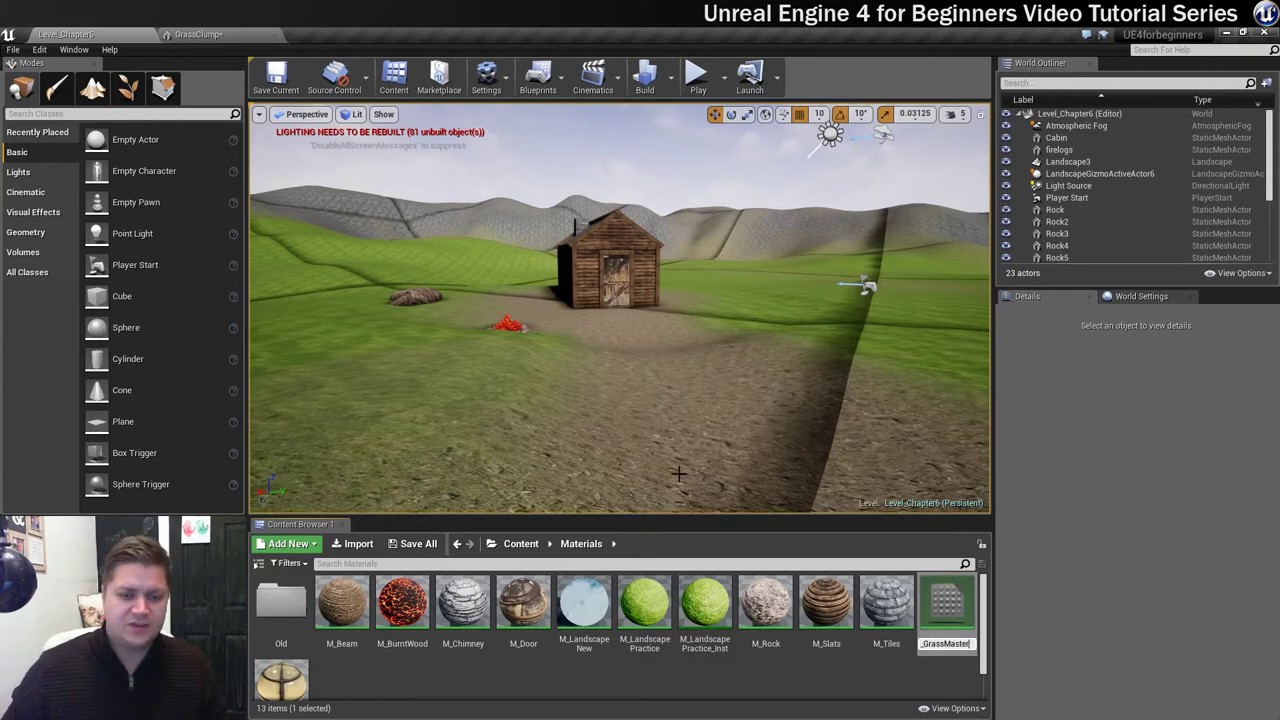
{"action": "key", "text": "Return"}
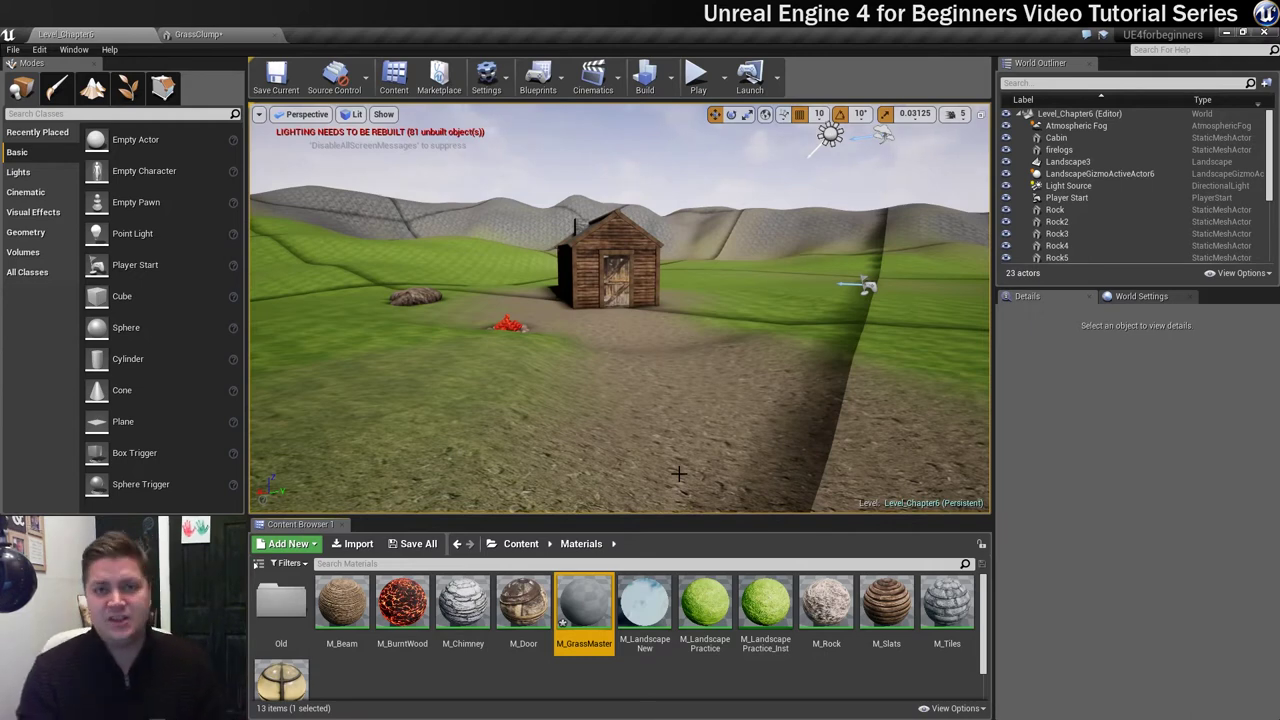
Open the M_GrassMaster material and move its main node well to the right in the graph.
{"action": "double_click", "coordinate": [579, 600]}
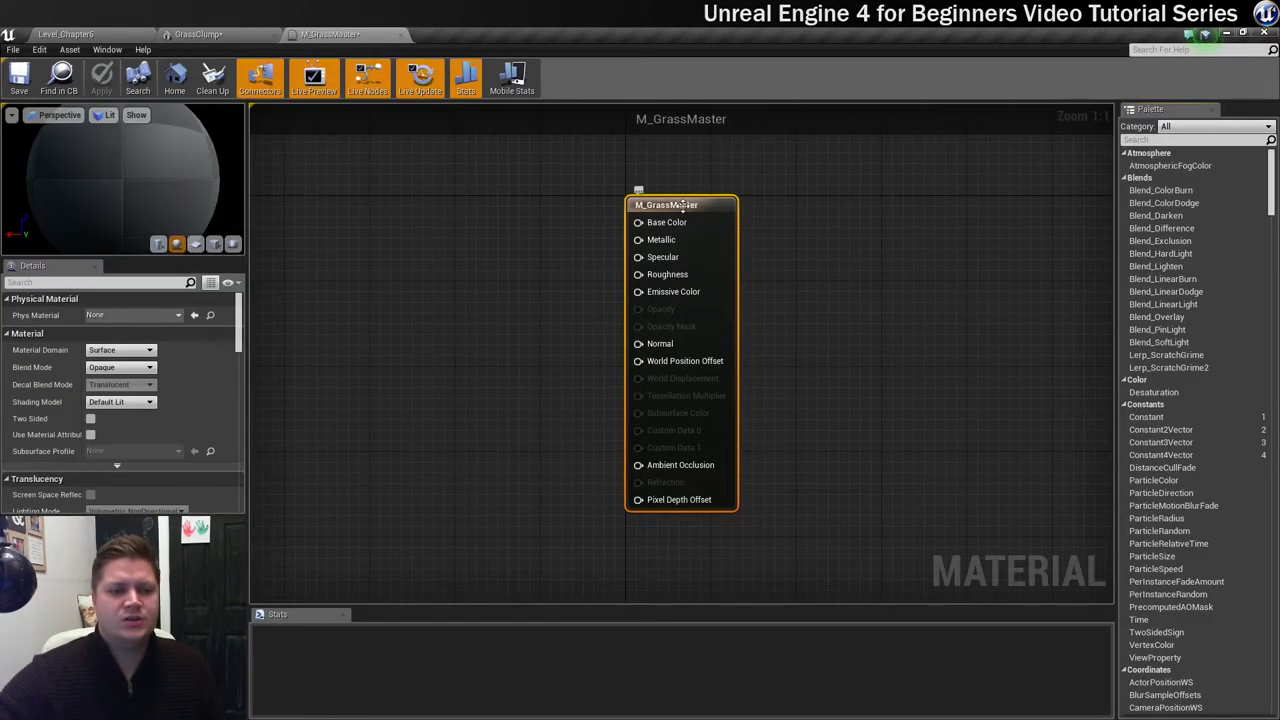
{"action": "left_click_drag", "start_coordinate": [666, 204], "coordinate": [1007, 204]}
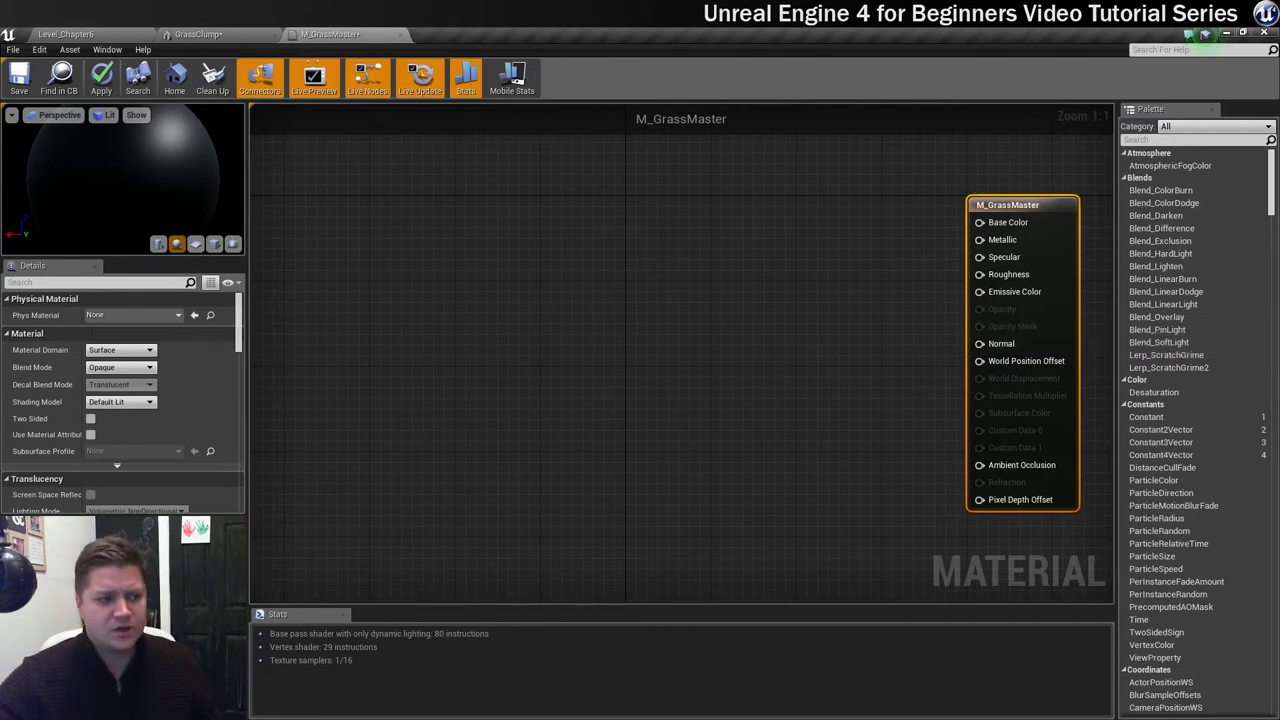
Set the material's Blend Mode to Masked and Shading Model to Two Sided Foliage, and enable Two Sided.
{"action": "left_click", "coordinate": [151, 368]}
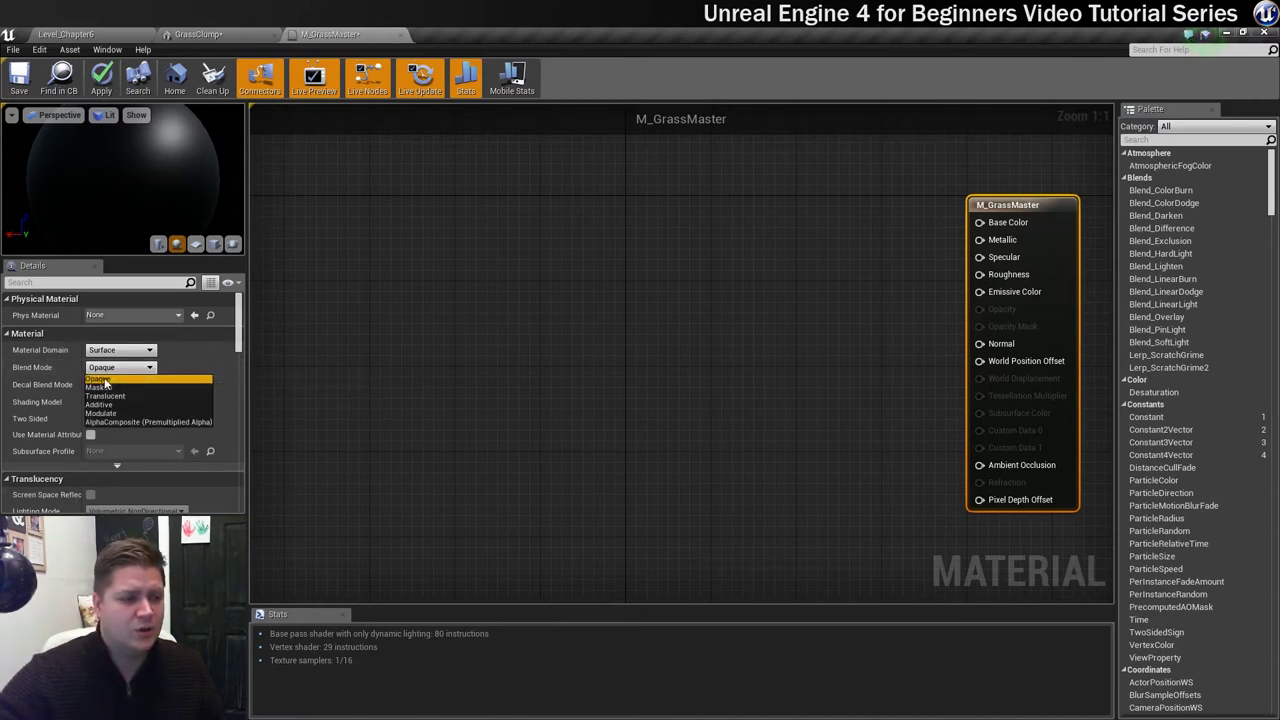
{"action": "left_click", "coordinate": [100, 387]}
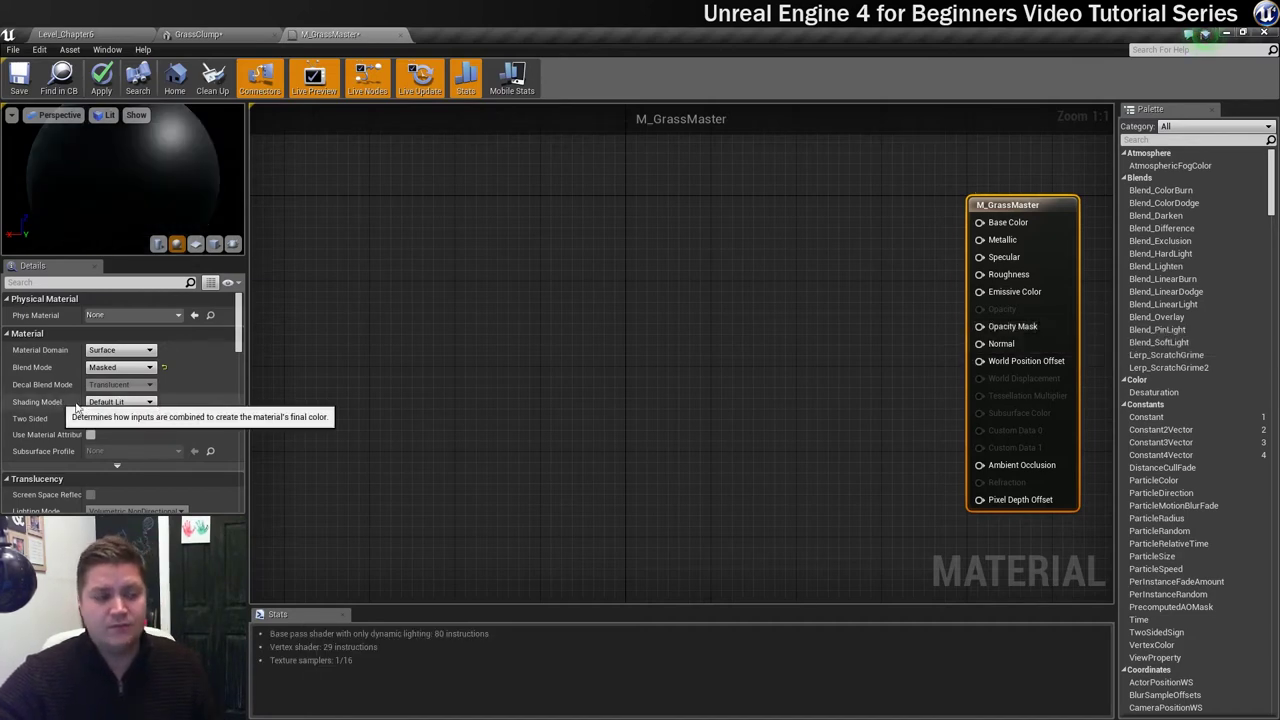
{"action": "left_click", "coordinate": [116, 404]}
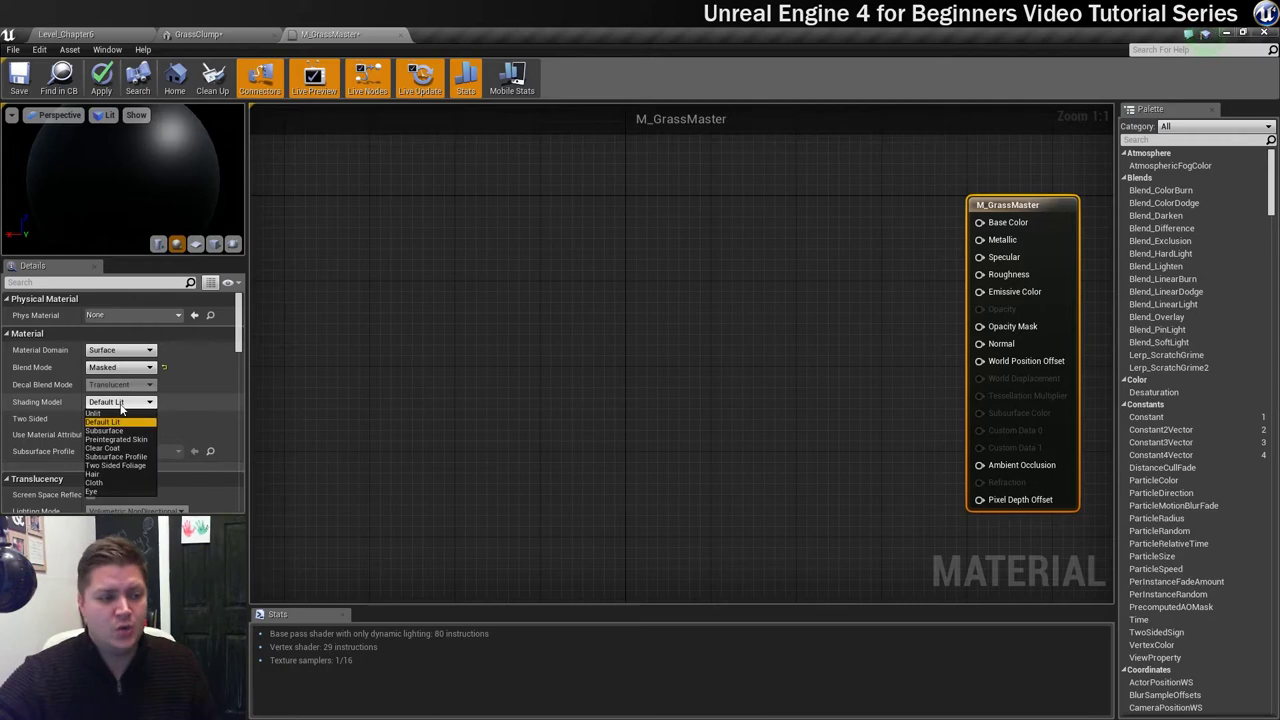
{"action": "left_click", "coordinate": [138, 465]}
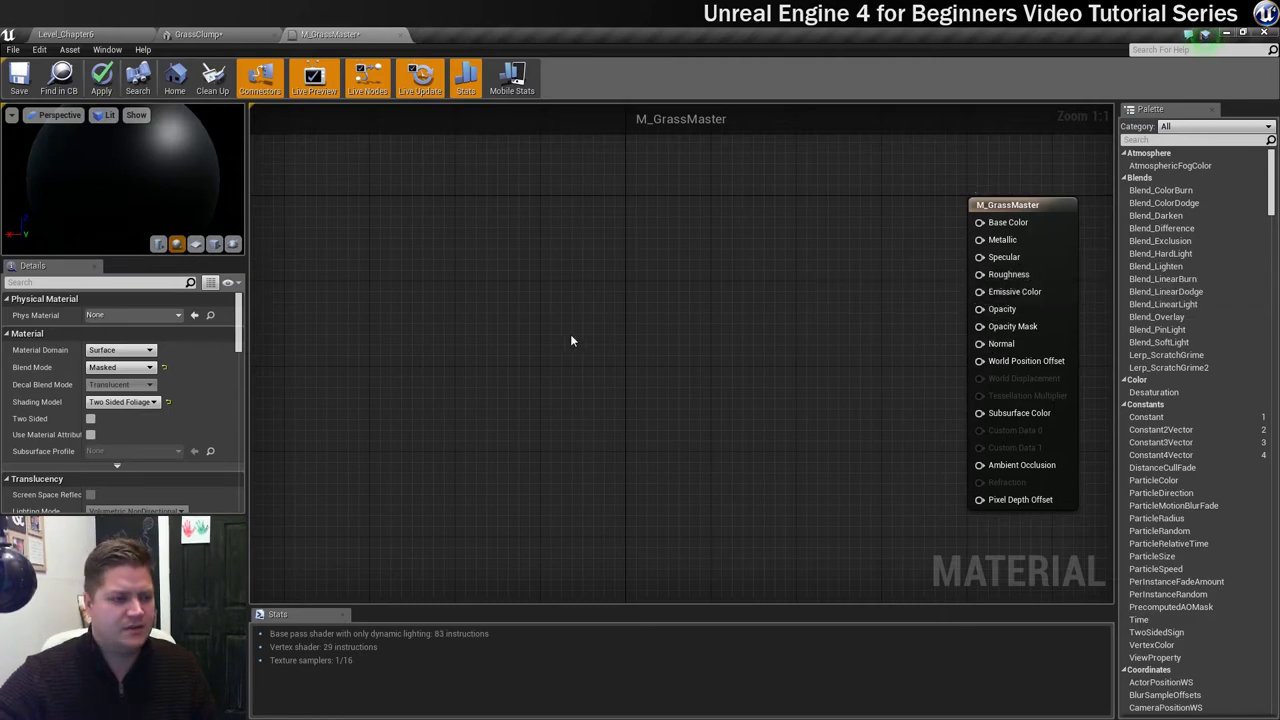
{"action": "left_click", "coordinate": [90, 420]}
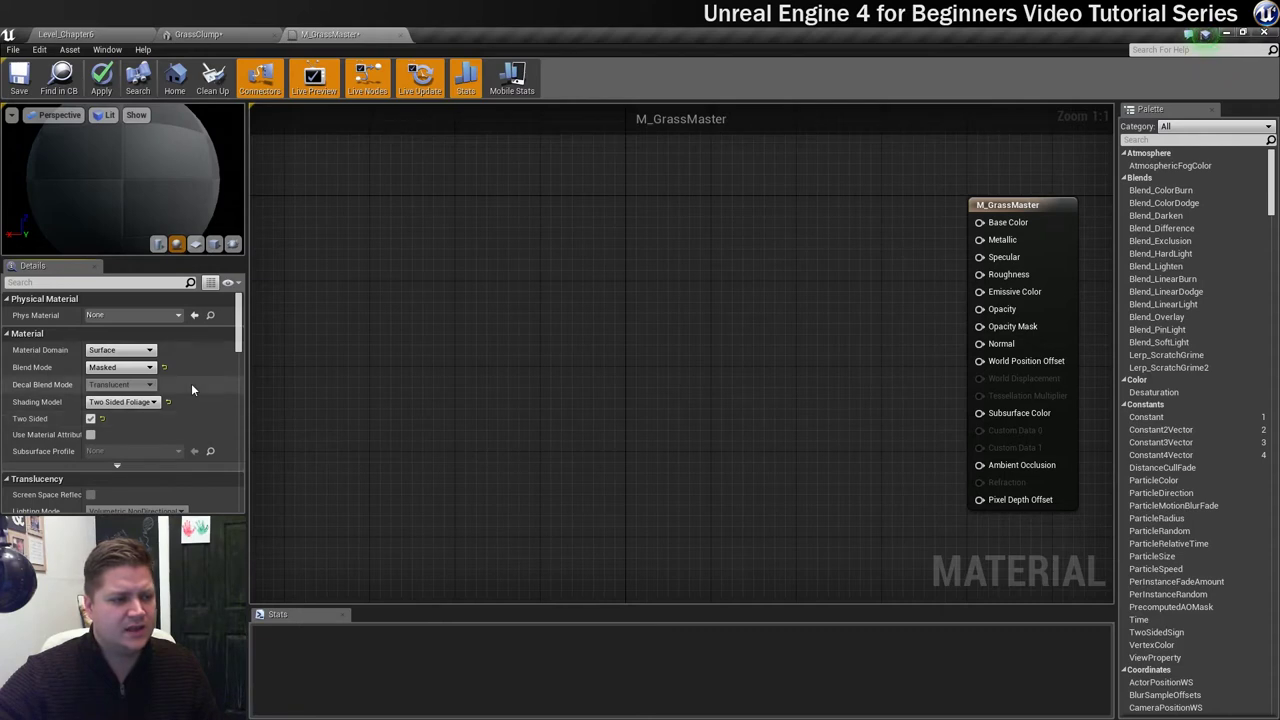
{"action": "mouse_move", "coordinate": [238, 345]}
{"action": "left_mouse_down"}
{"action": "mouse_move", "coordinate": [227, 449]}
{"action": "mouse_move", "coordinate": [238, 310]}
{"action": "left_mouse_up"}
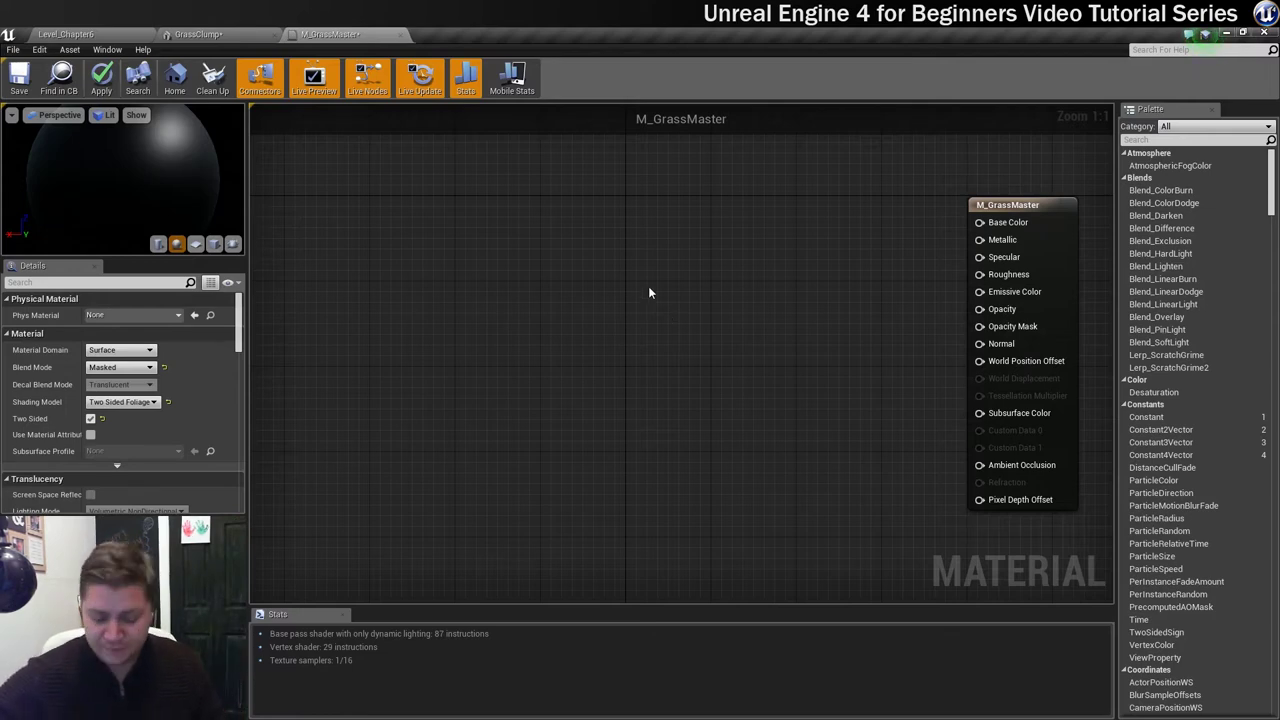
Add two Texture Sample nodes, one above the other, and assign the GrassClump_D texture to the upper one.
{"action": "left_click", "coordinate": [651, 216]}
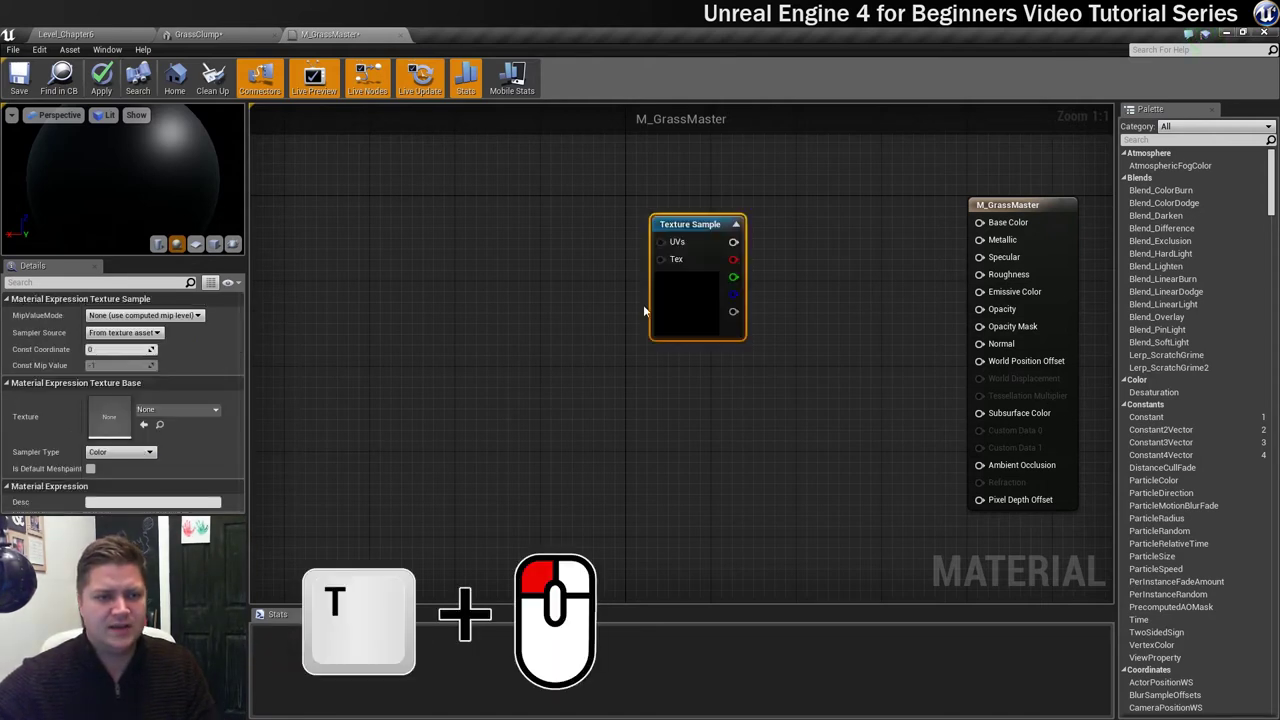
{"action": "left_click", "coordinate": [653, 357]}
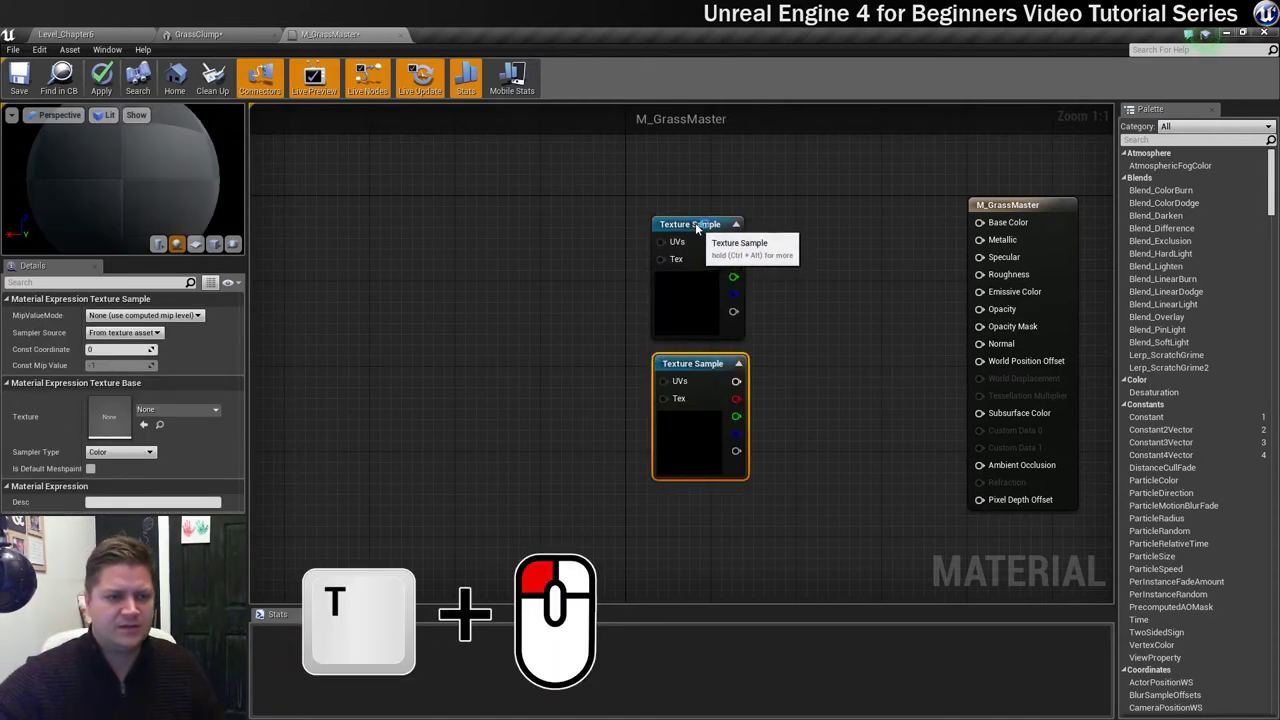
{"action": "left_click_drag", "start_coordinate": [698, 228], "coordinate": [620, 188]}
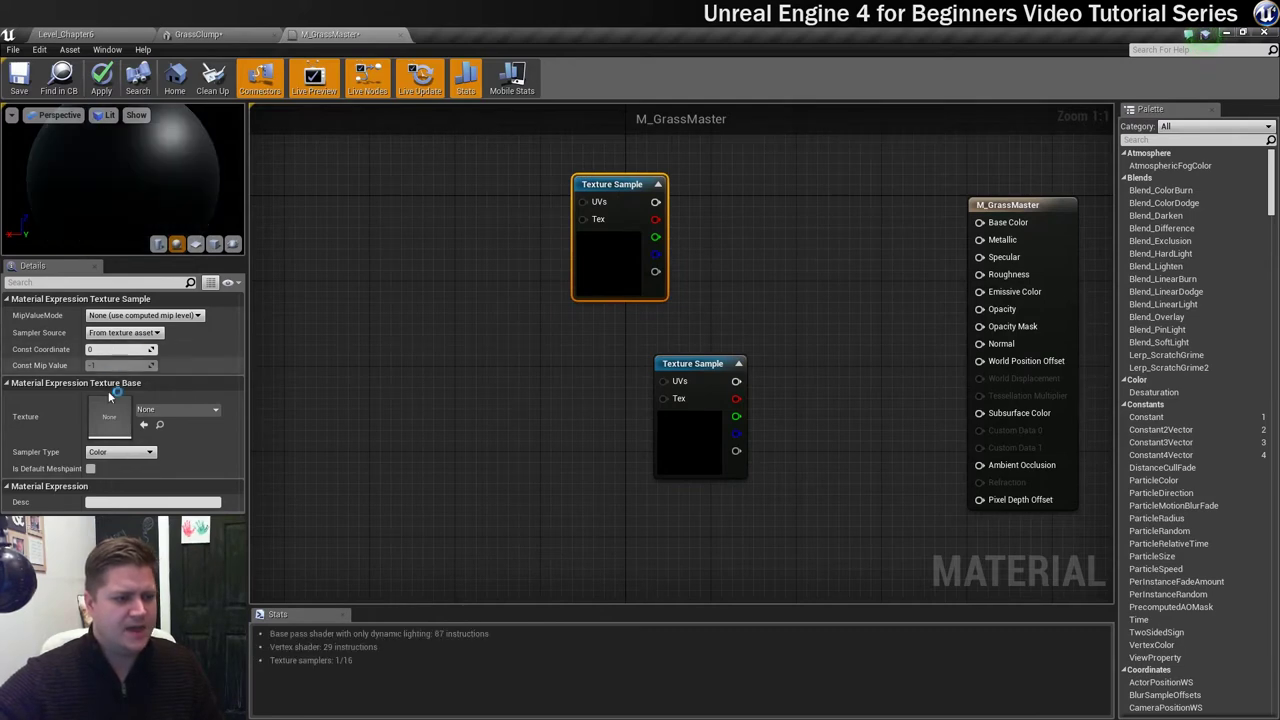
{"action": "left_click", "coordinate": [157, 412]}
{"action": "type", "text": "grassclump"}
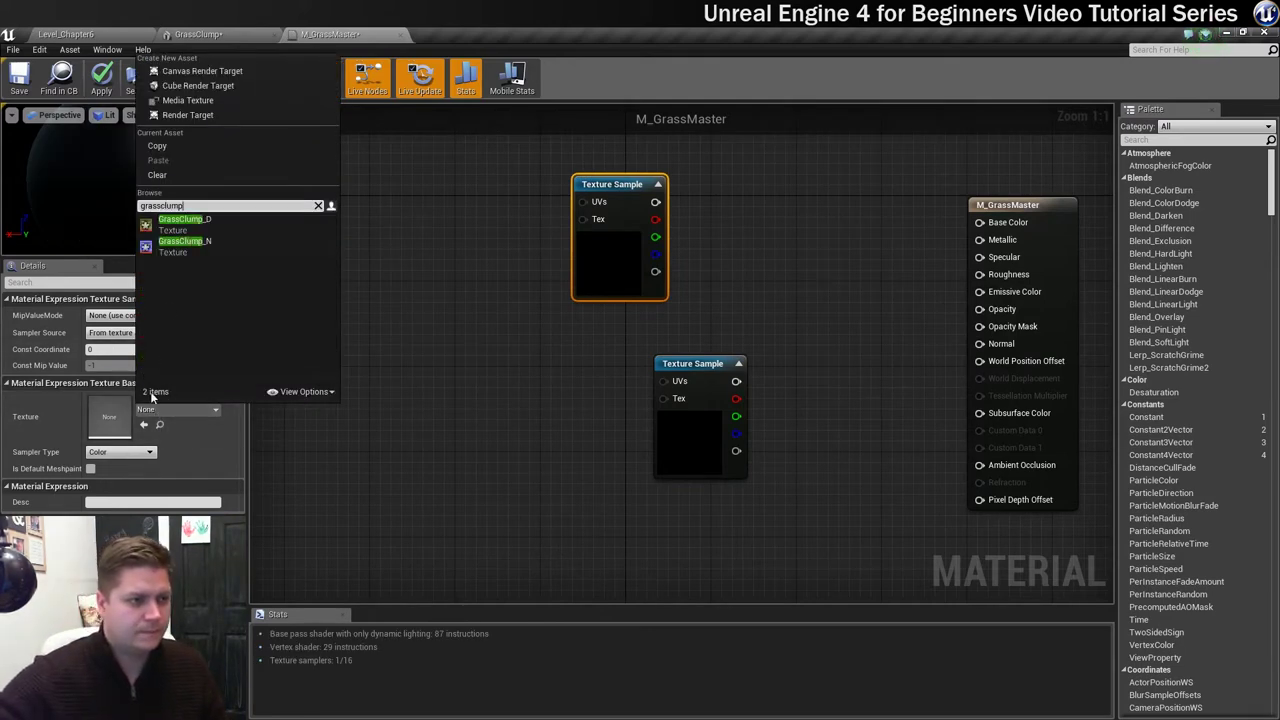
{"action": "left_click", "coordinate": [177, 228]}
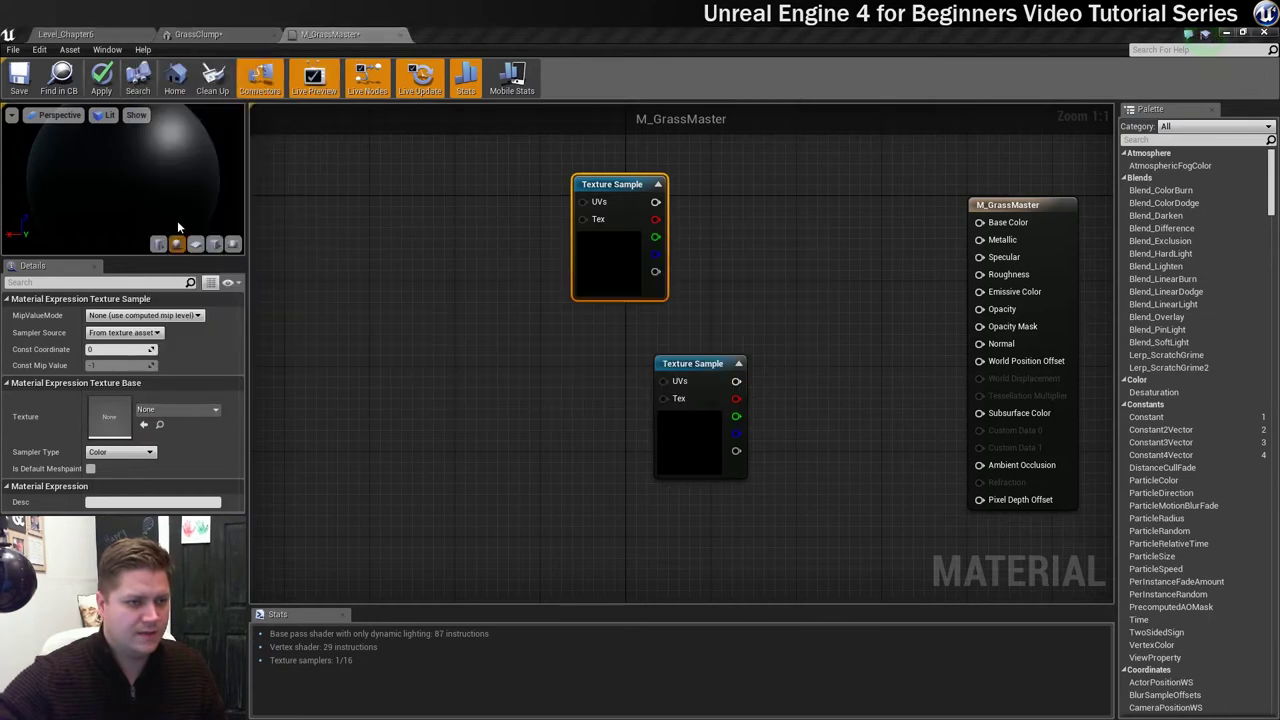
Place the lower Texture Sample beneath the GrassClump_D sample and assign the GrassClump_N texture to it.
{"action": "left_click", "coordinate": [712, 366]}
{"action": "left_click_drag", "start_coordinate": [712, 366], "coordinate": [642, 357]}
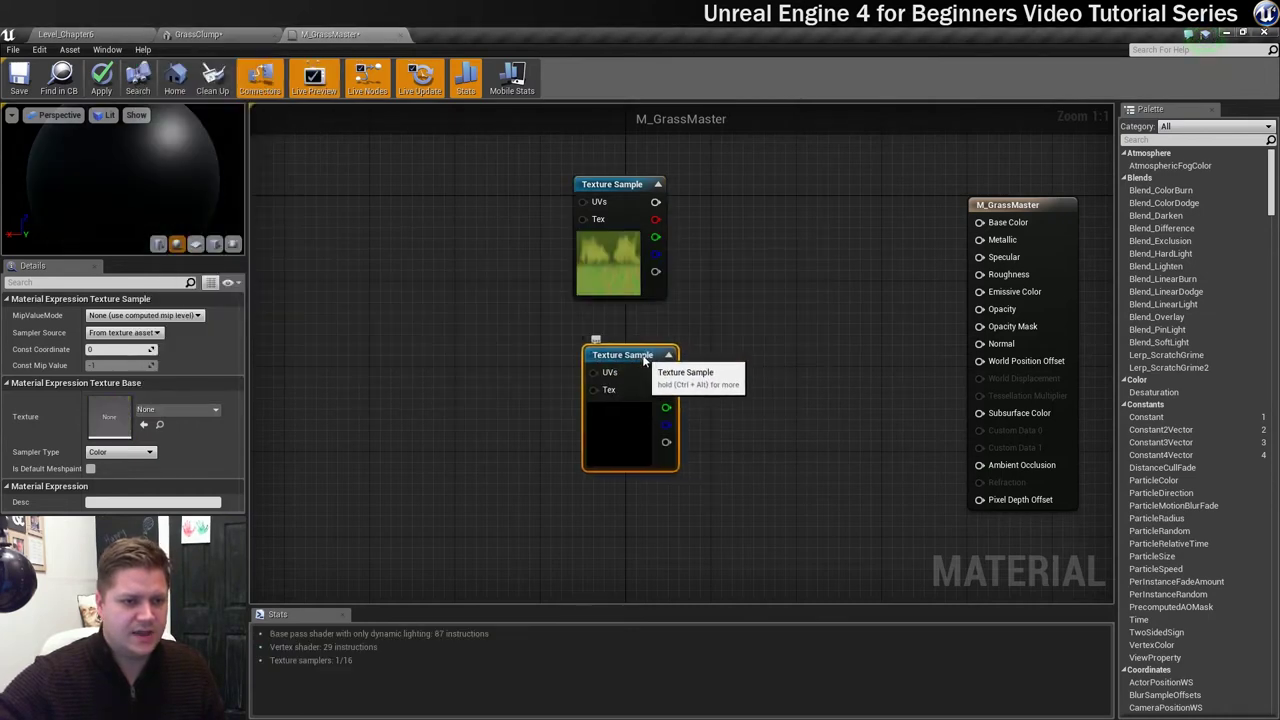
{"action": "left_click", "coordinate": [144, 416]}
{"action": "type", "text": "gr"}
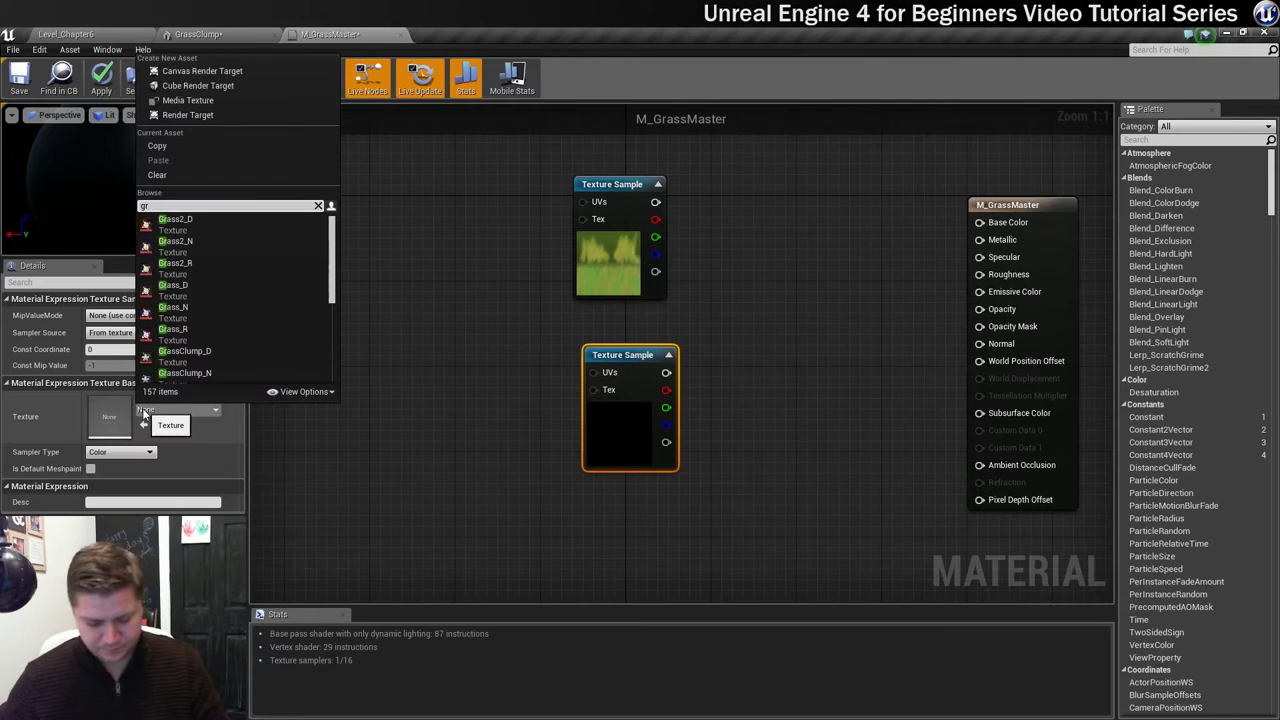
{"action": "type", "text": "as"}
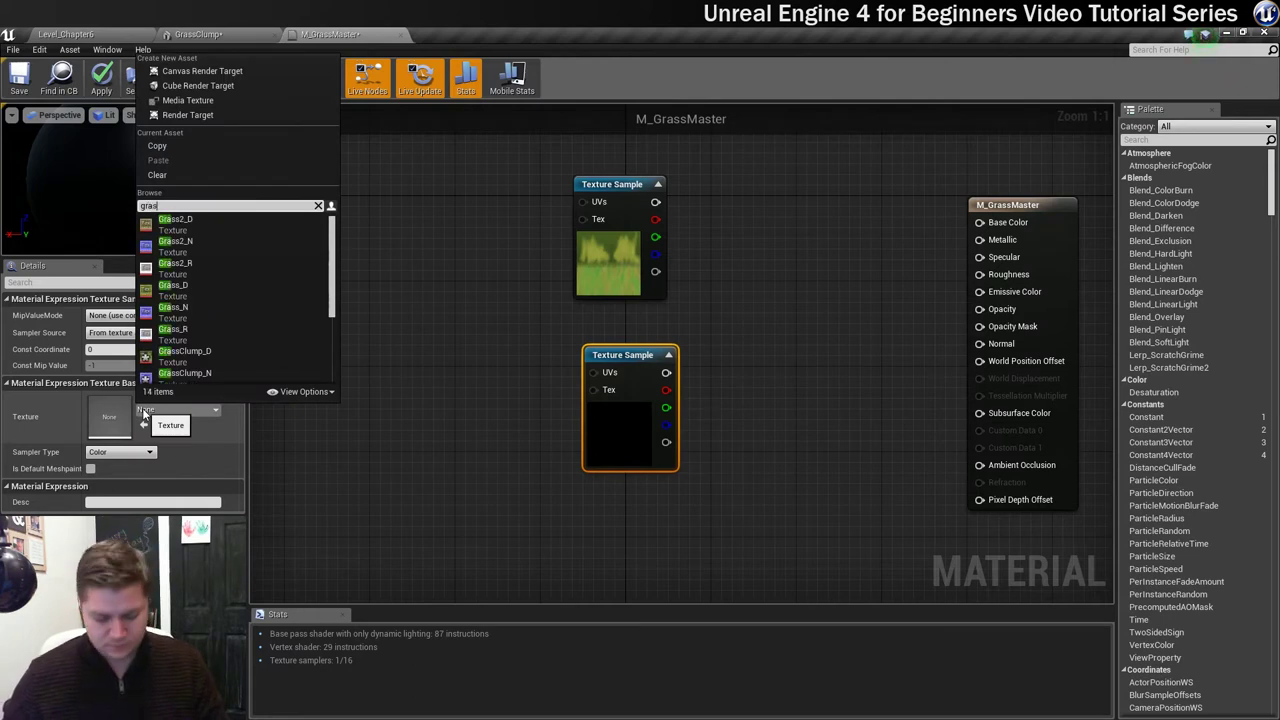
{"action": "type", "text": "scl"}
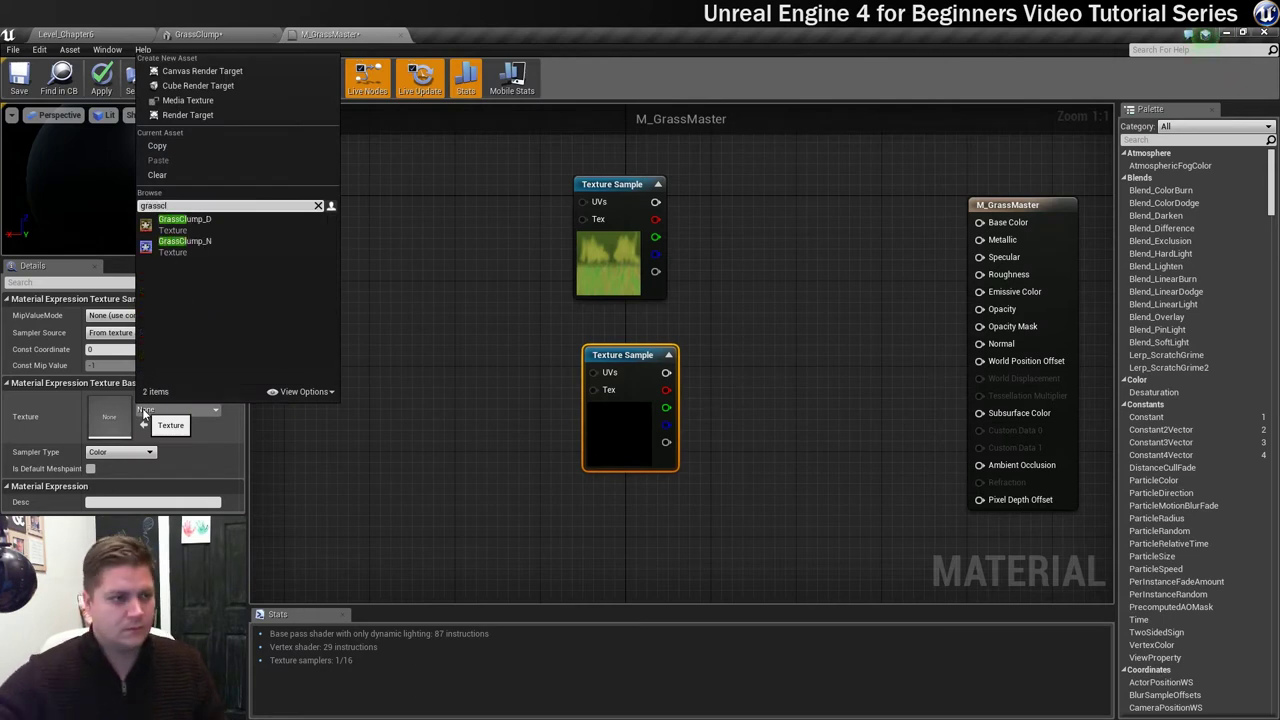
{"action": "left_click", "coordinate": [178, 248]}
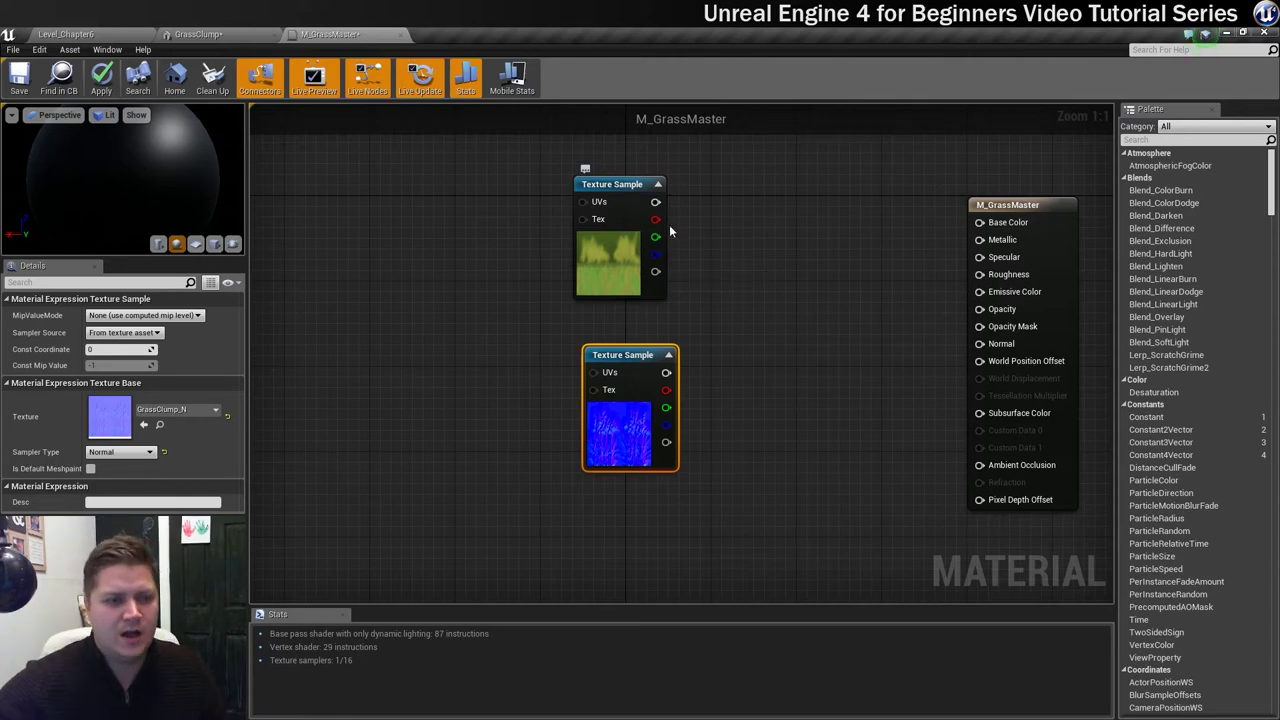
Connect the GrassClump_D sample's RGB output to Base Color and the GrassClump_N sample's RGB output to Normal.
{"action": "left_click_drag", "start_coordinate": [655, 202], "coordinate": [981, 224]}
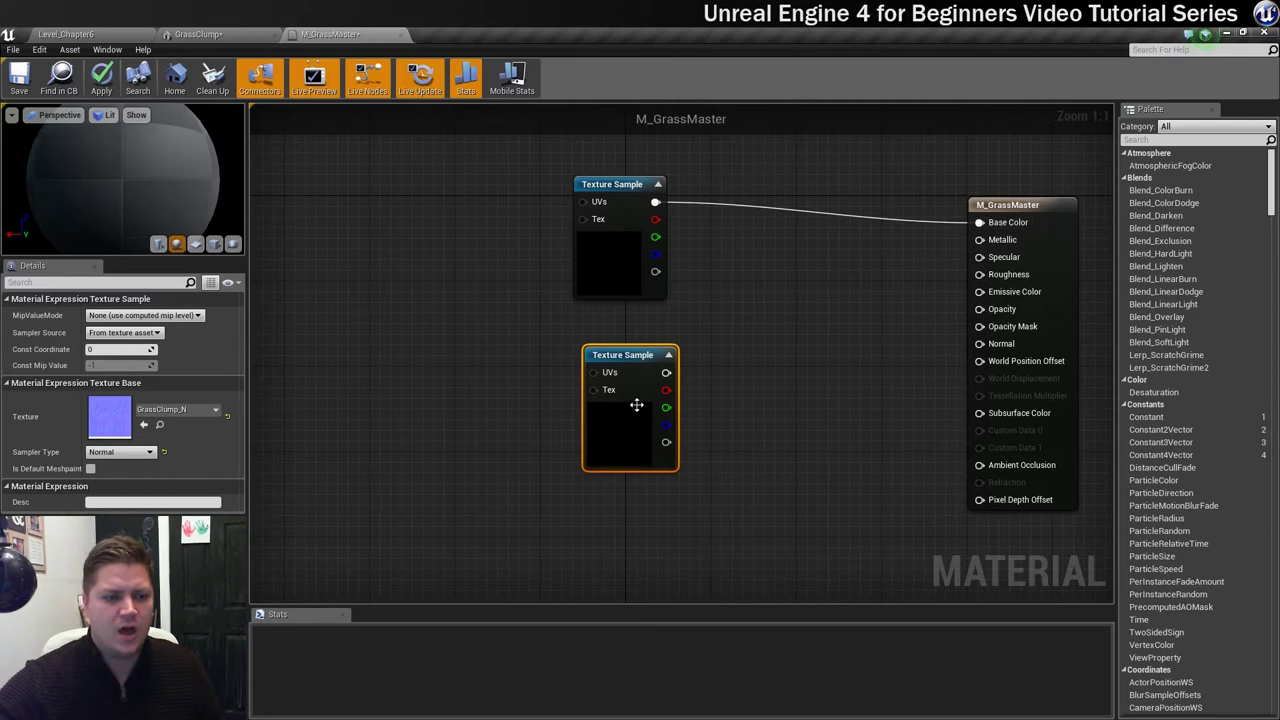
{"action": "left_click_drag", "start_coordinate": [666, 372], "coordinate": [979, 345]}
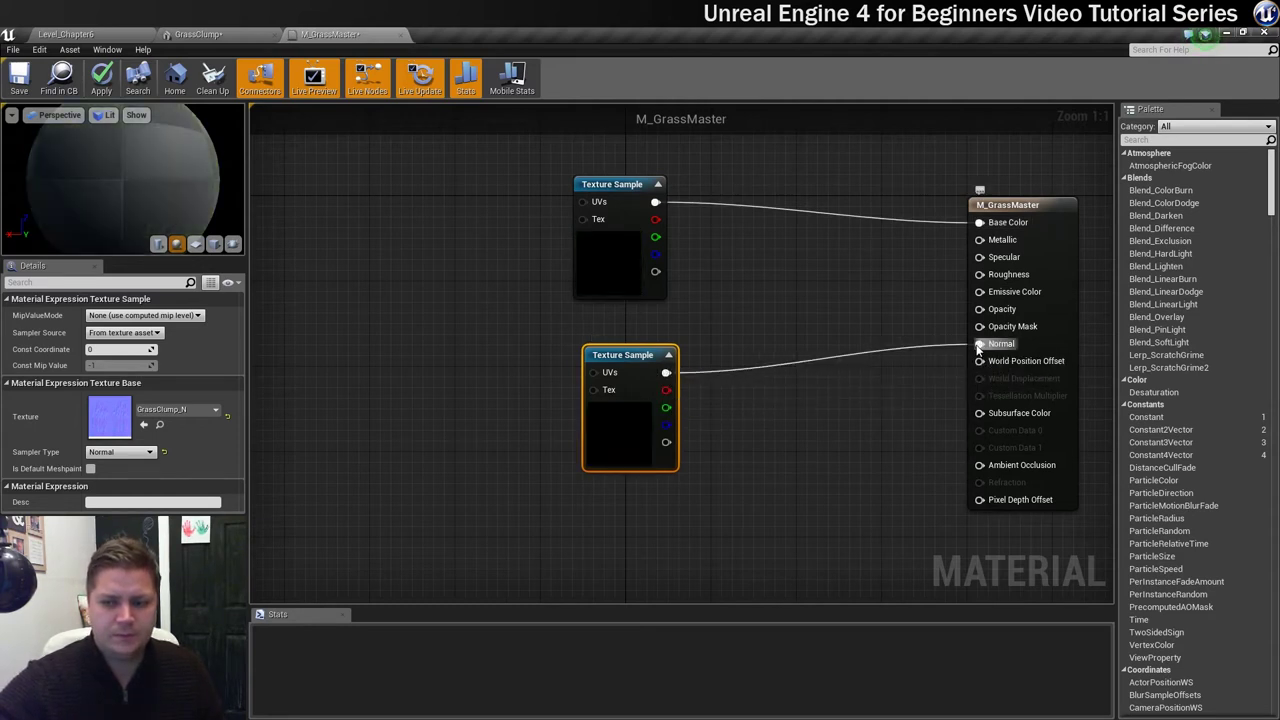
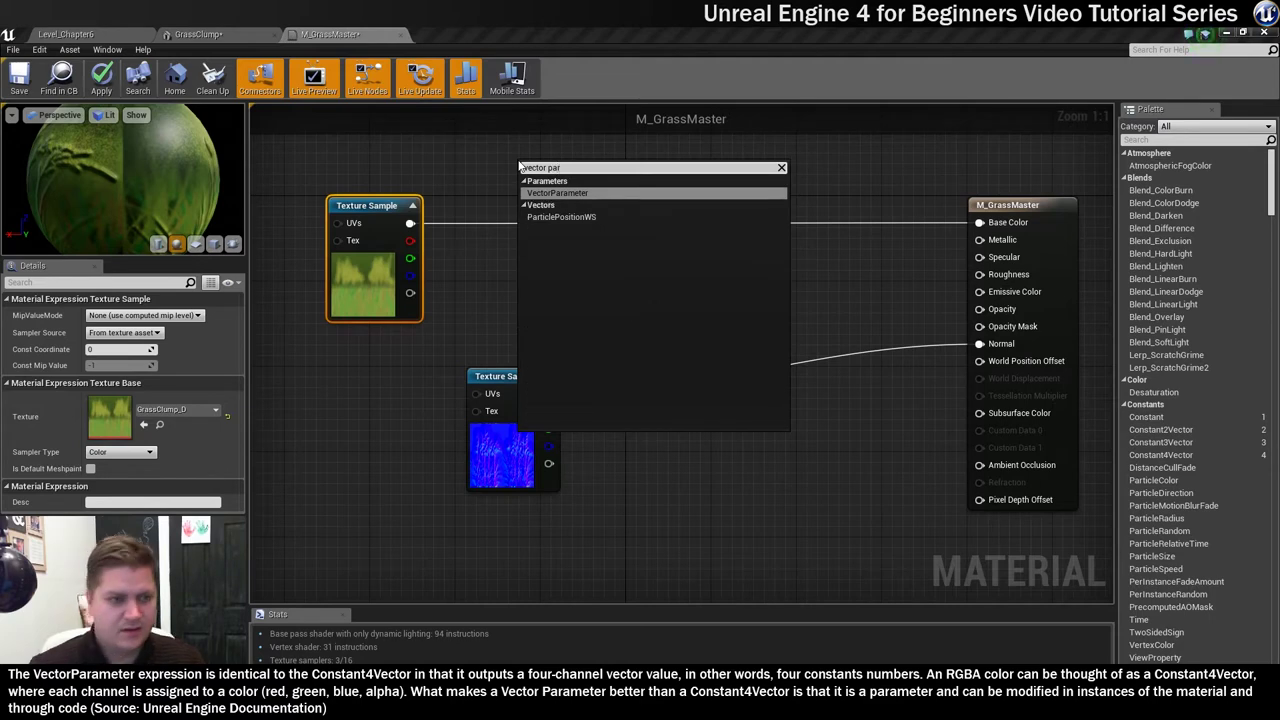
Add a VectorParameter node named Tint and place it directly above the GrassClump_D Texture Sample.
{"action": "left_click", "coordinate": [557, 192]}
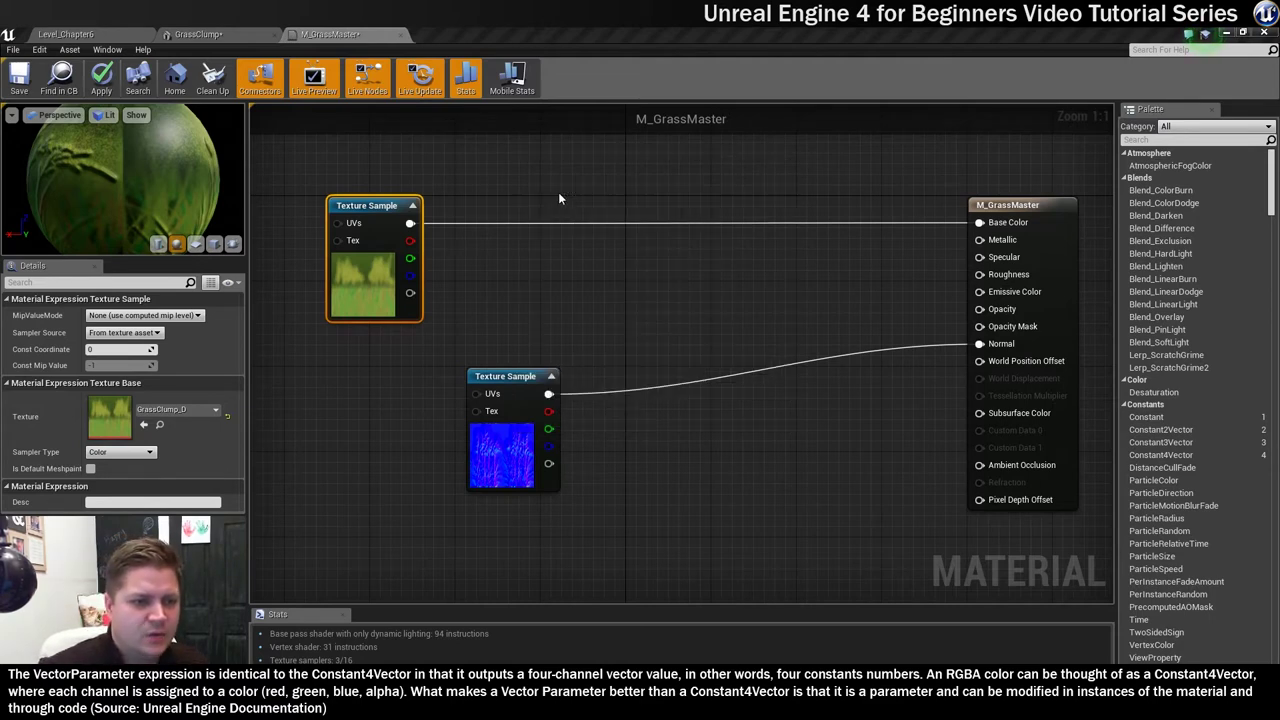
{"action": "left_click_drag", "start_coordinate": [578, 220], "coordinate": [526, 194]}
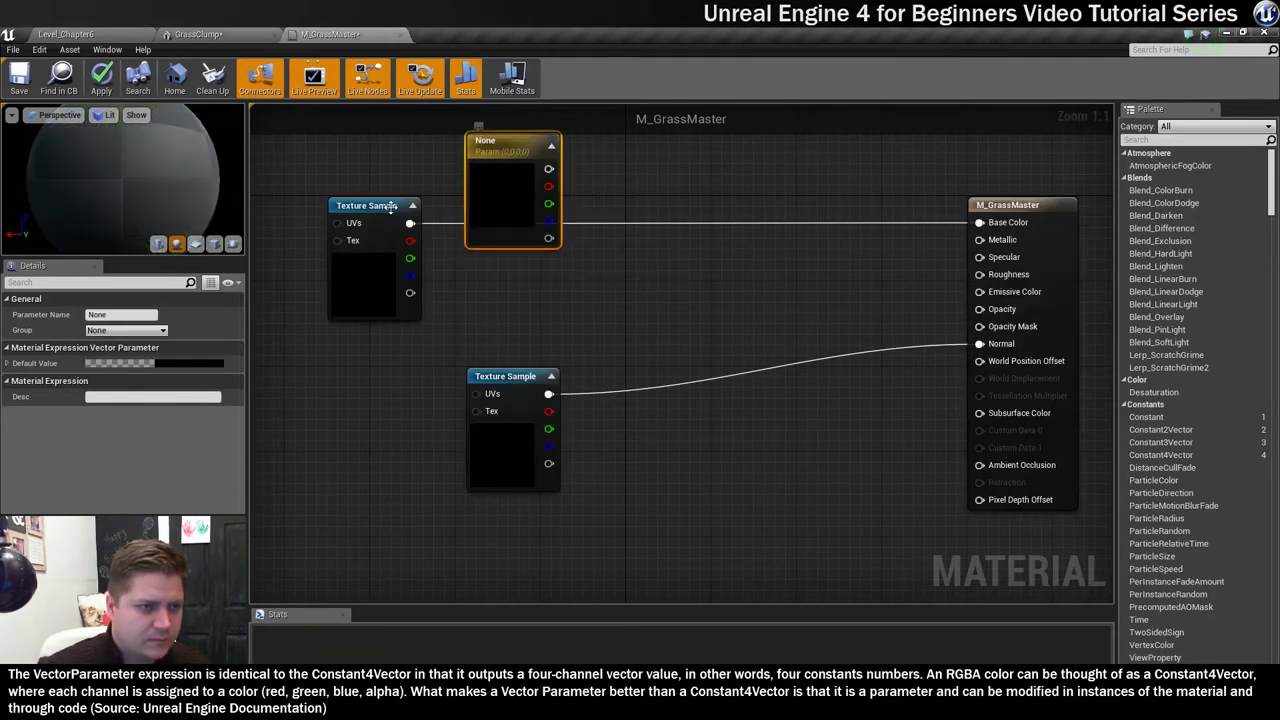
{"action": "left_click", "coordinate": [143, 314]}
{"action": "type", "text": "Tin"}
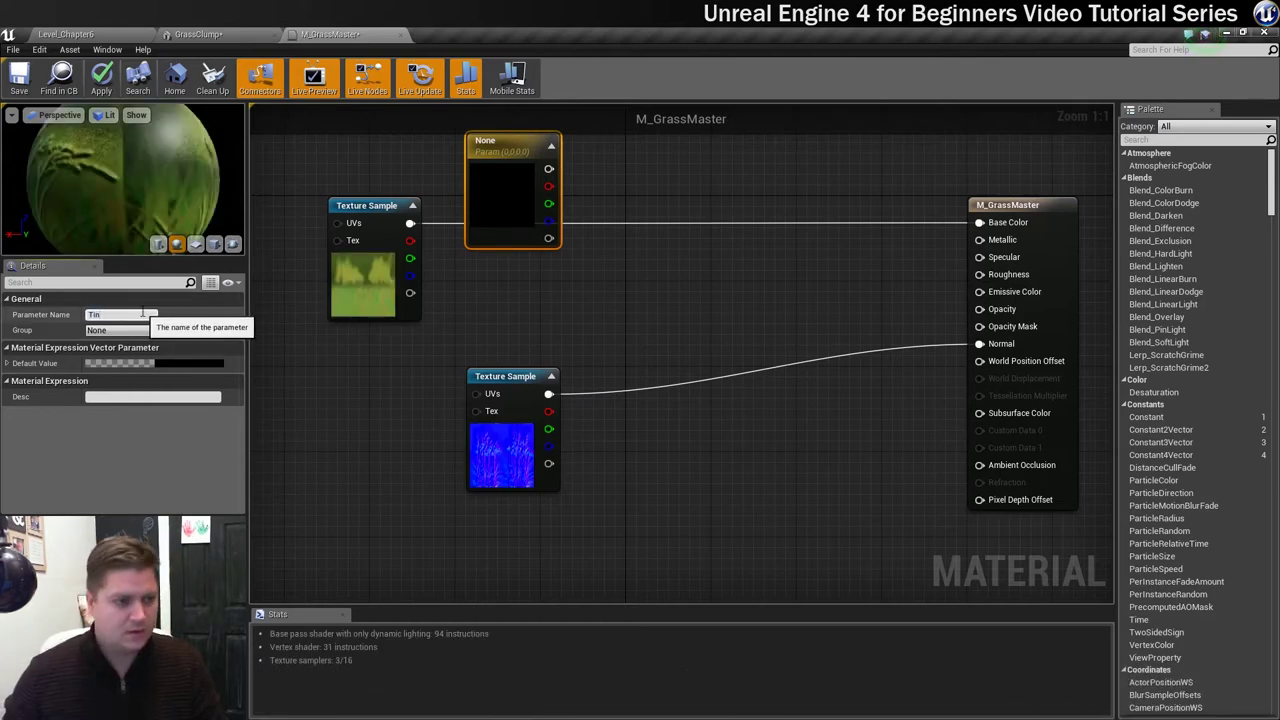
{"action": "type", "text": "t"}
{"action": "key", "text": "Return"}
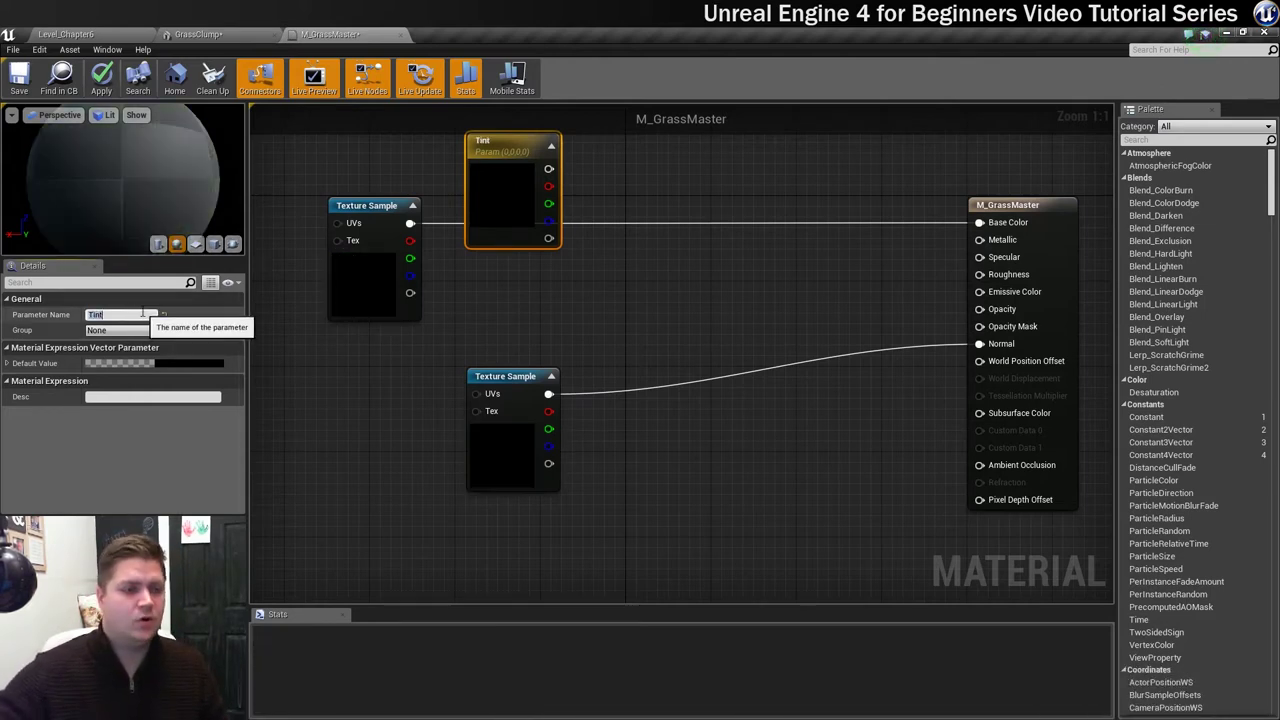
{"action": "right_click_drag", "start_coordinate": [531, 258], "coordinate": [546, 353]}
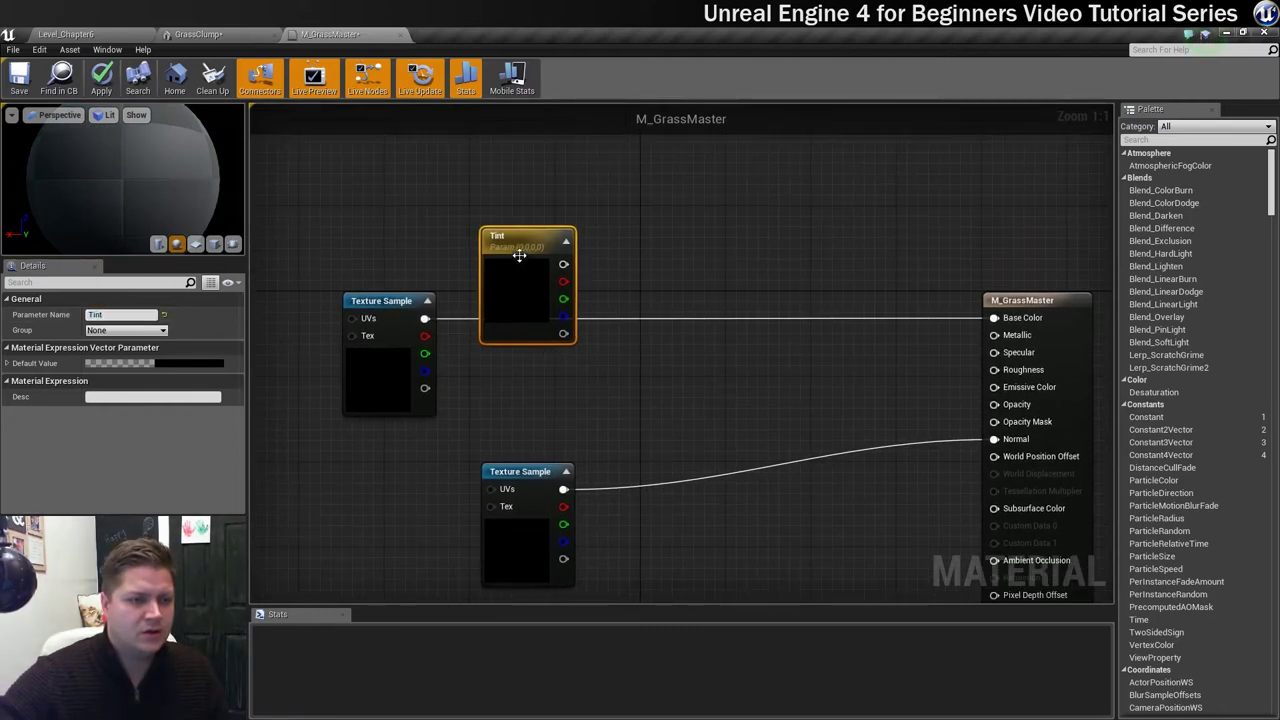
{"action": "left_click_drag", "start_coordinate": [519, 255], "coordinate": [378, 188]}
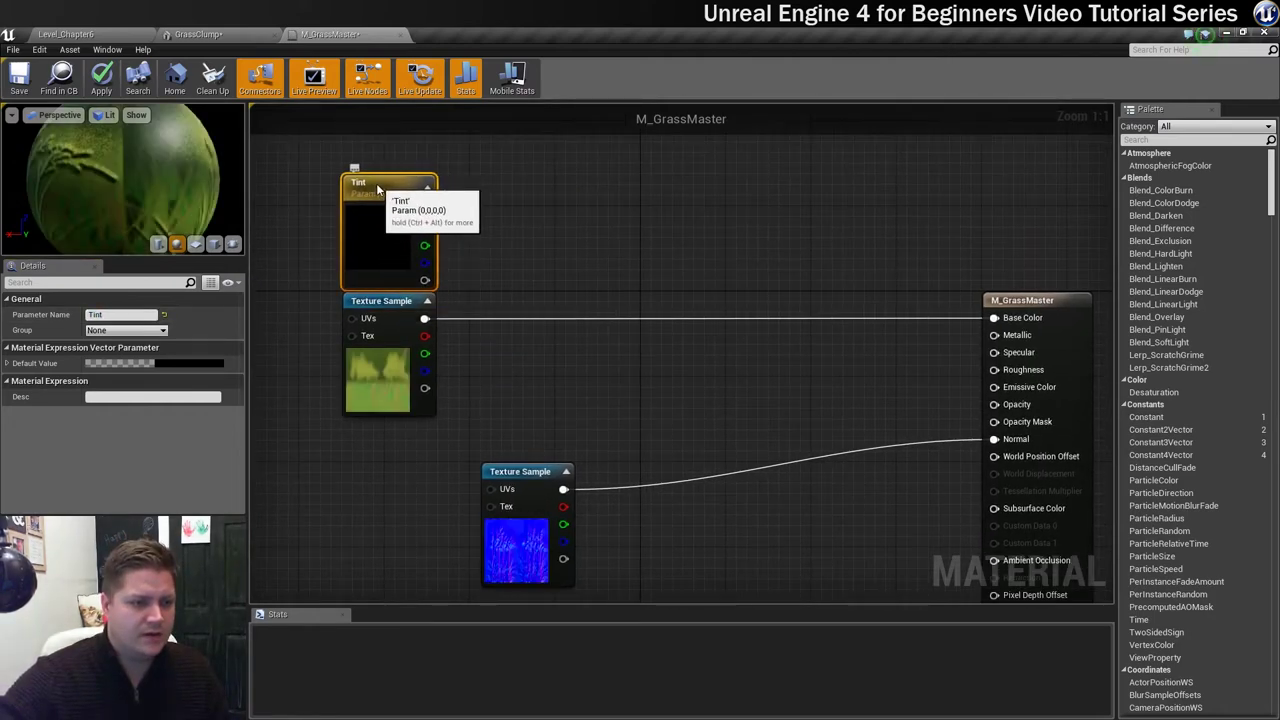
{"action": "right_click_drag", "start_coordinate": [564, 367], "coordinate": [534, 329]}
Set the Tint parameter's default colour to pure white, with a value of 1.0.
{"action": "left_click", "coordinate": [360, 214]}
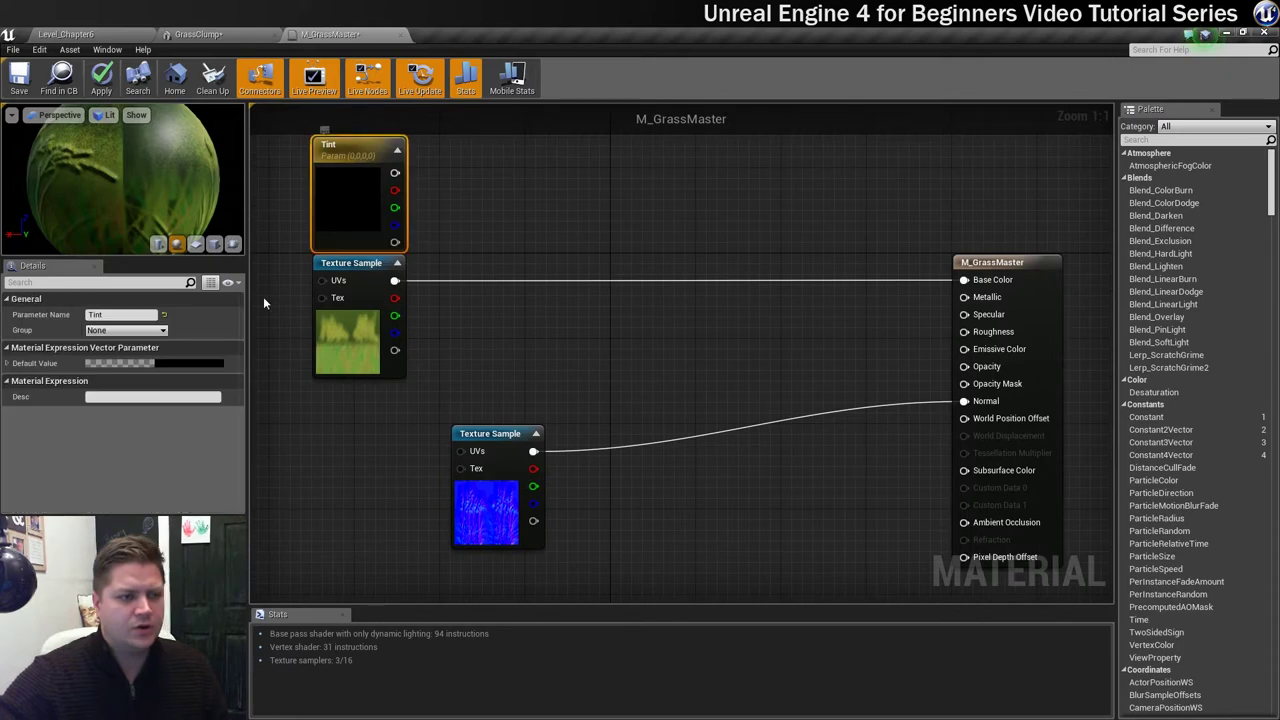
{"action": "left_click", "coordinate": [180, 362]}
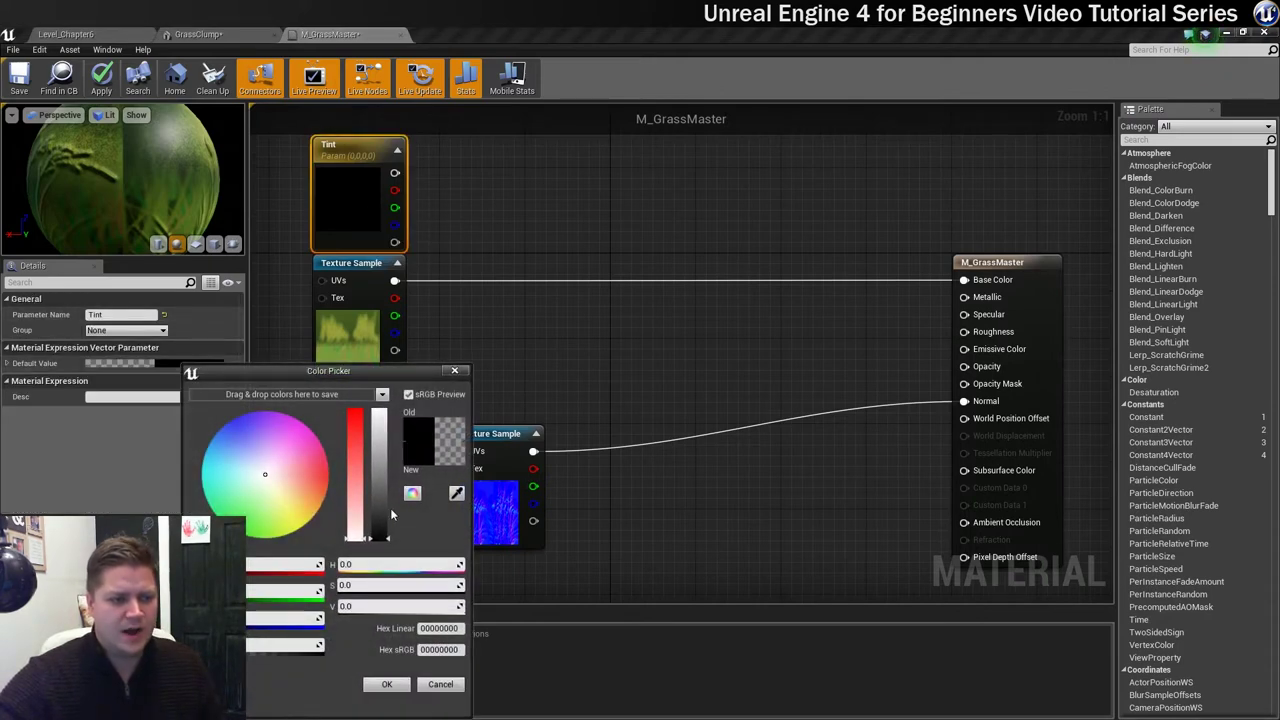
{"action": "left_click_drag", "start_coordinate": [381, 528], "coordinate": [382, 386]}
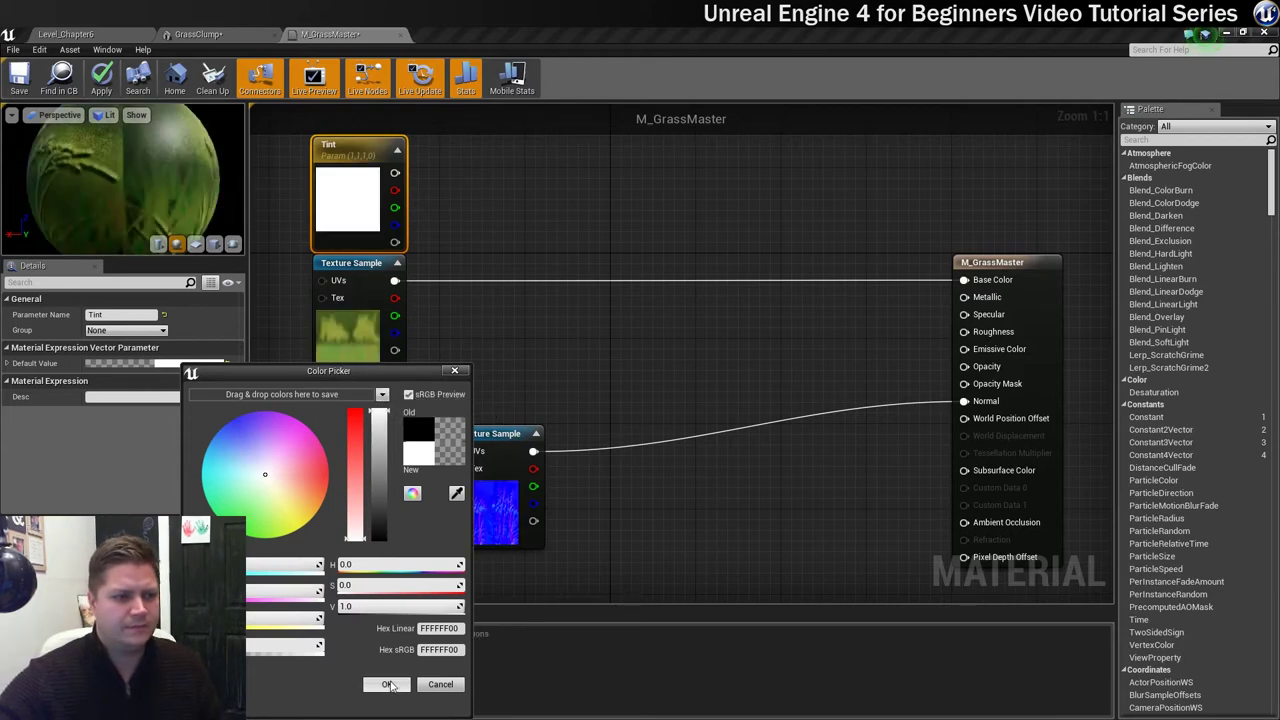
{"action": "left_click", "coordinate": [387, 684]}
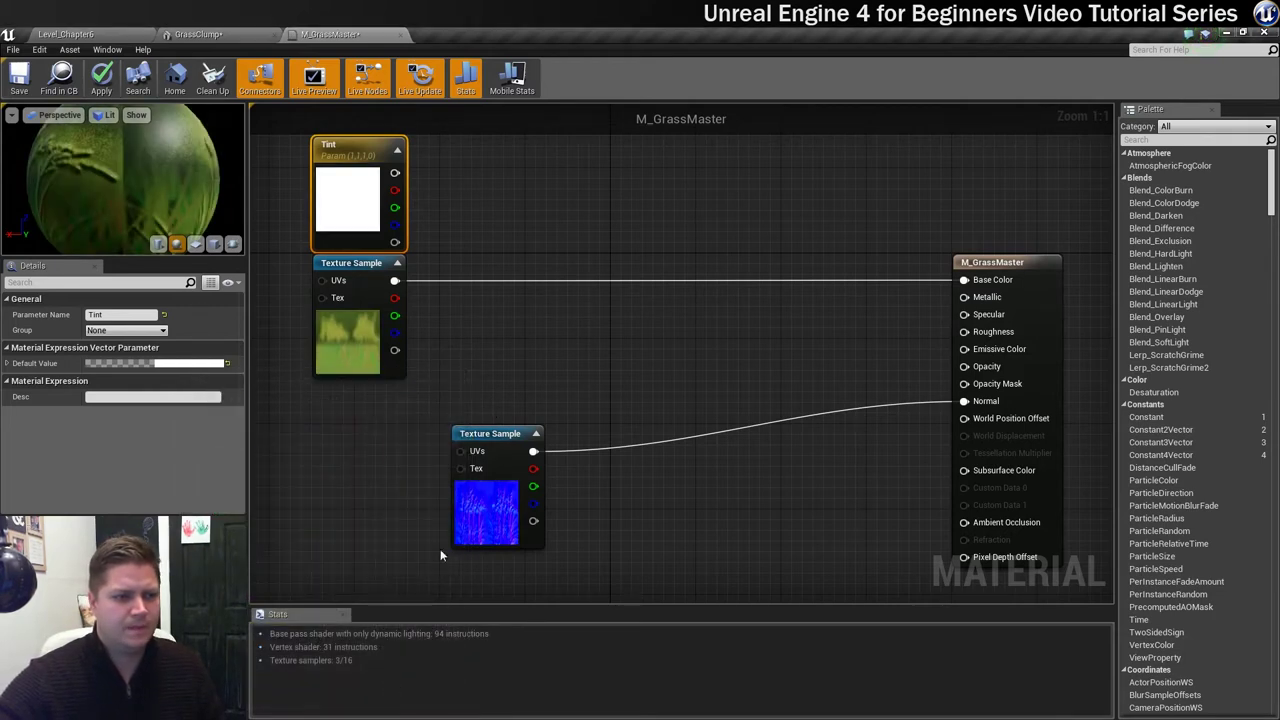
Add a Multiply node with Tint in A and the GrassClump_D colour in B, and connect its result to Base Color.
{"action": "left_click", "coordinate": [506, 236]}
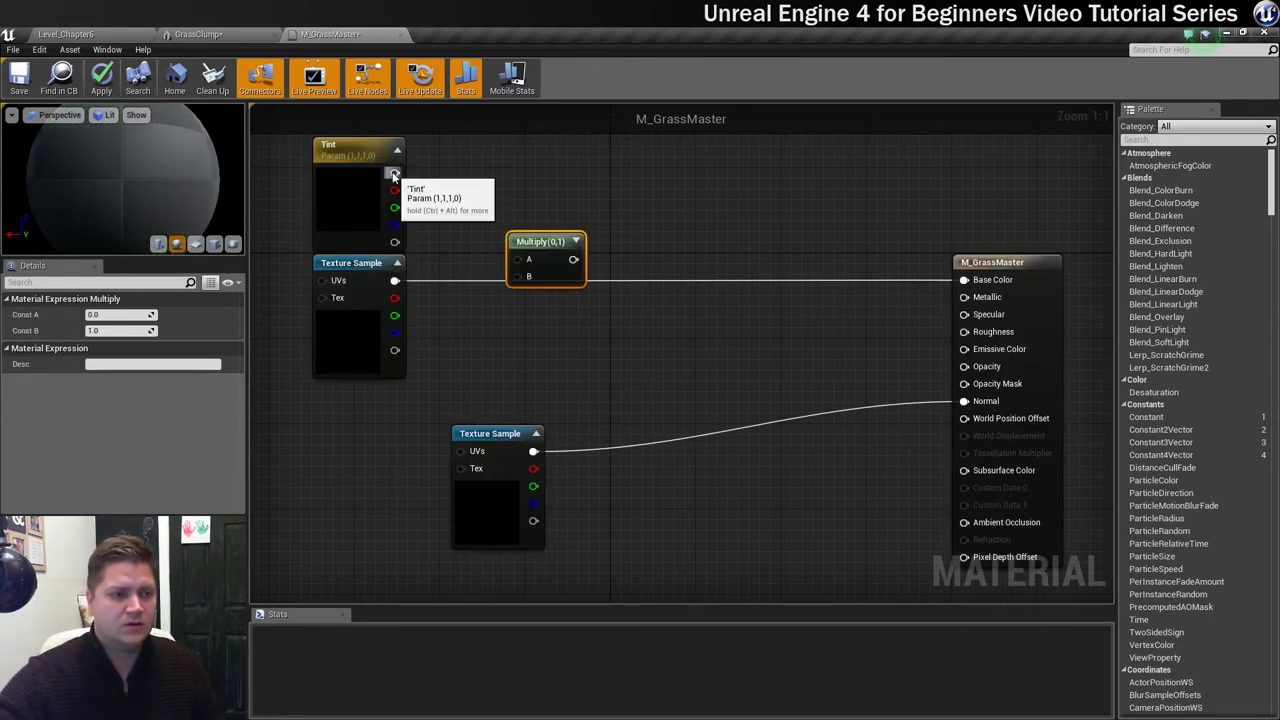
{"action": "left_click_drag", "start_coordinate": [394, 174], "coordinate": [516, 262]}
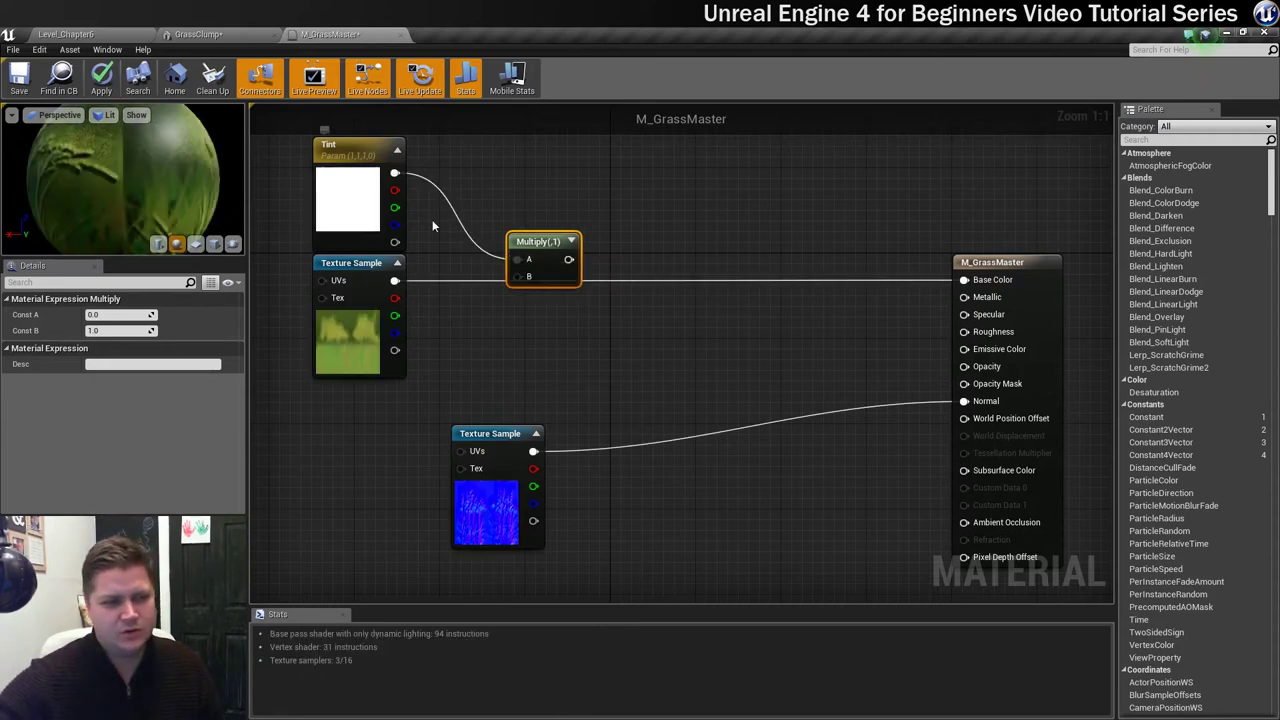
{"action": "left_click_drag", "start_coordinate": [393, 281], "coordinate": [964, 281]}
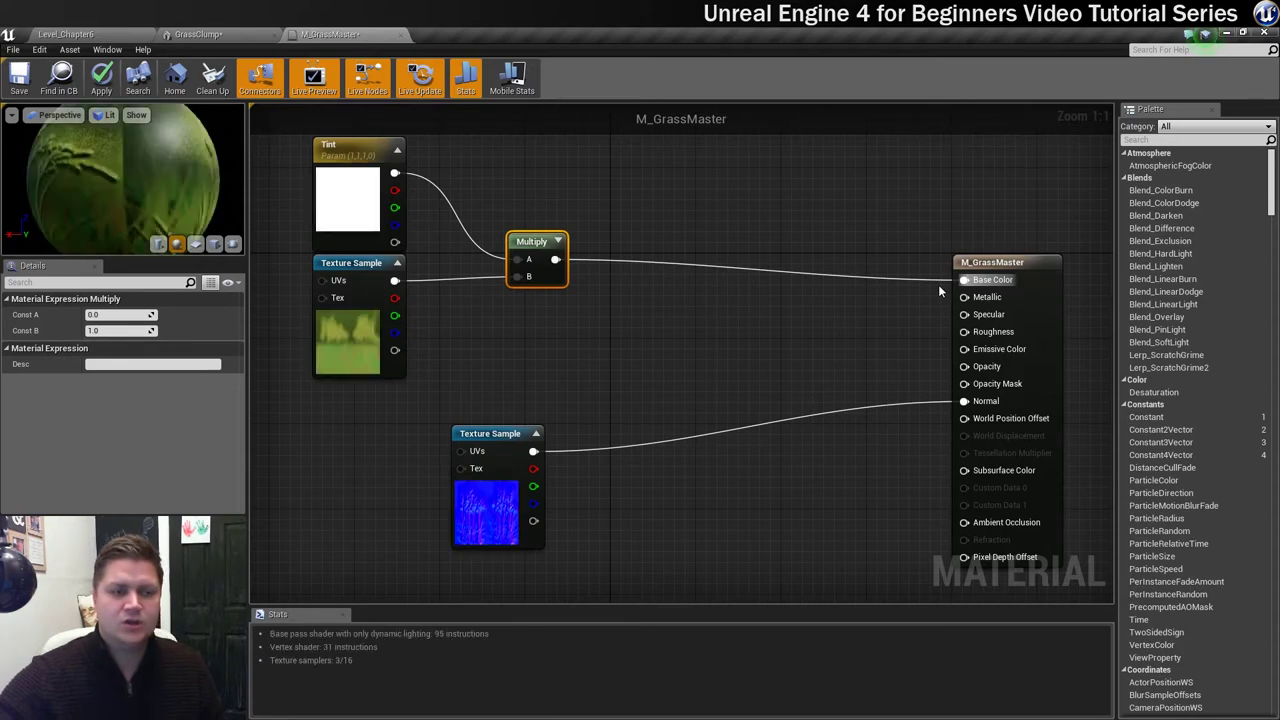
Preview the material on a plane and connect the GrassClump_D sample's alpha output to Opacity Mask.
{"action": "left_click", "coordinate": [196, 245]}
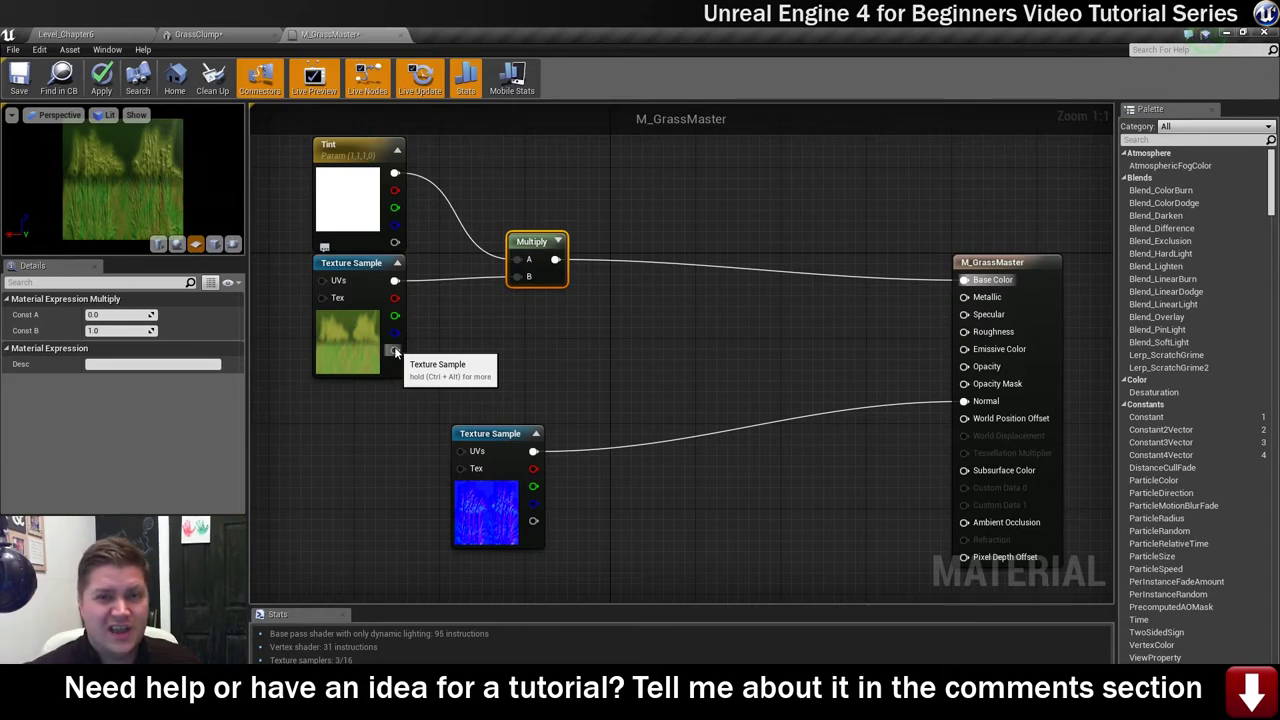
{"action": "left_click_drag", "start_coordinate": [395, 350], "coordinate": [963, 383]}
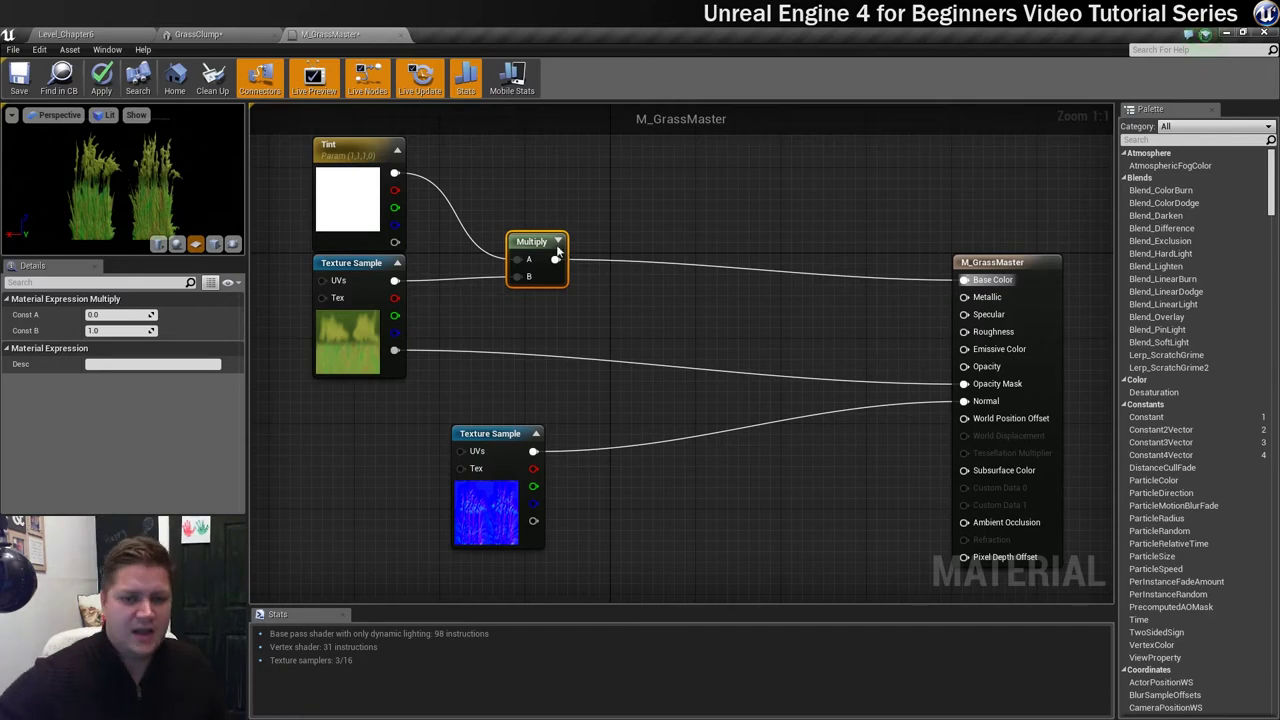
Add a ScalarParameter node named Specular beside the main material node and connect it to the Specular input.
{"action": "right_click", "coordinate": [812, 286]}
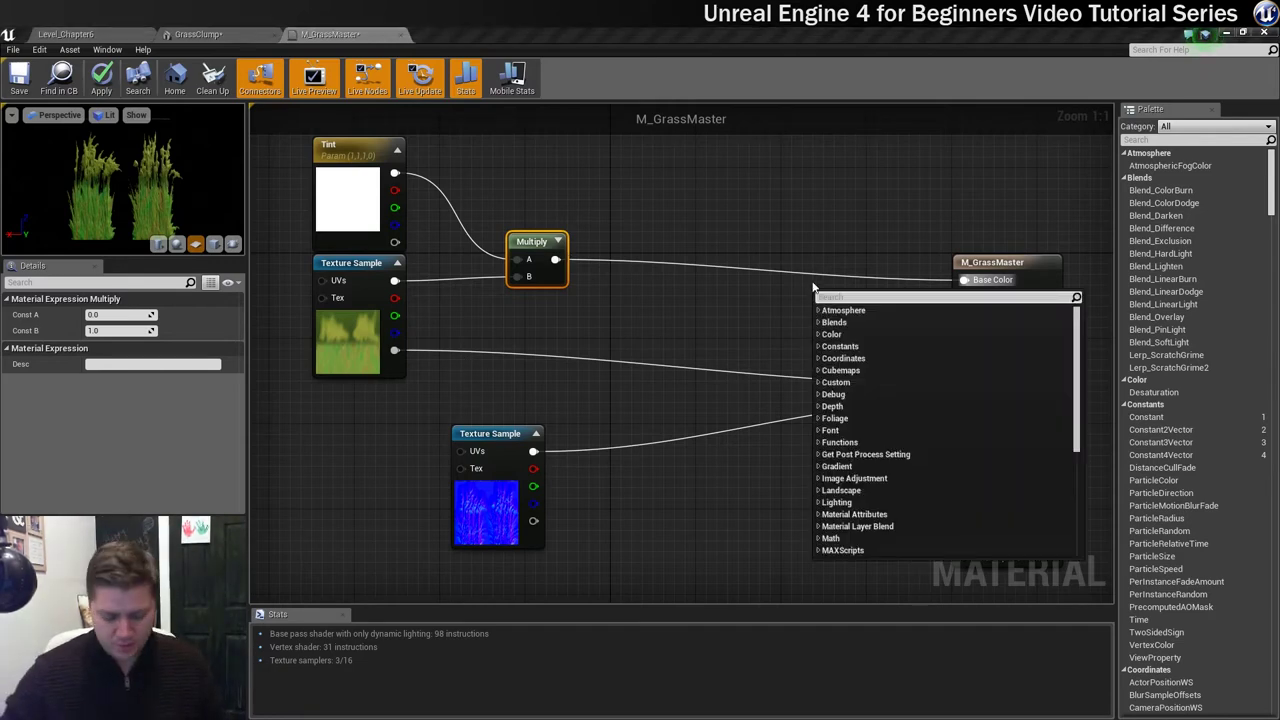
{"action": "type", "text": "scala"}
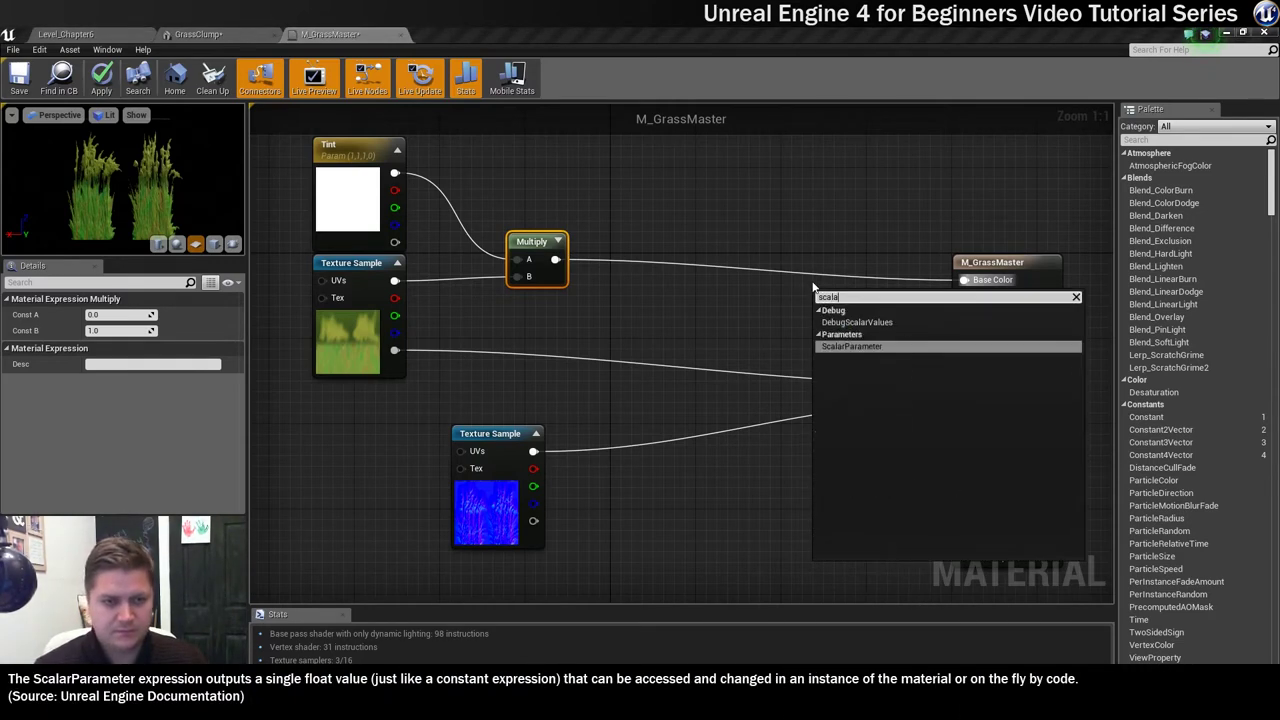
{"action": "left_click", "coordinate": [852, 345]}
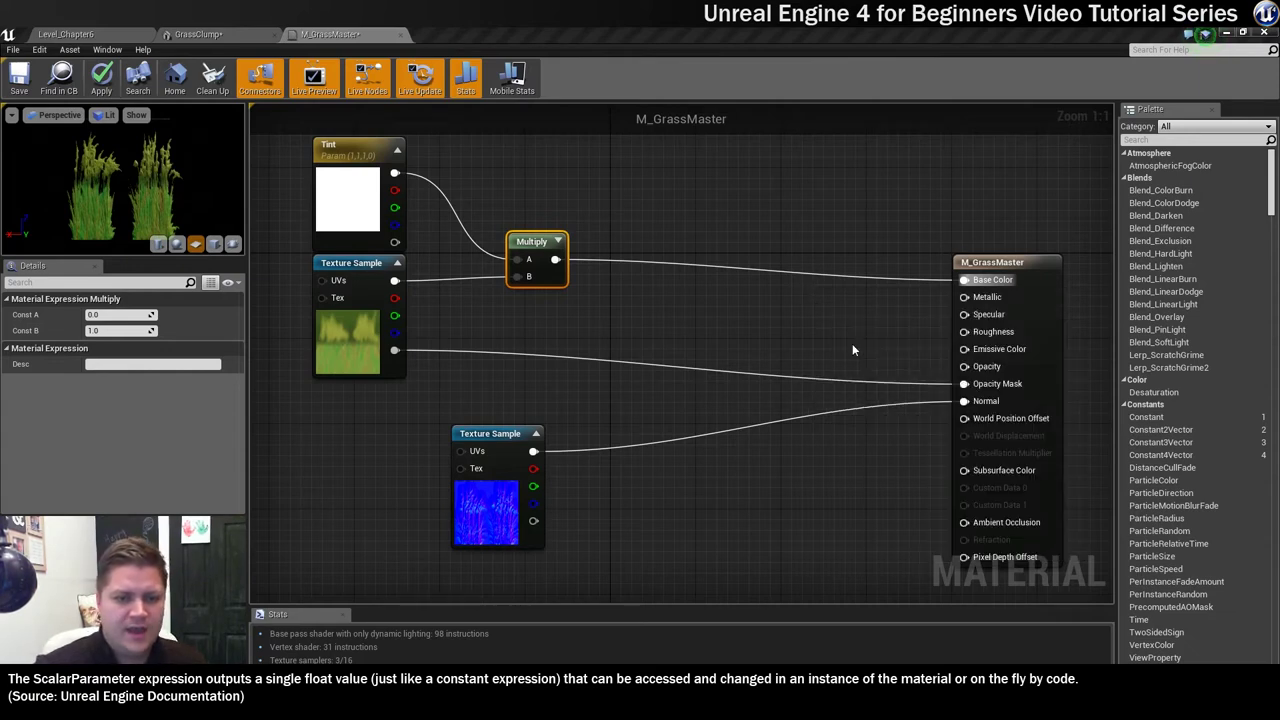
{"action": "left_click_drag", "start_coordinate": [866, 326], "coordinate": [975, 320]}
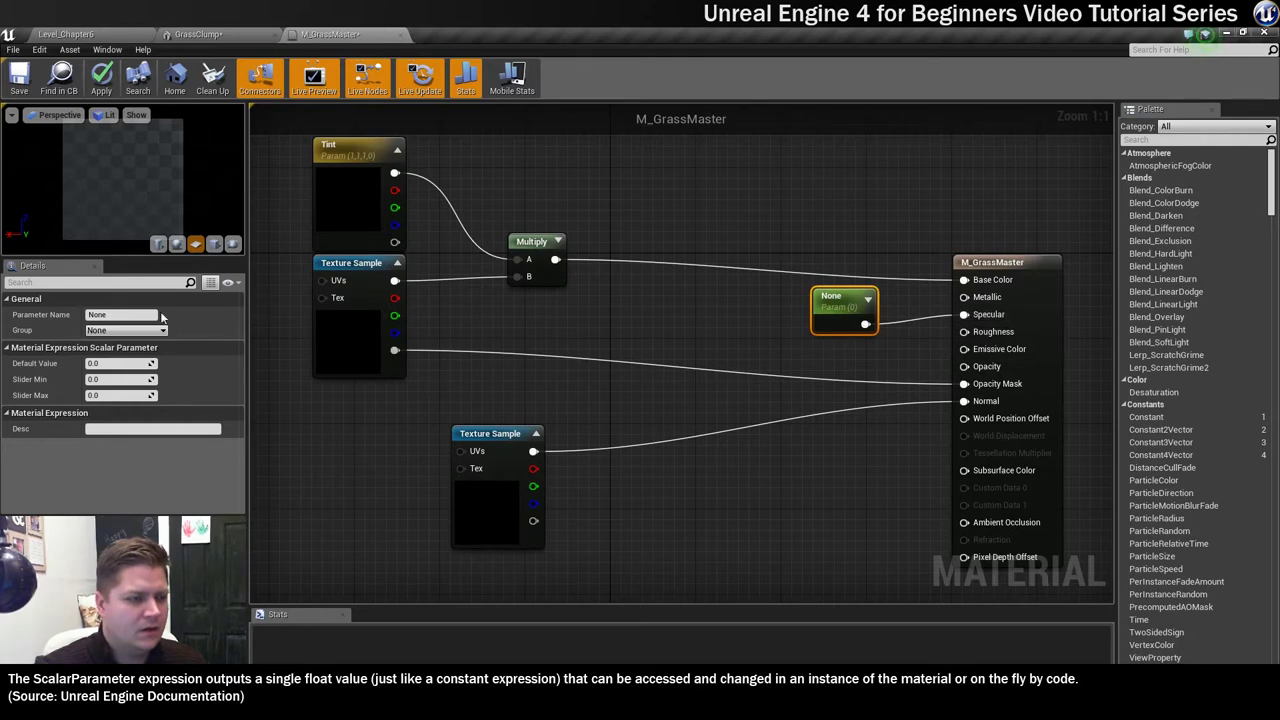
{"action": "left_click", "coordinate": [112, 315]}
{"action": "type", "text": "Specul"}
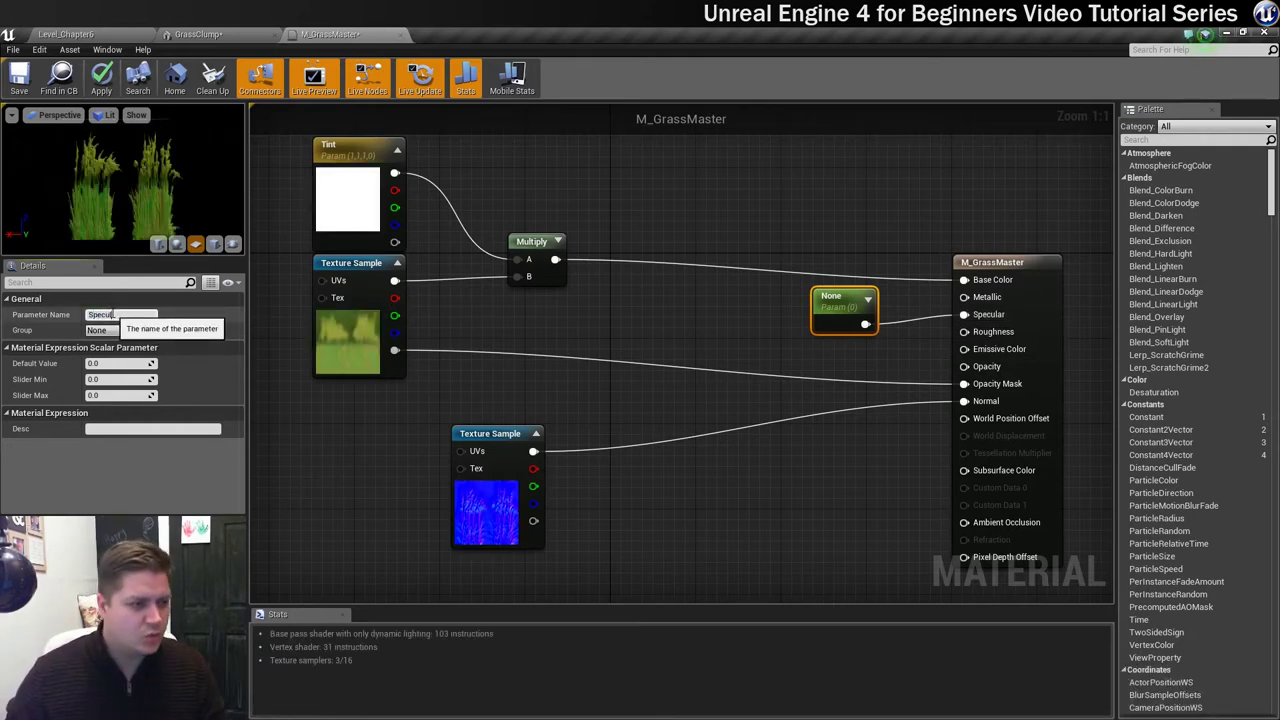
{"action": "type", "text": "ar"}
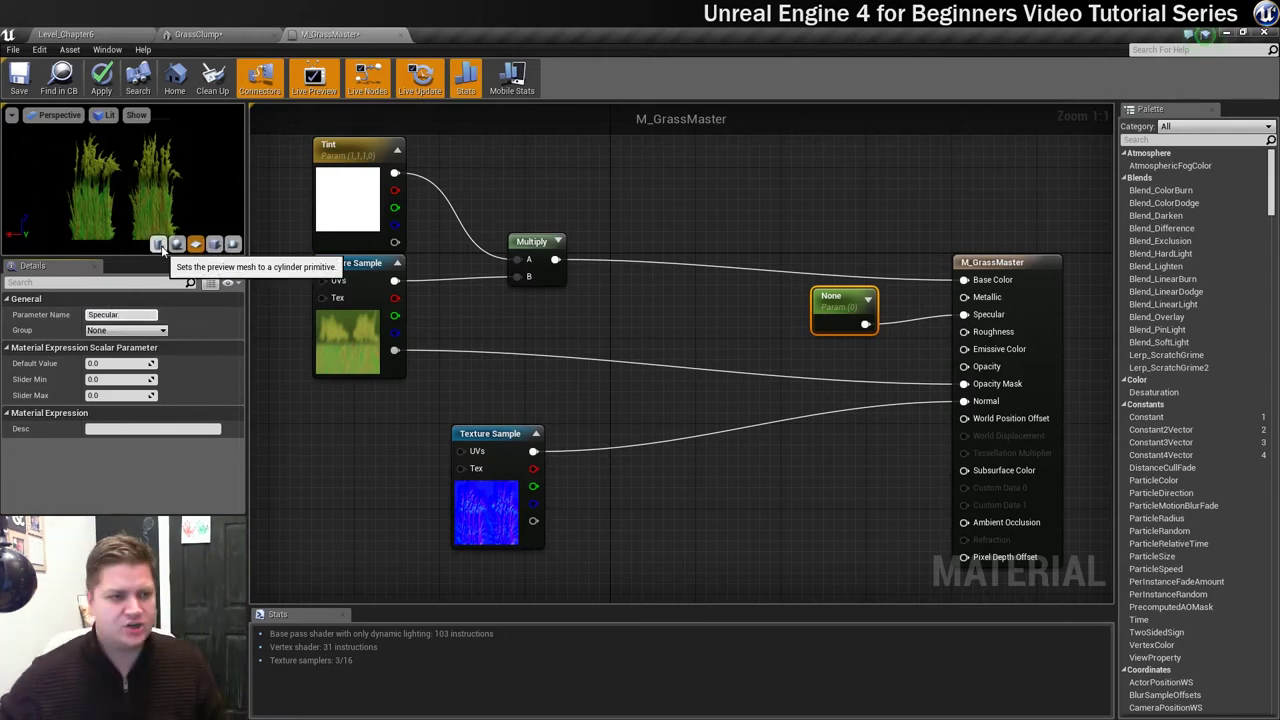
{"action": "key", "text": "Return"}
{"action": "left_click_drag", "start_coordinate": [840, 293], "coordinate": [831, 281]}
Add a ScalarParameter node named Roughness below the Specular parameter and connect it to the Roughness input.
{"action": "right_click", "coordinate": [805, 344]}
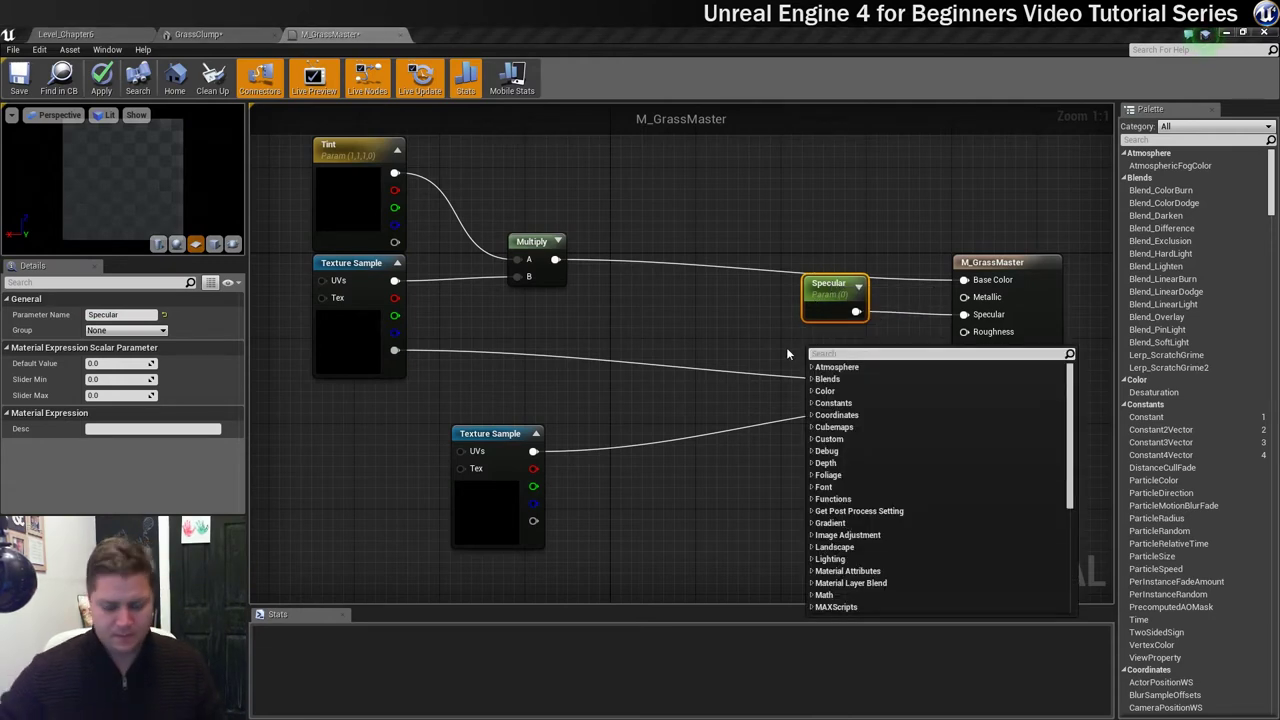
{"action": "type", "text": "scalar"}
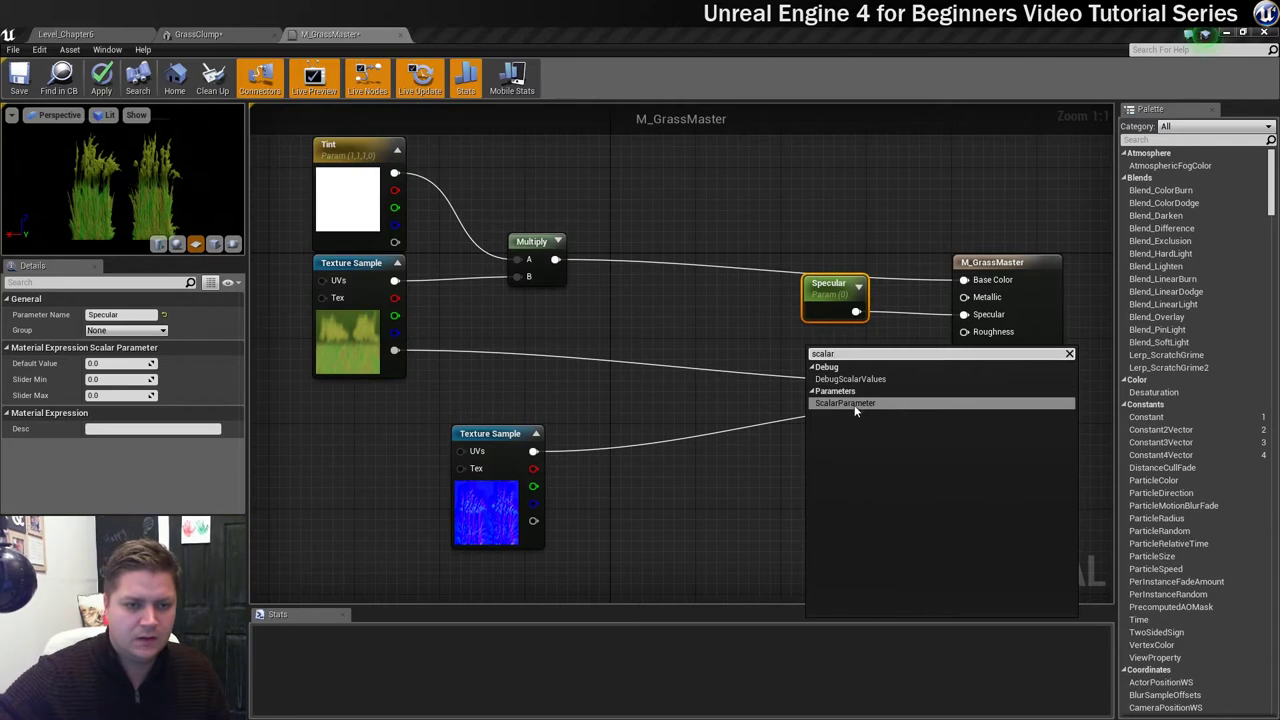
{"action": "key", "text": "Escape"}
{"action": "left_click", "coordinate": [812, 350]}
{"action": "left_click_drag", "start_coordinate": [830, 352], "coordinate": [964, 332]}
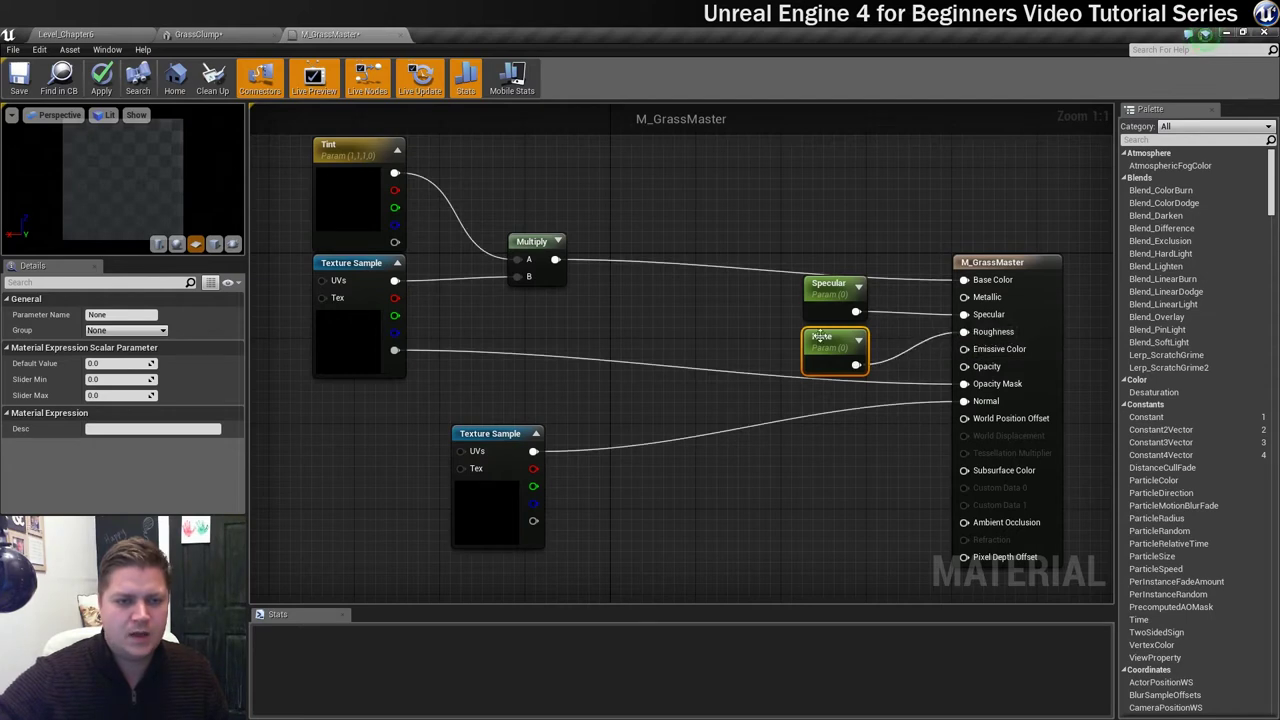
{"action": "left_click", "coordinate": [120, 315]}
{"action": "type", "text": "Rough"}
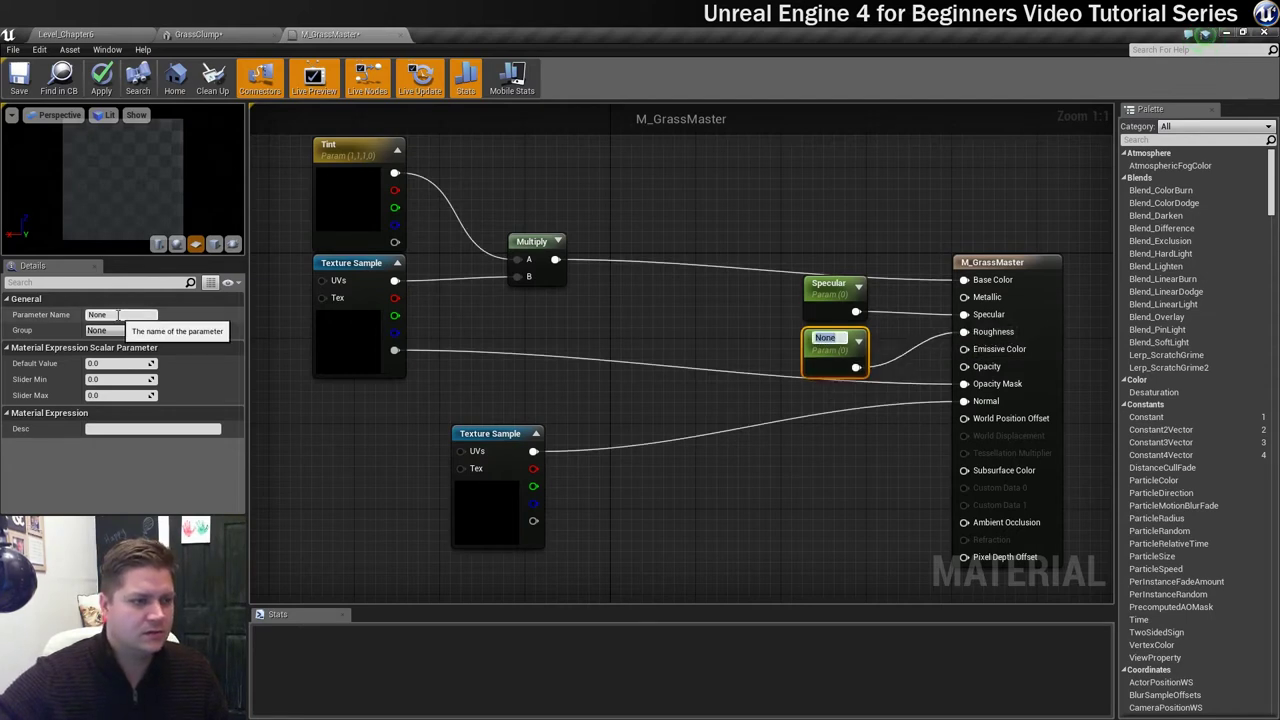
{"action": "type", "text": "ness"}
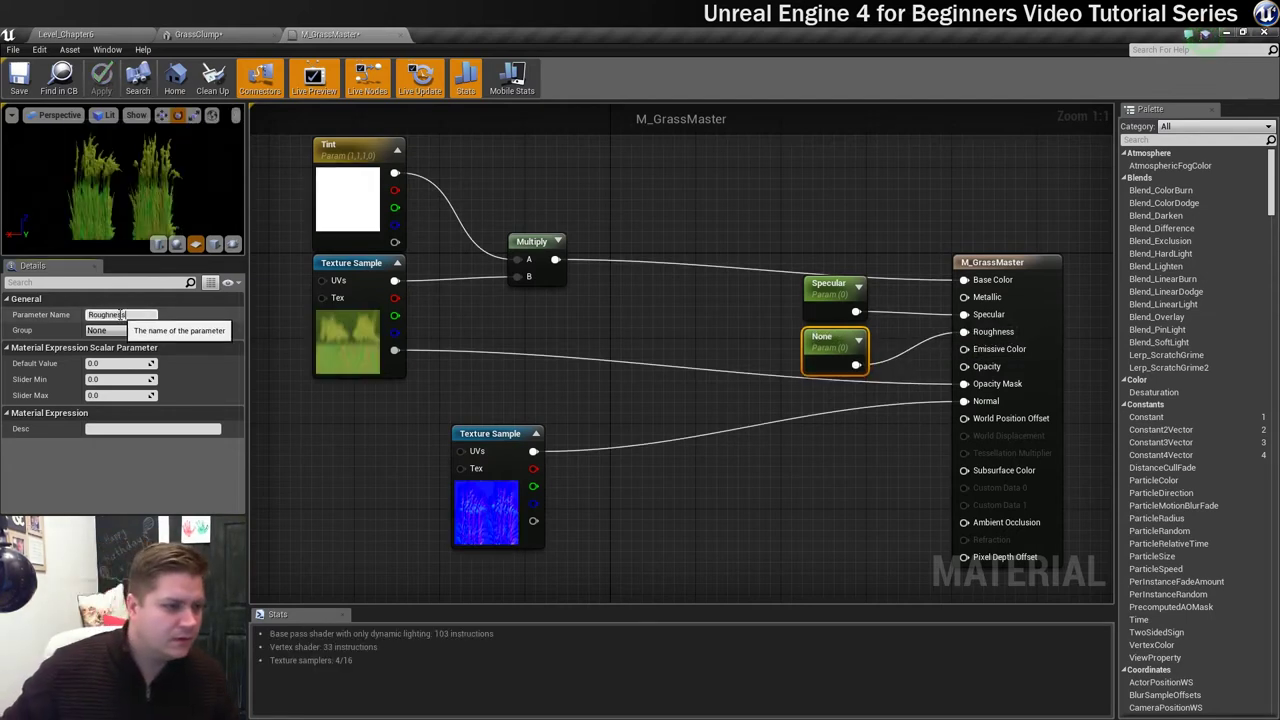
{"action": "key", "text": "Return"}
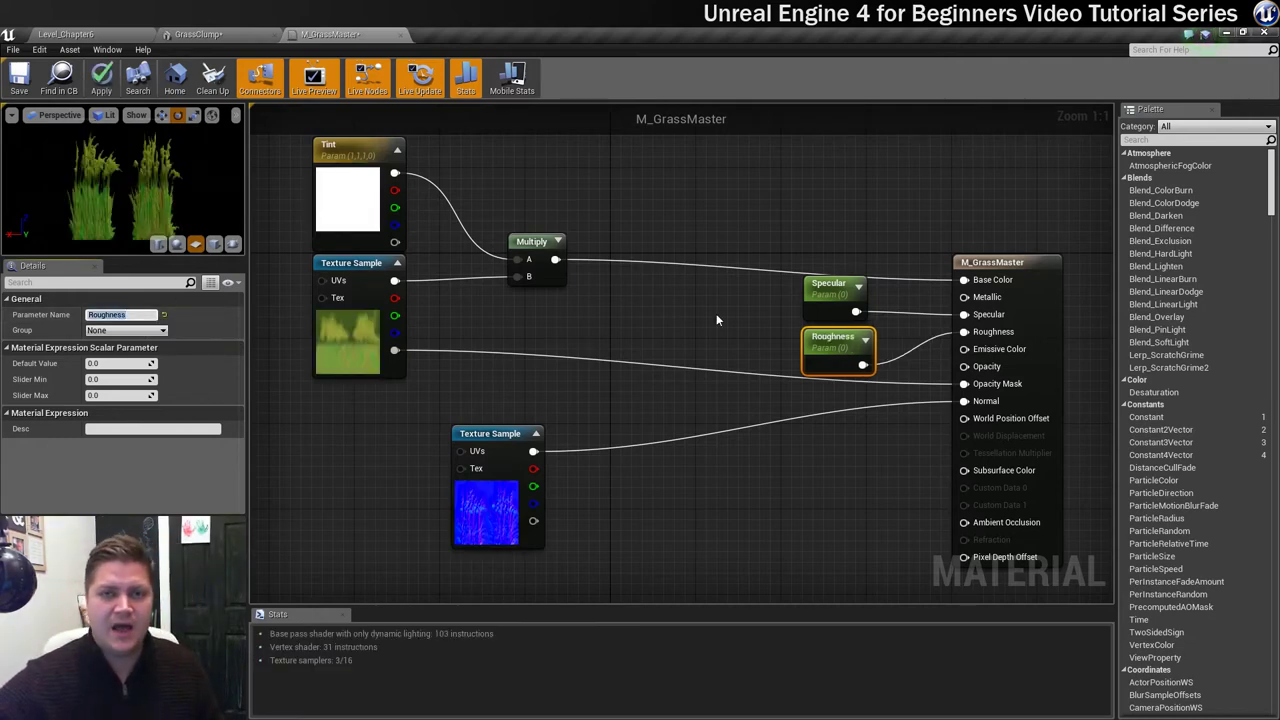
{"action": "key", "text": "ctrl+s"}
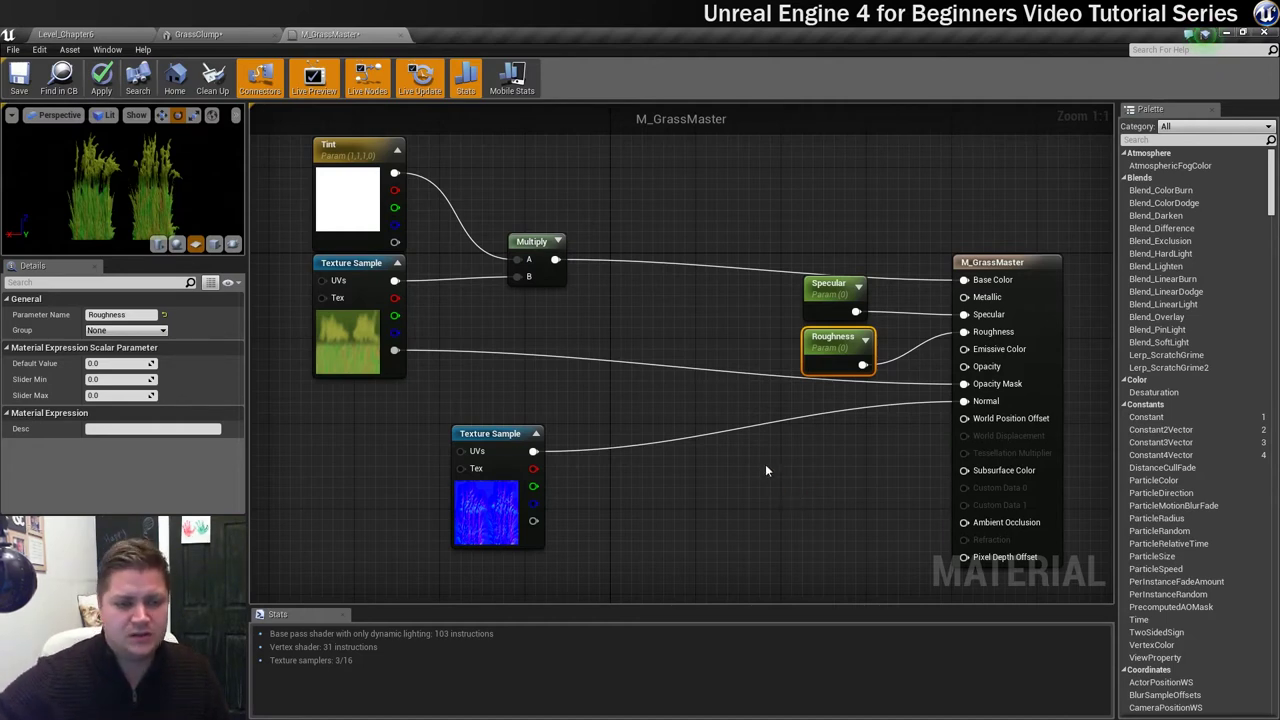
Add a Multiply node beside the main material node and connect its result to Subsurface Color.
{"action": "right_click", "coordinate": [819, 466]}
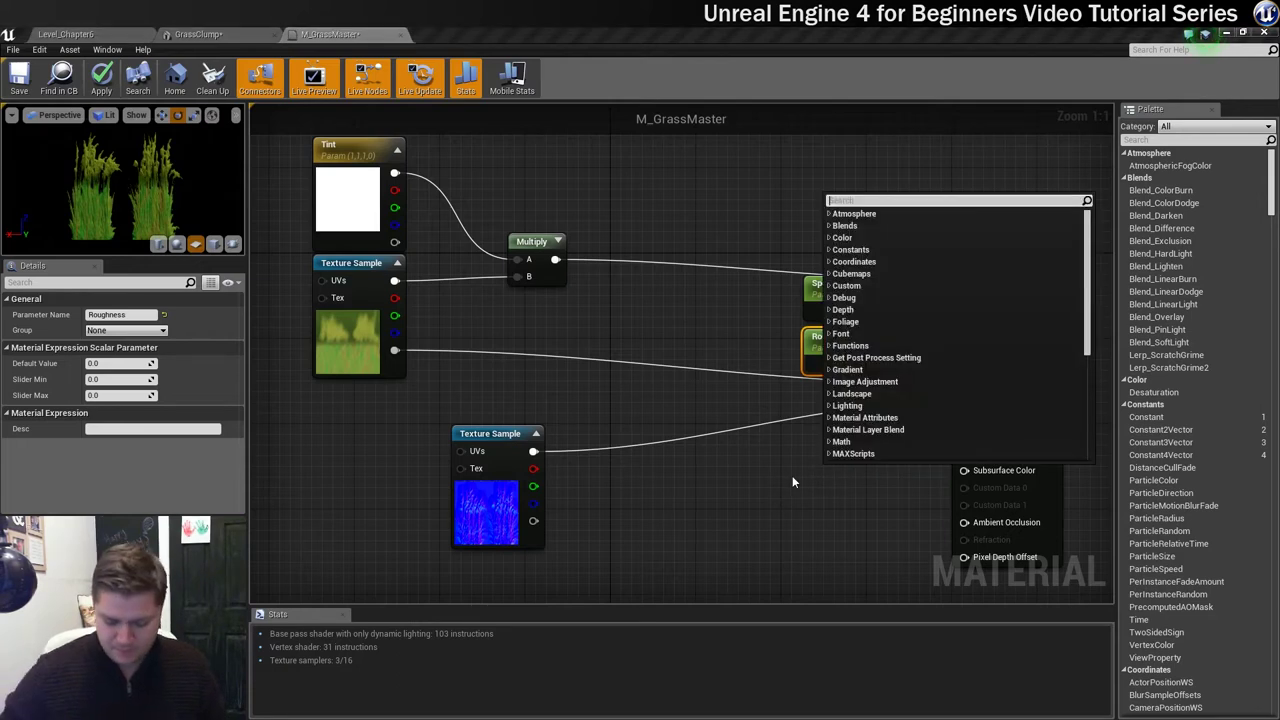
{"action": "type", "text": "multiplay"}
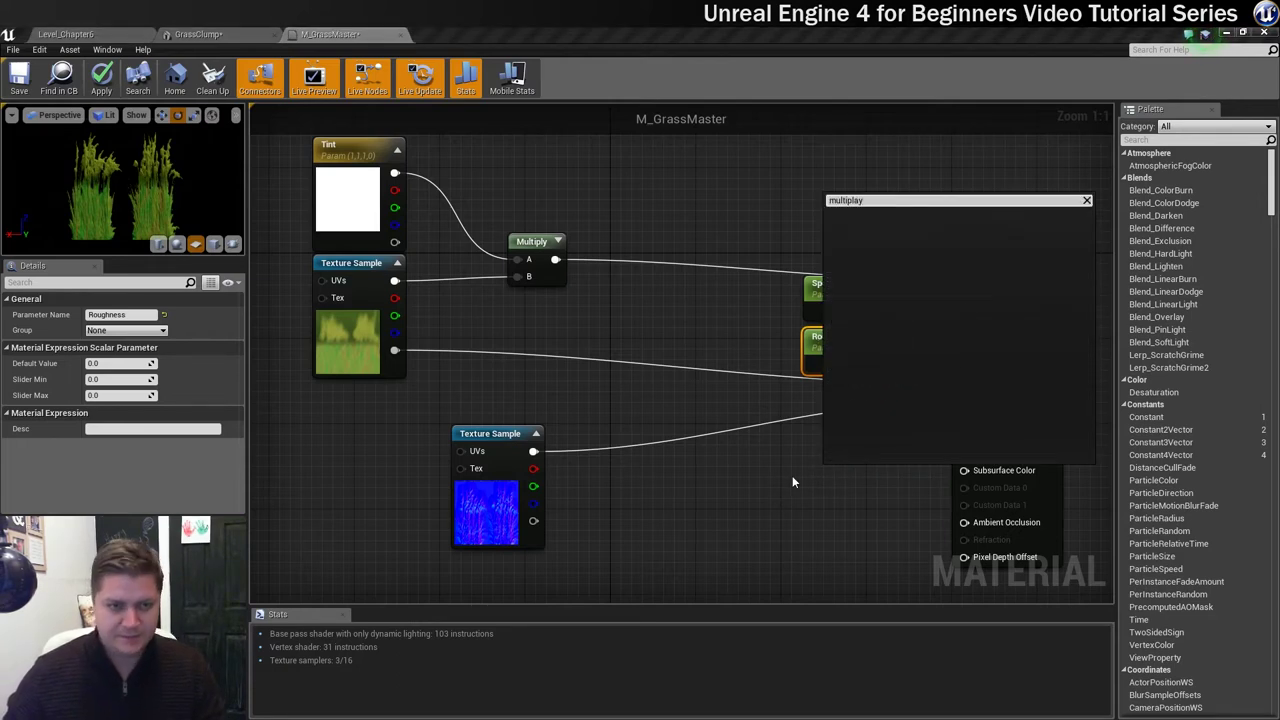
{"action": "key", "text": "BackSpace"}
{"action": "key", "text": "BackSpace"}
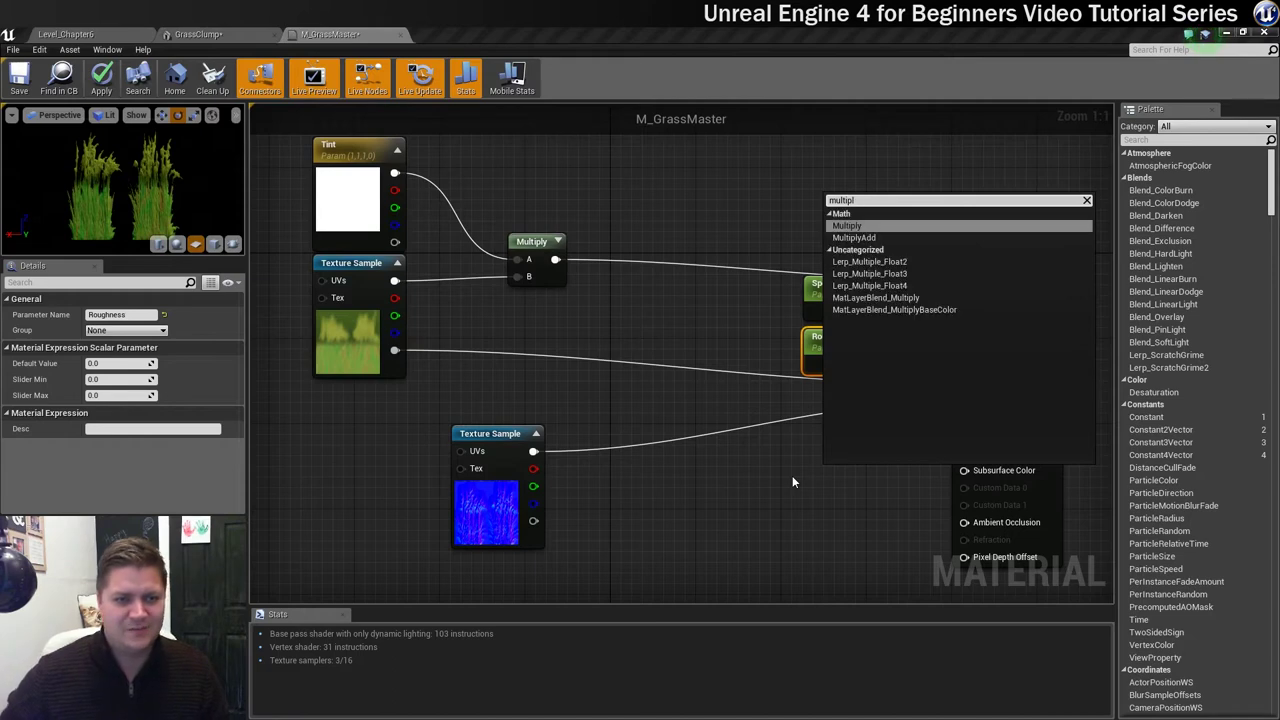
{"action": "left_click", "coordinate": [850, 226]}
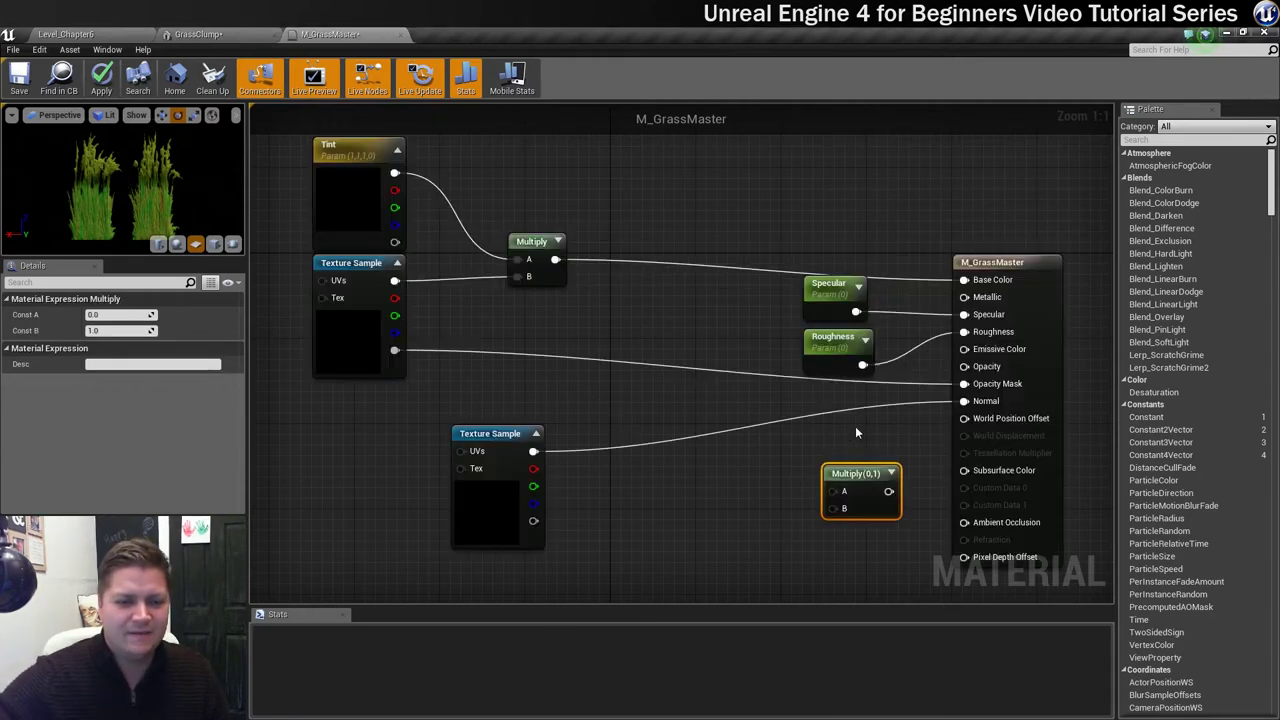
{"action": "left_click_drag", "start_coordinate": [888, 491], "coordinate": [965, 477]}
{"action": "left_click_drag", "start_coordinate": [855, 476], "coordinate": [845, 458]}
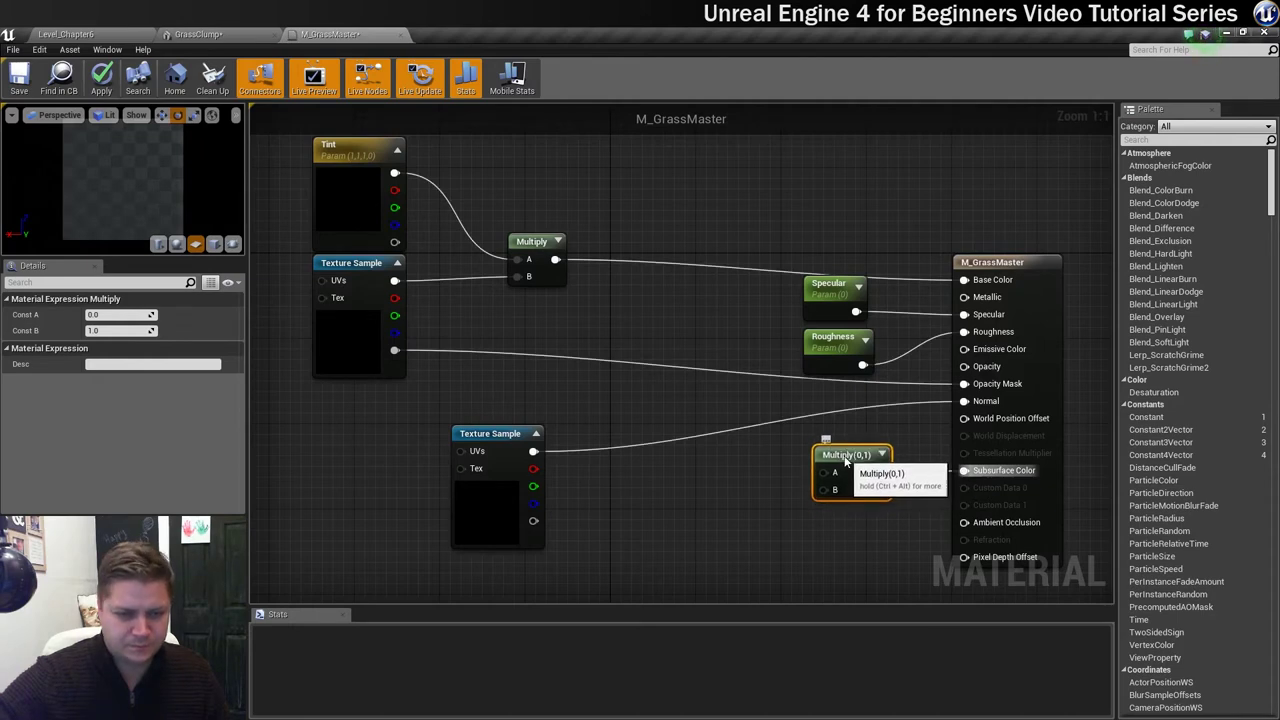
Add a ScalarParameter node and connect it to input B of the Multiply node feeding Subsurface Color.
{"action": "right_click", "coordinate": [717, 513]}
{"action": "type", "text": "scalar"}
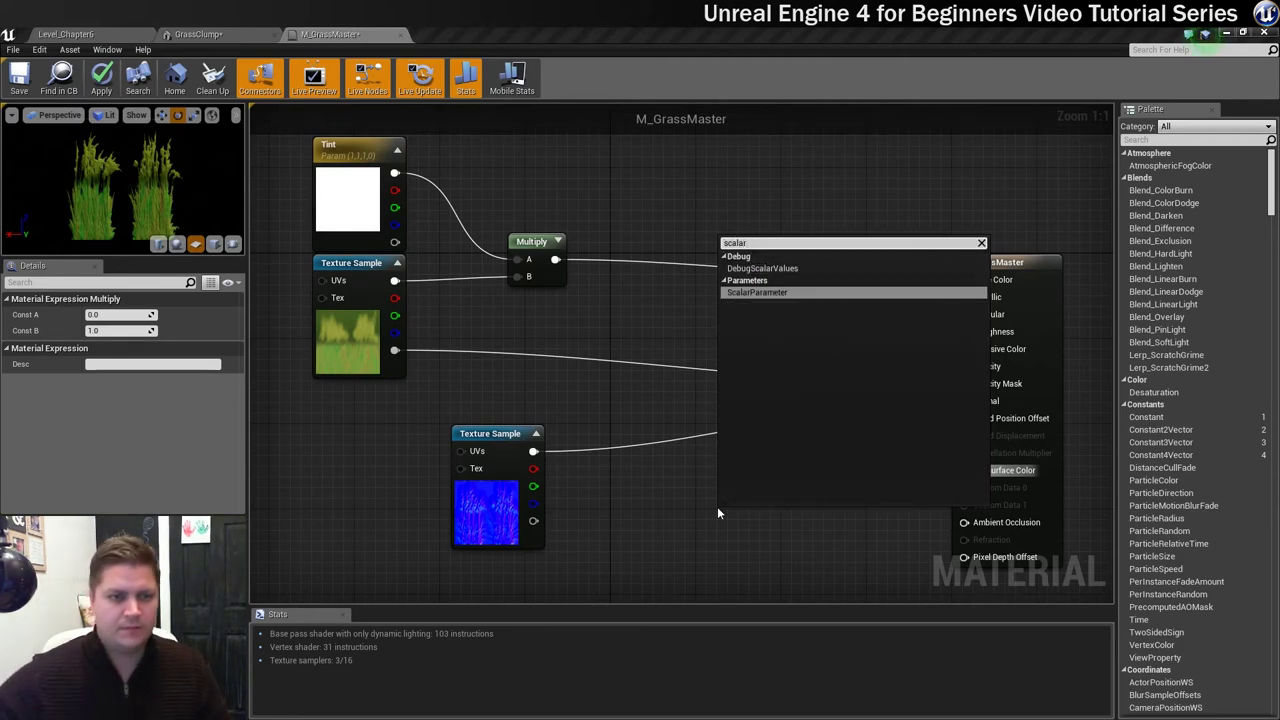
{"action": "key", "text": "Escape"}
{"action": "left_click", "coordinate": [750, 512]}
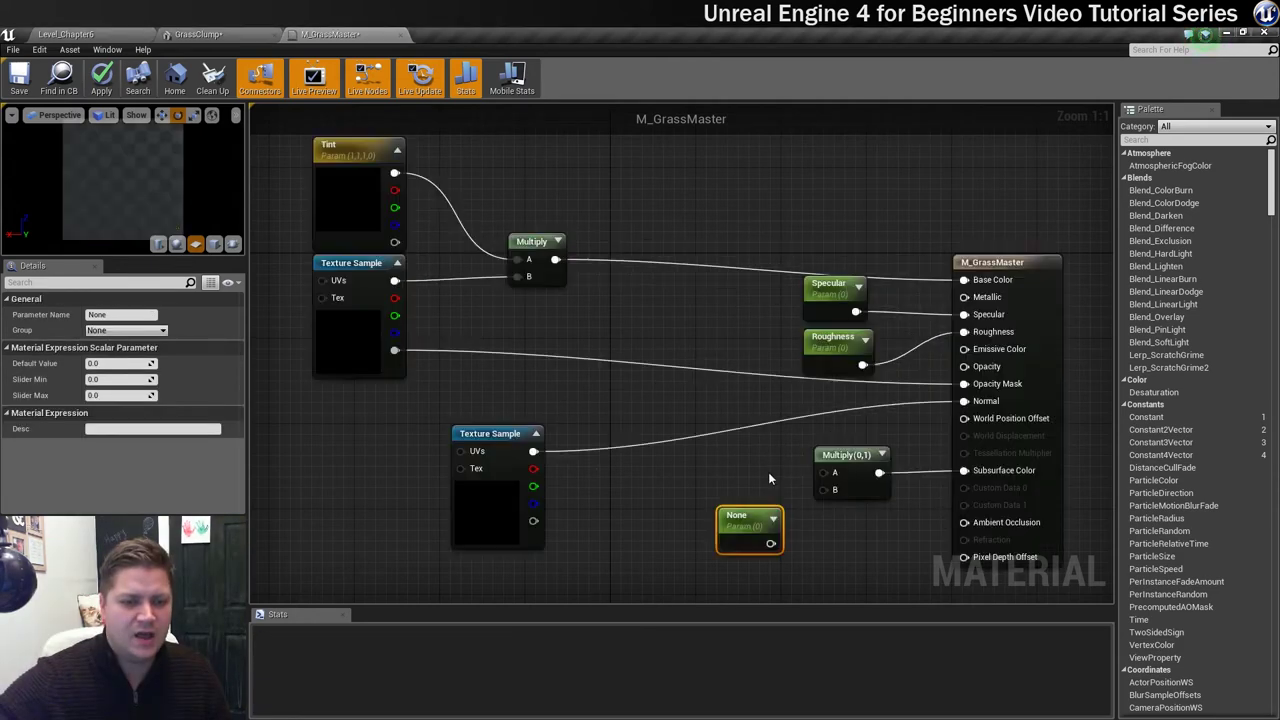
{"action": "left_click_drag", "start_coordinate": [750, 512], "coordinate": [826, 497]}
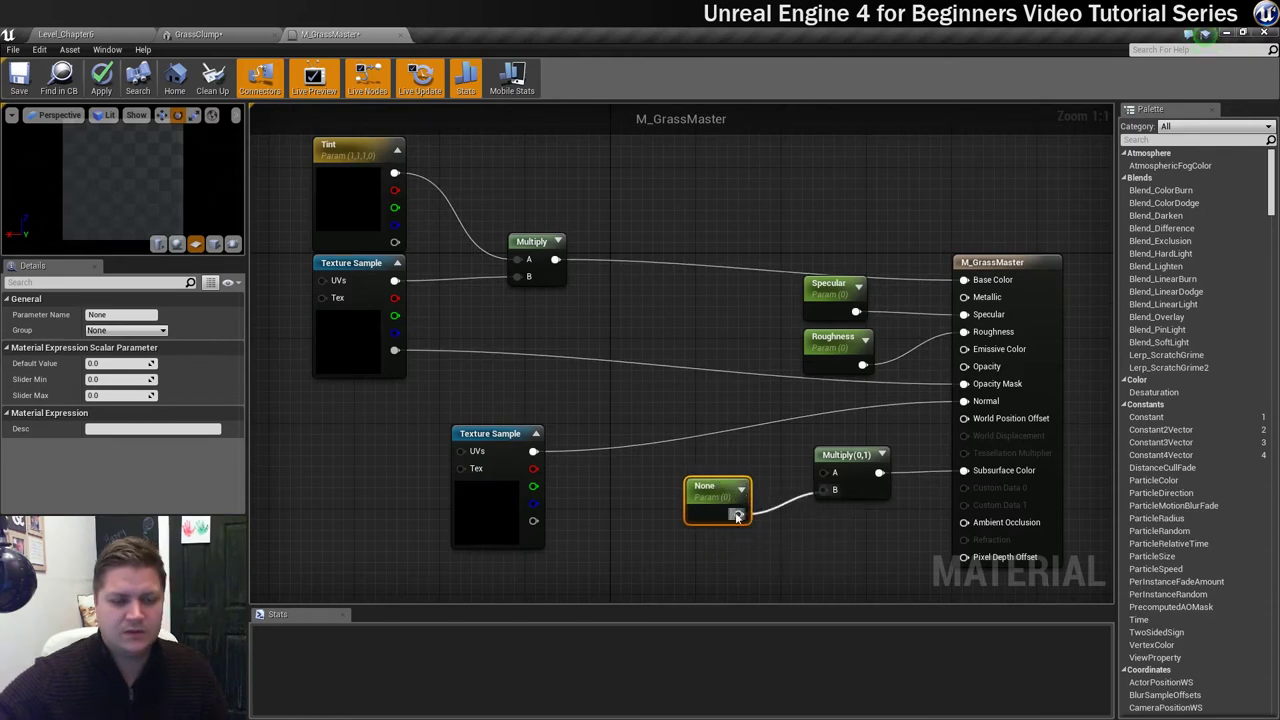
Name the new scalar parameter Subsurface Strength and connect the Tint Multiply's result to input A of the subsurface Multiply.
{"action": "double_click", "coordinate": [708, 486]}
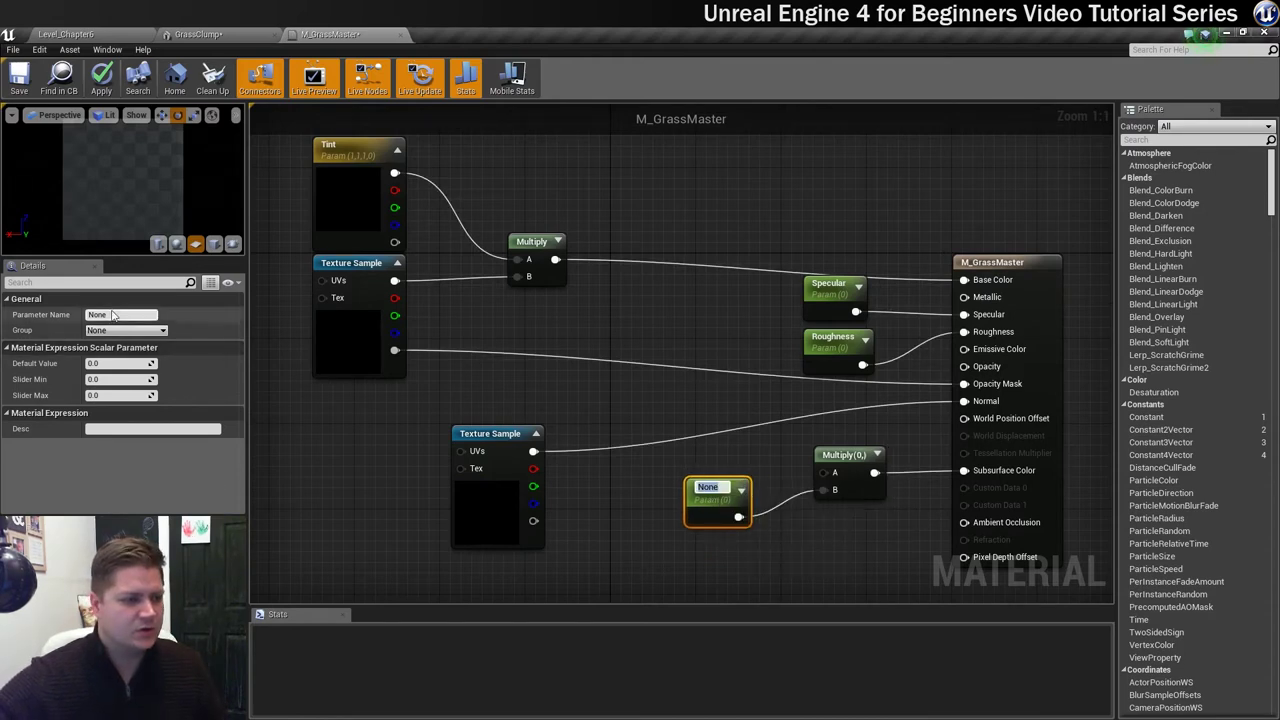
{"action": "left_click", "coordinate": [158, 315]}
{"action": "type", "text": "Subsurface"}
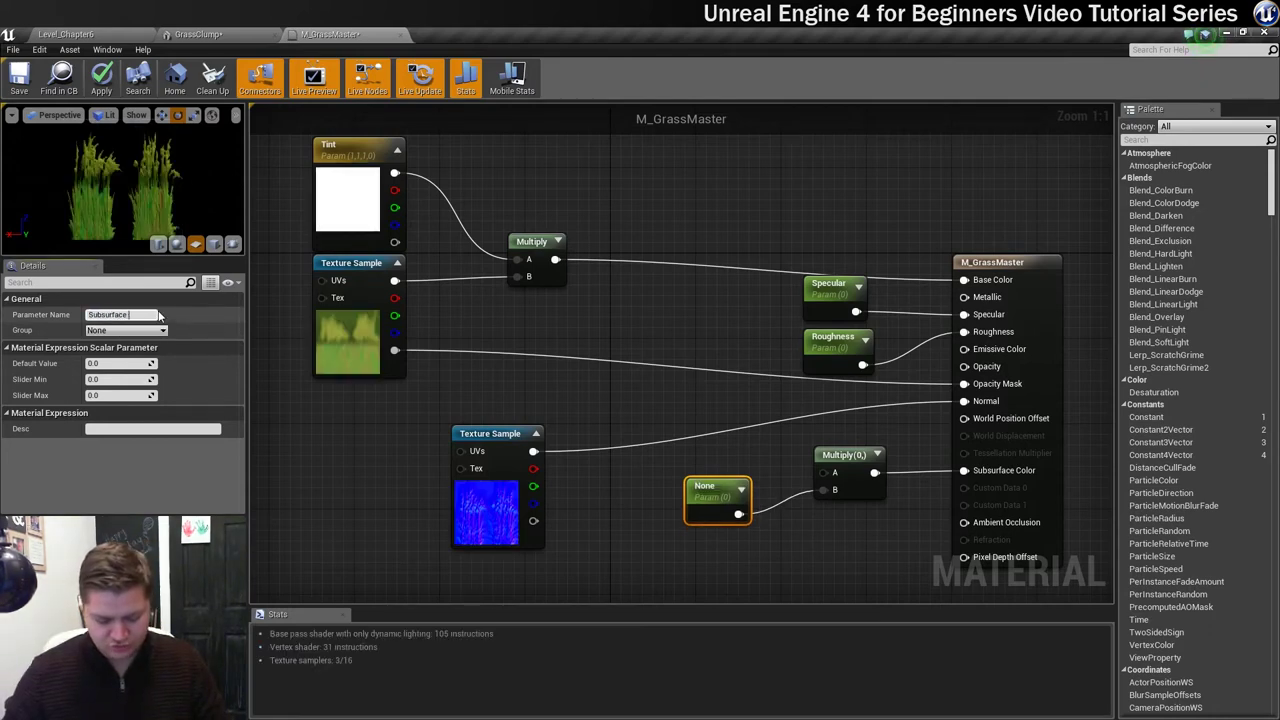
{"action": "type", "text": " Strength"}
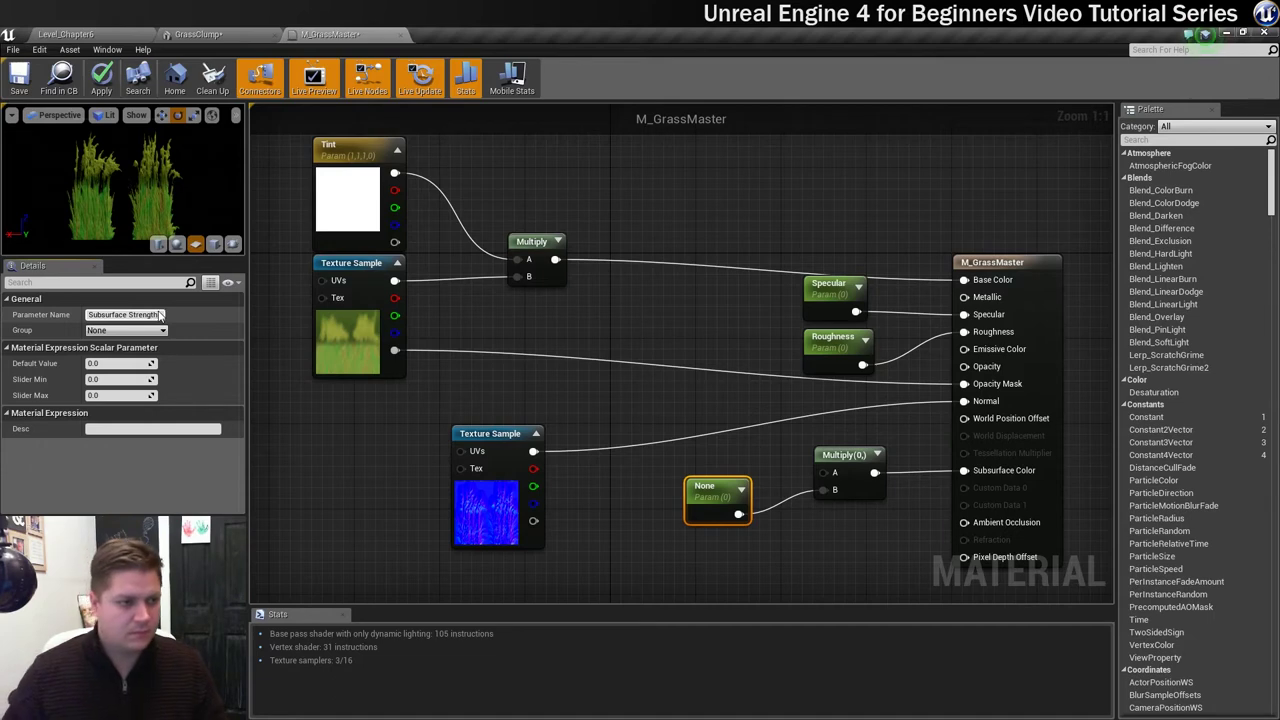
{"action": "key", "text": "Return"}
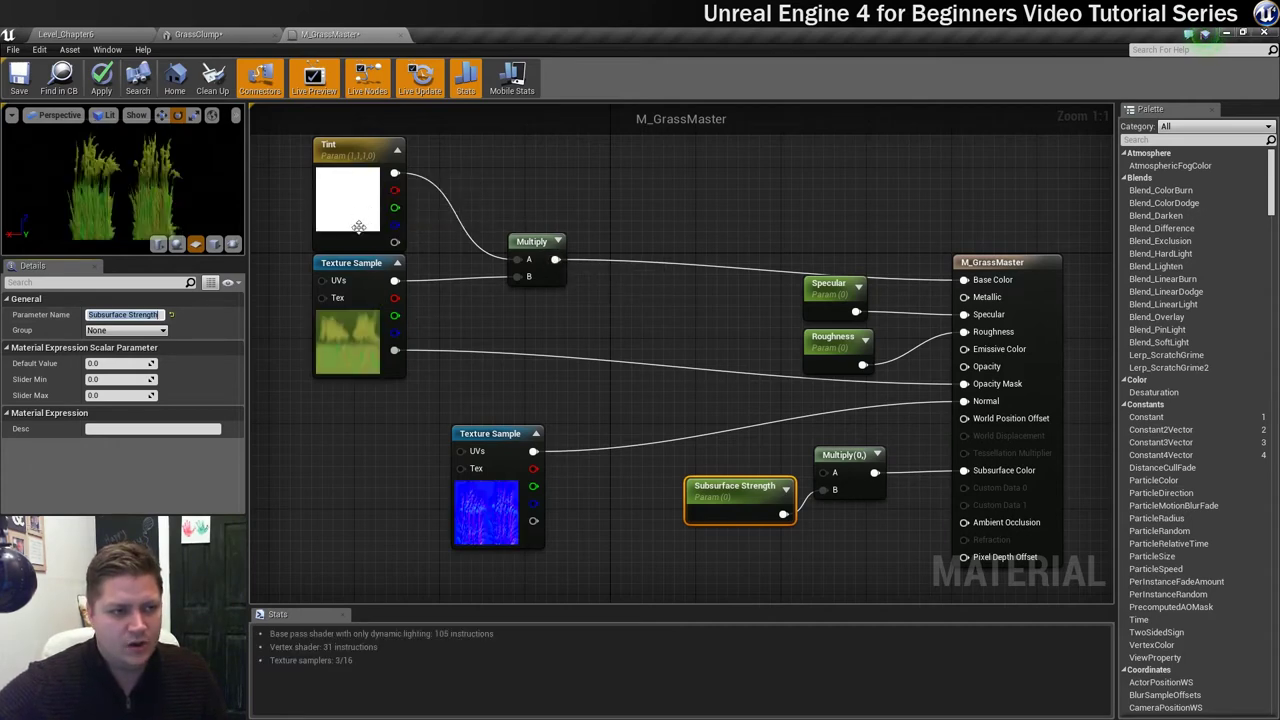
{"action": "left_click_drag", "start_coordinate": [556, 260], "coordinate": [824, 472]}
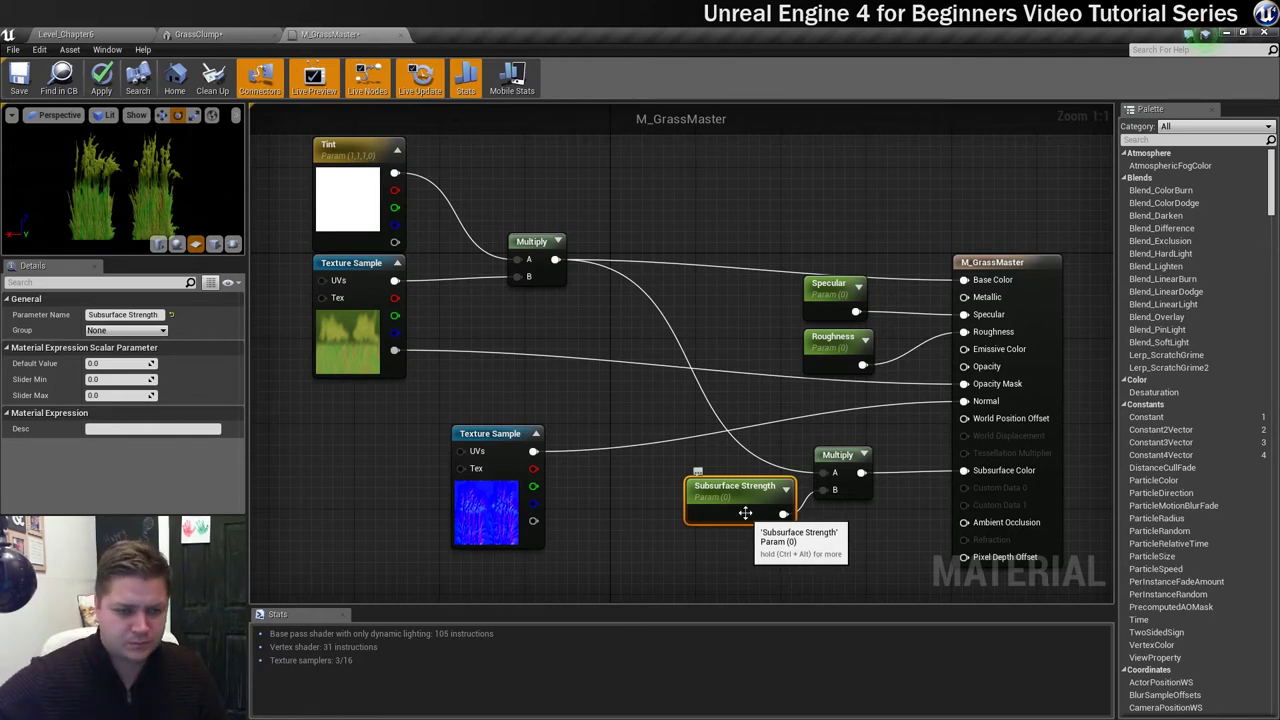
{"action": "left_click_drag", "start_coordinate": [735, 487], "coordinate": [703, 466]}
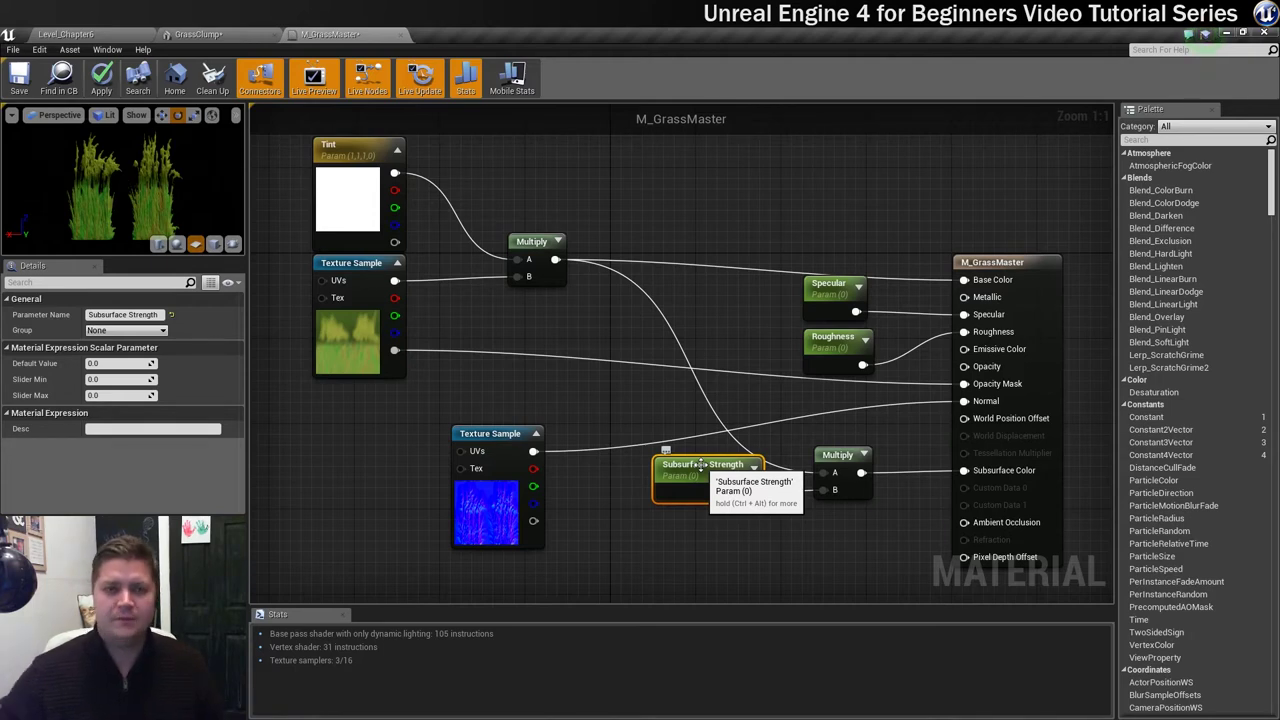
Add a PerInstanceFadeAmount node directly below the GrassClump_D texture sample.
{"action": "right_click", "coordinate": [313, 400]}
{"action": "type", "text": "perin"}
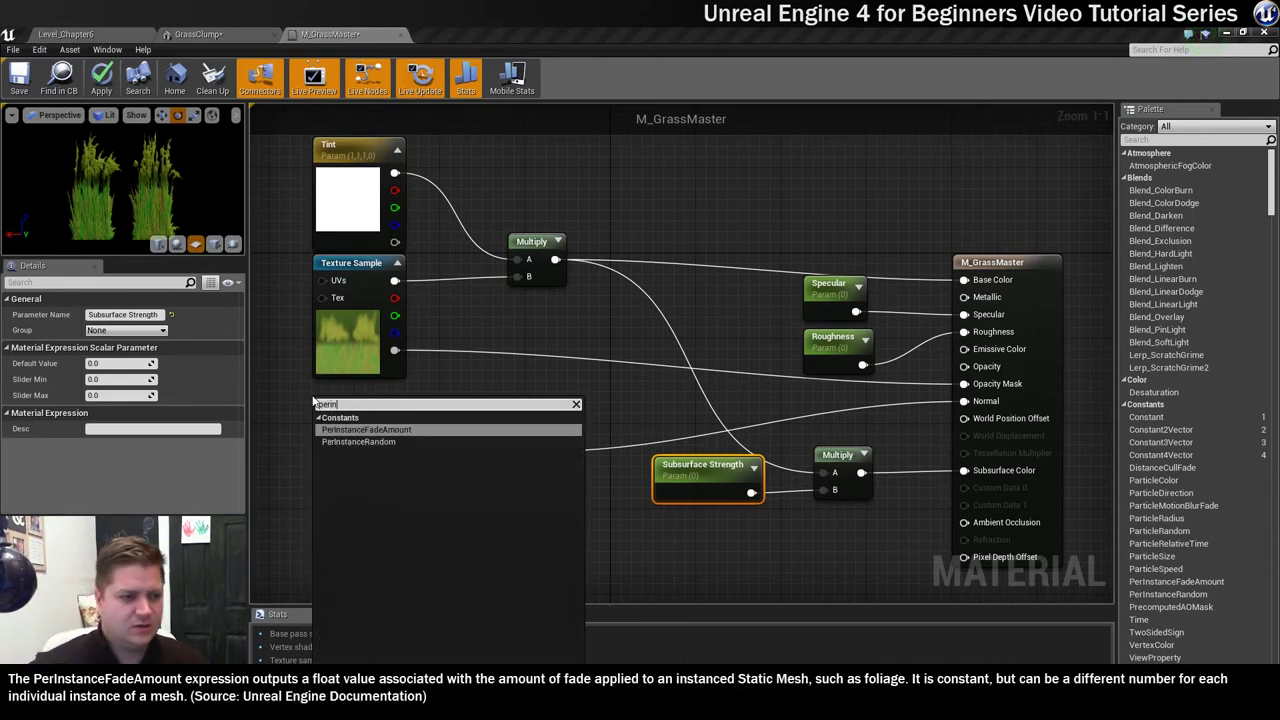
{"action": "left_click", "coordinate": [344, 430]}
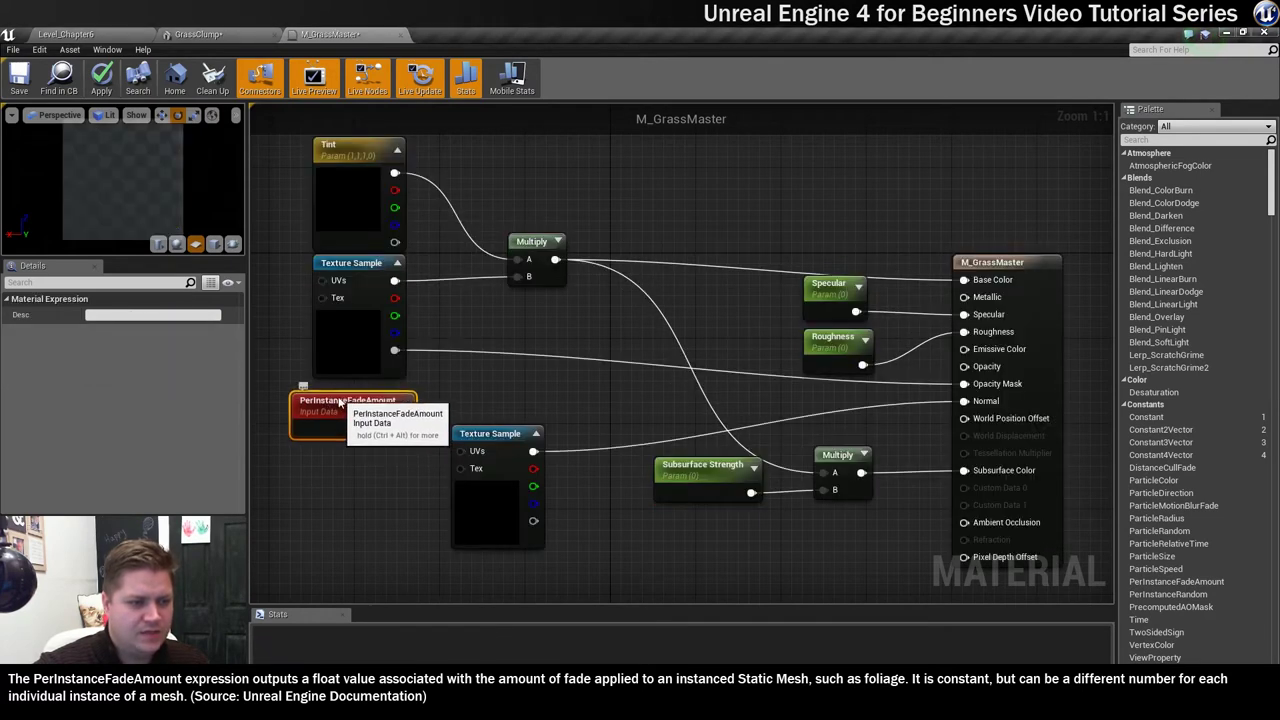
{"action": "left_click_drag", "start_coordinate": [341, 403], "coordinate": [331, 392]}
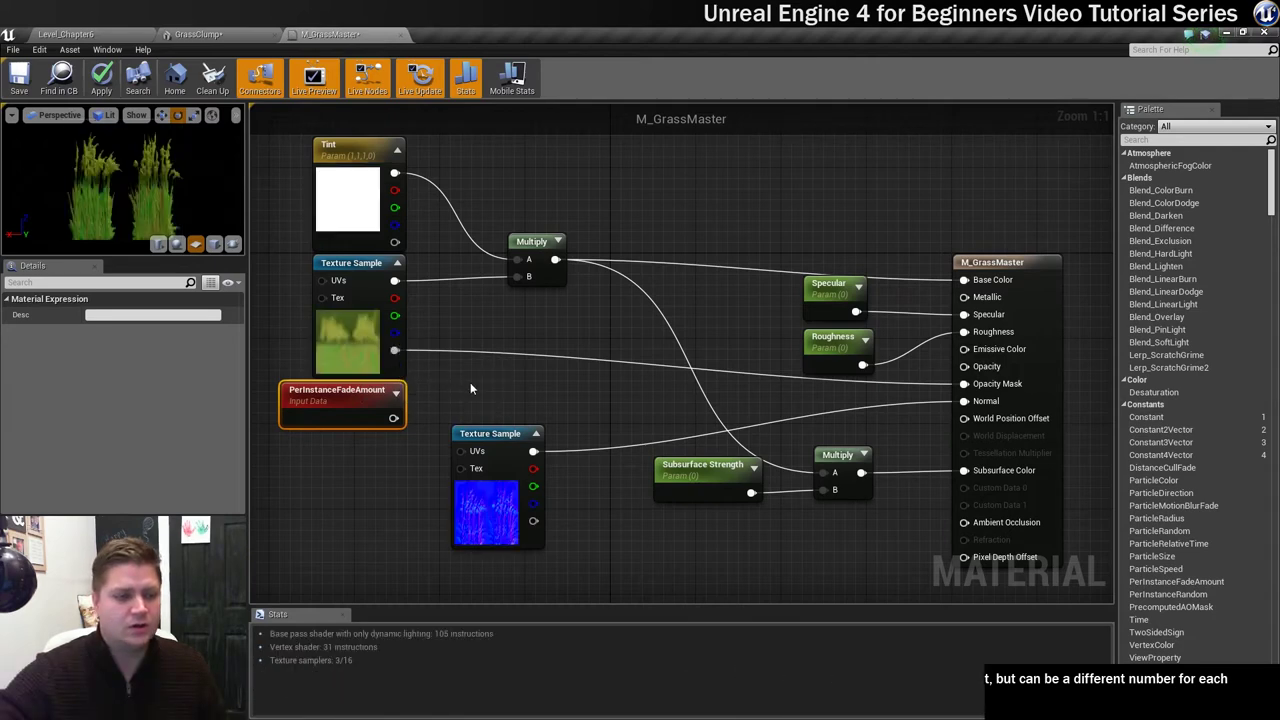
Add a Multiply node with the GrassClump_D alpha in A and PerInstanceFadeAmount in B, and connect its result to Opacity Mask.
{"action": "right_click", "coordinate": [470, 388]}
{"action": "type", "text": "multi"}
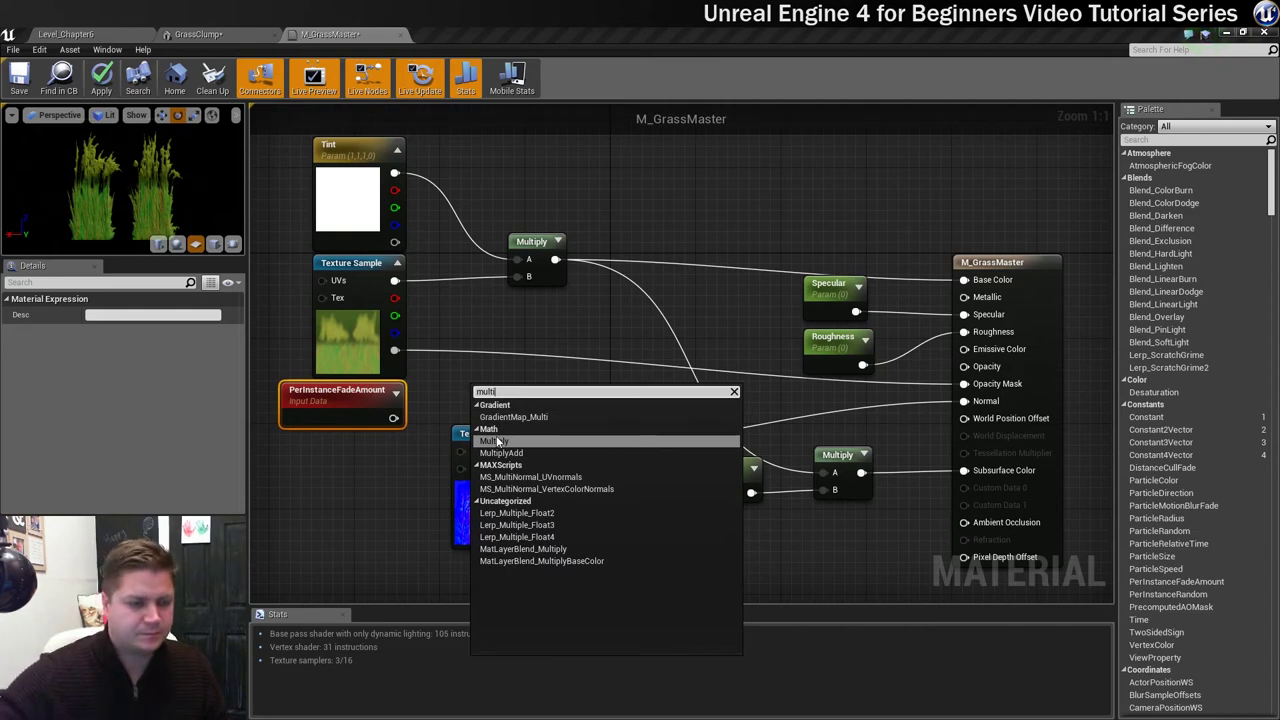
{"action": "key", "text": "Escape"}
{"action": "left_click", "coordinate": [470, 382]}
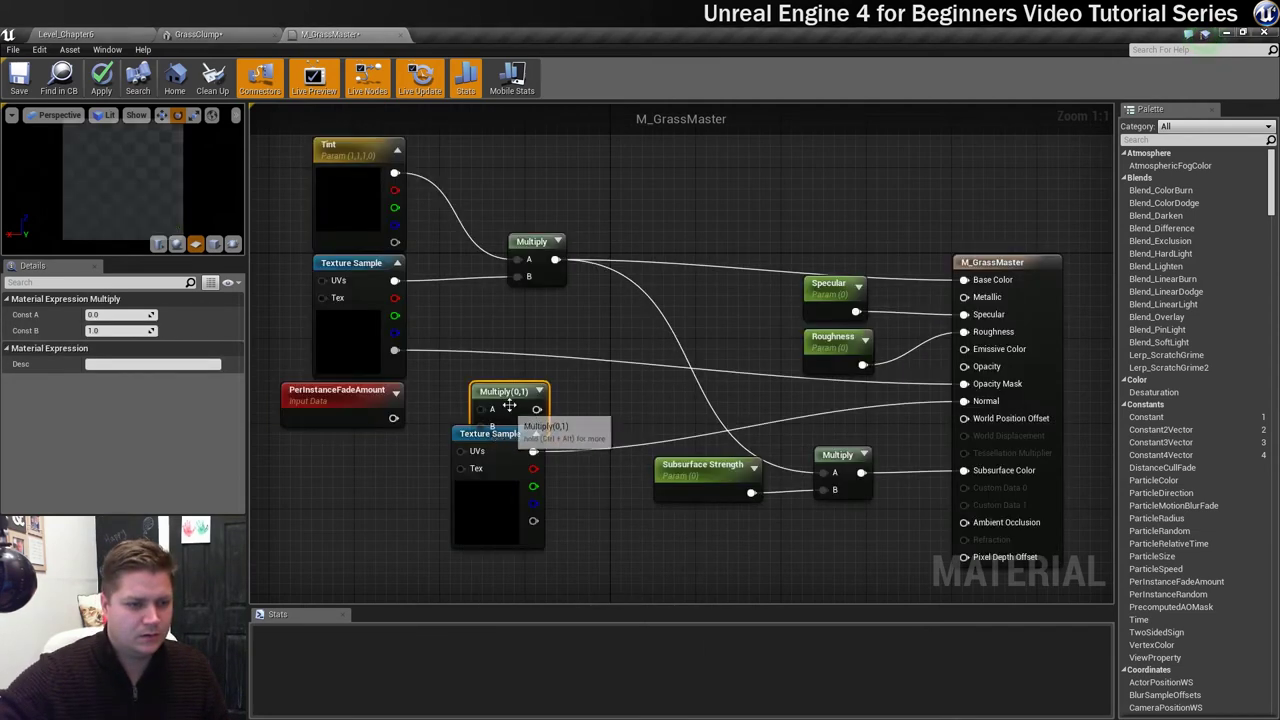
{"action": "left_click_drag", "start_coordinate": [508, 398], "coordinate": [496, 365]}
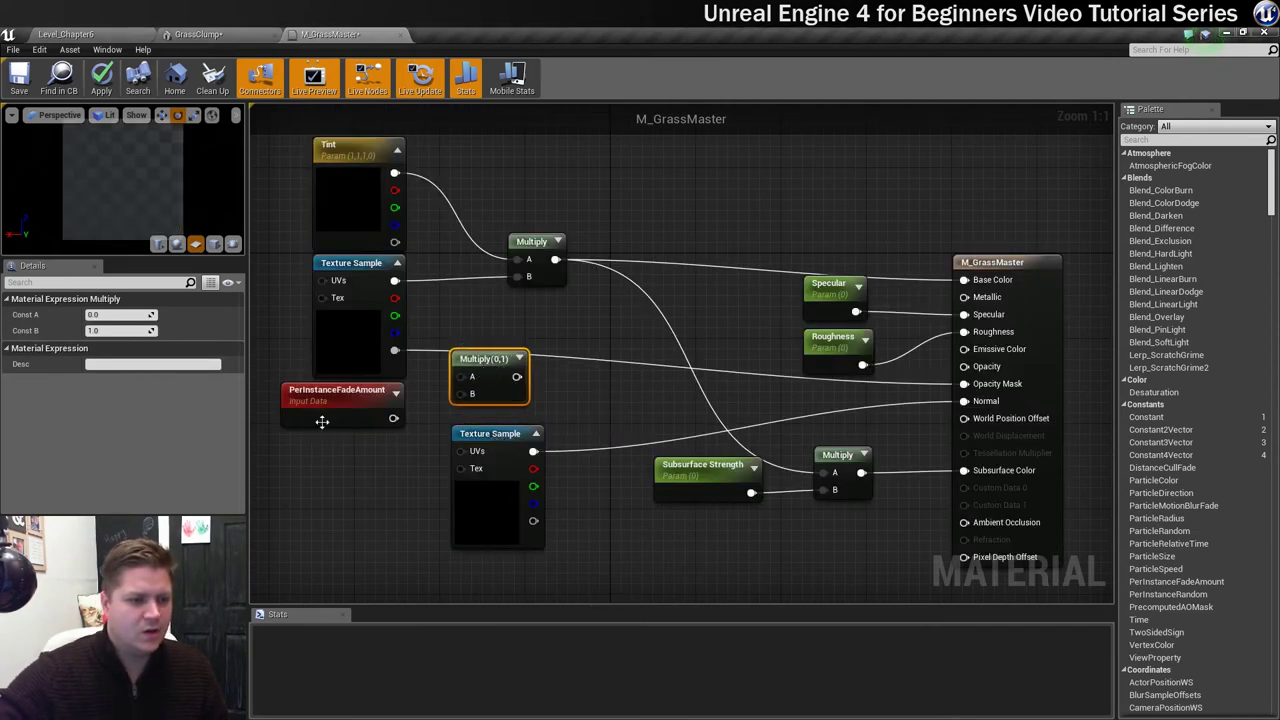
{"action": "left_click_drag", "start_coordinate": [393, 419], "coordinate": [459, 393]}
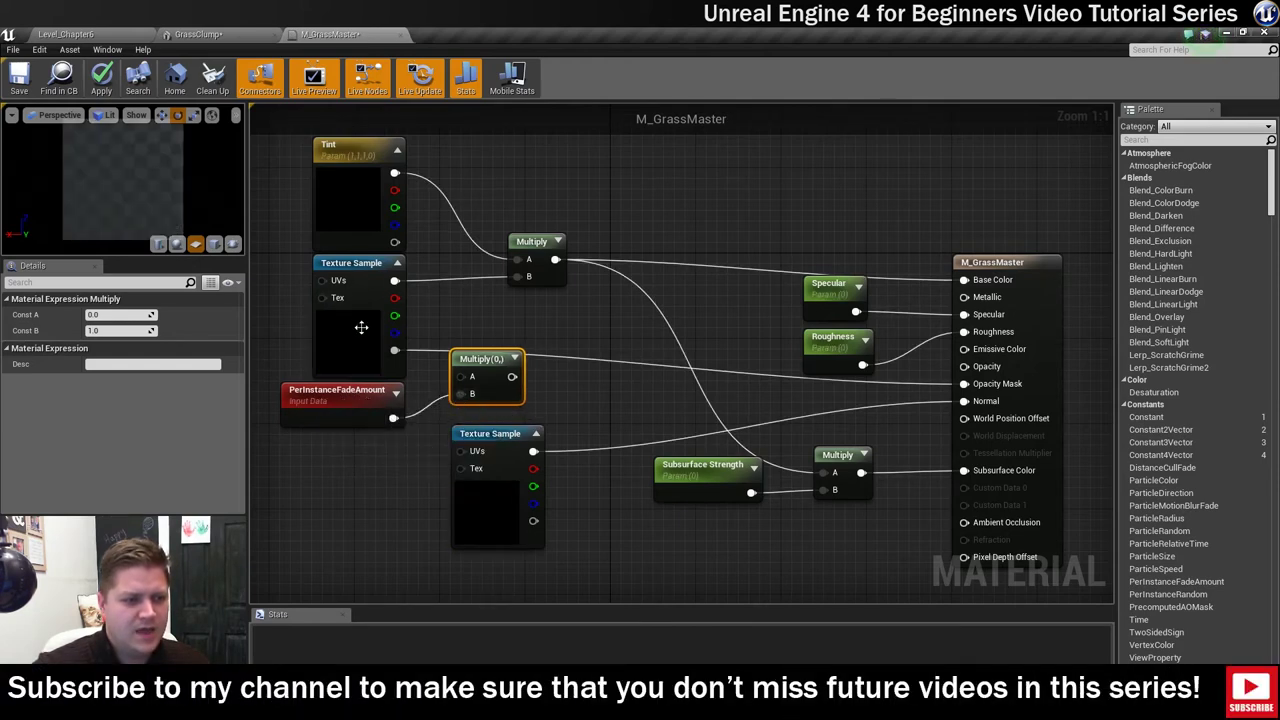
{"action": "left_click_drag", "start_coordinate": [395, 352], "coordinate": [462, 377]}
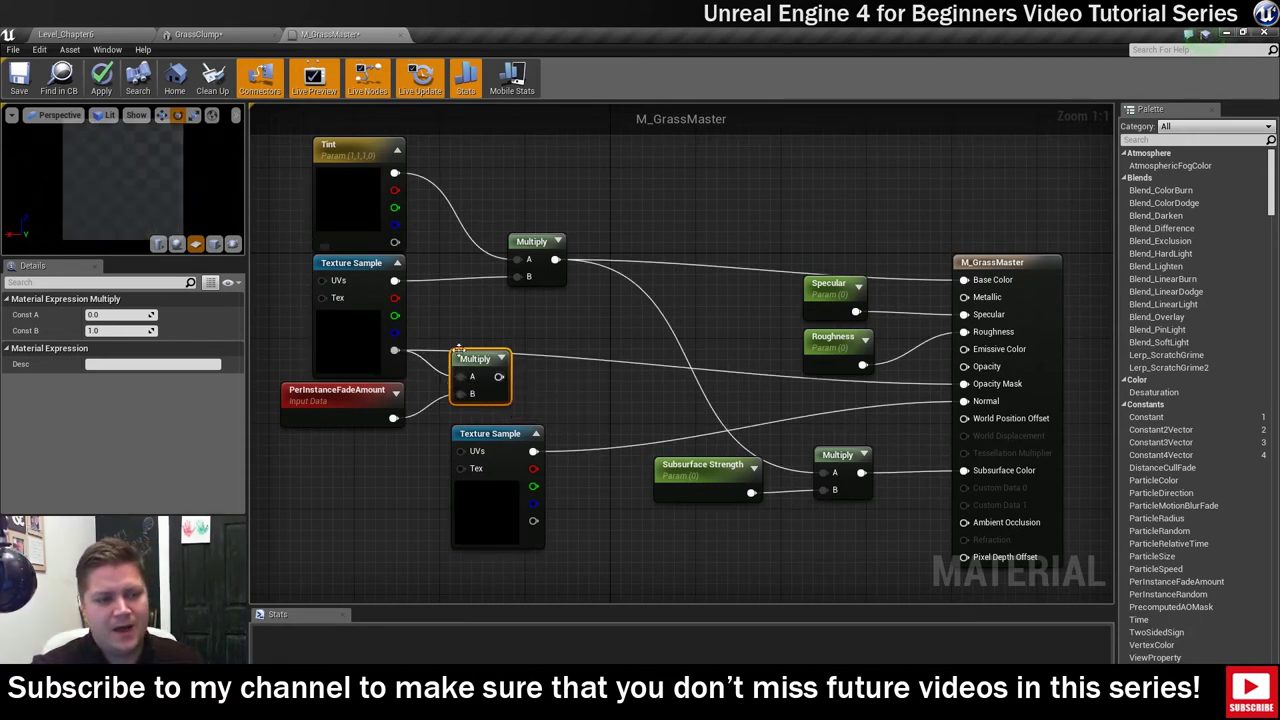
{"action": "left_click_drag", "start_coordinate": [498, 377], "coordinate": [963, 388]}
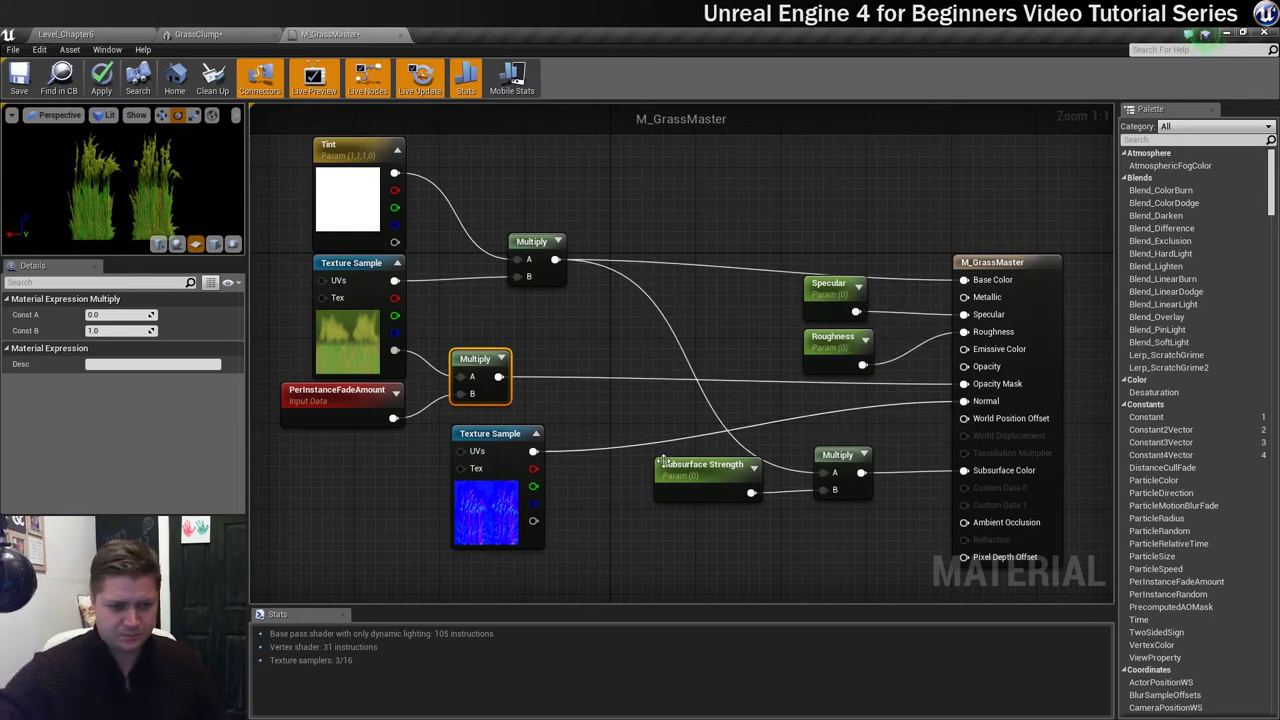
Enclose the Subsurface Strength parameter and its Multiply node in a comment box titled Subsurface Strength.
{"action": "left_click_drag", "start_coordinate": [645, 443], "coordinate": [858, 514]}
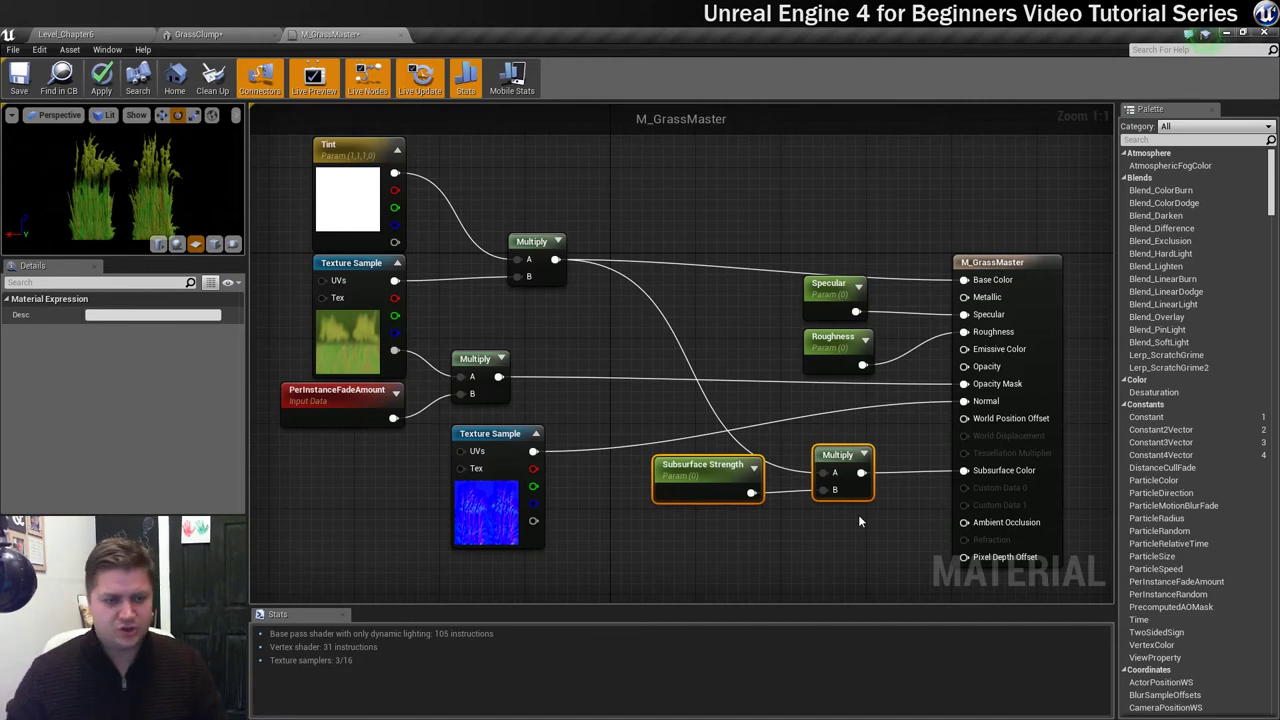
{"action": "key", "text": "c"}
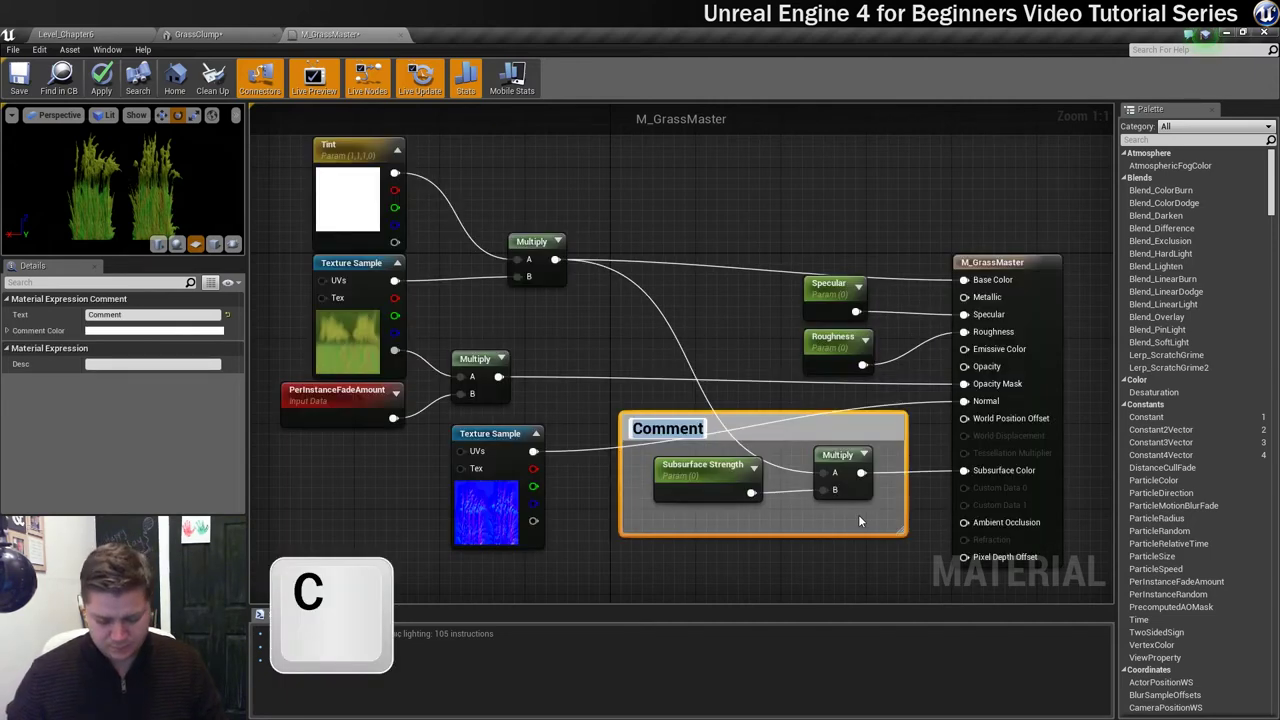
{"action": "type", "text": "Subsurface"}
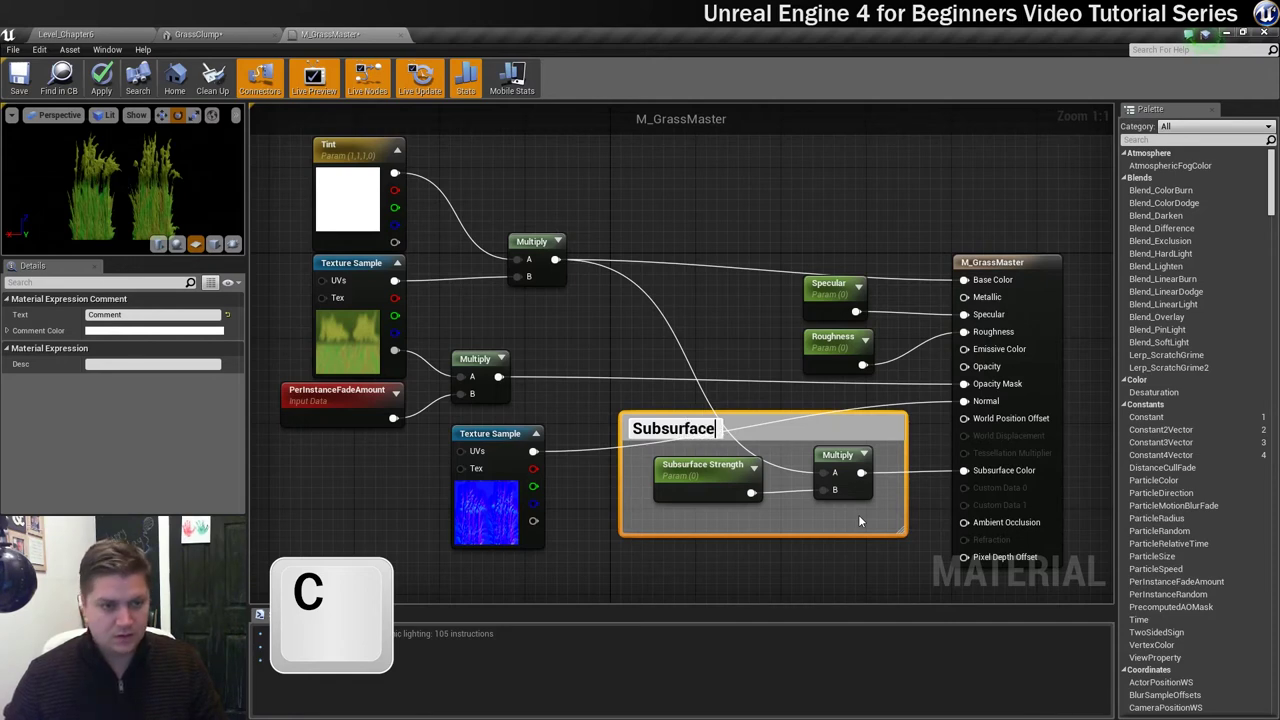
{"action": "type", "text": " Strength"}
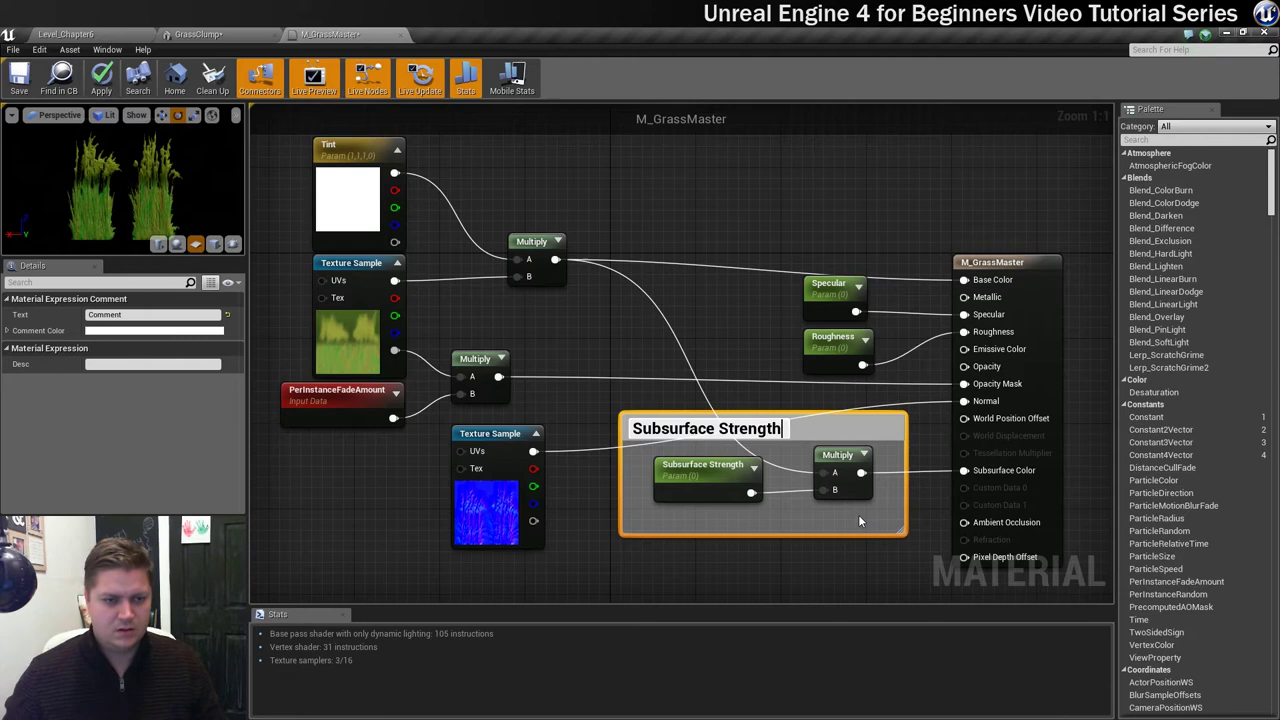
{"action": "key", "text": "Return"}
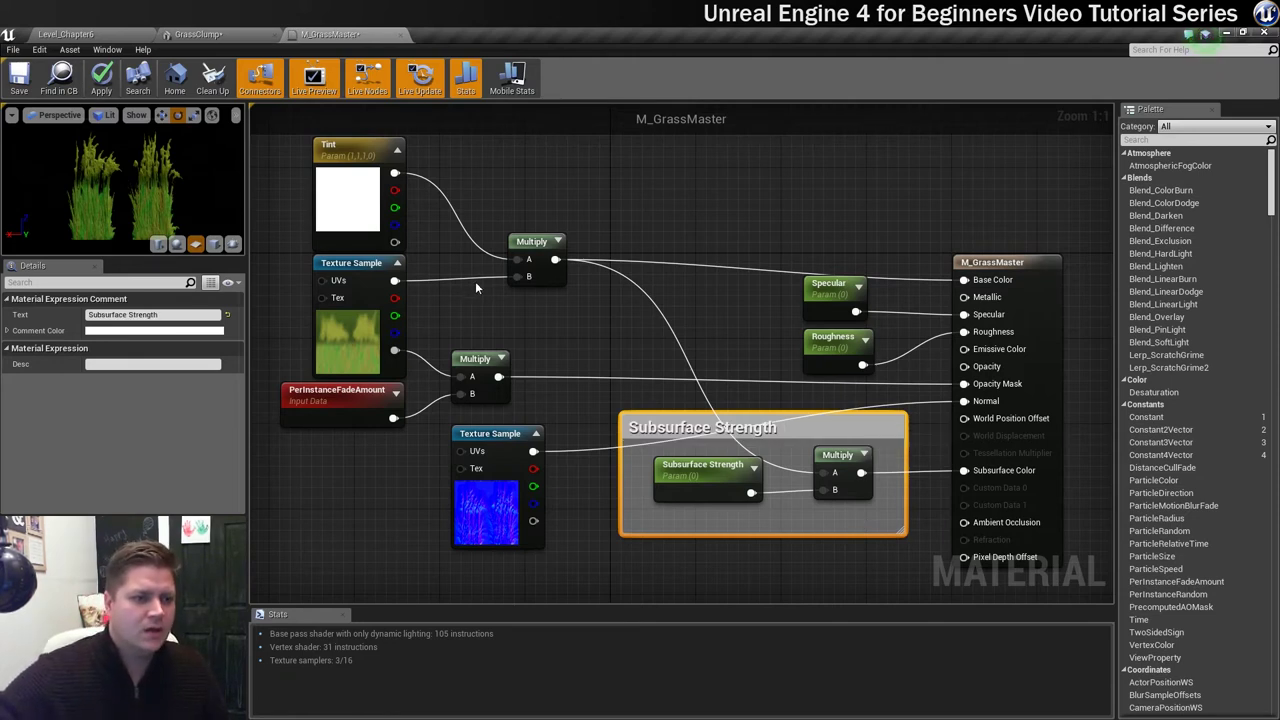
Enclose the Tint parameter, the GrassClump_D texture sample and their Multiply node in a comment box titled Base Colour.
{"action": "scroll", "coordinate": [475, 281], "scroll_direction": "down", "scroll_amount": 1}
{"action": "right_click_drag", "start_coordinate": [493, 299], "coordinate": [547, 293]}
{"action": "left_click_drag", "start_coordinate": [354, 136], "coordinate": [597, 278]}
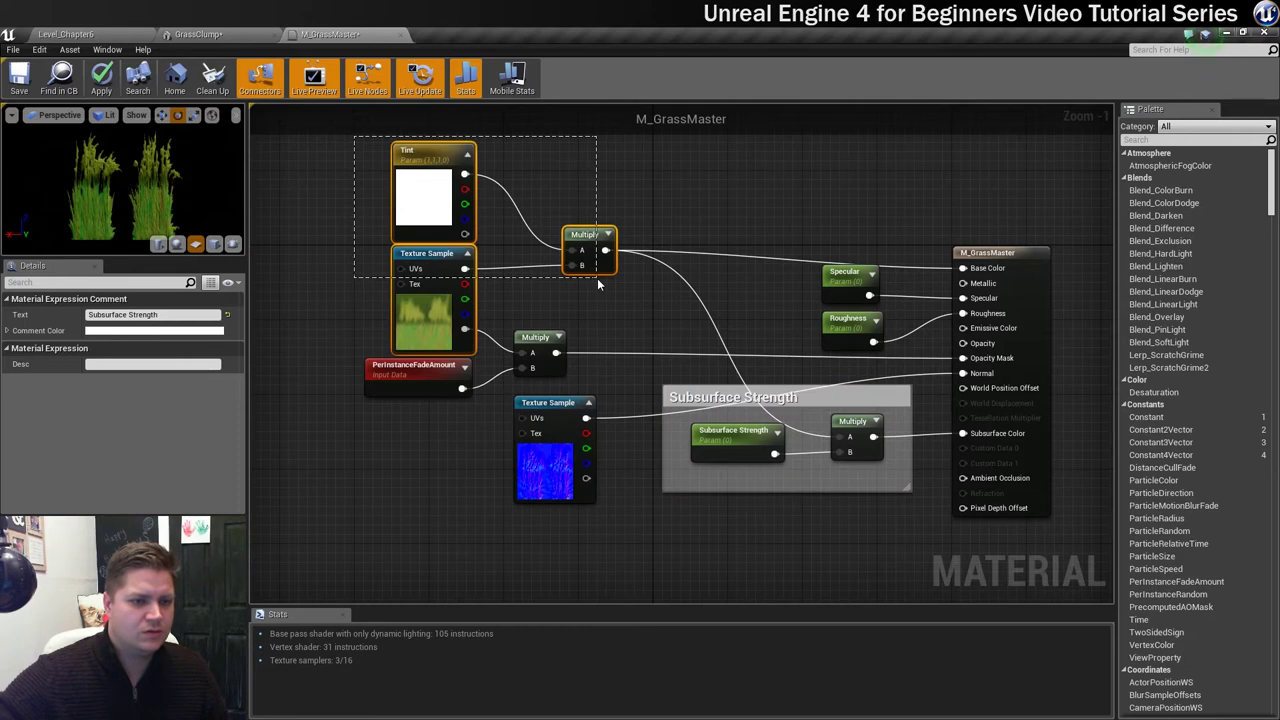
{"action": "left_click_drag", "start_coordinate": [597, 278], "coordinate": [597, 278]}
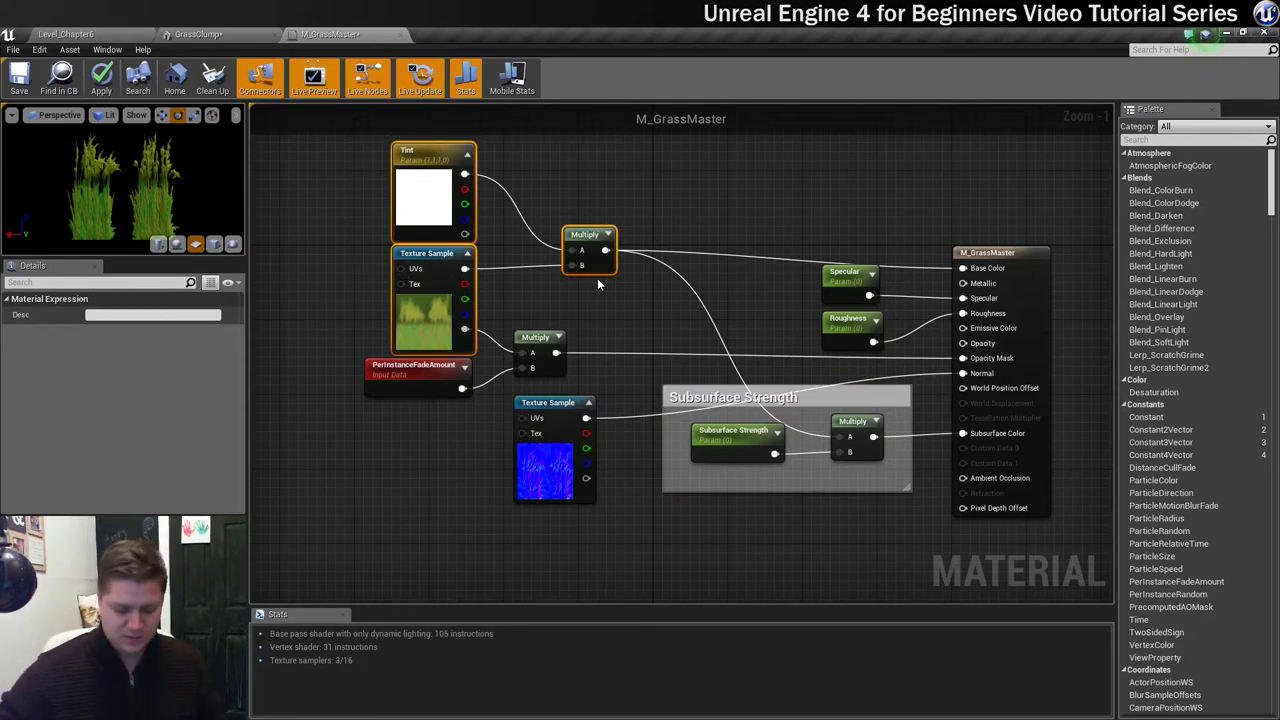
{"action": "type", "text": "c"}
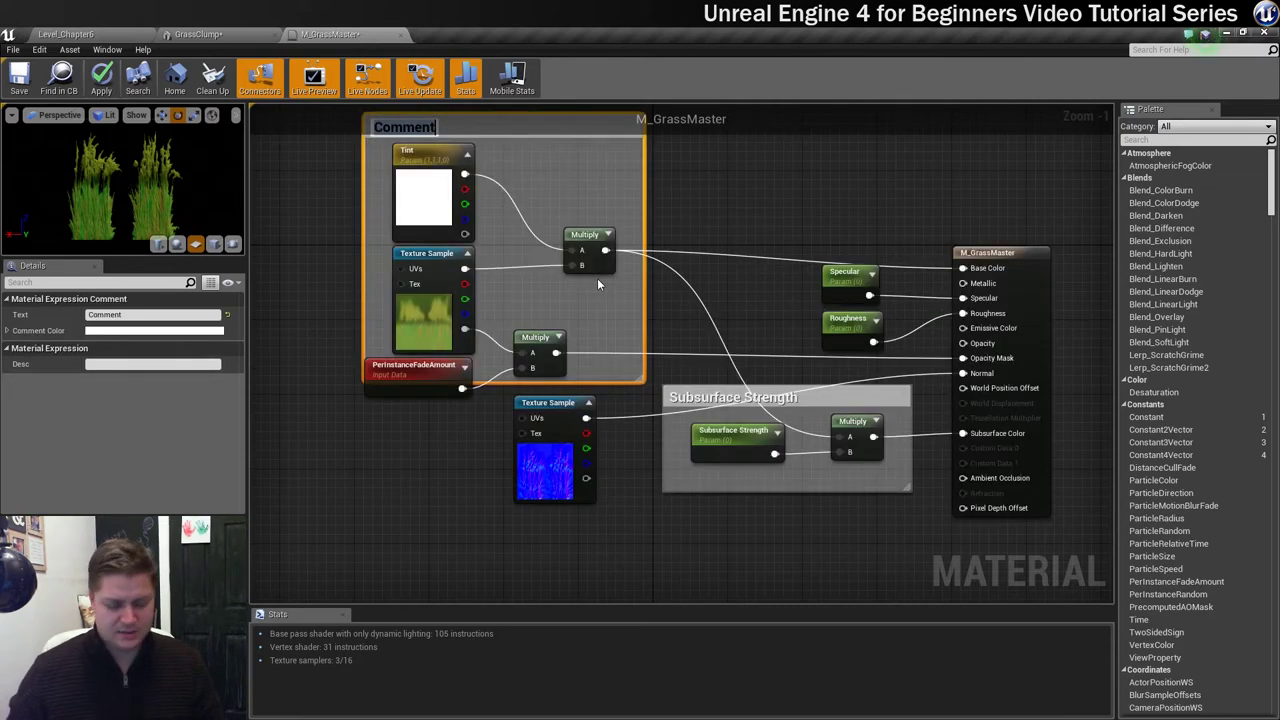
{"action": "type", "text": "Base COlour"}
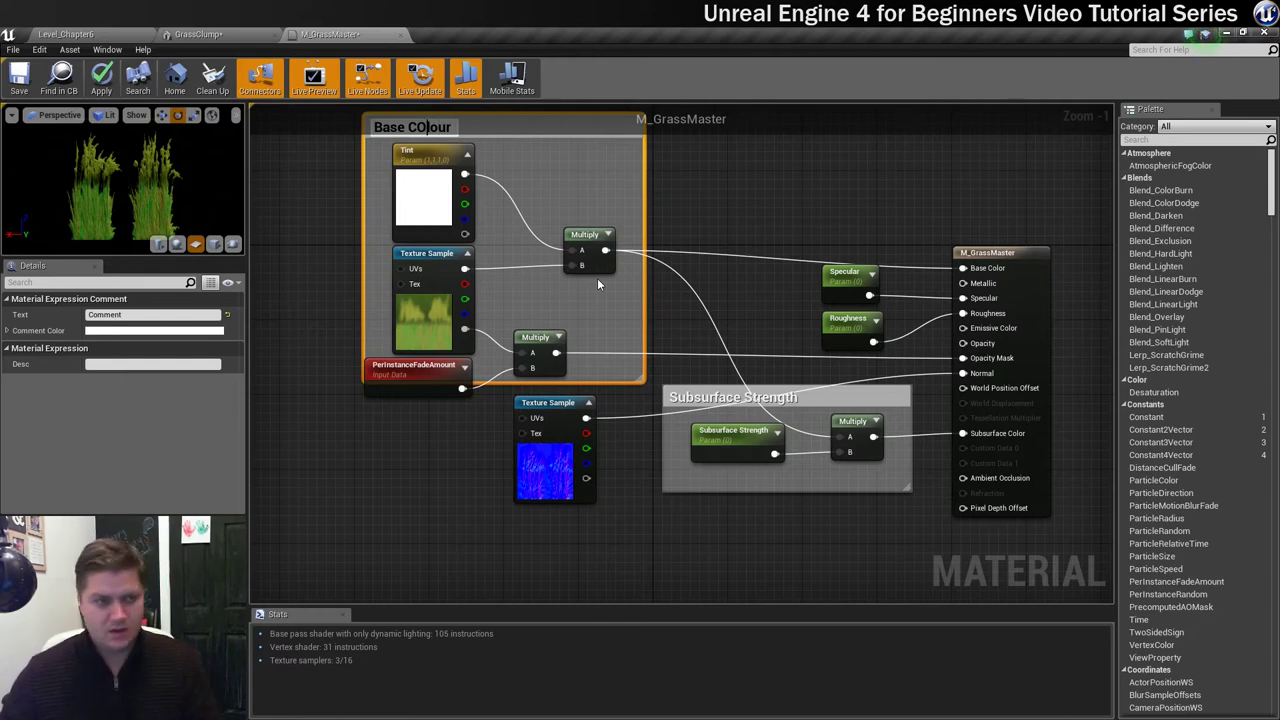
{"action": "key", "text": "BackSpace"}
{"action": "key", "text": "BackSpace"}
{"action": "key", "text": "BackSpace"}
{"action": "key", "text": "BackSpace"}
{"action": "key", "text": "BackSpace"}
{"action": "type", "text": "olour"}
{"action": "key", "text": "Return"}
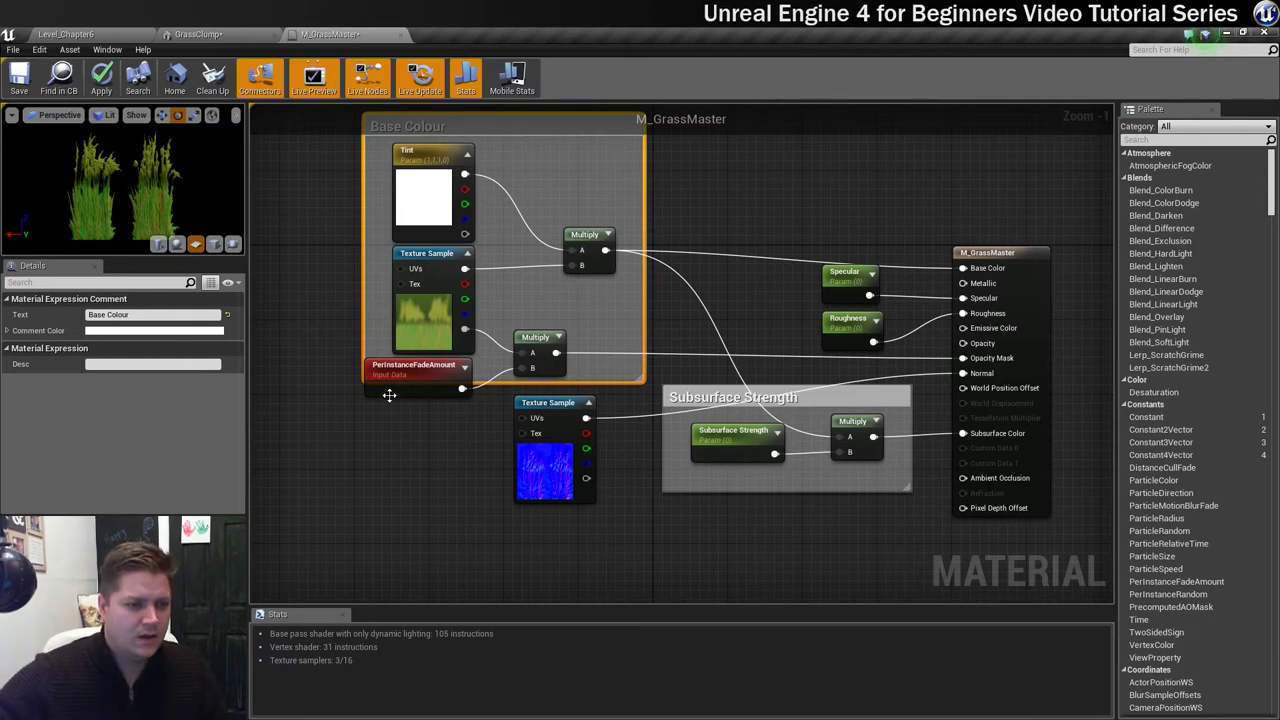
Move PerInstanceFadeAmount out below the Base Colour comment, shift the GrassClump_N texture sample slightly down, and save the material.
{"action": "left_click_drag", "start_coordinate": [389, 394], "coordinate": [353, 458]}
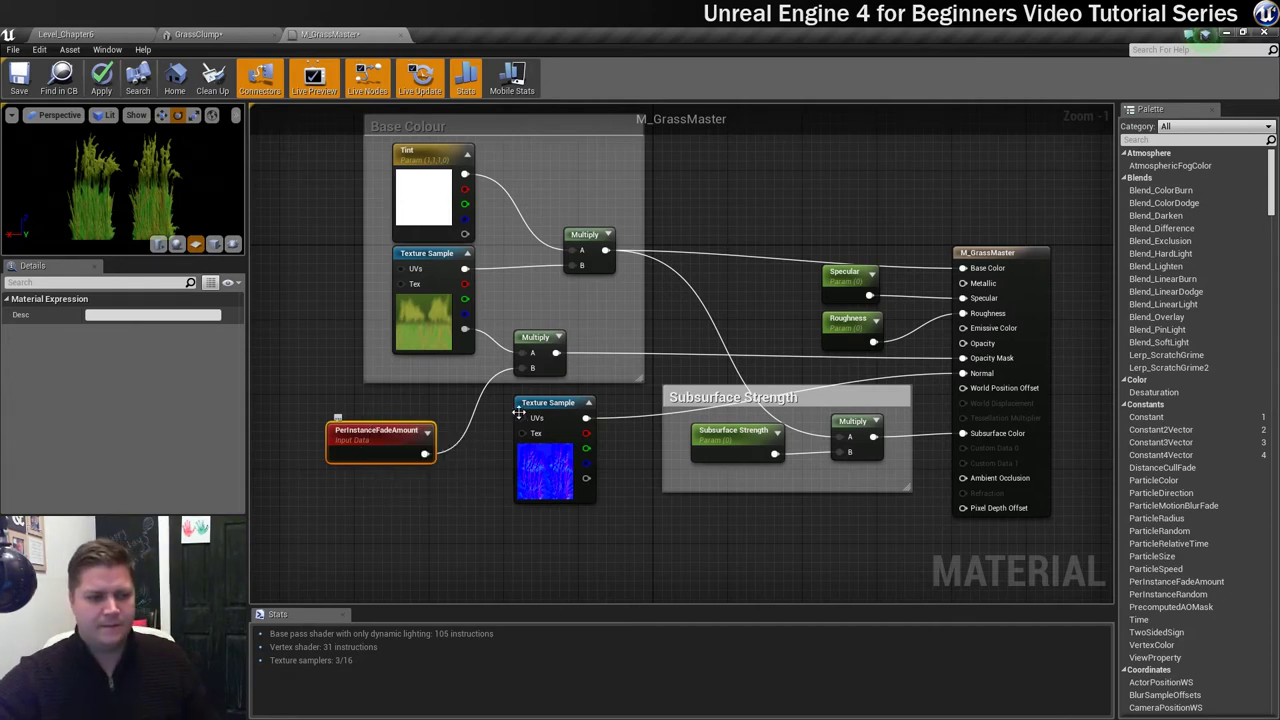
{"action": "left_click_drag", "start_coordinate": [558, 410], "coordinate": [536, 438]}
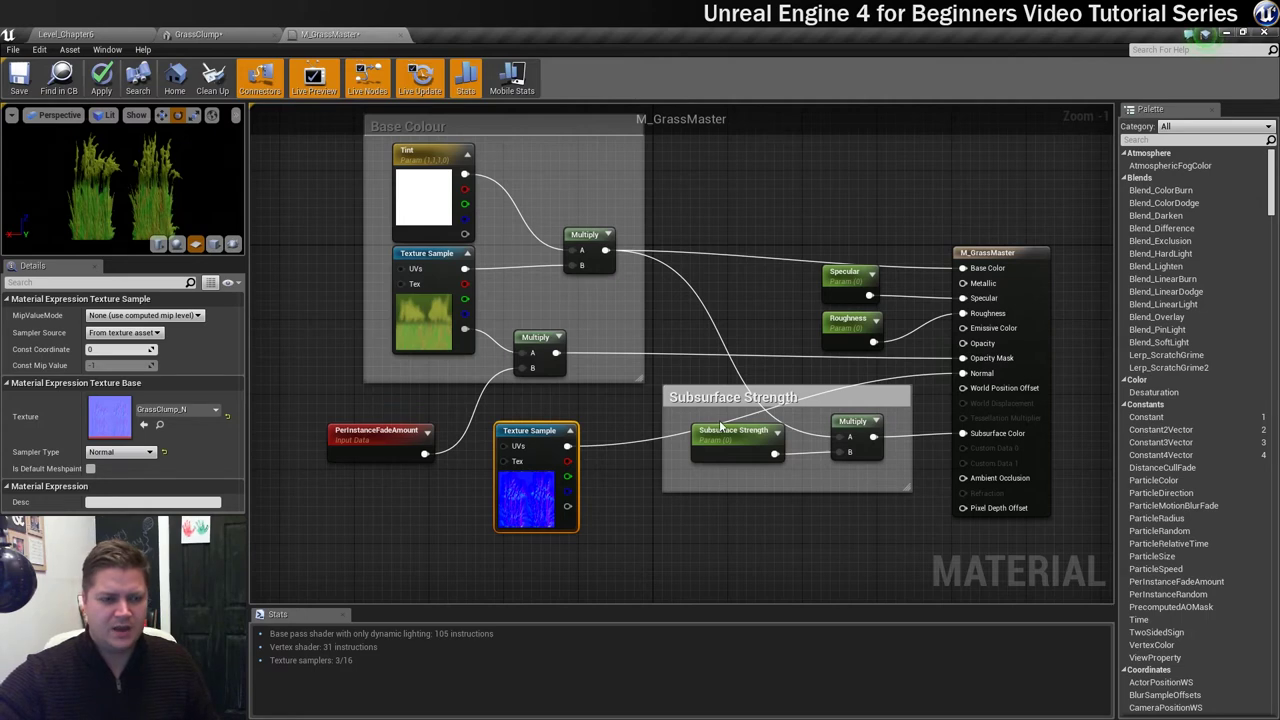
{"action": "right_click_drag", "start_coordinate": [758, 196], "coordinate": [747, 223]}
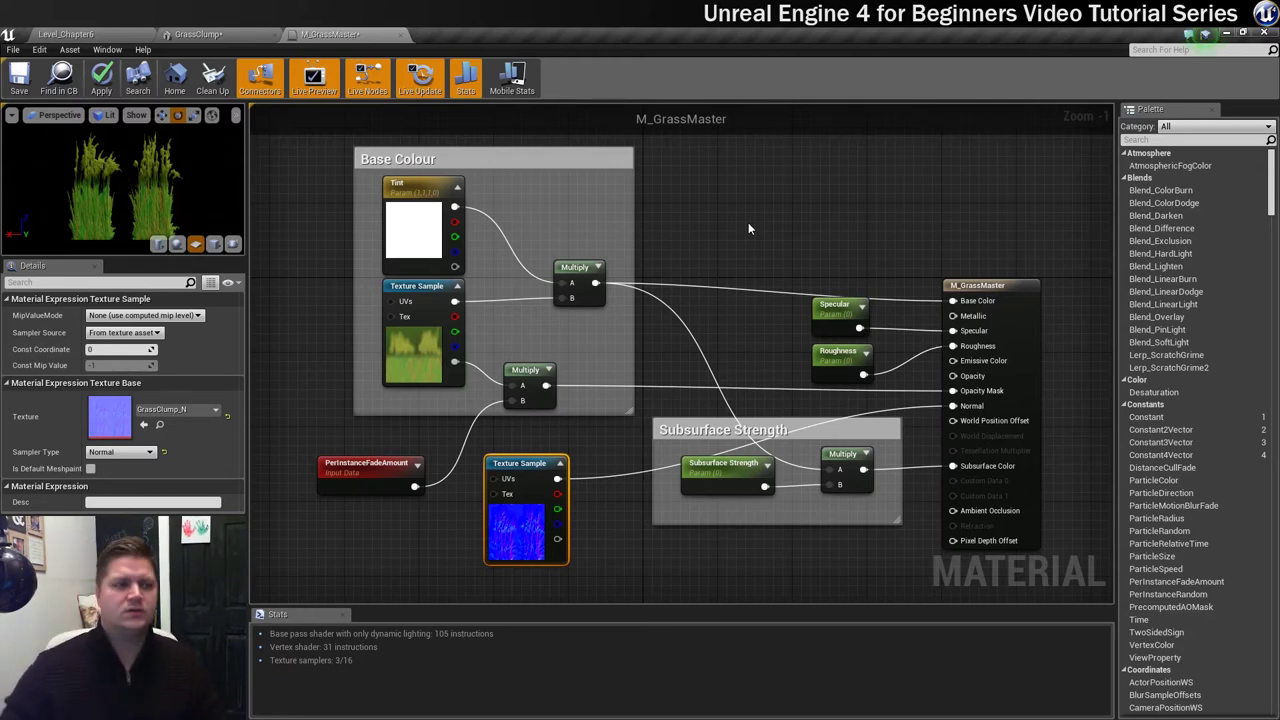
{"action": "left_click", "coordinate": [27, 80]}
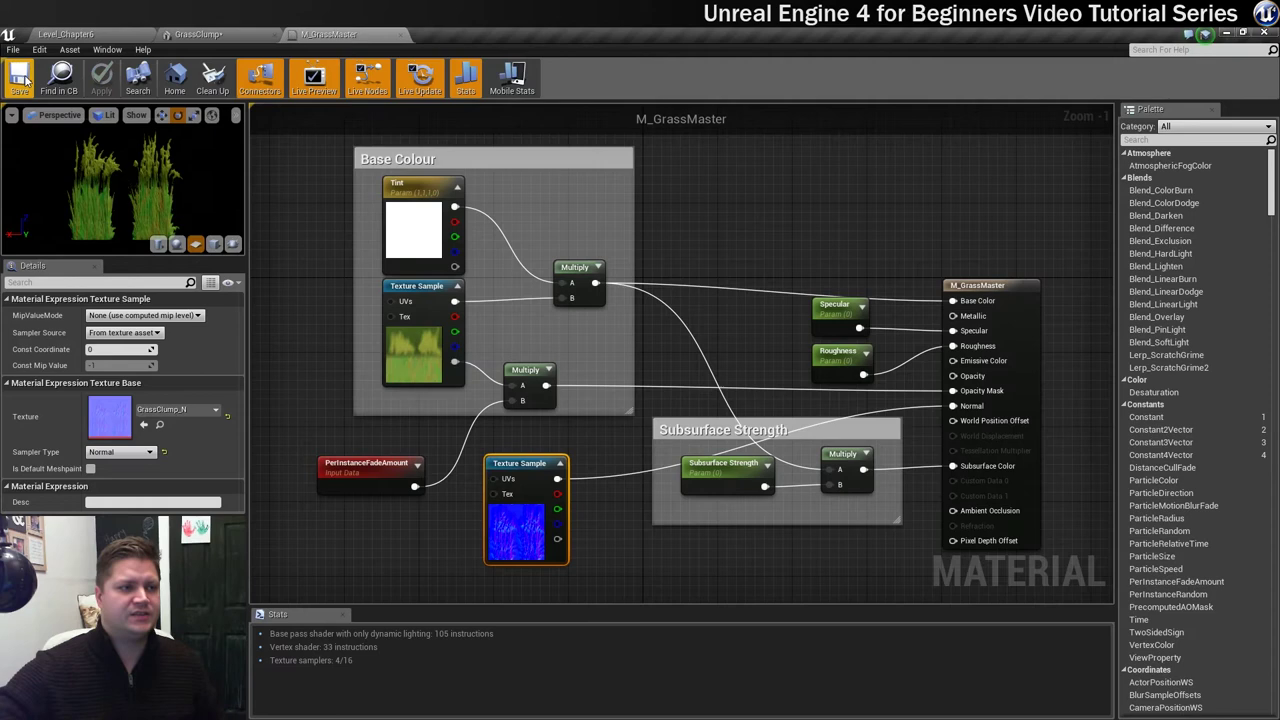
Assign M_GrassMaster to Element 0 of the GrassClump mesh and inspect the grass from several angles.
{"action": "left_click", "coordinate": [226, 33]}
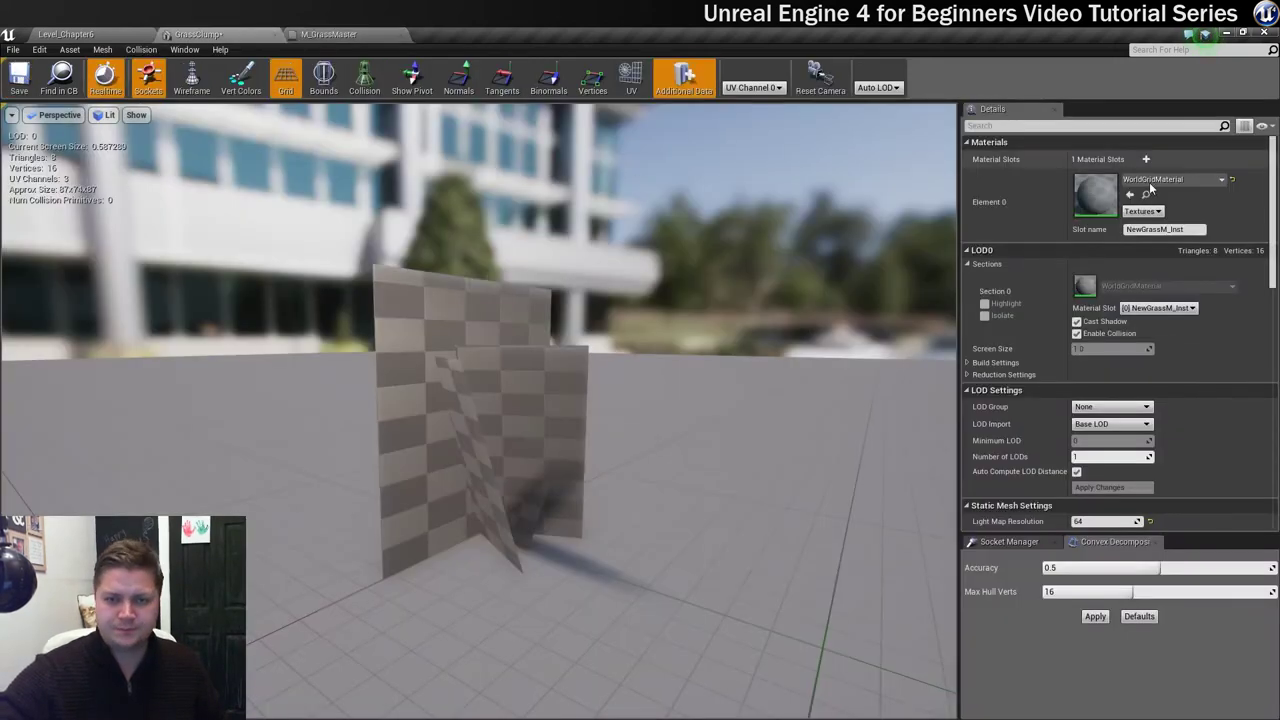
{"action": "left_click", "coordinate": [1150, 181]}
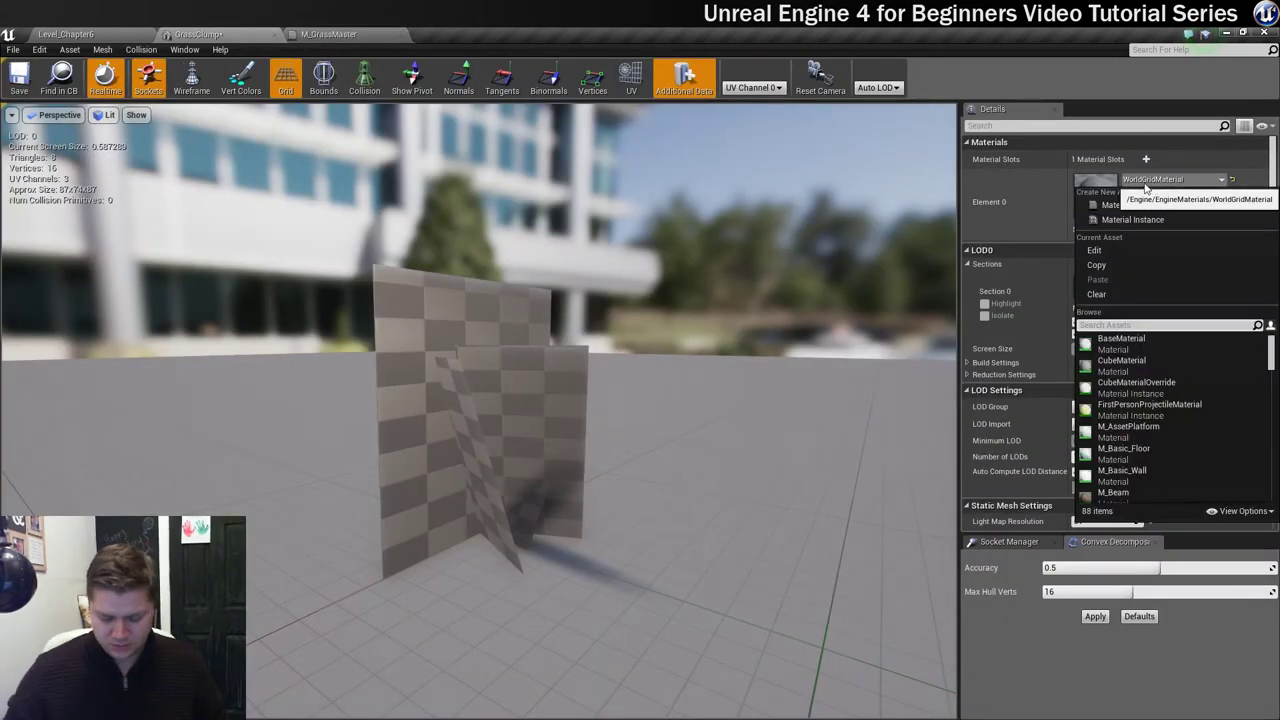
{"action": "type", "text": "grass"}
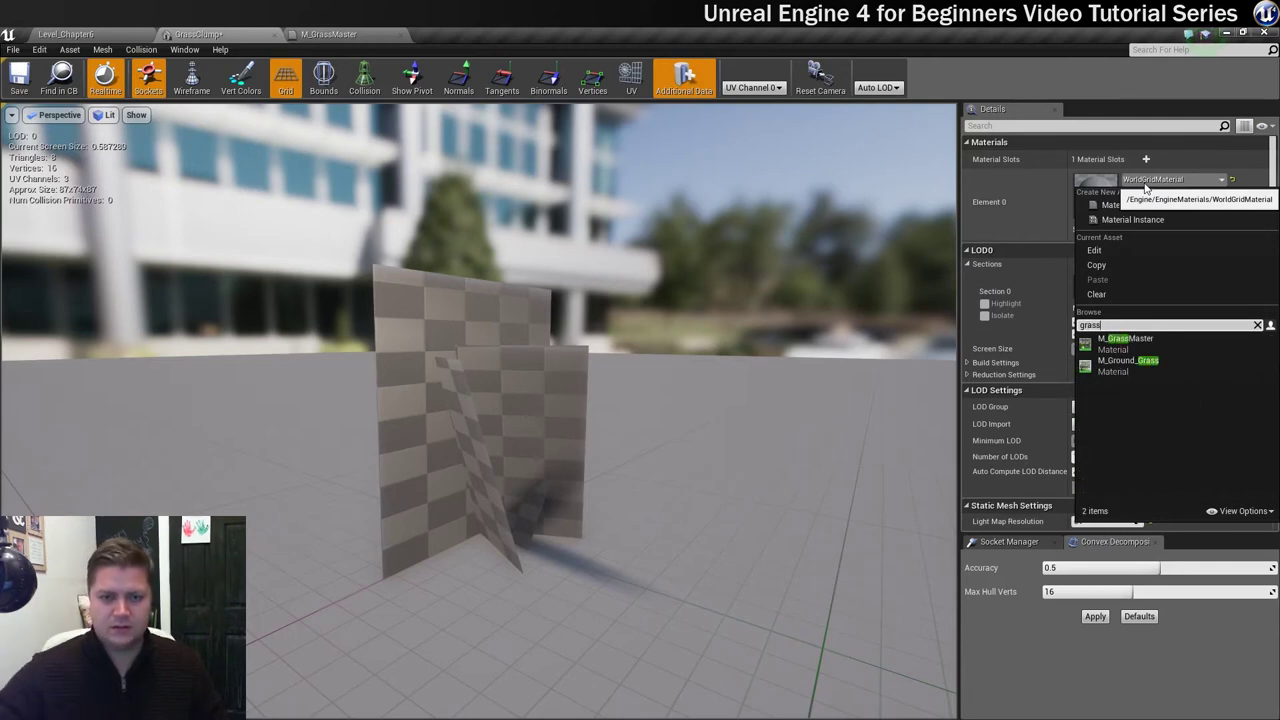
{"action": "left_click", "coordinate": [1126, 339]}
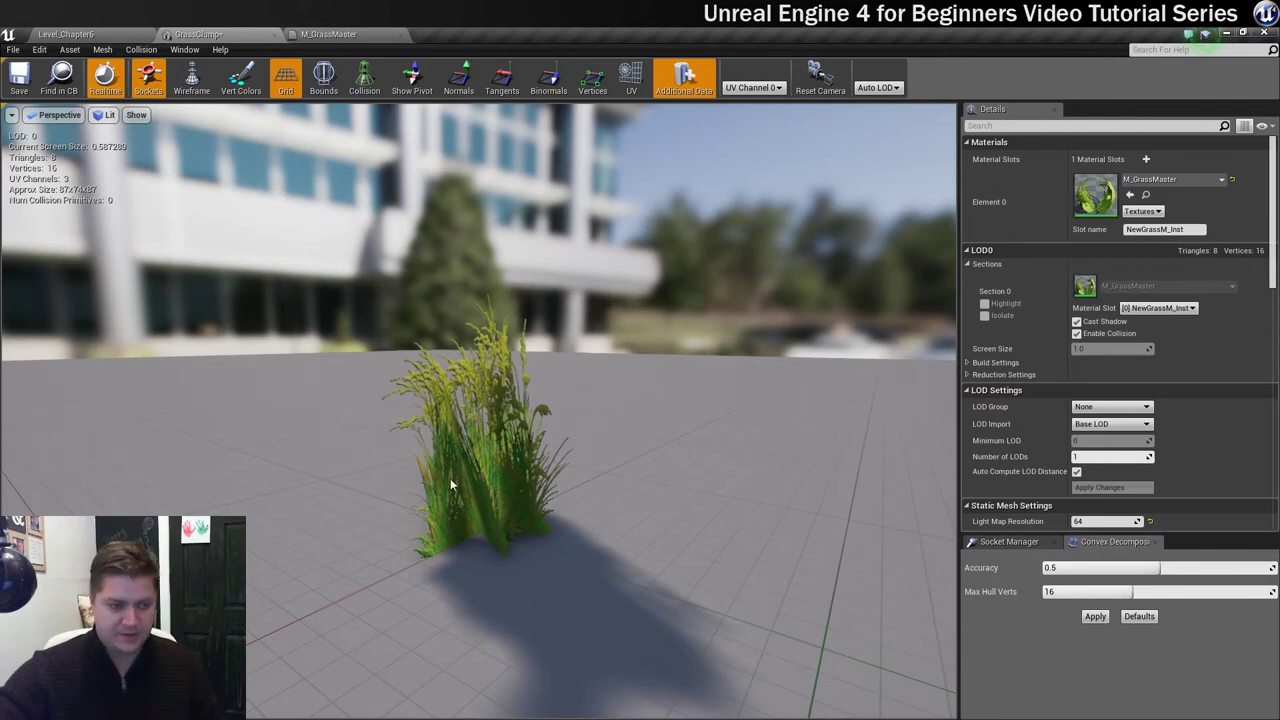
{"action": "left_click_drag", "start_coordinate": [450, 478], "coordinate": [650, 485]}
{"action": "left_click_drag", "start_coordinate": [452, 483], "coordinate": [455, 483]}
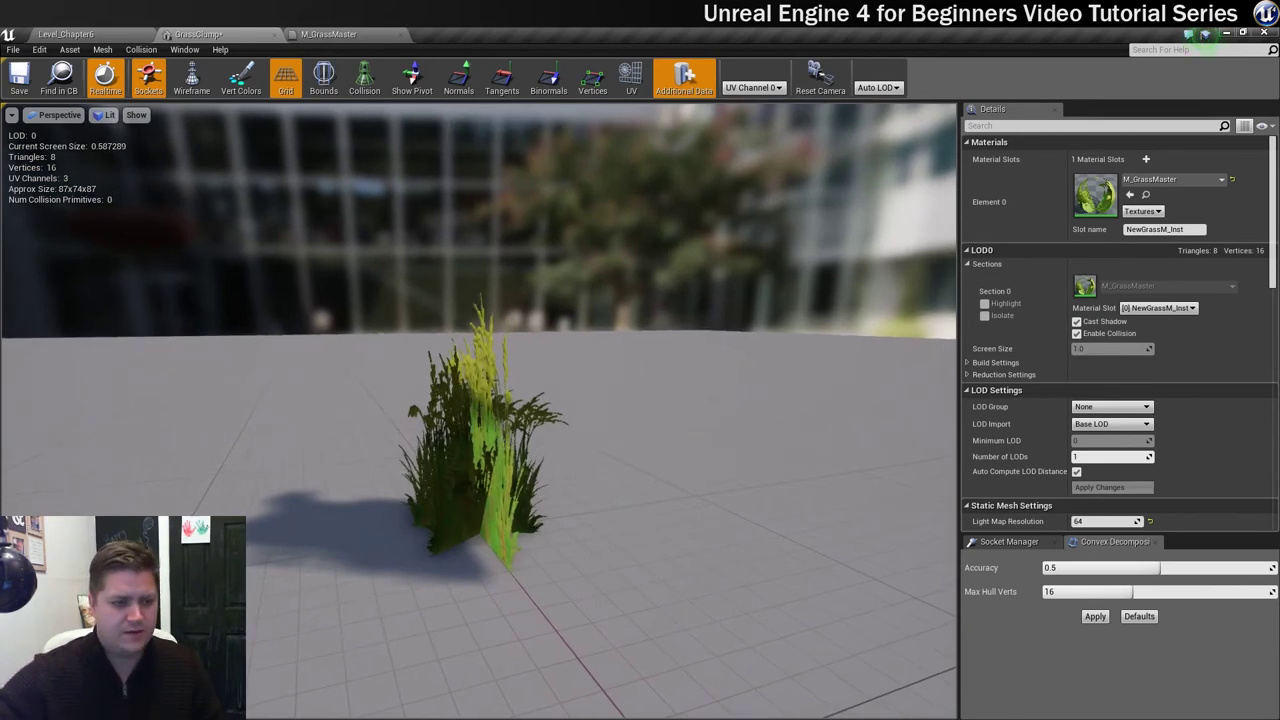
{"action": "mouse_move", "coordinate": [455, 483]}
{"action": "left_mouse_down"}
{"action": "mouse_move", "coordinate": [535, 483]}
{"action": "mouse_move", "coordinate": [589, 441]}
{"action": "left_mouse_up"}
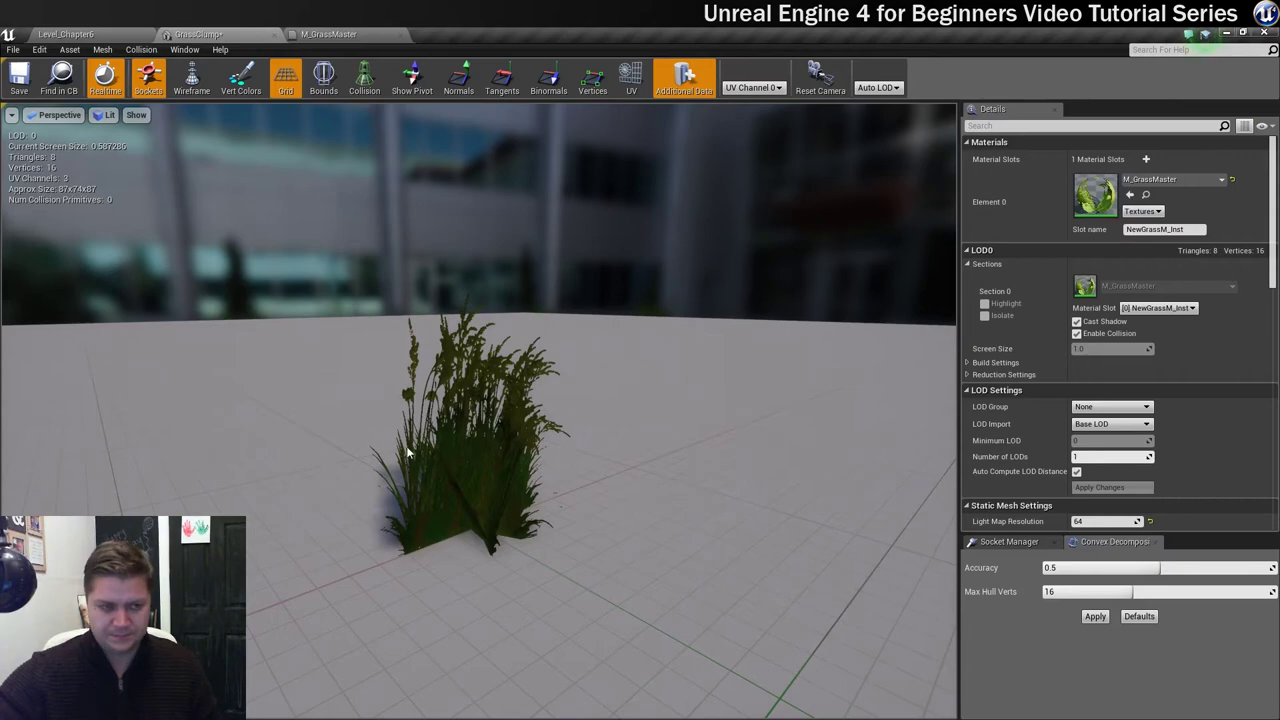
{"action": "left_click_drag", "start_coordinate": [500, 400], "coordinate": [660, 400]}
{"action": "mouse_move", "coordinate": [397, 445]}
{"action": "left_mouse_down"}
{"action": "mouse_move", "coordinate": [517, 445]}
{"action": "mouse_move", "coordinate": [397, 445]}
{"action": "left_mouse_up"}
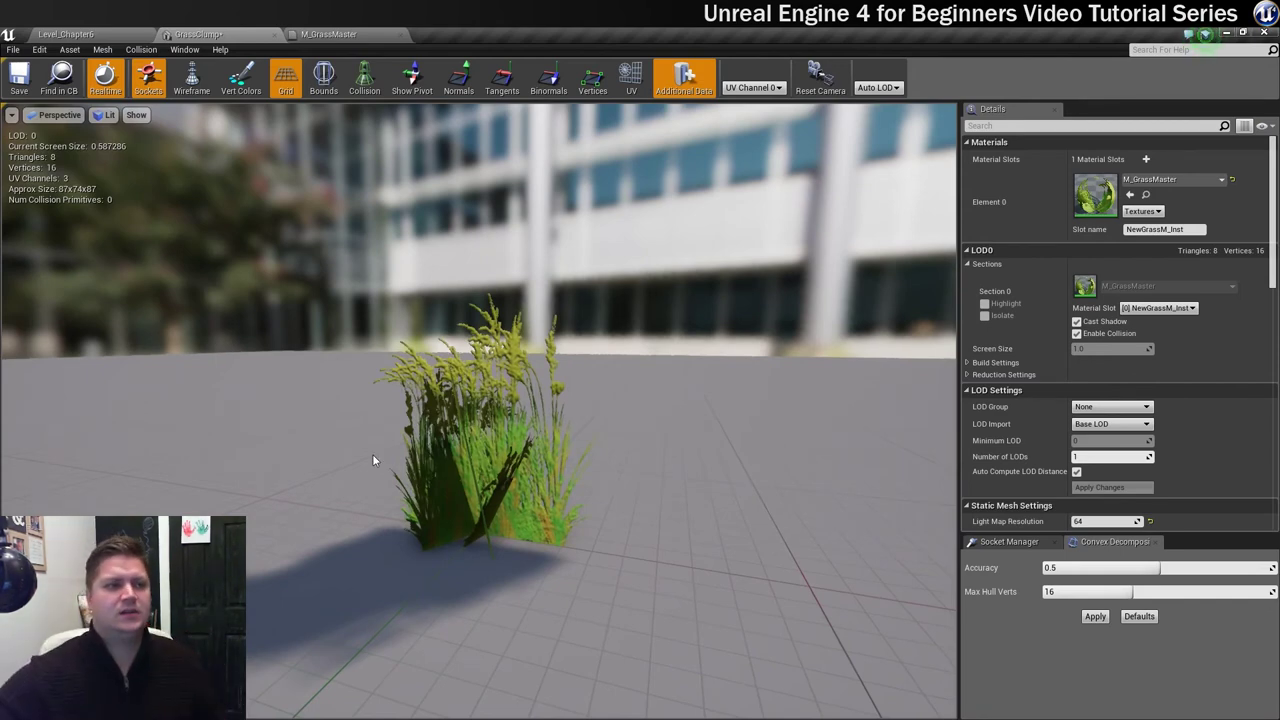
Return to the M_GrassMaster graph and add a SimpleGrassWind node in the empty area below PerInstanceFadeAmount.
{"action": "left_click", "coordinate": [325, 34]}
{"action": "right_click_drag", "start_coordinate": [429, 516], "coordinate": [466, 358]}
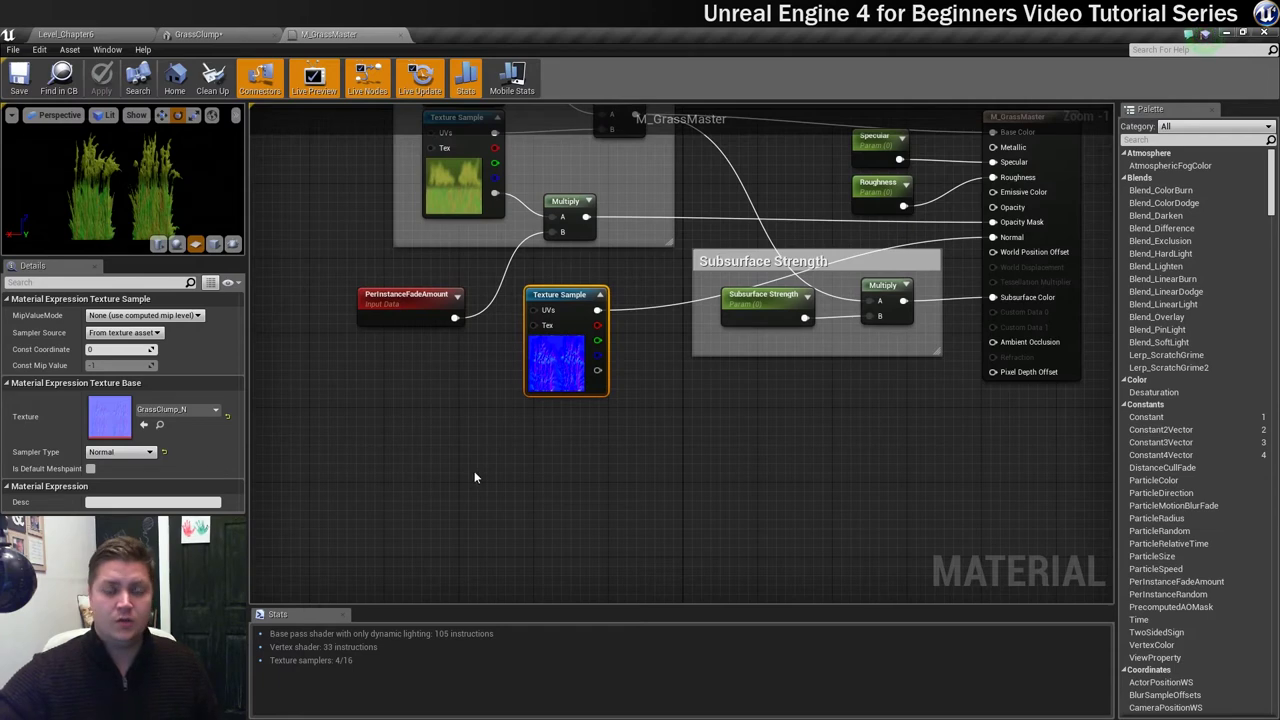
{"action": "right_click", "coordinate": [436, 467]}
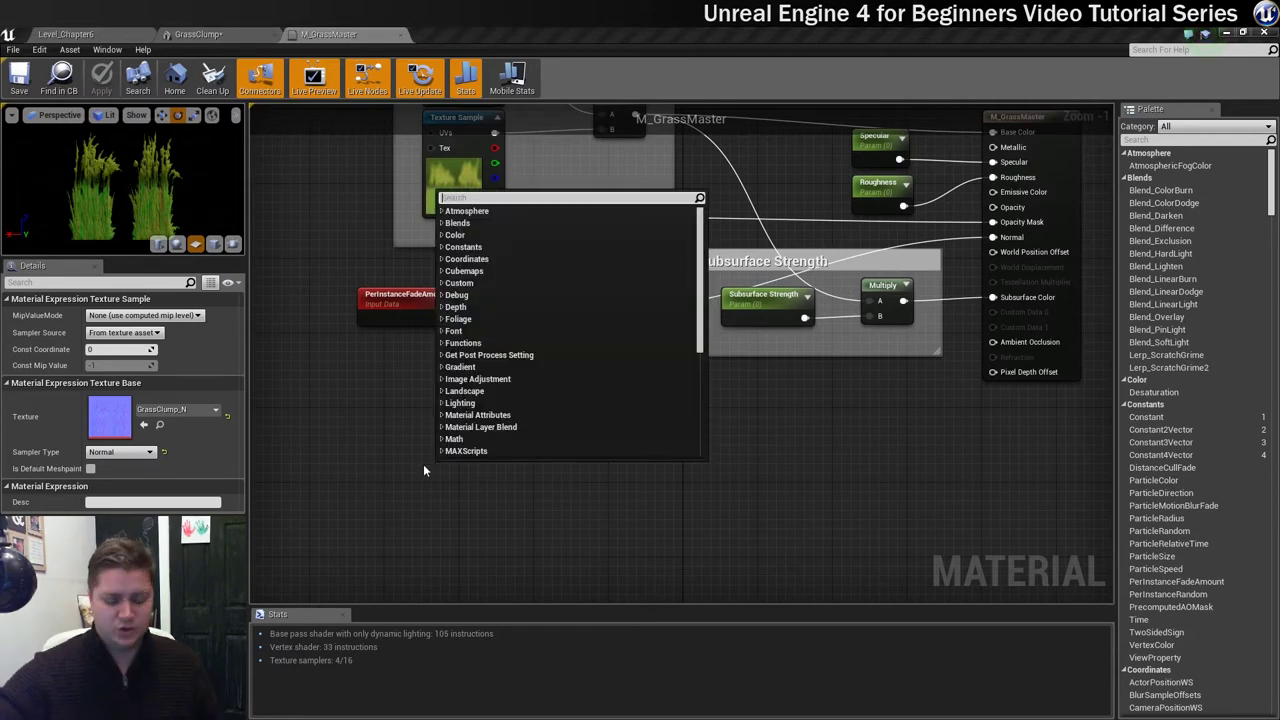
{"action": "type", "text": "sim"}
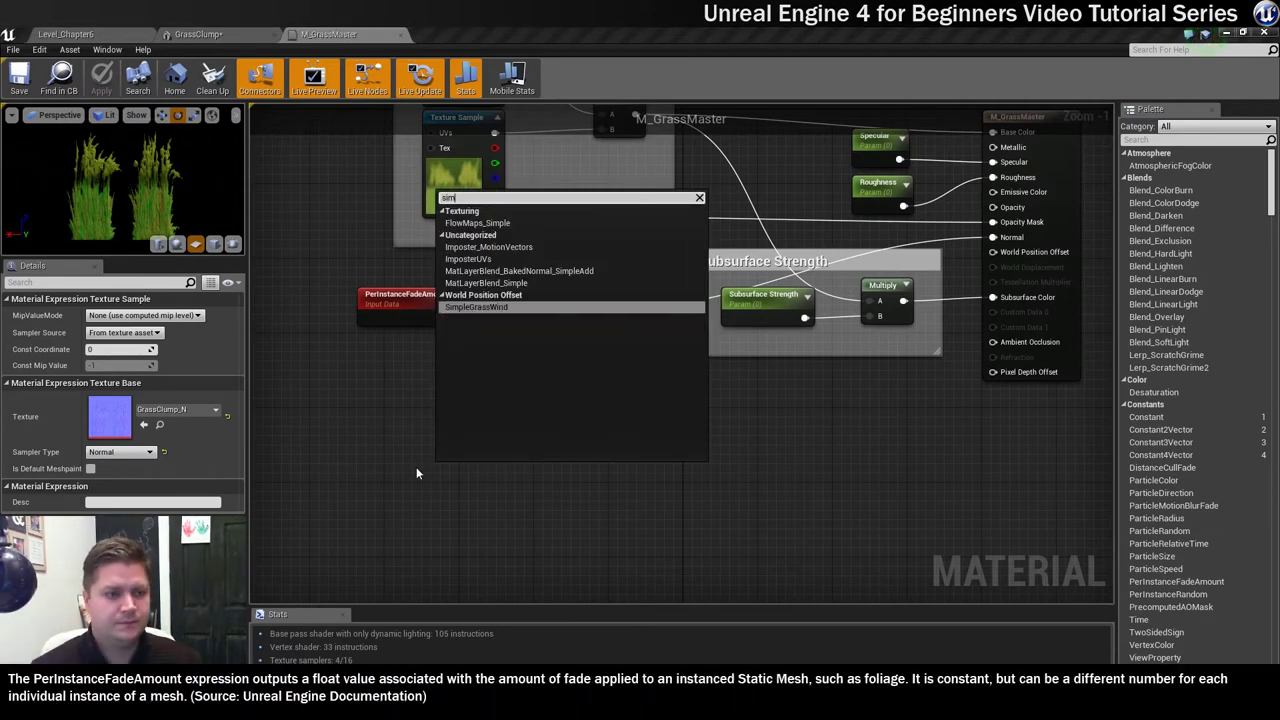
{"action": "type", "text": "ple"}
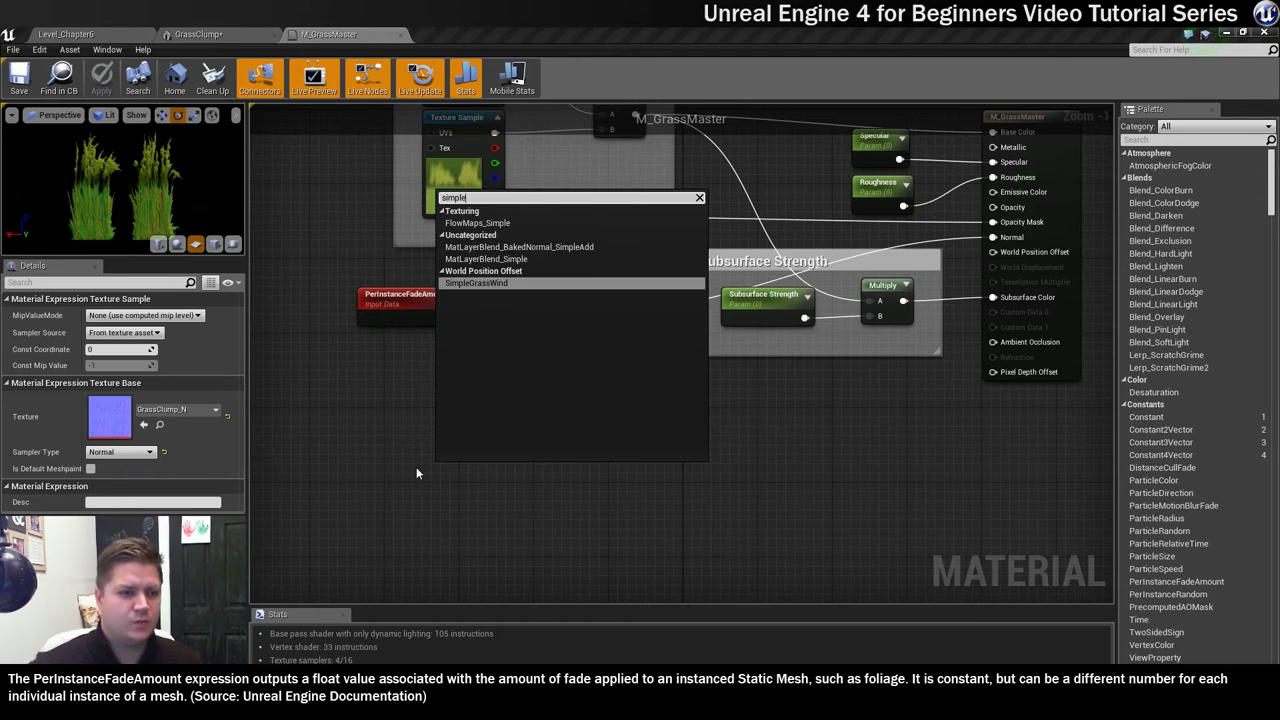
{"action": "left_click", "coordinate": [481, 284]}
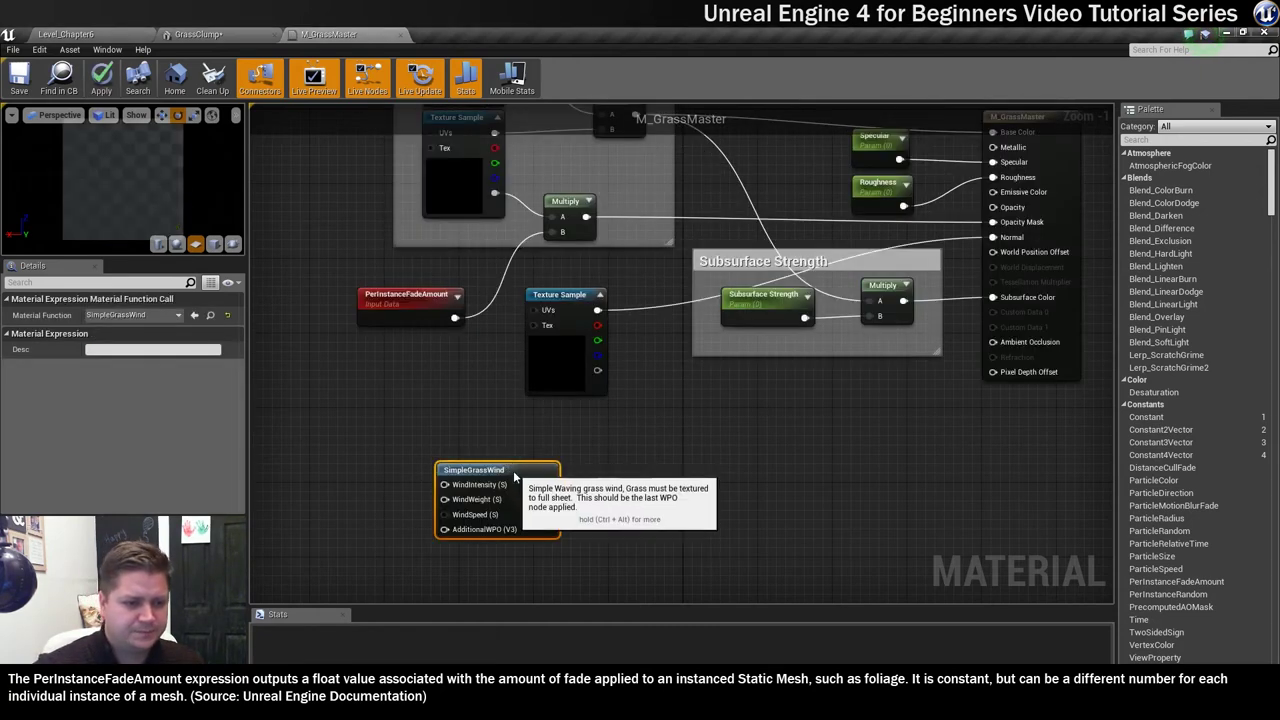
{"action": "left_click_drag", "start_coordinate": [513, 470], "coordinate": [456, 450]}
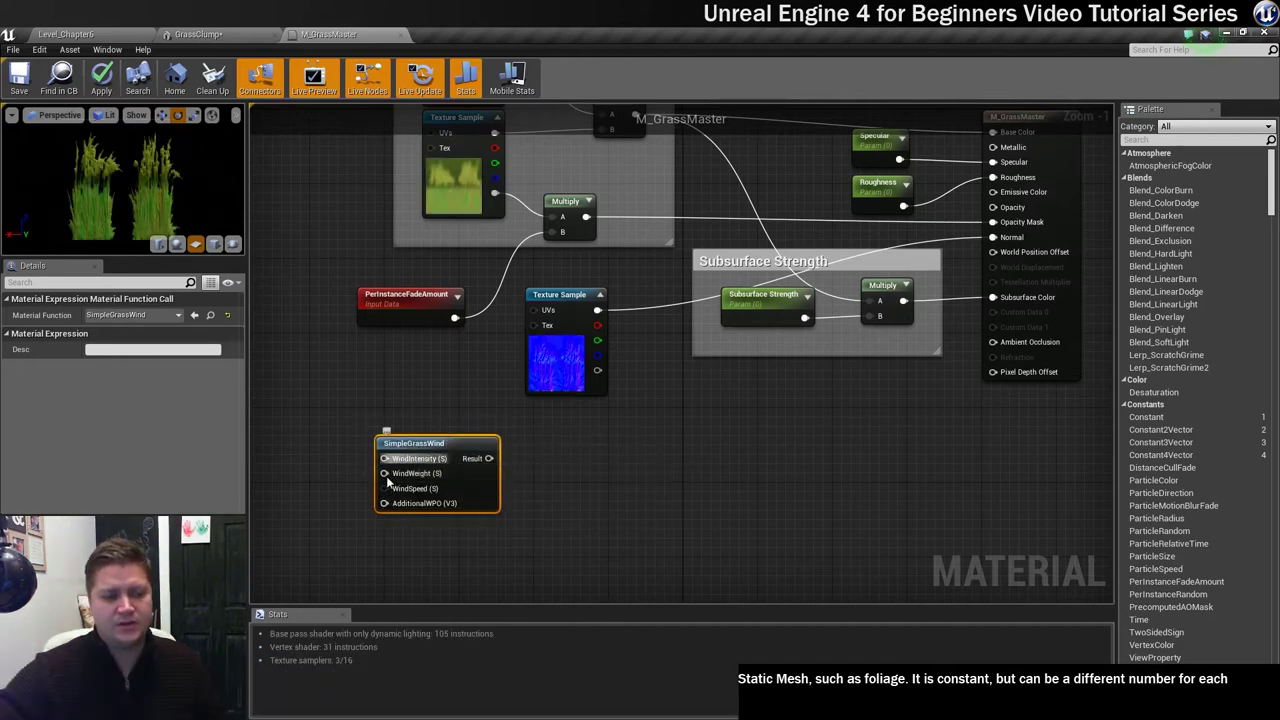
Add two scalar parameters beside SimpleGrassWind, connecting the upper one to WindIntensity and the lower one to WindWeight.
{"action": "right_click", "coordinate": [292, 440]}
{"action": "type", "text": "scalar"}
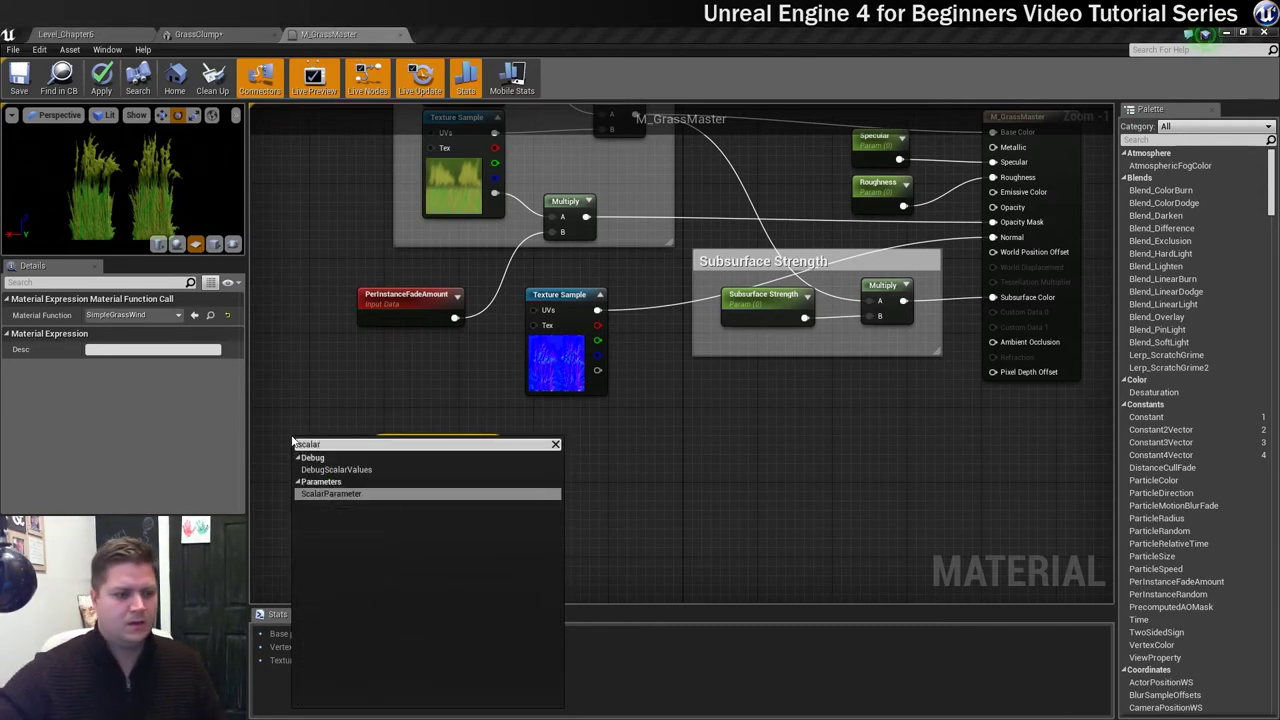
{"action": "left_click", "coordinate": [319, 494]}
{"action": "left_click_drag", "start_coordinate": [308, 451], "coordinate": [299, 410]}
{"action": "right_click", "coordinate": [281, 457]}
{"action": "type", "text": "scal"}
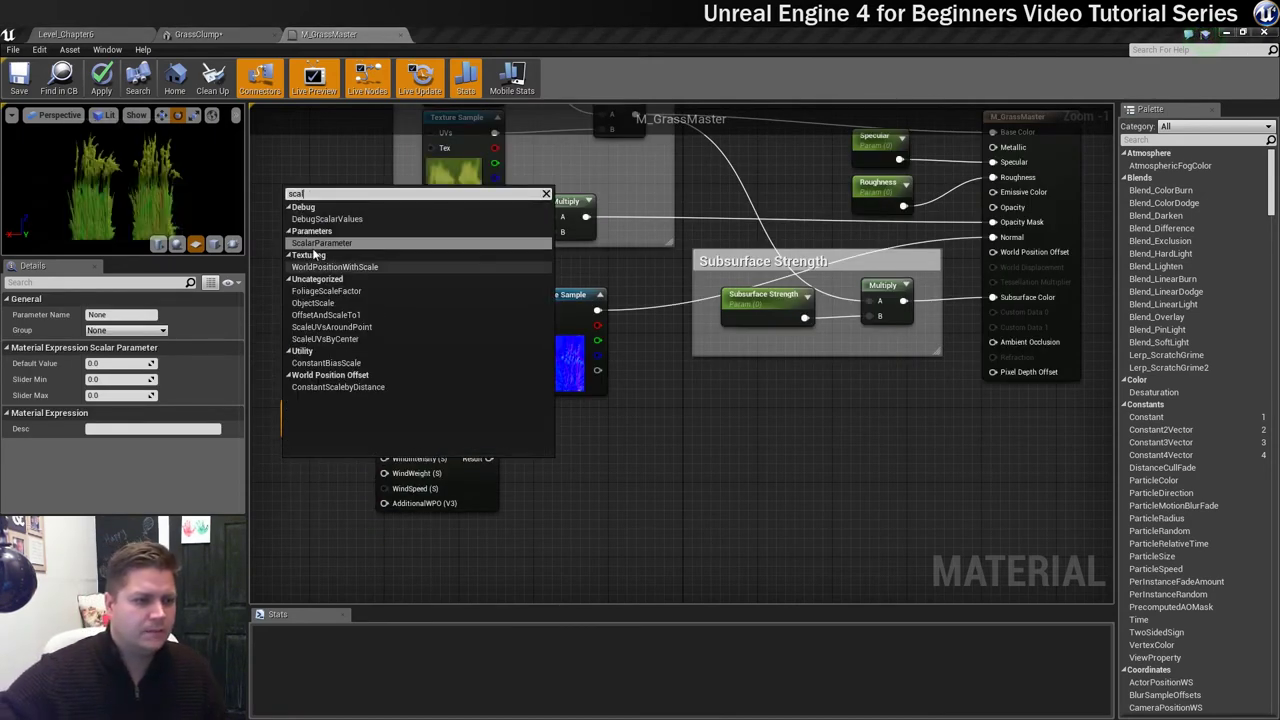
{"action": "left_click", "coordinate": [318, 245]}
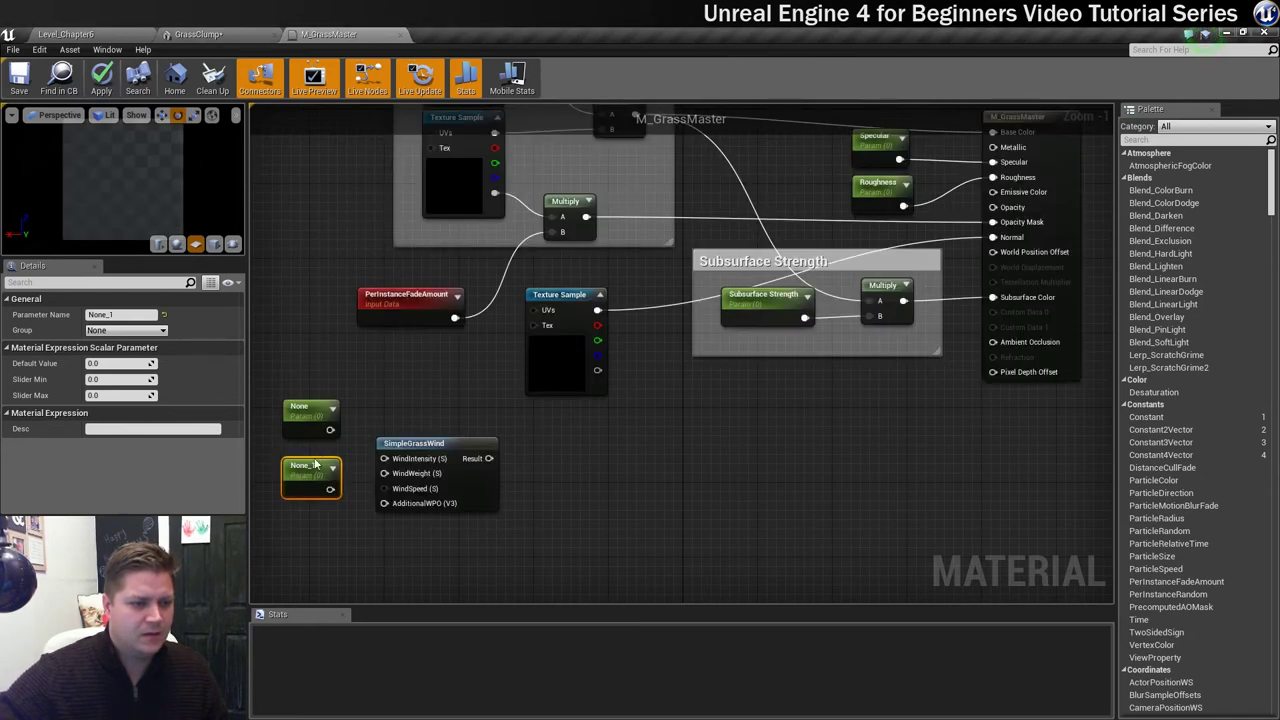
{"action": "left_click_drag", "start_coordinate": [330, 430], "coordinate": [385, 458]}
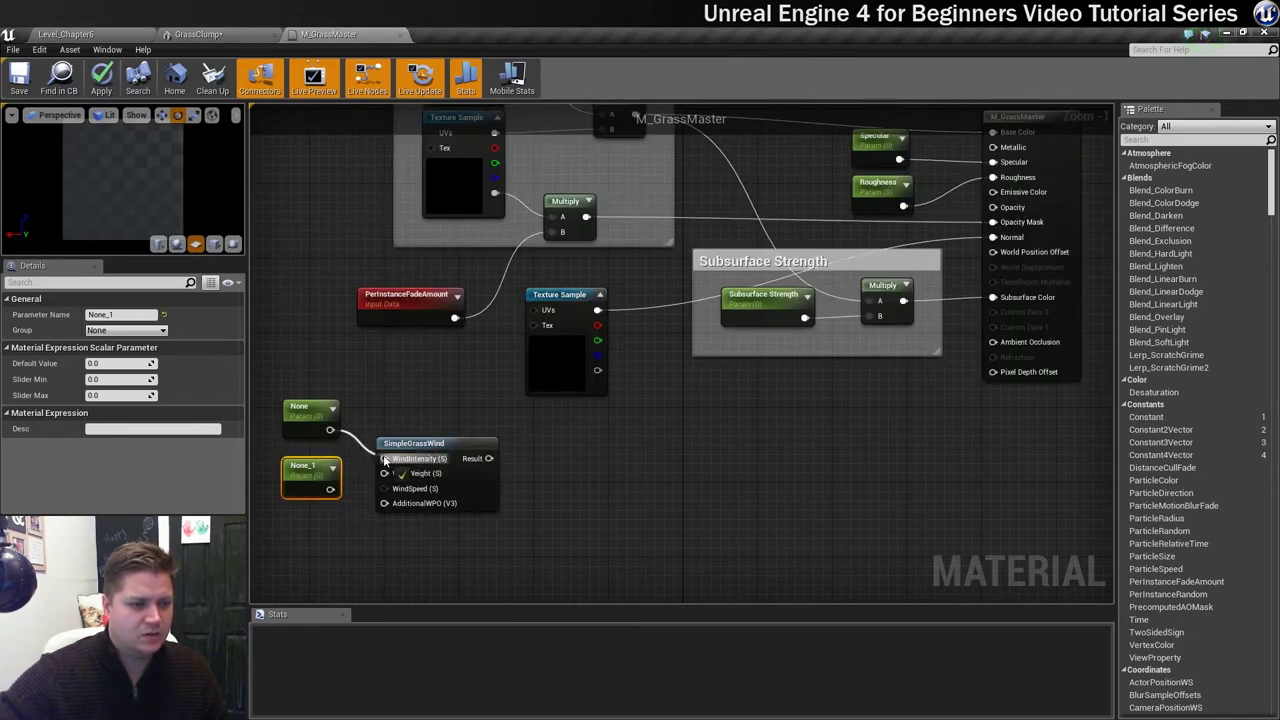
{"action": "left_click_drag", "start_coordinate": [330, 490], "coordinate": [385, 473]}
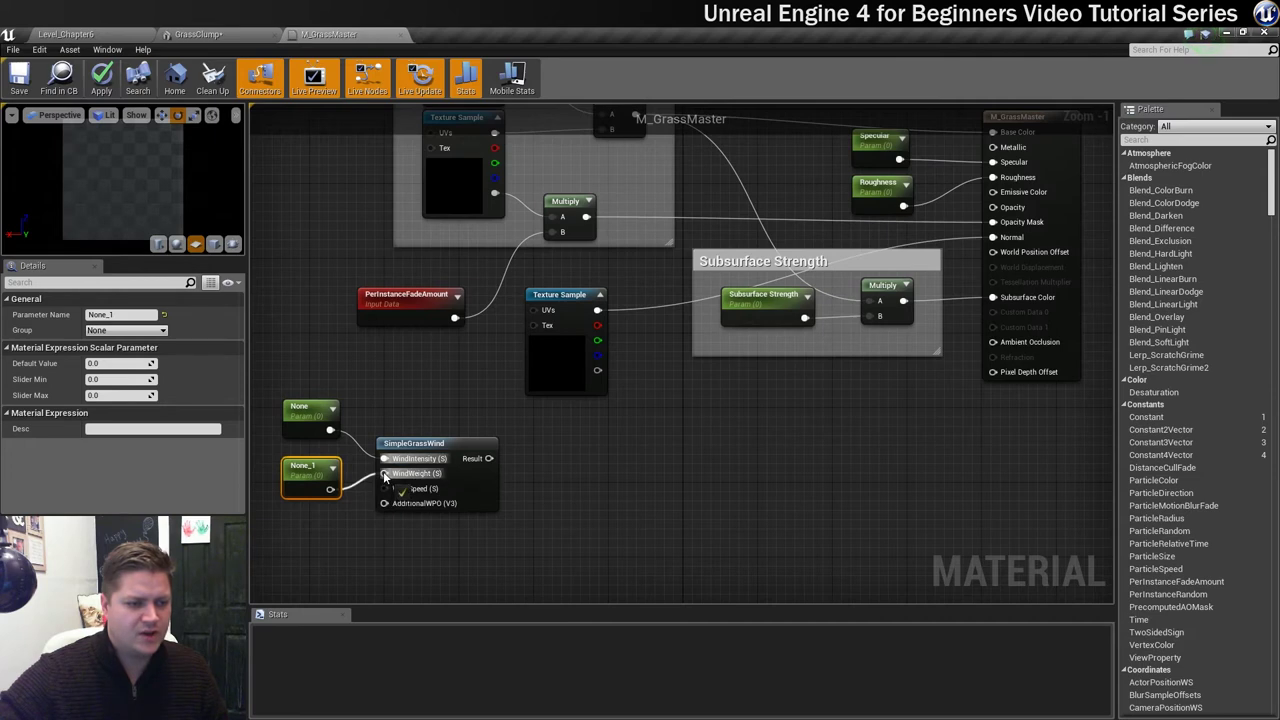
Rename the upper scalar parameter, which feeds the wind node's first input, as WindIntensity.
{"action": "left_click", "coordinate": [305, 410]}
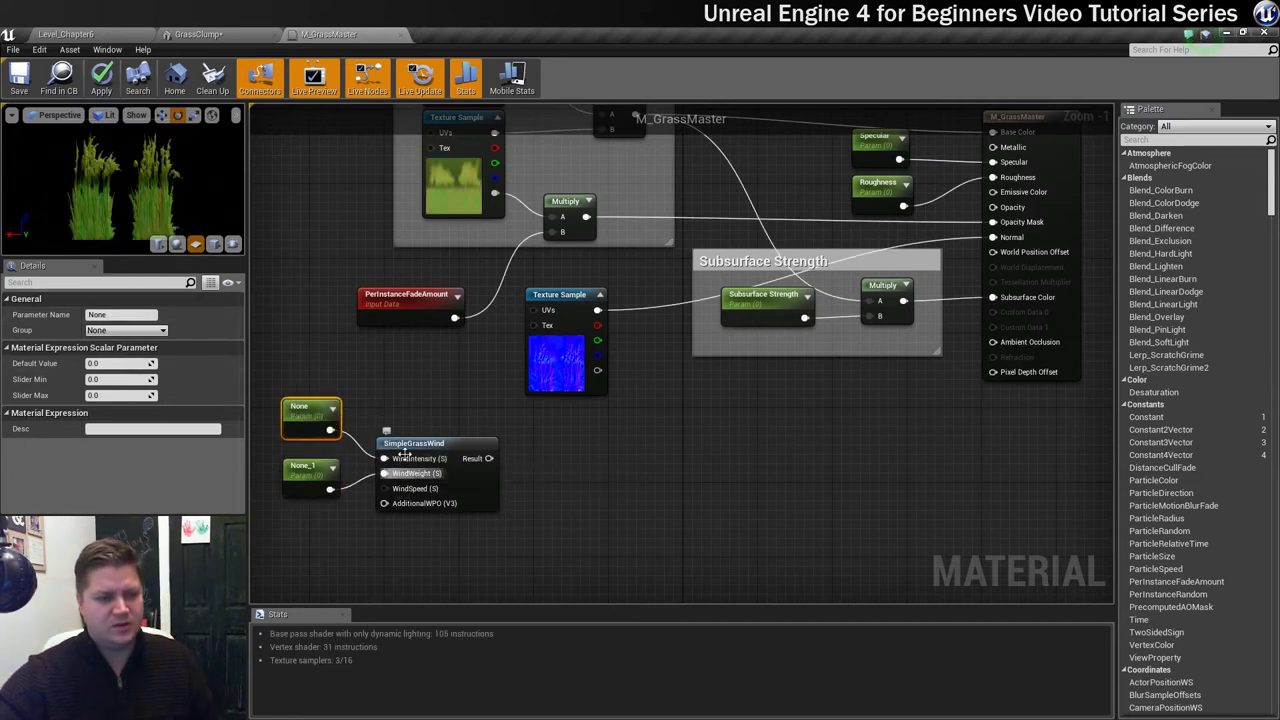
{"action": "mouse_move", "coordinate": [376, 438]}
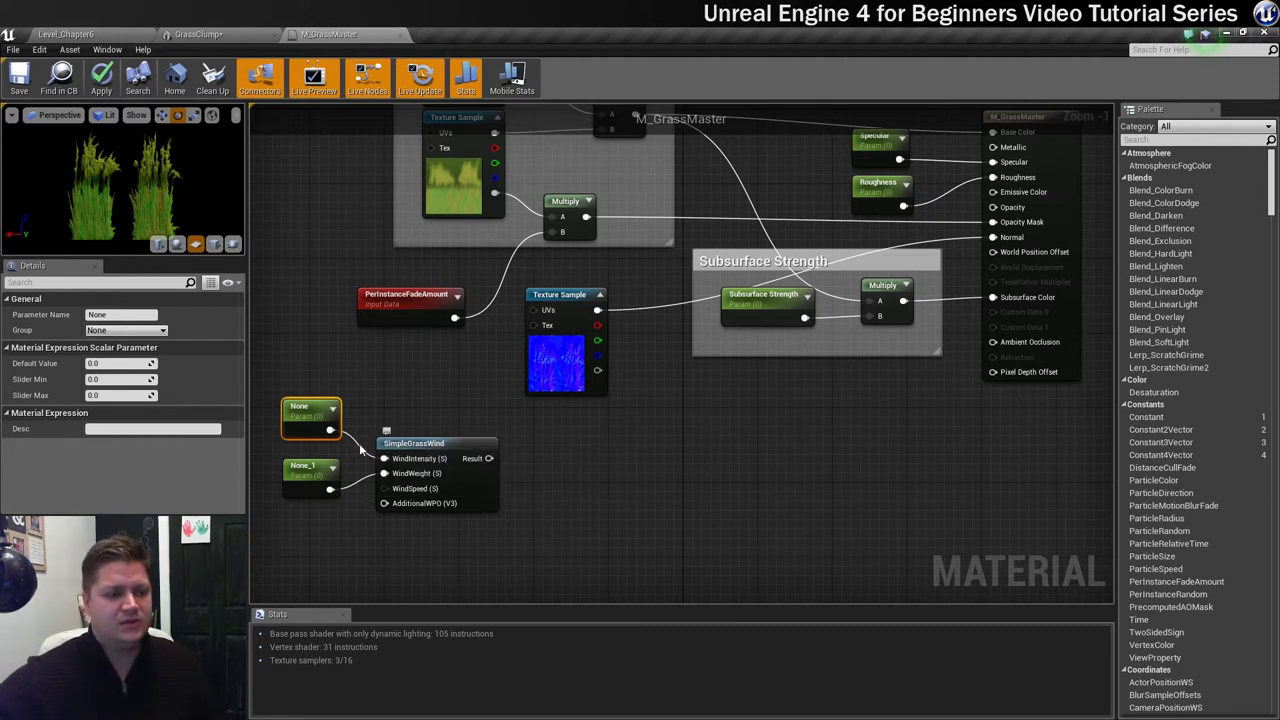
{"action": "left_click", "coordinate": [120, 315]}
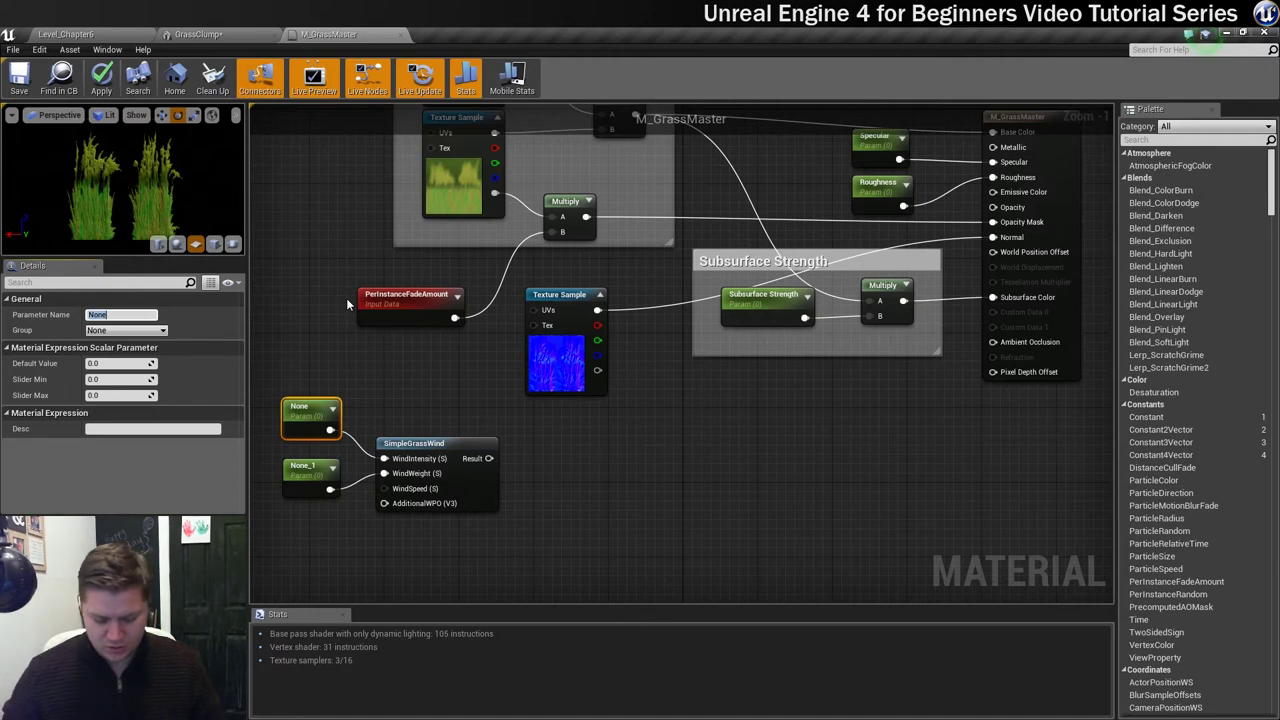
{"action": "type", "text": "WindIntensity"}
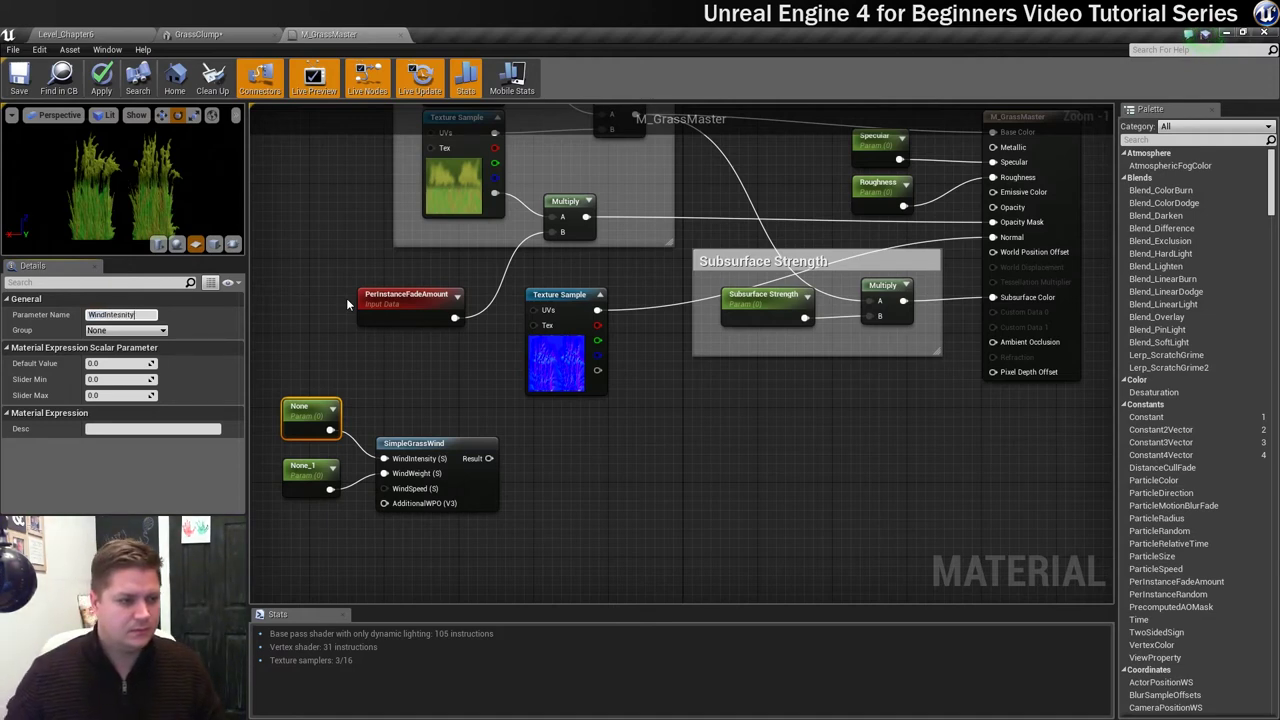
{"action": "key", "text": "Return"}
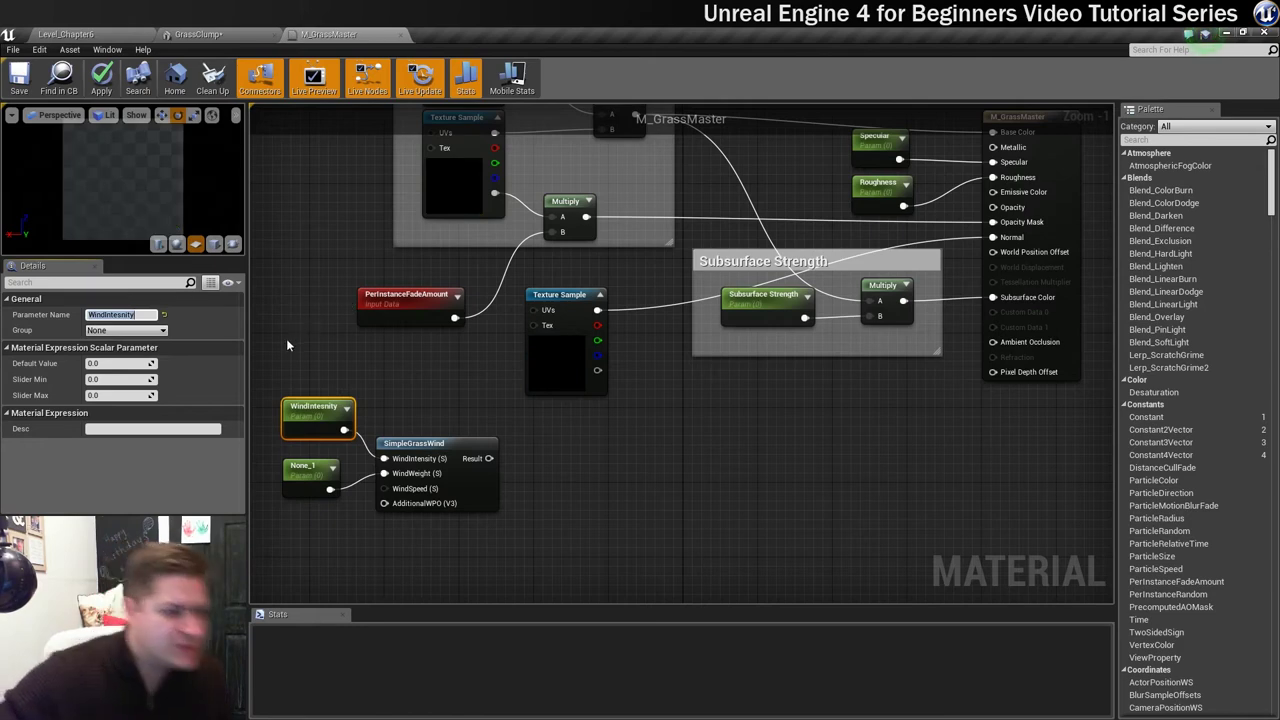
{"action": "left_click", "coordinate": [158, 316]}
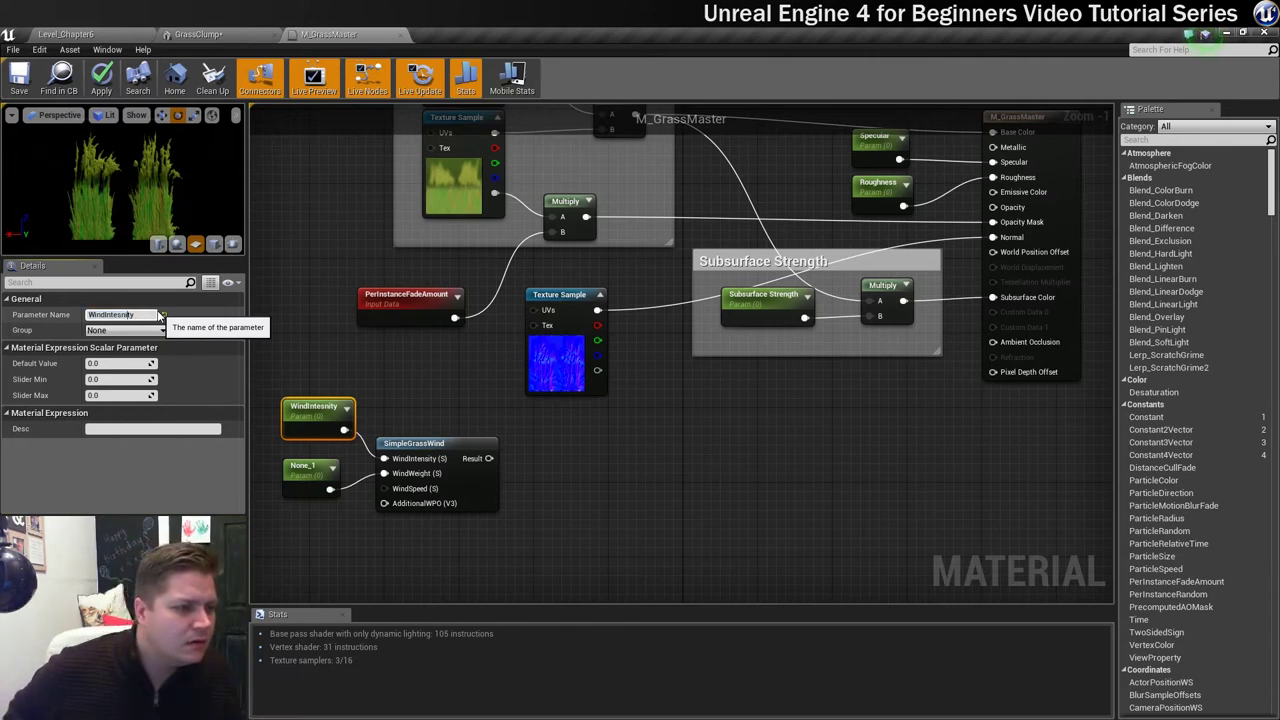
{"action": "key", "text": "BackSpace"}
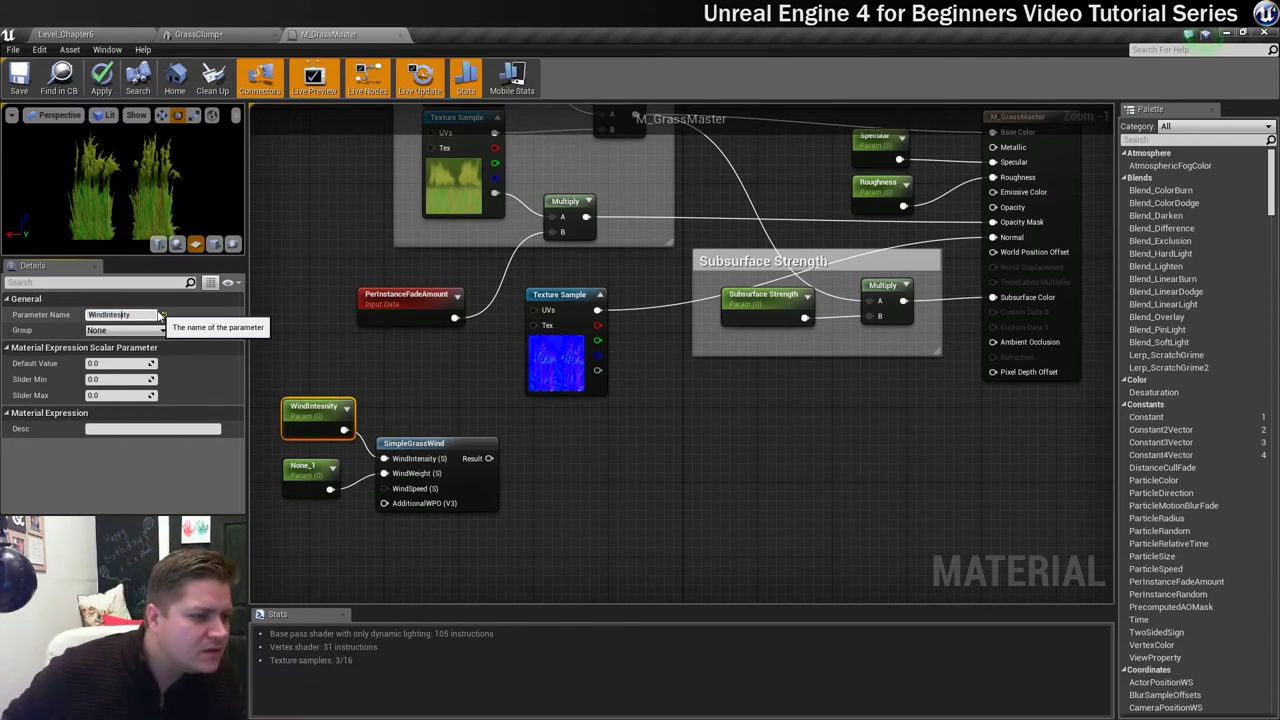
{"action": "type", "text": "ns"}
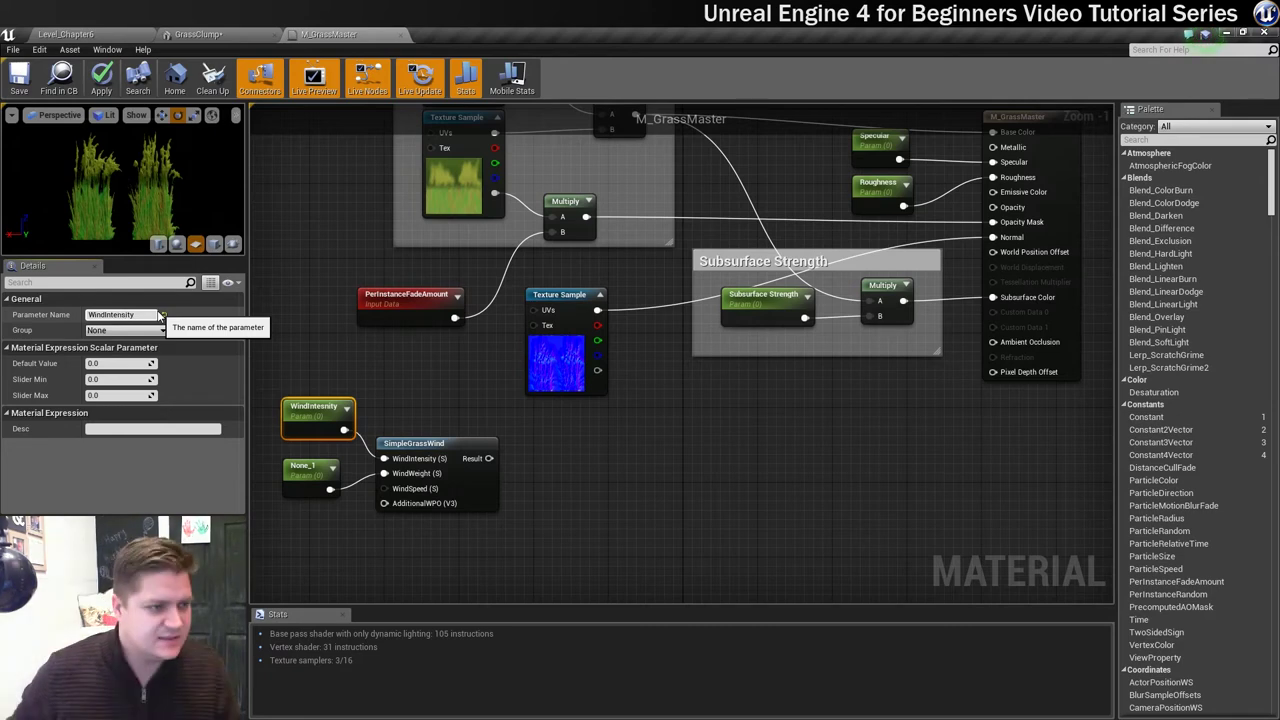
{"action": "key", "text": "Return"}
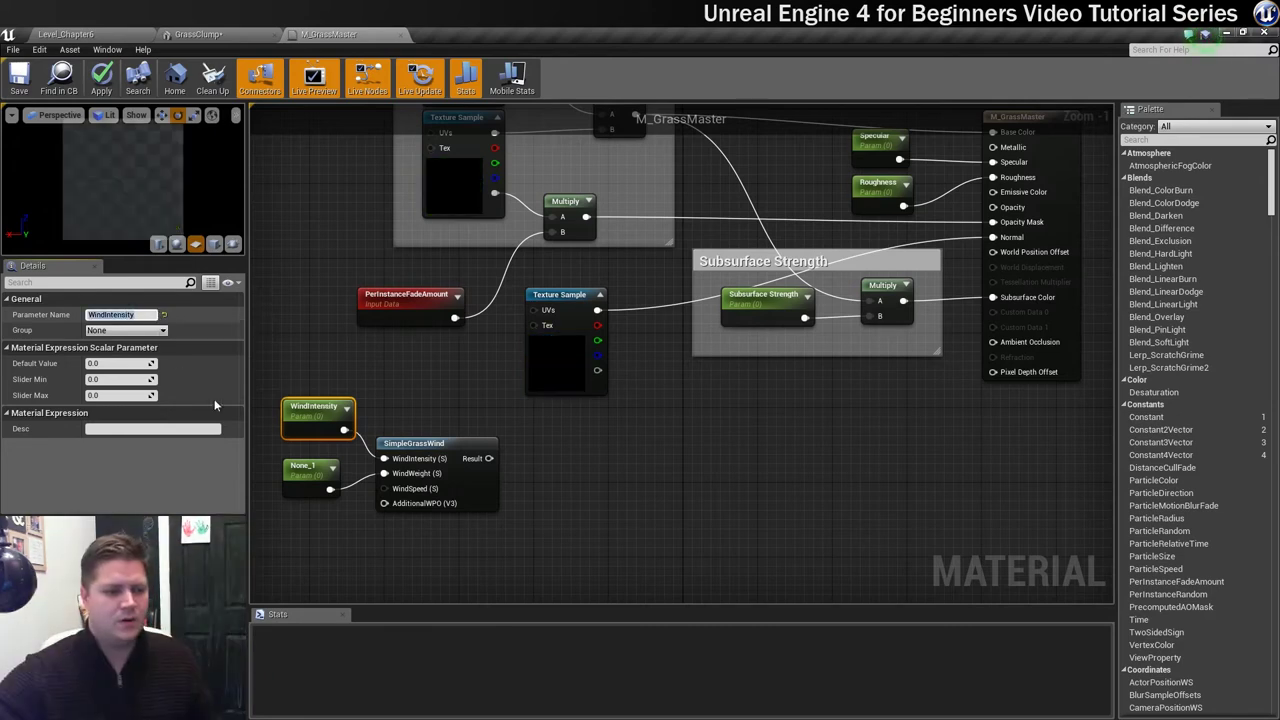
Rename the lower scalar parameter, None_1, as WindWeight.
{"action": "left_click", "coordinate": [298, 466]}
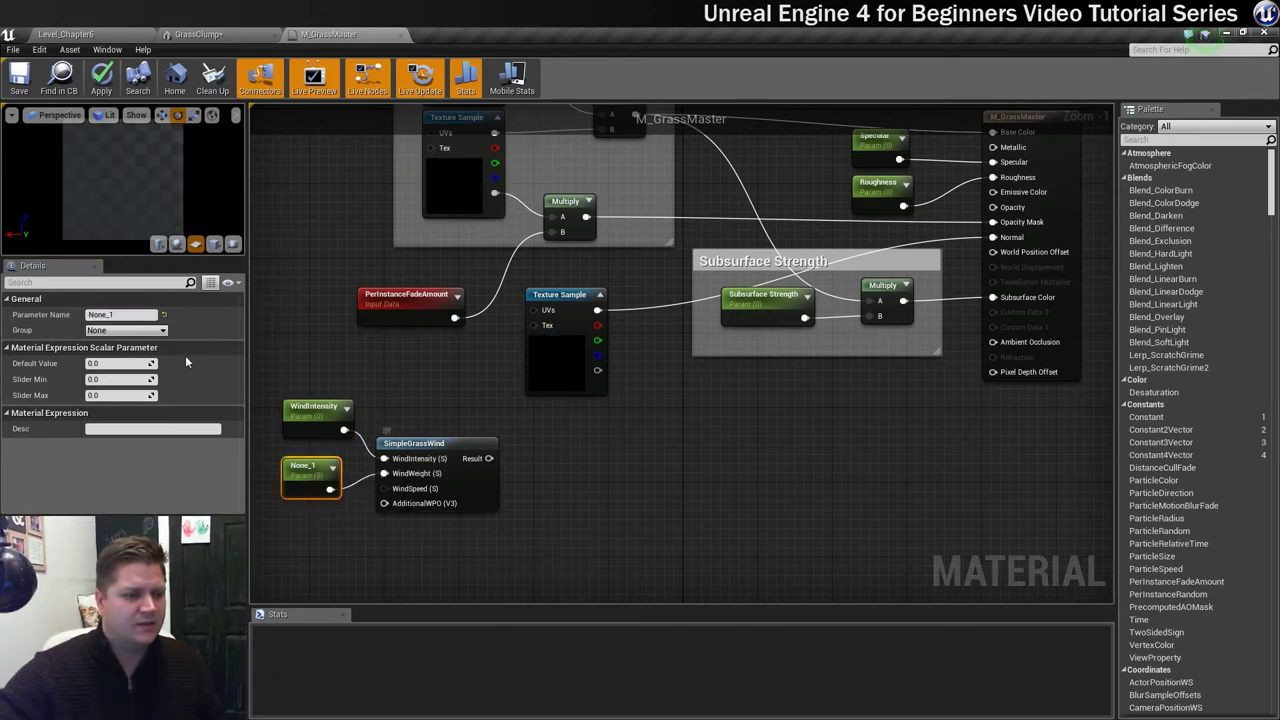
{"action": "left_click", "coordinate": [121, 315]}
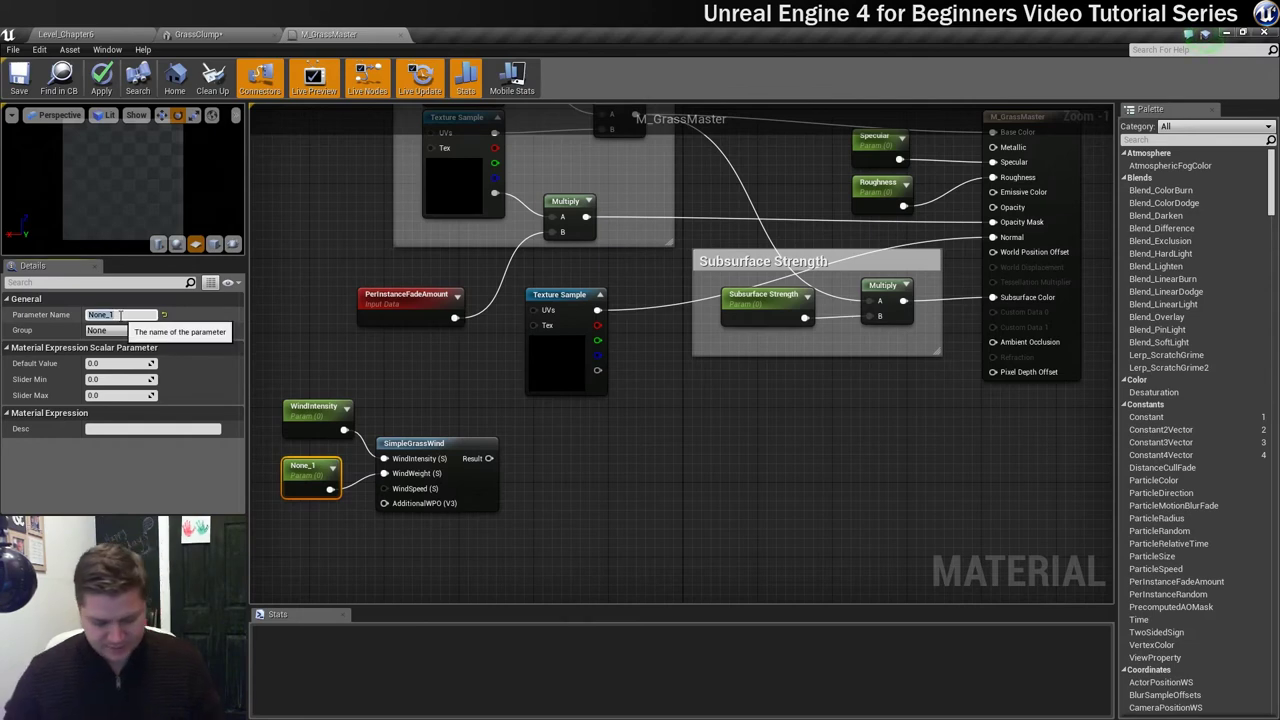
{"action": "type", "text": "WindWeight"}
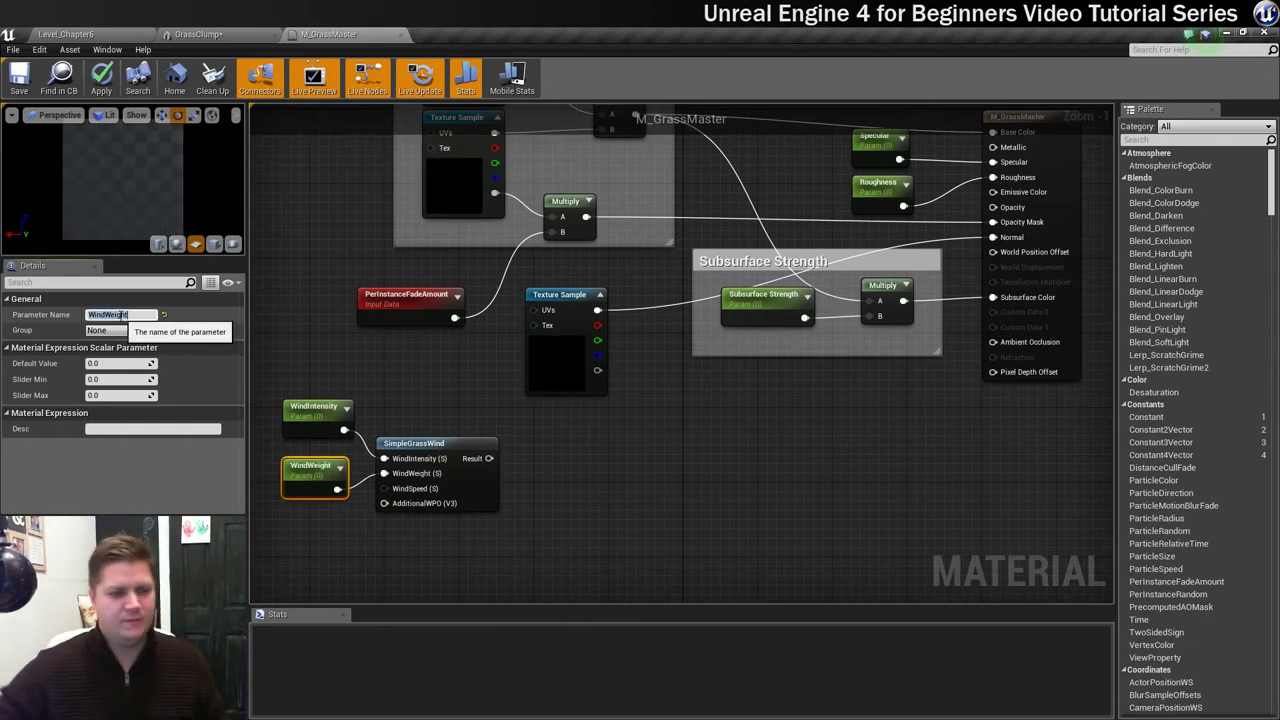
{"action": "key", "text": "Return"}
Feed a Constant node of value 0 into AdditionalWPO and connect the SimpleGrassWind result to the material's World Position Offset.
{"action": "right_click", "coordinate": [311, 522]}
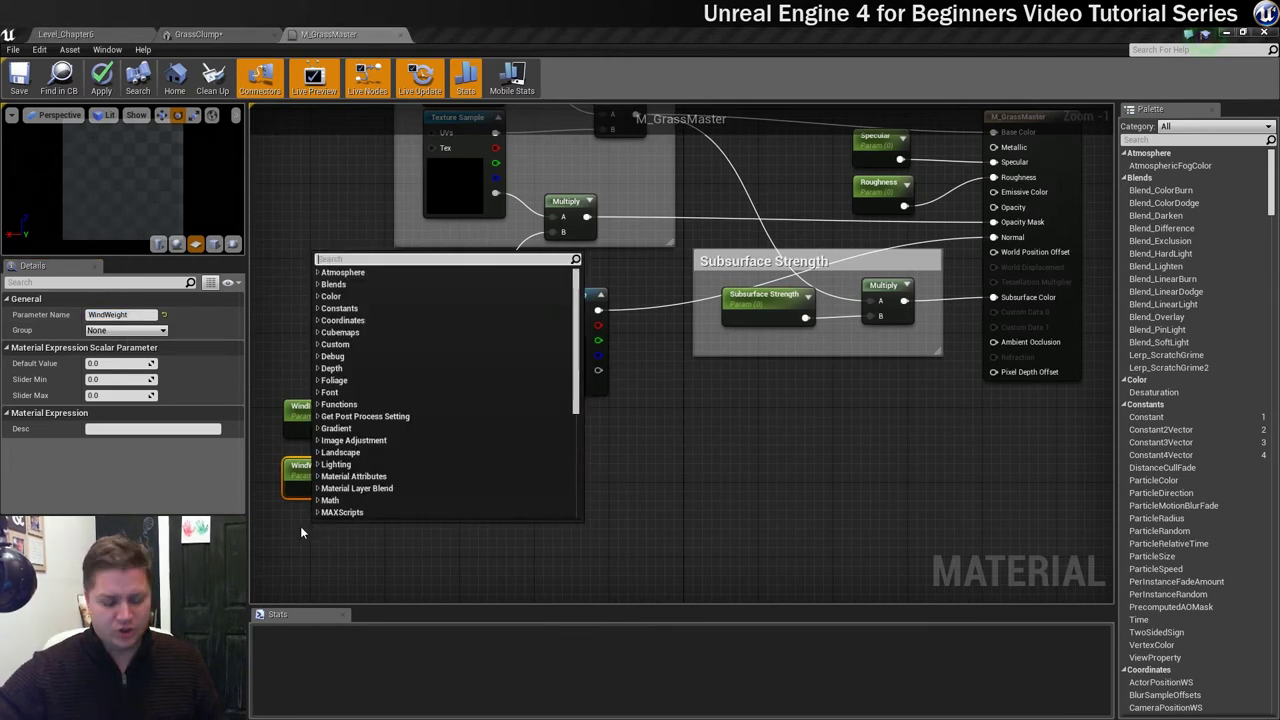
{"action": "type", "text": "const"}
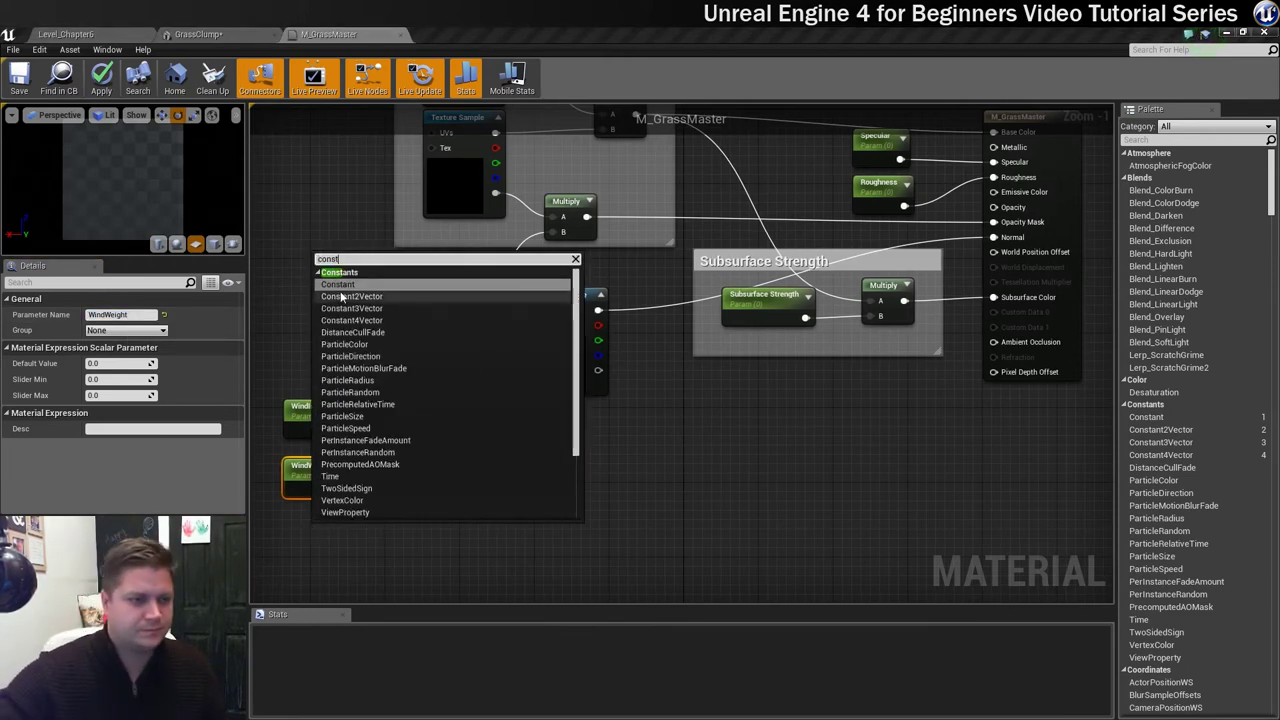
{"action": "left_click", "coordinate": [338, 285]}
{"action": "left_click_drag", "start_coordinate": [330, 546], "coordinate": [314, 519]}
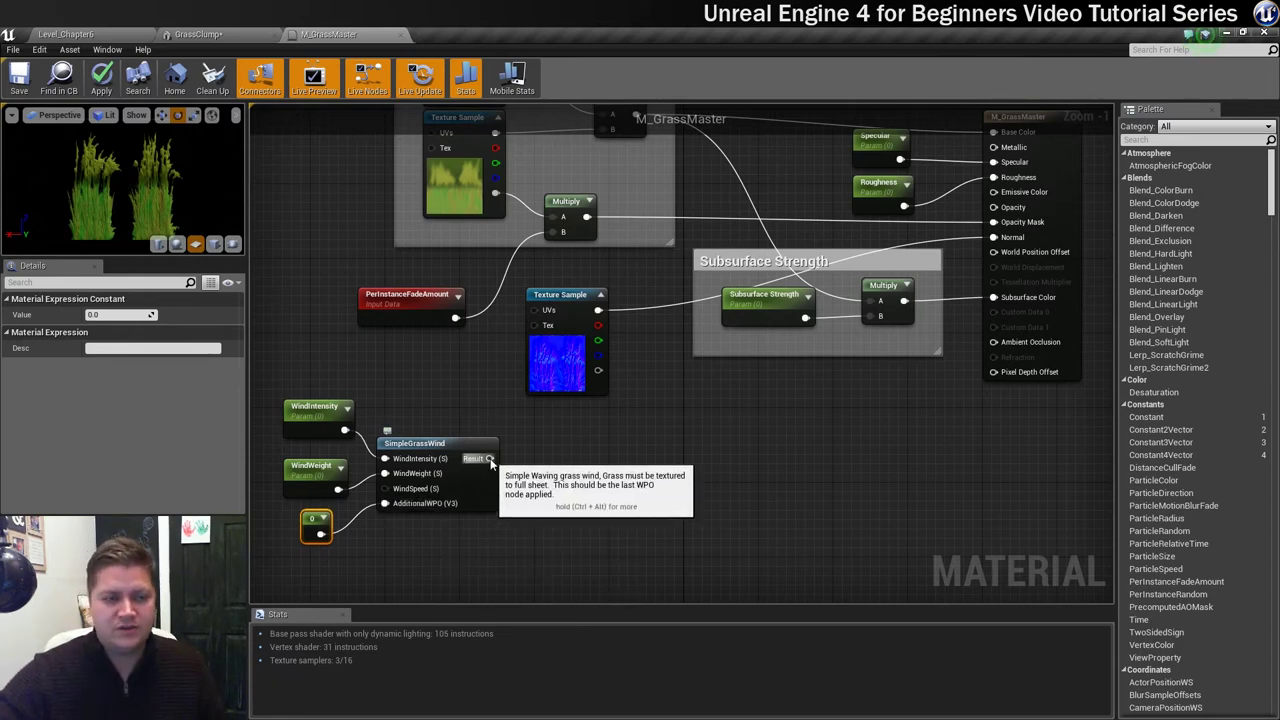
{"action": "left_click_drag", "start_coordinate": [490, 460], "coordinate": [995, 255]}
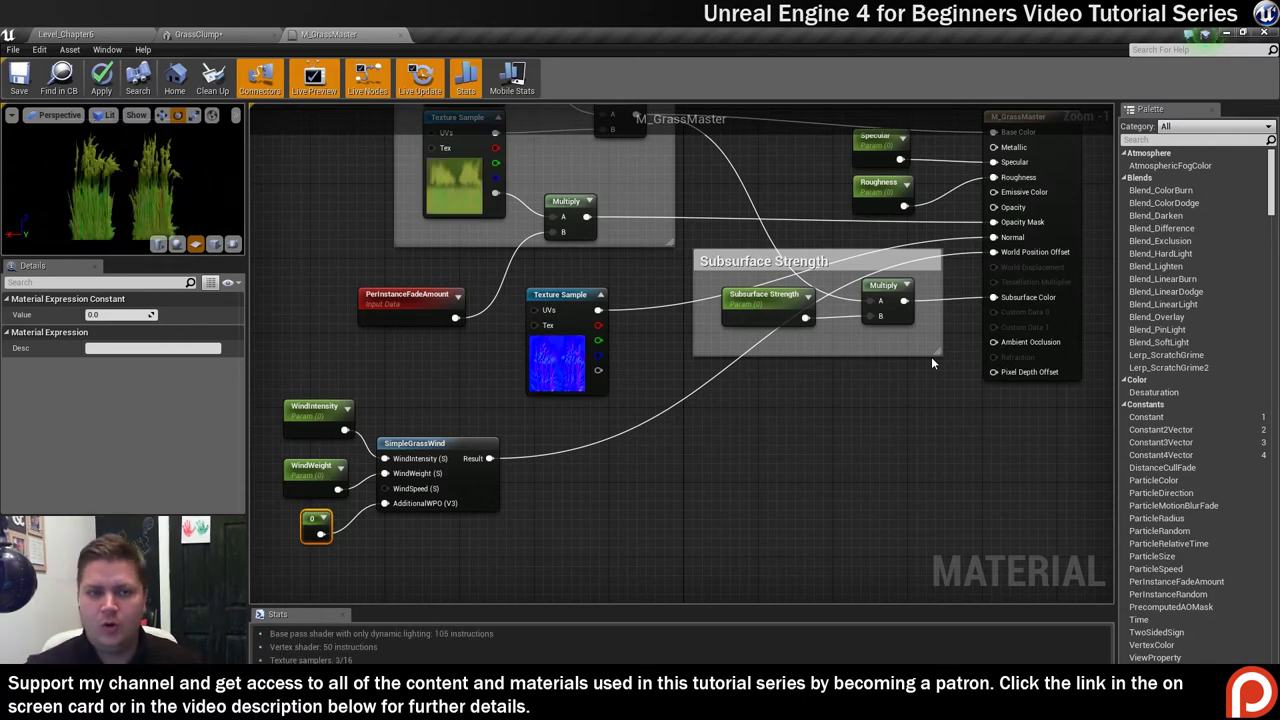
Set the default values of WindIntensity and WindWeight to 3 and check the saved material on the GrassClump mesh.
{"action": "left_click", "coordinate": [300, 410]}
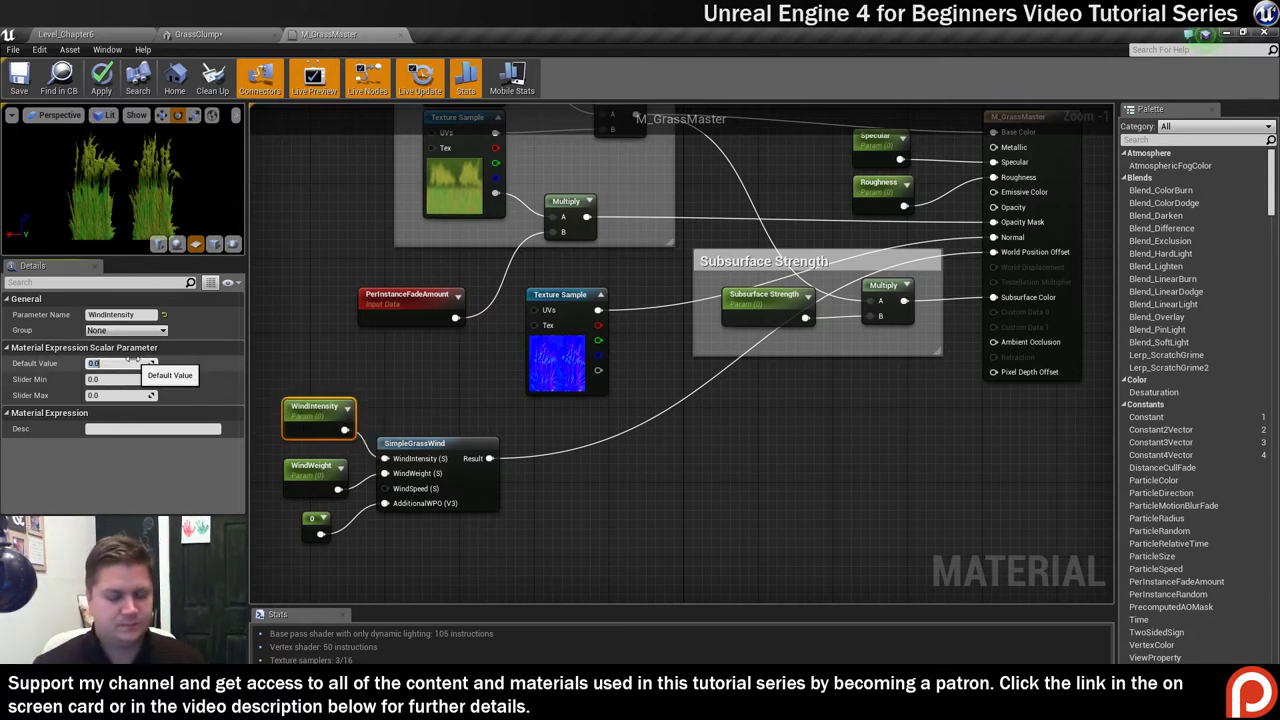
{"action": "type", "text": "3"}
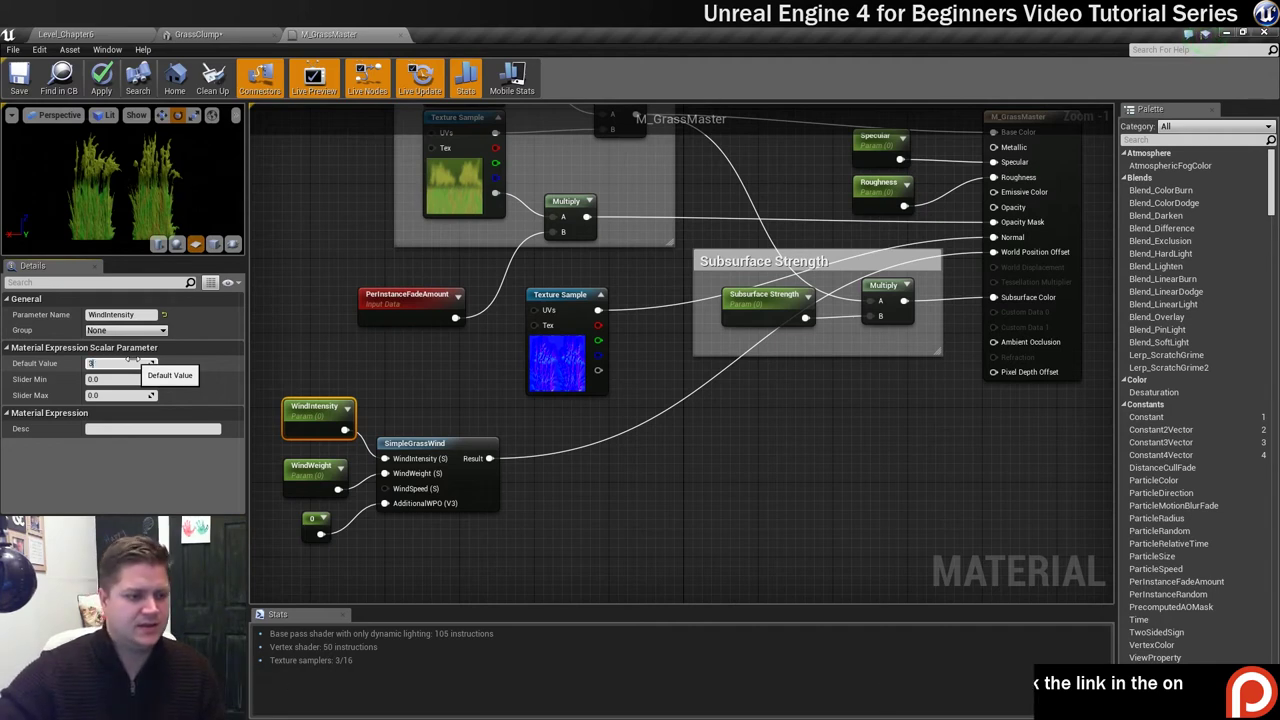
{"action": "key", "text": "Return"}
{"action": "left_click", "coordinate": [298, 467]}
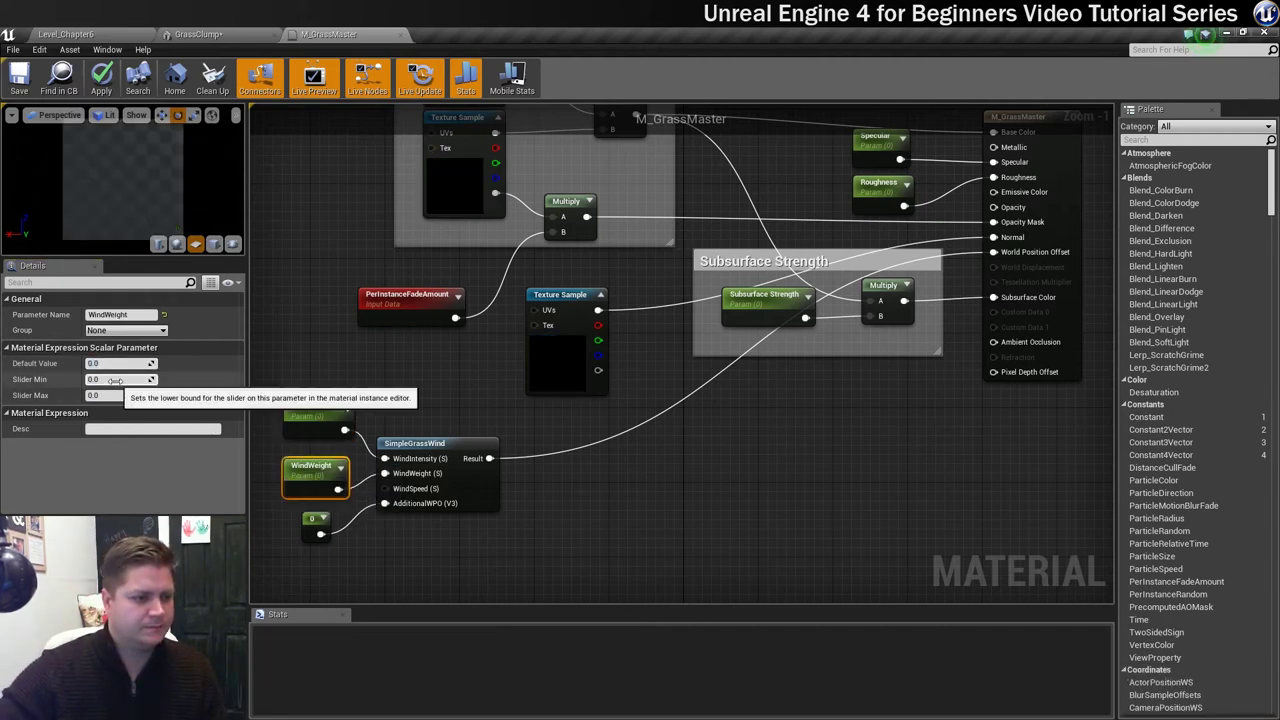
{"action": "left_click", "coordinate": [115, 364]}
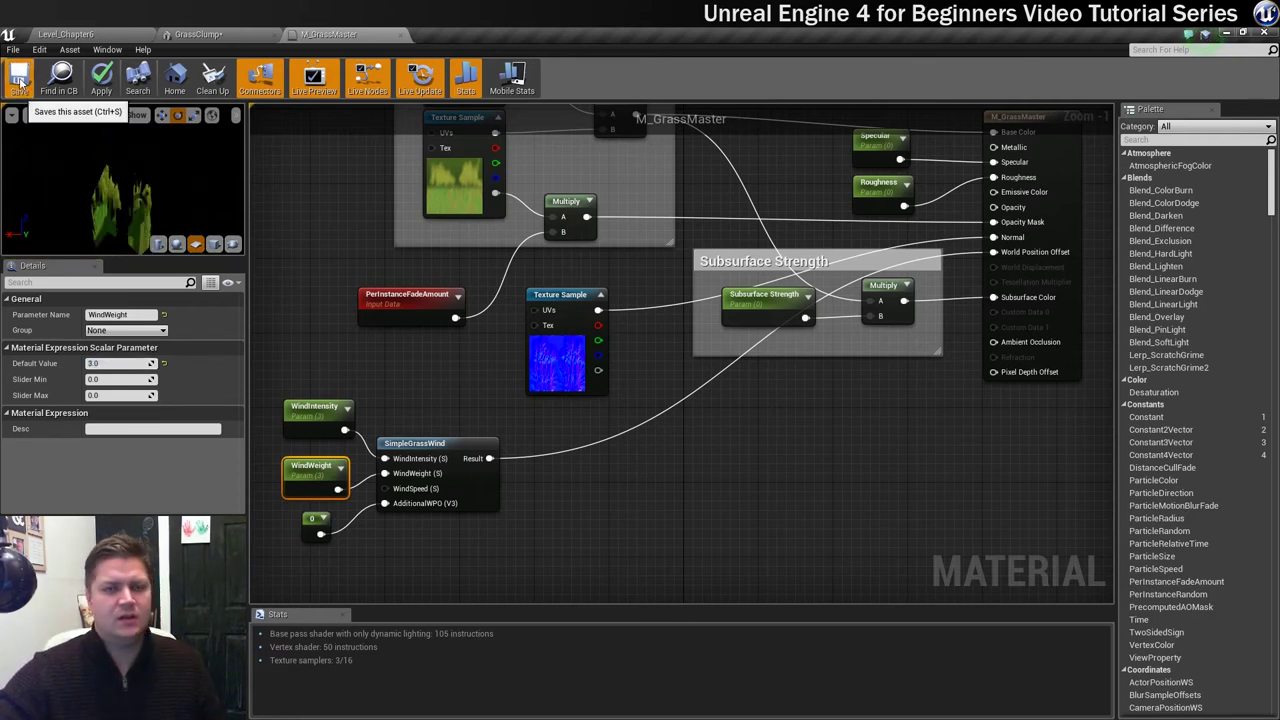
{"action": "left_click", "coordinate": [19, 80]}
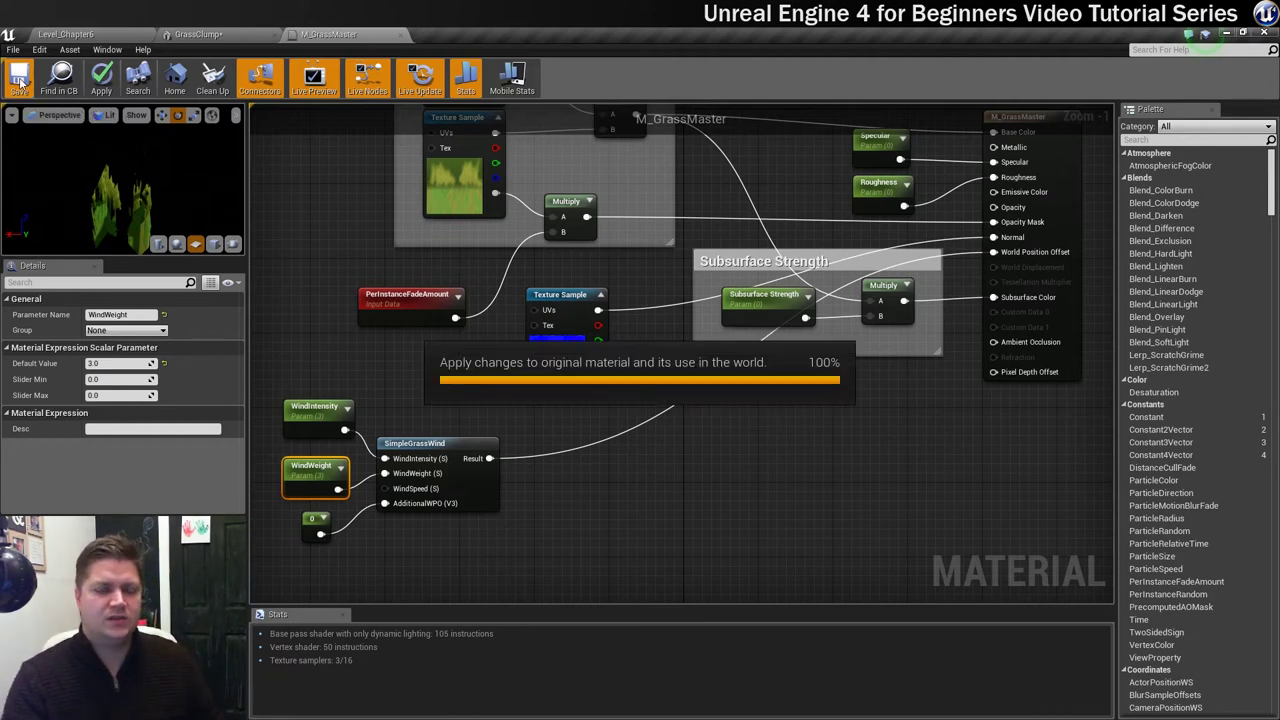
{"action": "left_click", "coordinate": [215, 34]}
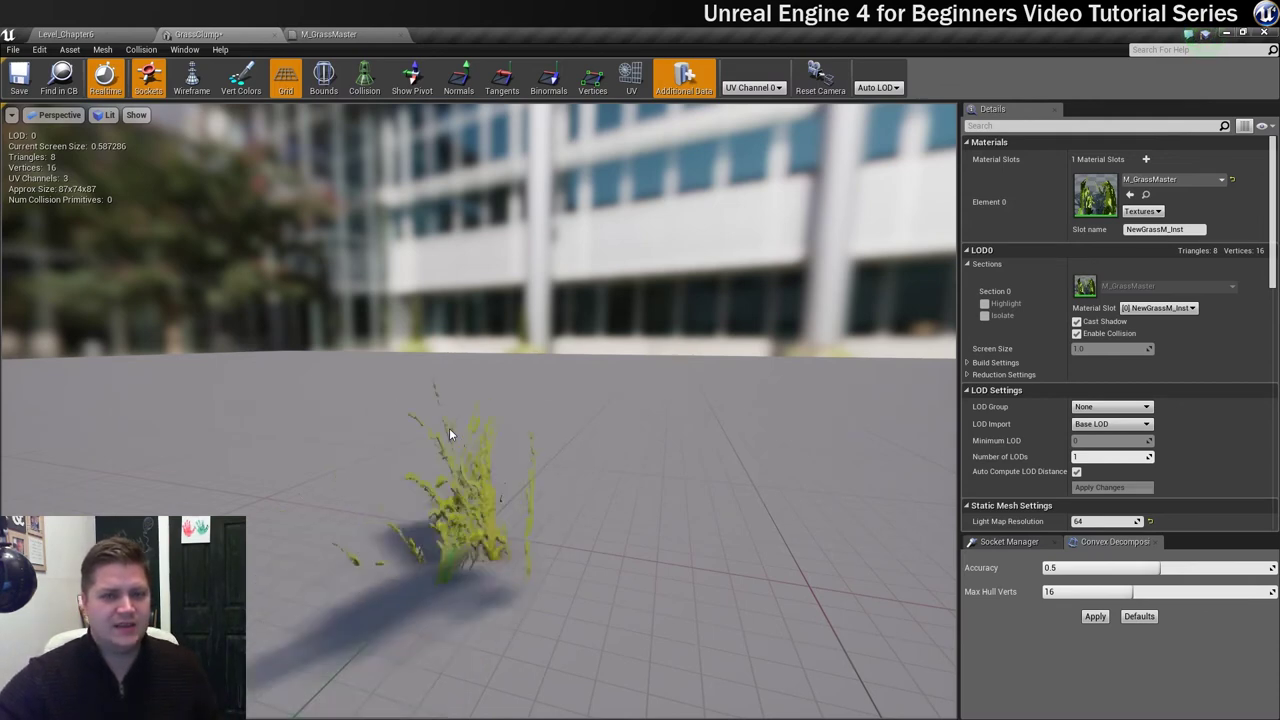
Set the WindIntensity and WindWeight default values to 0.5, then save the material and inspect the grass movement up close on GrassClump.
{"action": "left_click", "coordinate": [328, 34]}
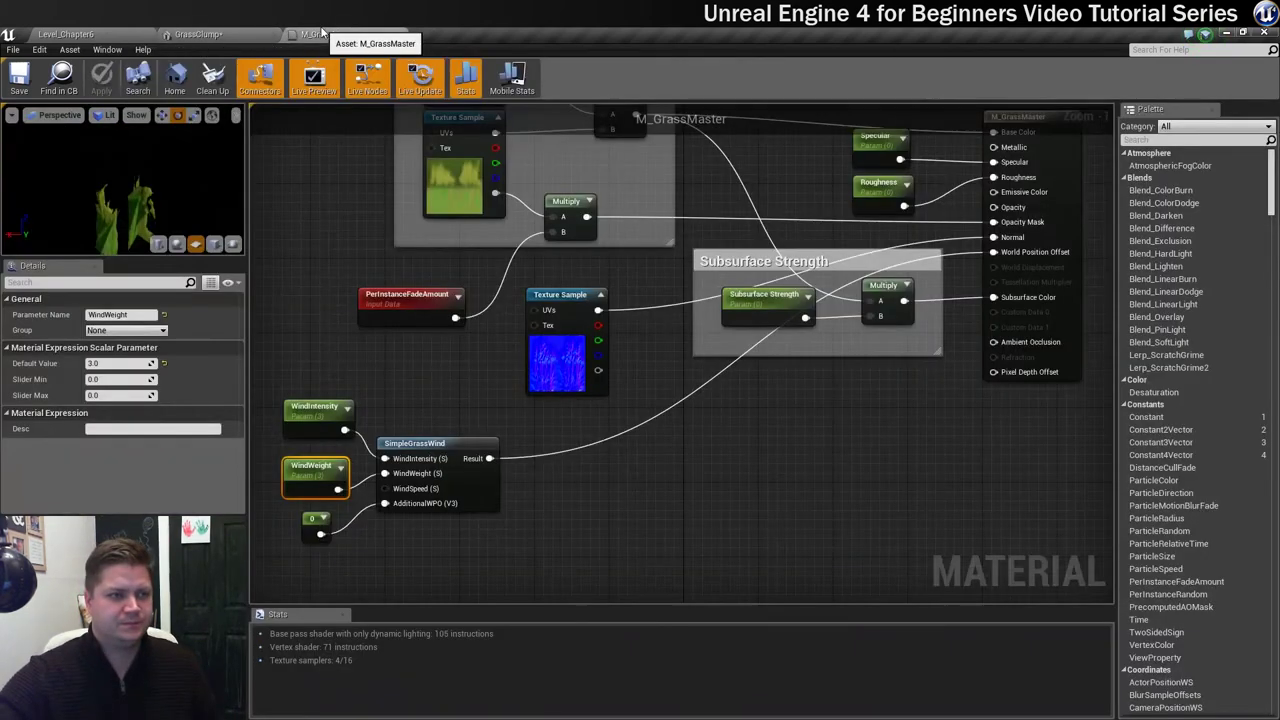
{"action": "left_click", "coordinate": [318, 410]}
{"action": "left_click", "coordinate": [117, 363]}
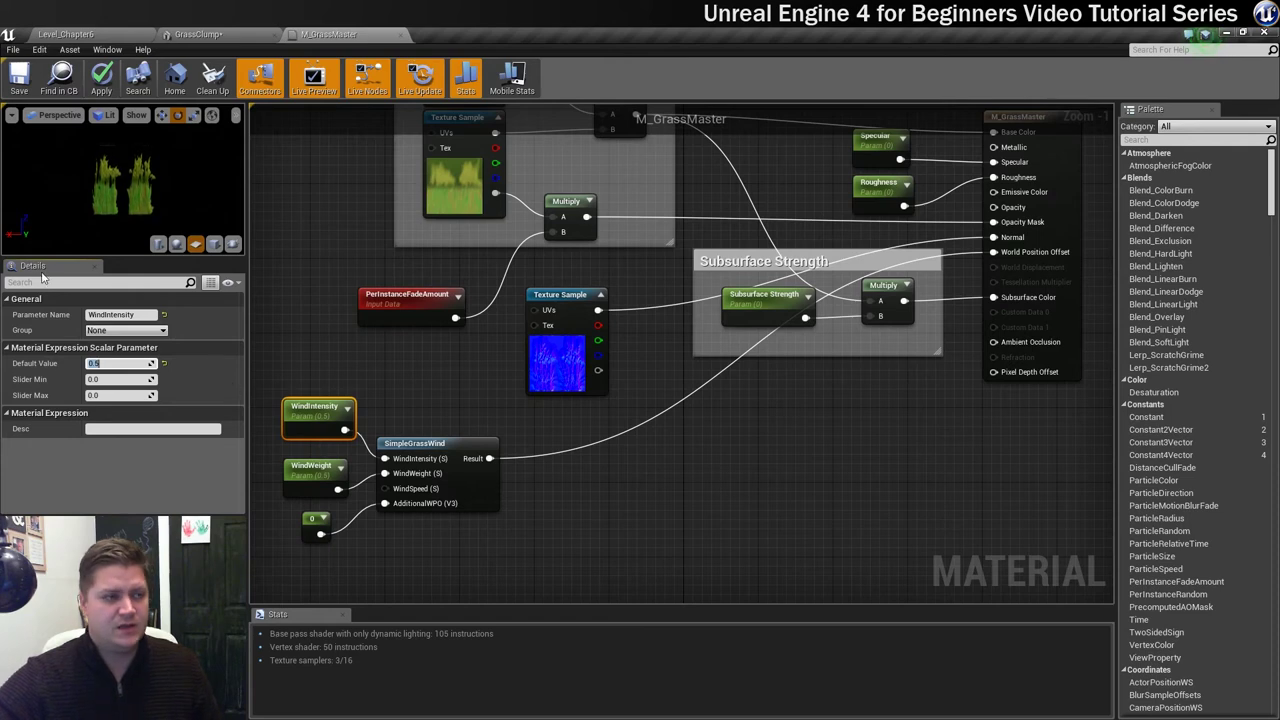
{"action": "left_click", "coordinate": [17, 87]}
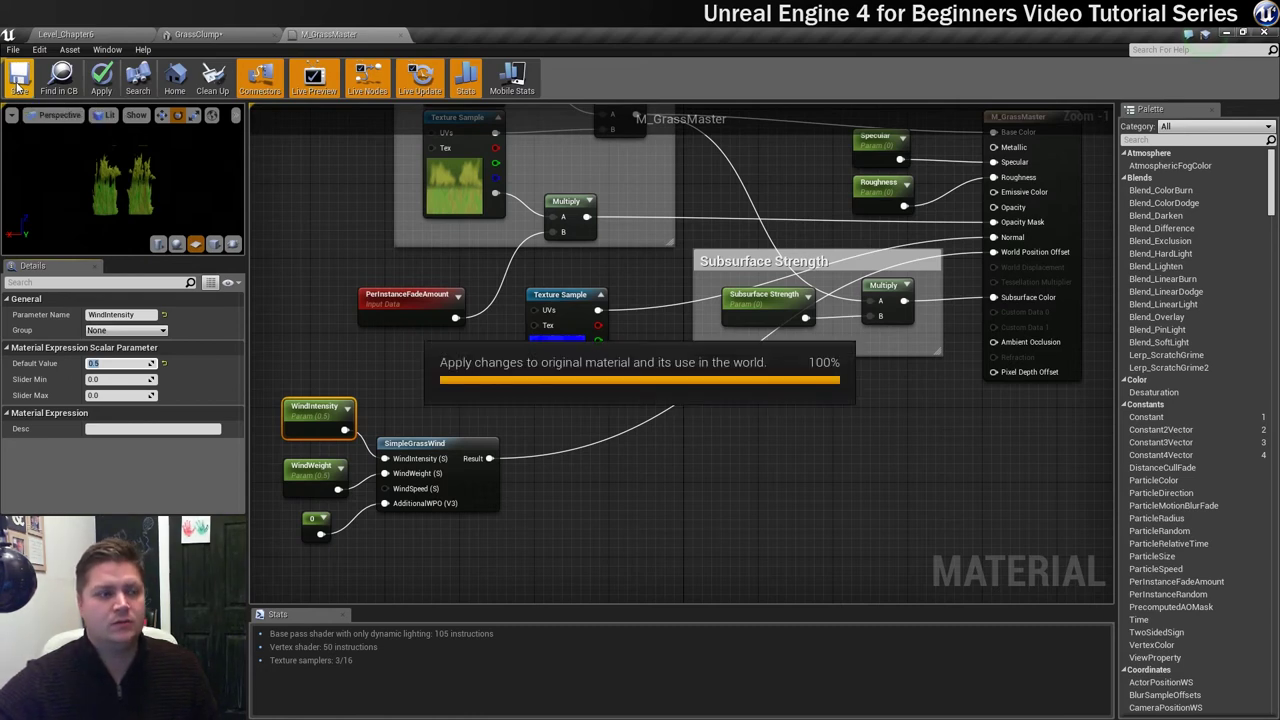
{"action": "left_click", "coordinate": [204, 35]}
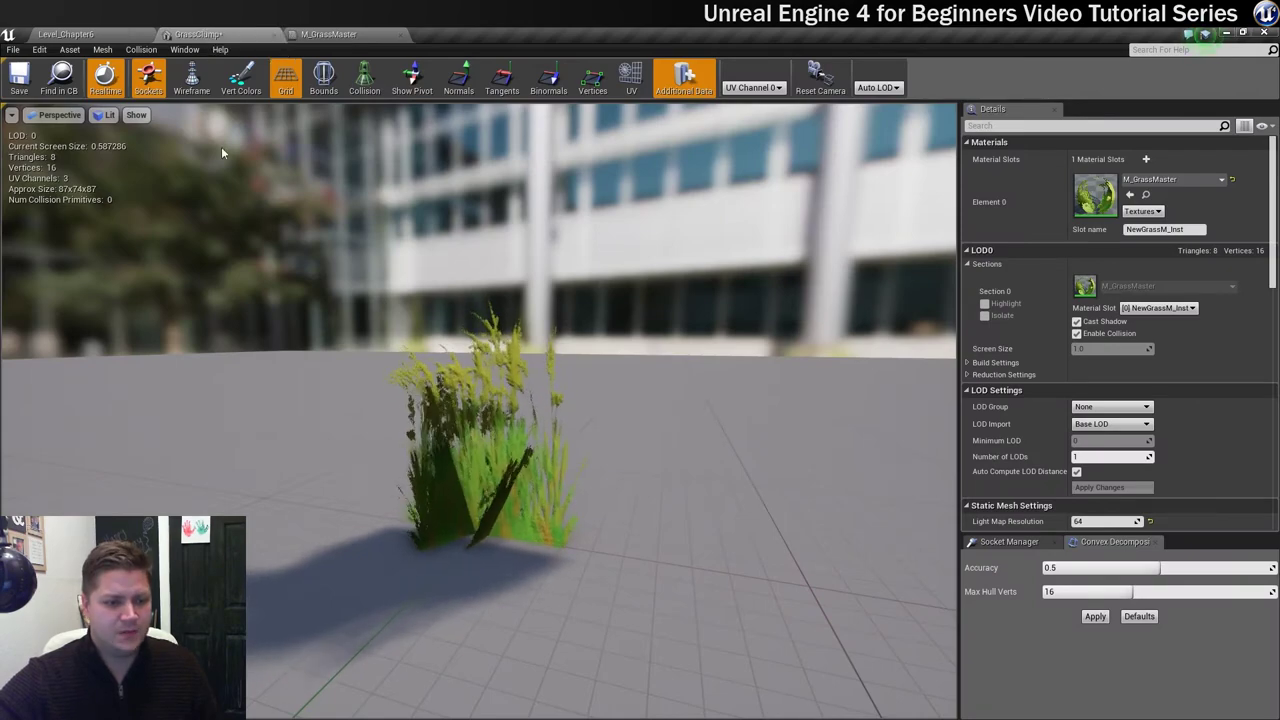
{"action": "scroll", "coordinate": [338, 280], "scroll_direction": "up", "scroll_amount": 6}
{"action": "scroll", "coordinate": [338, 281], "scroll_direction": "down", "scroll_amount": 4}
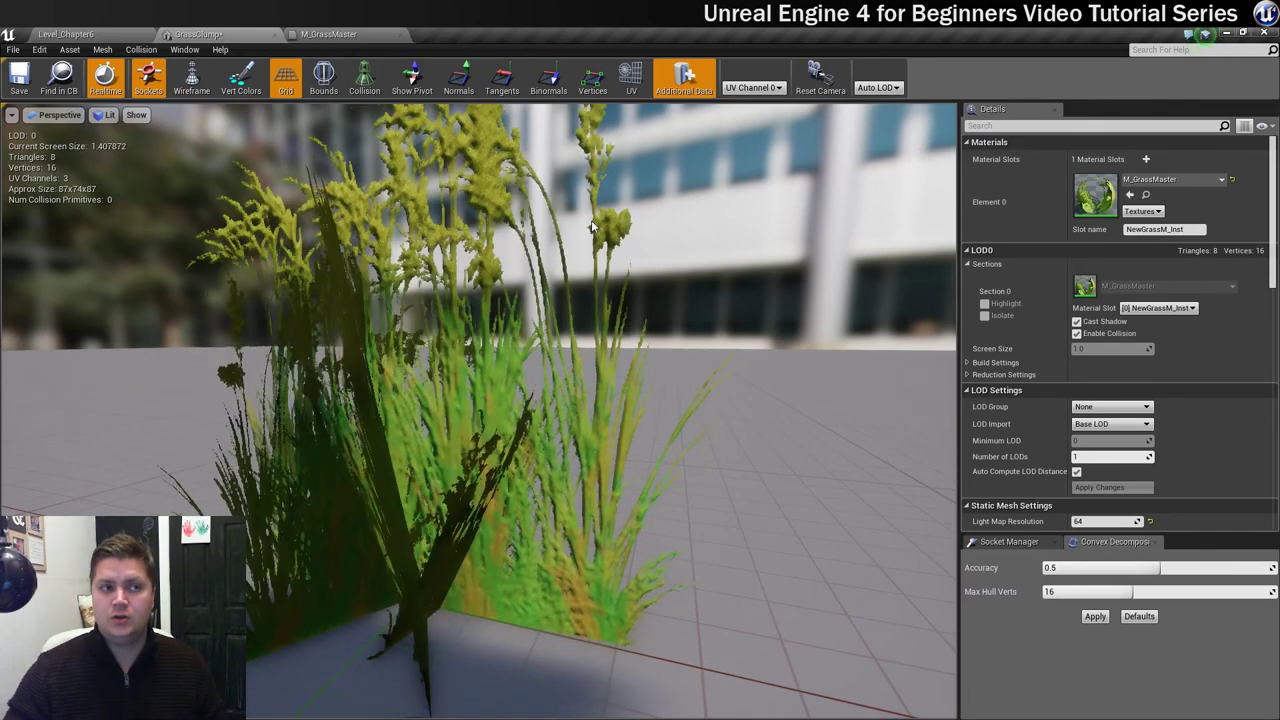
Return to the M_GrassMaster graph and add a Vertex Color node just below SimpleGrassWind.
{"action": "left_click", "coordinate": [338, 34]}
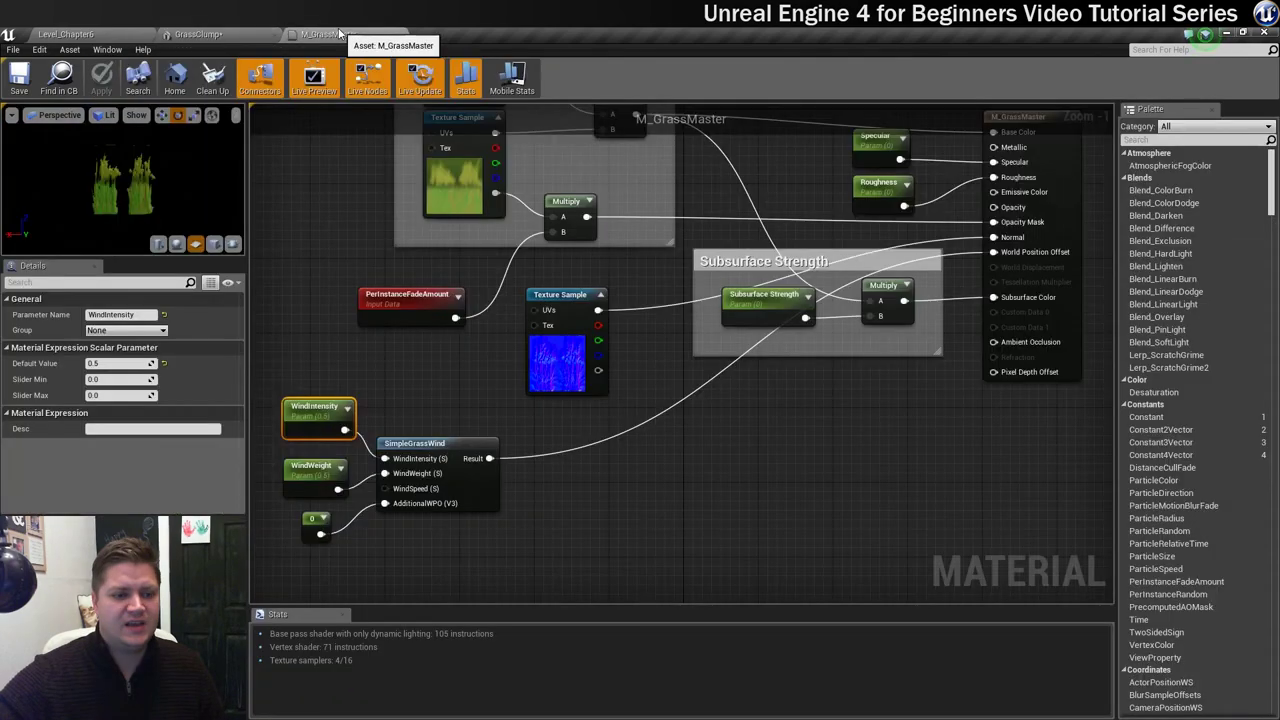
{"action": "right_click", "coordinate": [502, 528]}
{"action": "type", "text": "vert"}
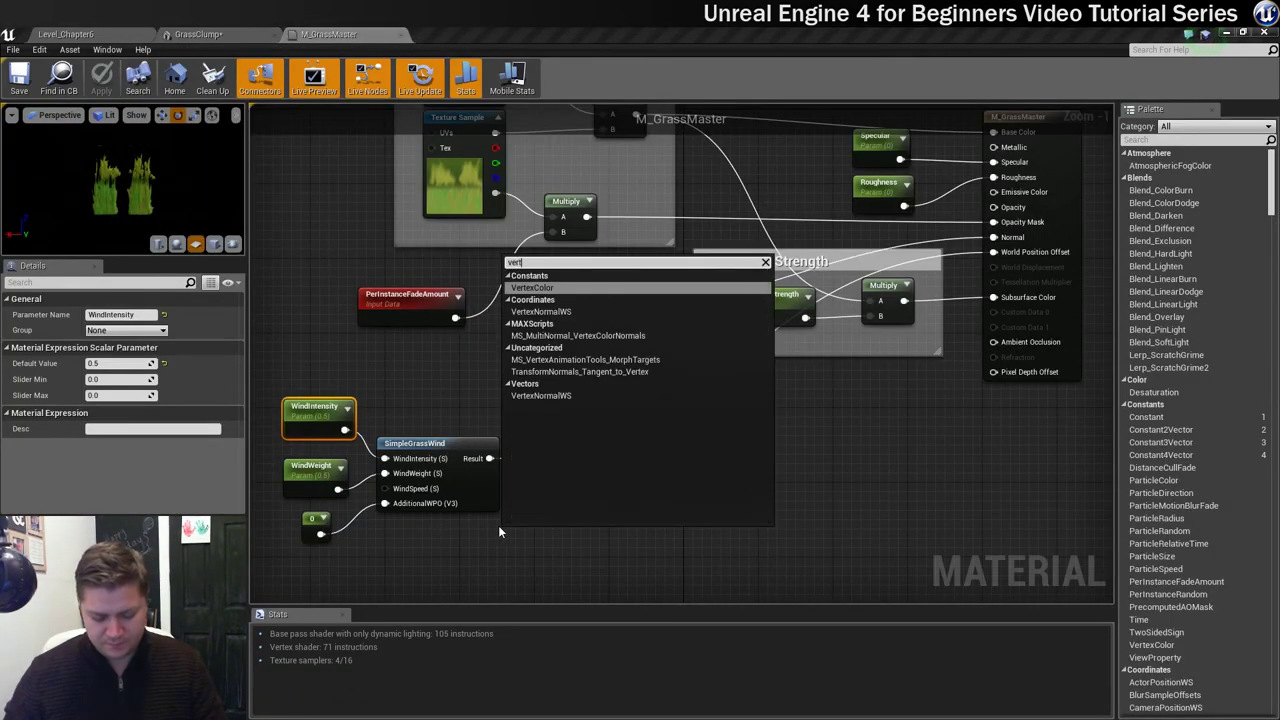
{"action": "type", "text": "ex"}
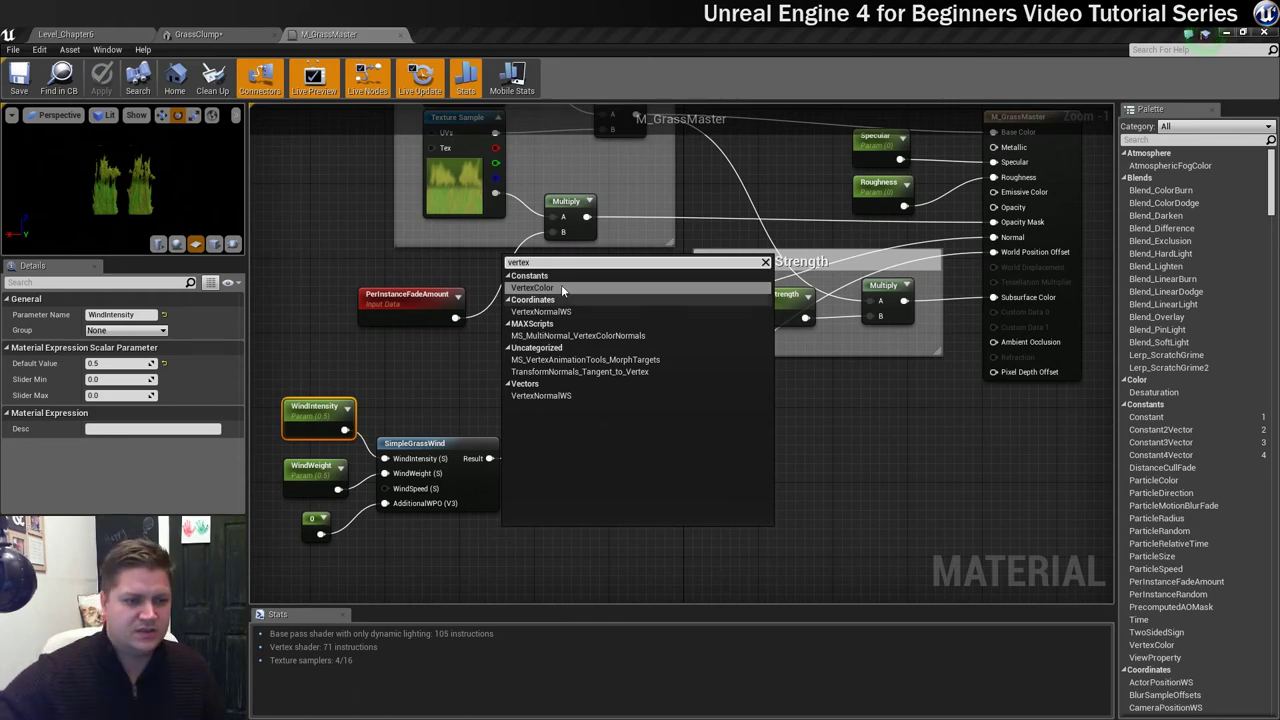
{"action": "key", "text": "Escape"}
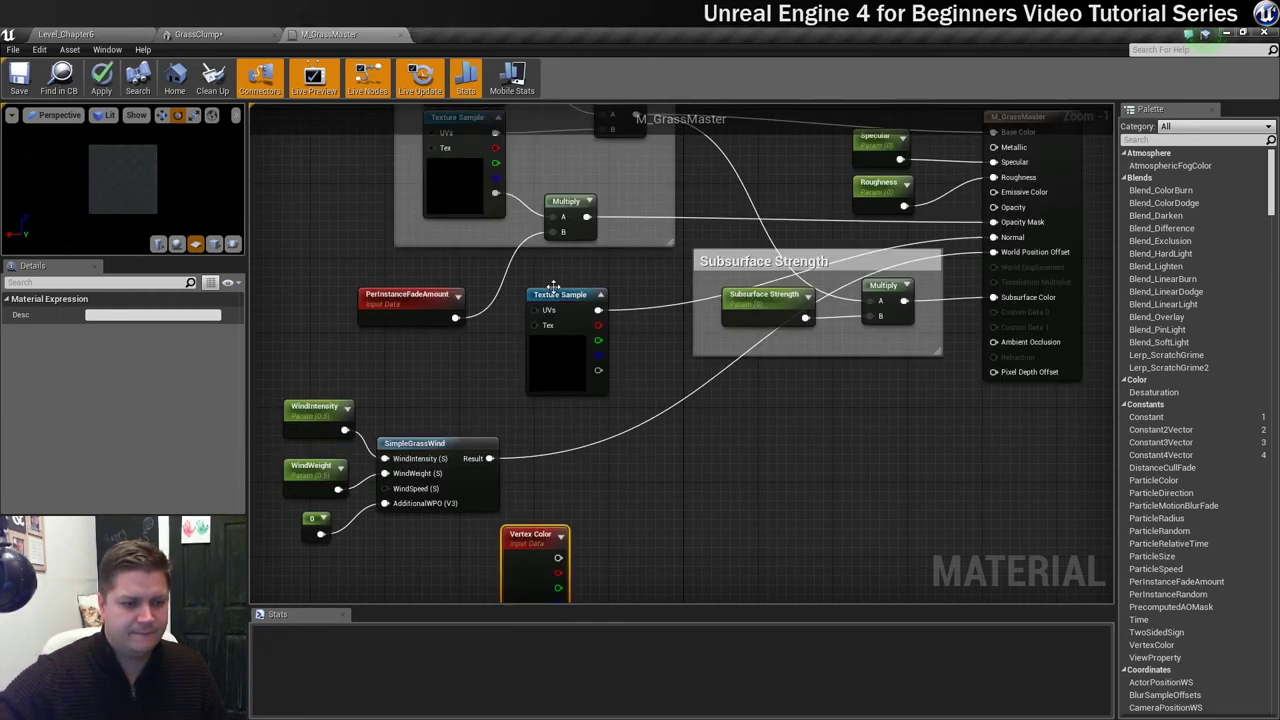
{"action": "left_click_drag", "start_coordinate": [548, 533], "coordinate": [479, 518]}
Add a Multiply node beside Vertex Color and connect the SimpleGrassWind result to its A input.
{"action": "right_click", "coordinate": [564, 490]}
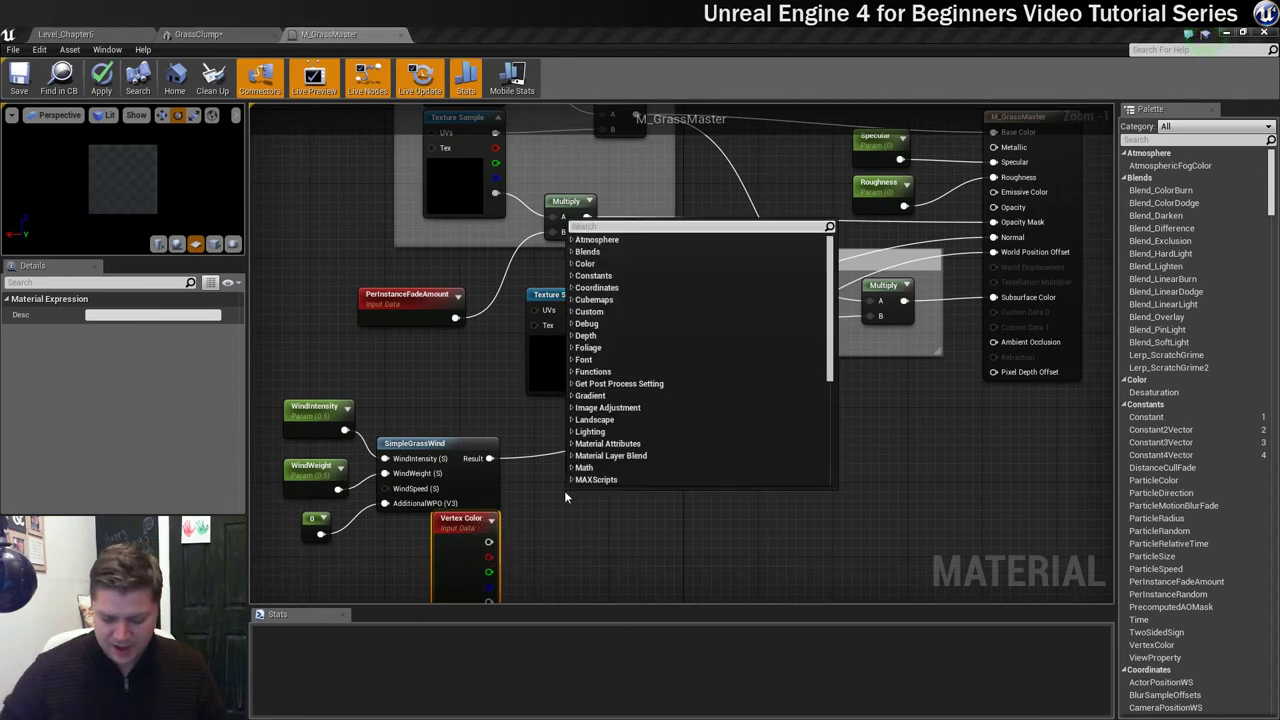
{"action": "type", "text": "multiply"}
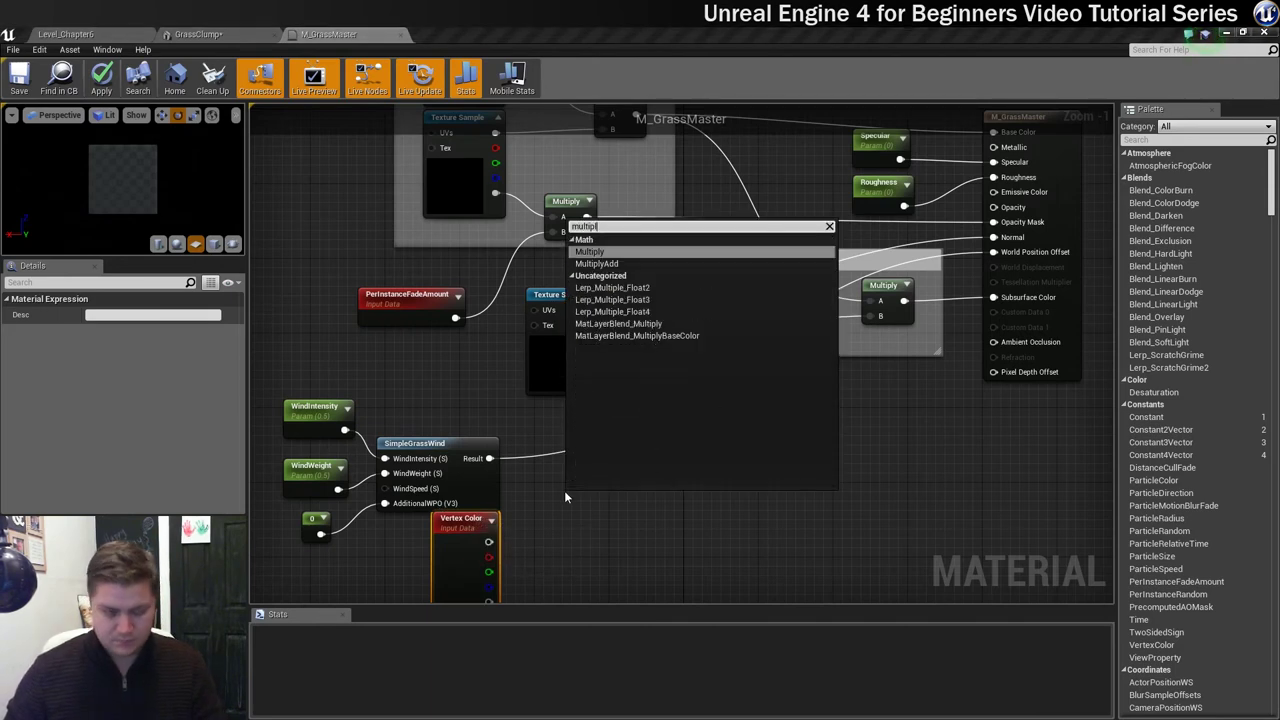
{"action": "left_click", "coordinate": [592, 253]}
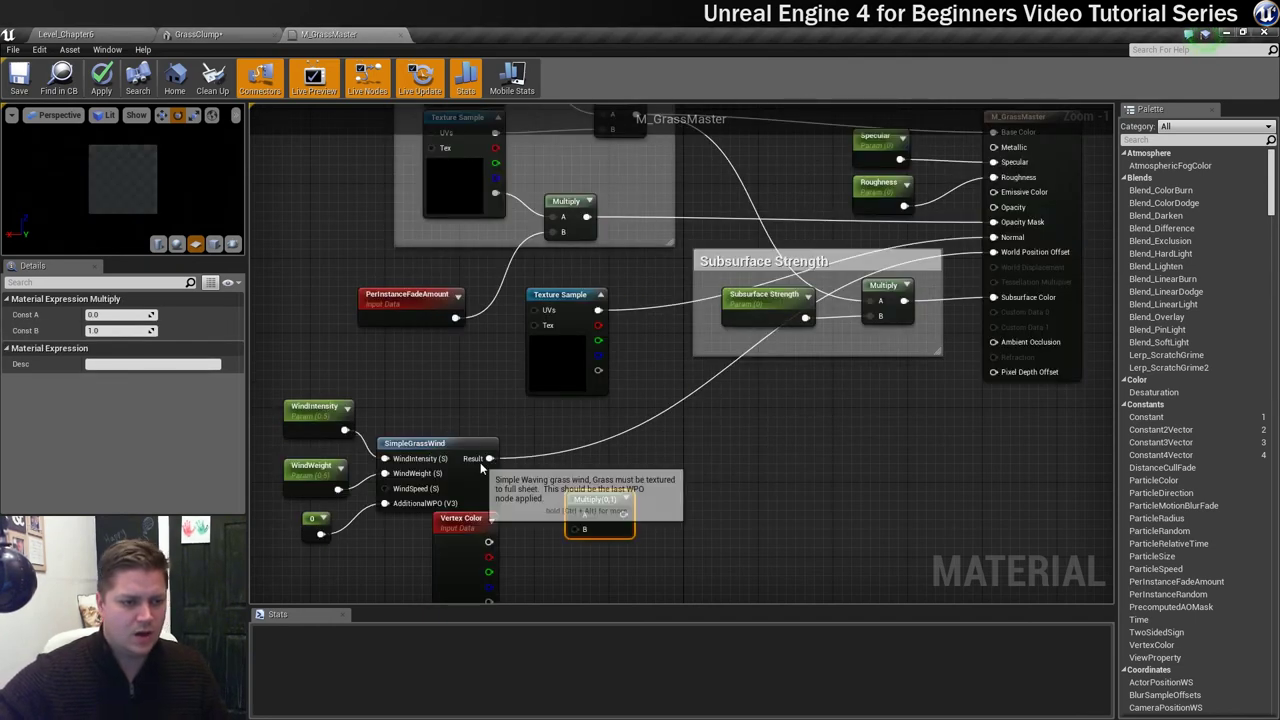
{"action": "left_click_drag", "start_coordinate": [489, 458], "coordinate": [584, 514]}
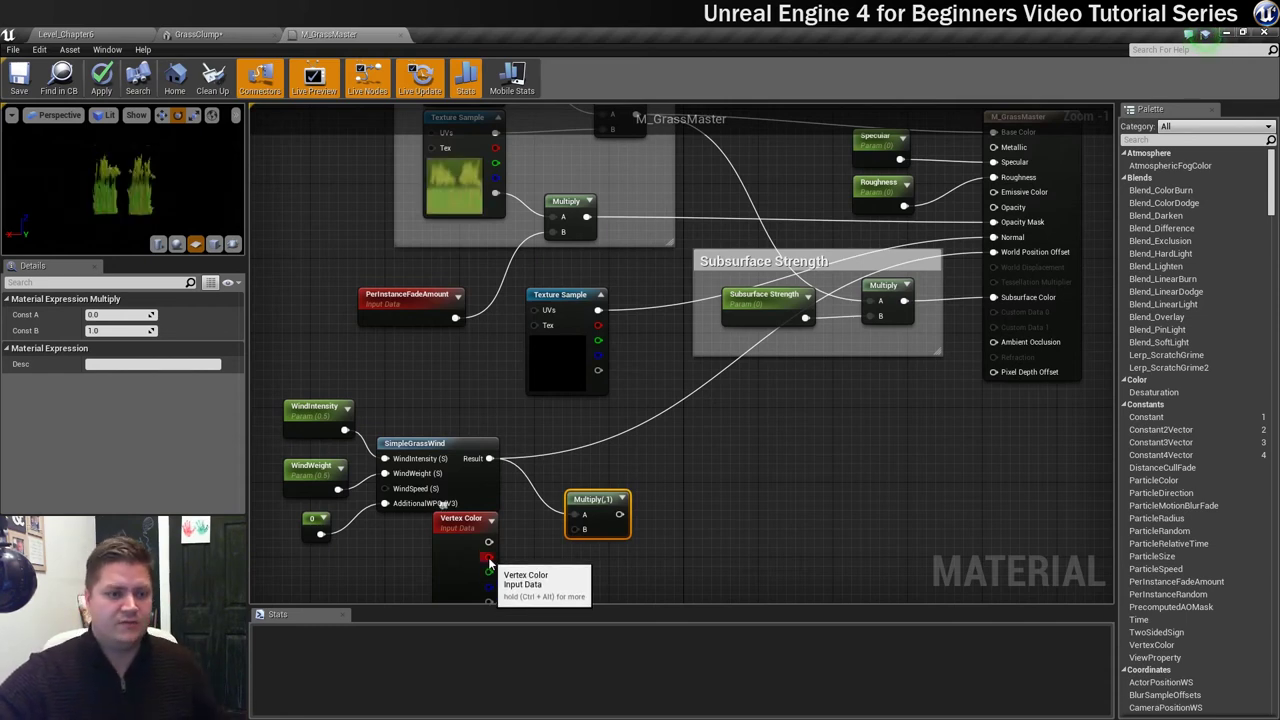
Connect Vertex Color's red output to Multiply B and Multiply's result to World Position Offset, then save and check the GrassClump mesh.
{"action": "left_click_drag", "start_coordinate": [488, 557], "coordinate": [572, 529]}
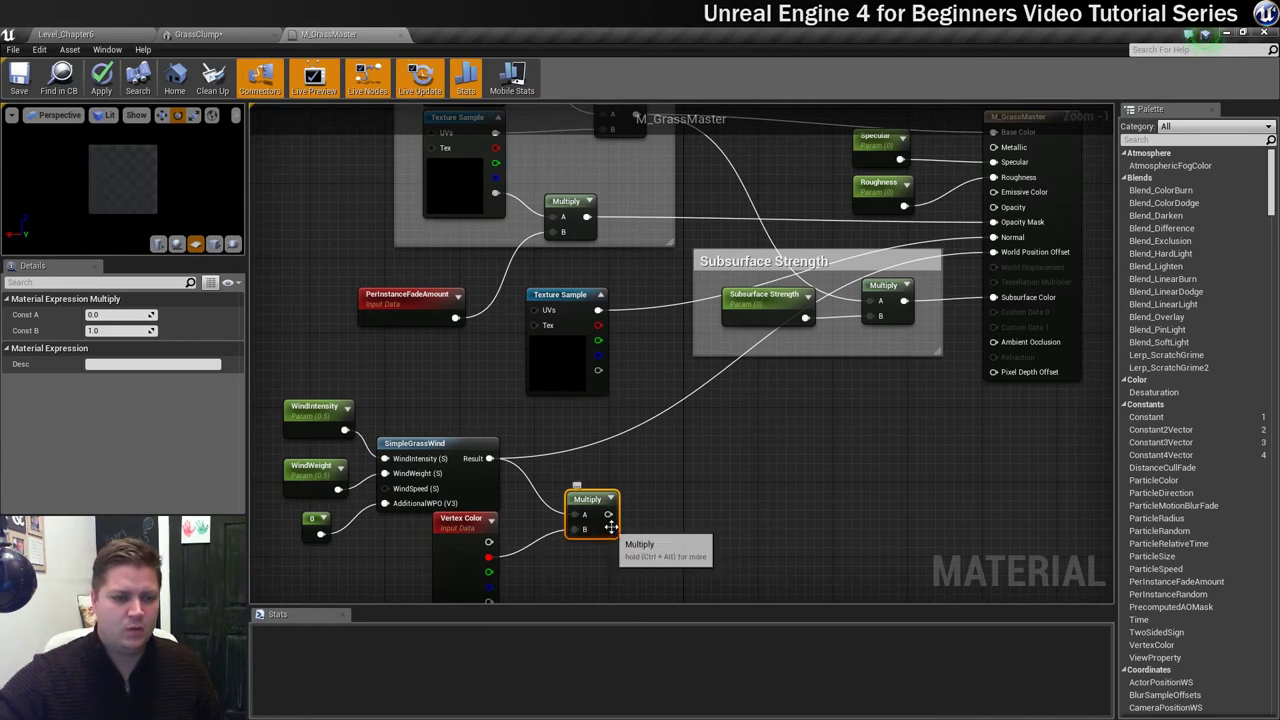
{"action": "left_click_drag", "start_coordinate": [608, 514], "coordinate": [1001, 252]}
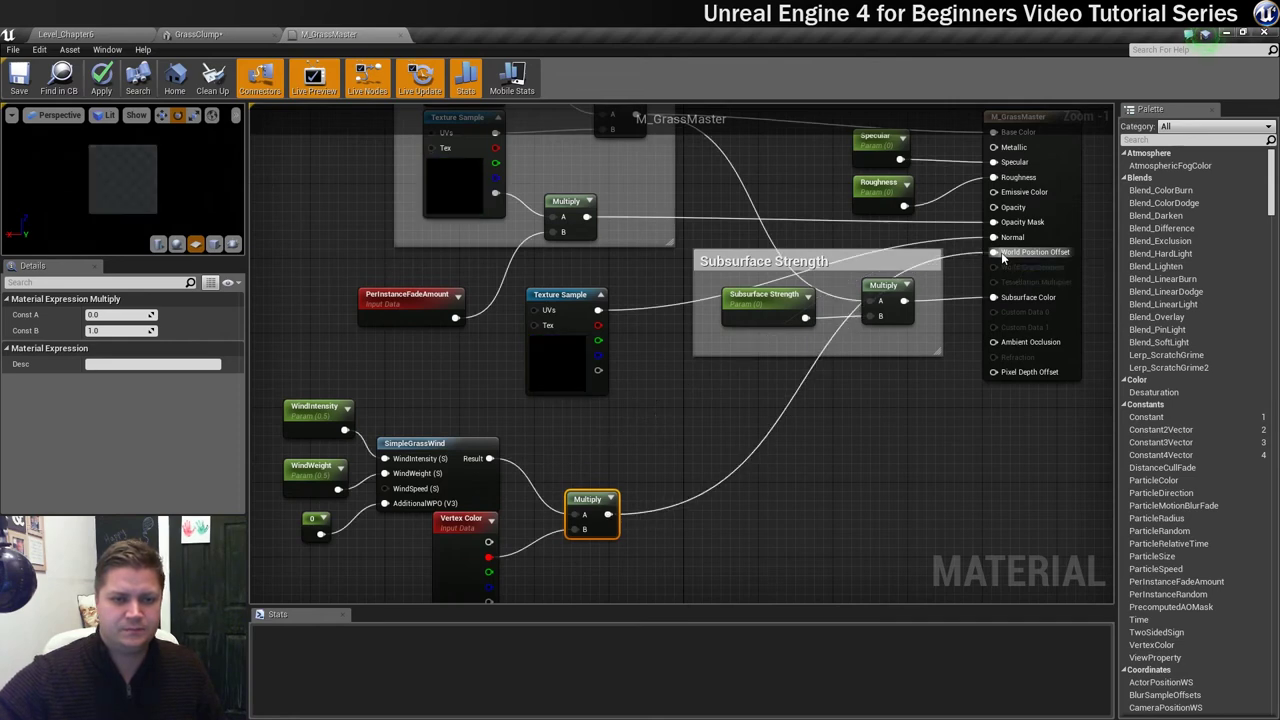
{"action": "left_click", "coordinate": [19, 80]}
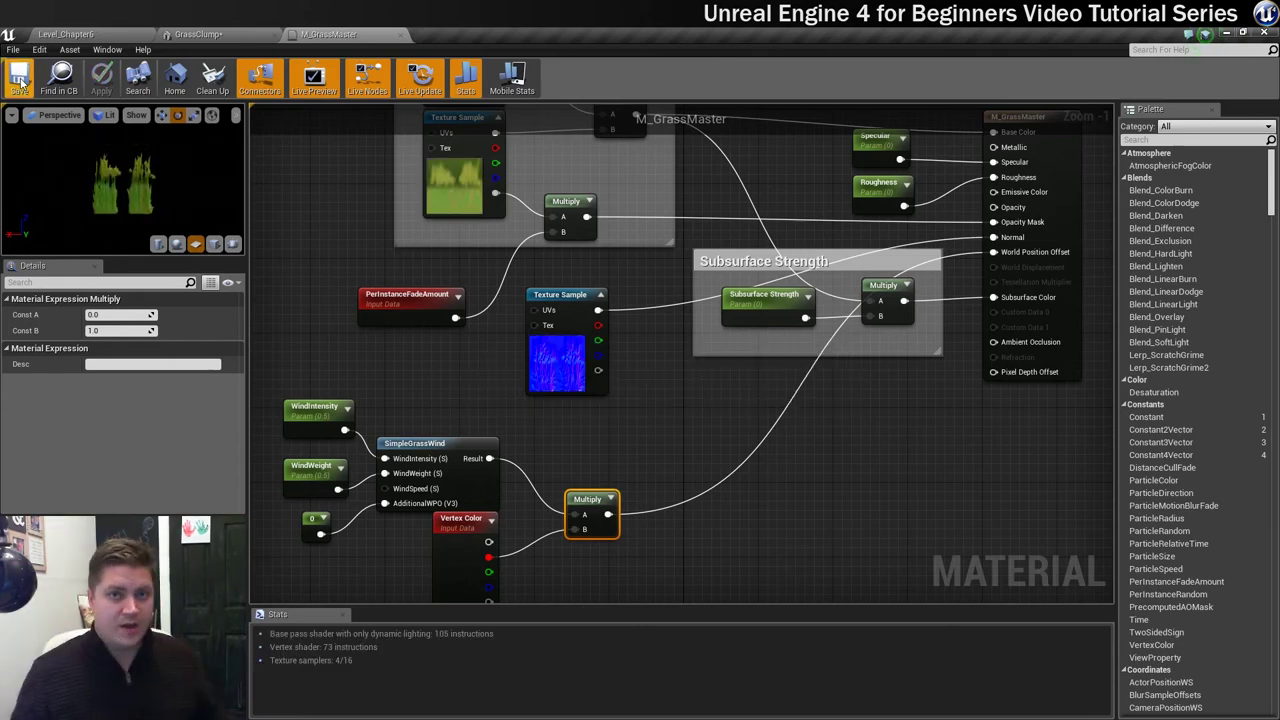
{"action": "left_click", "coordinate": [190, 34]}
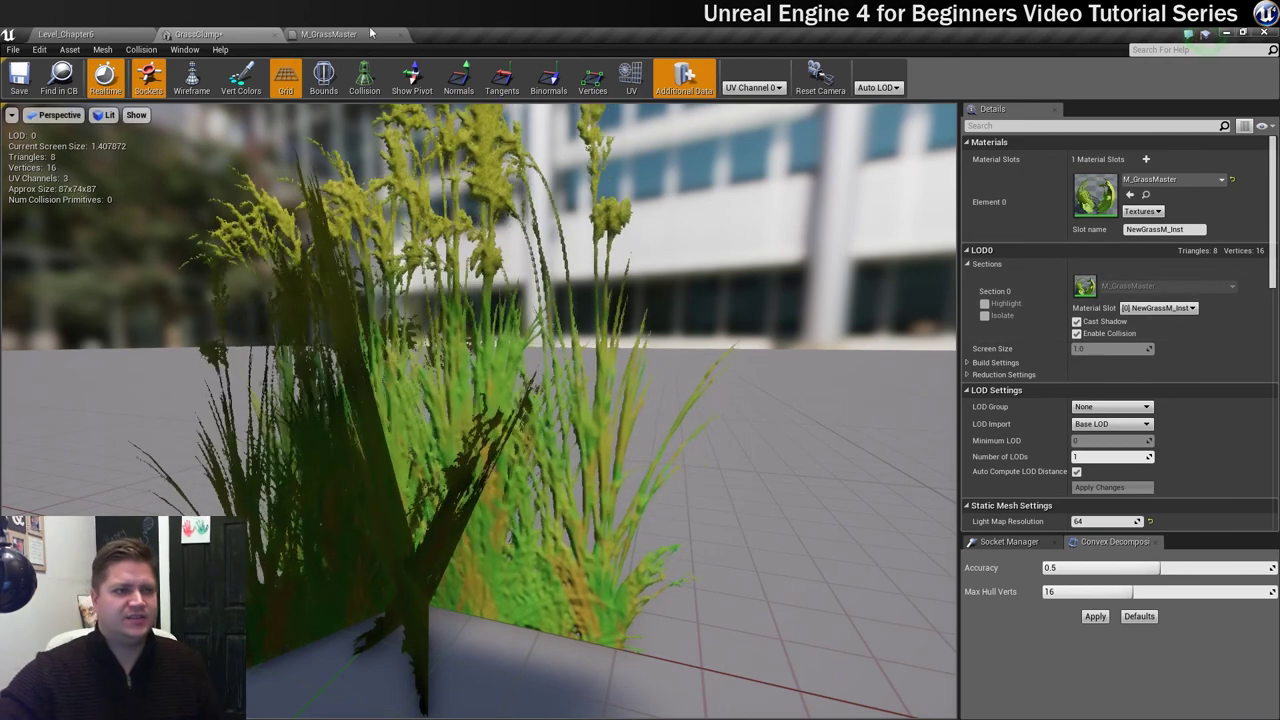
In the Level_Chapter6 content browser, create a material instance of M_GrassMaster named M_Grass_Inst.
{"action": "left_click", "coordinate": [73, 34]}
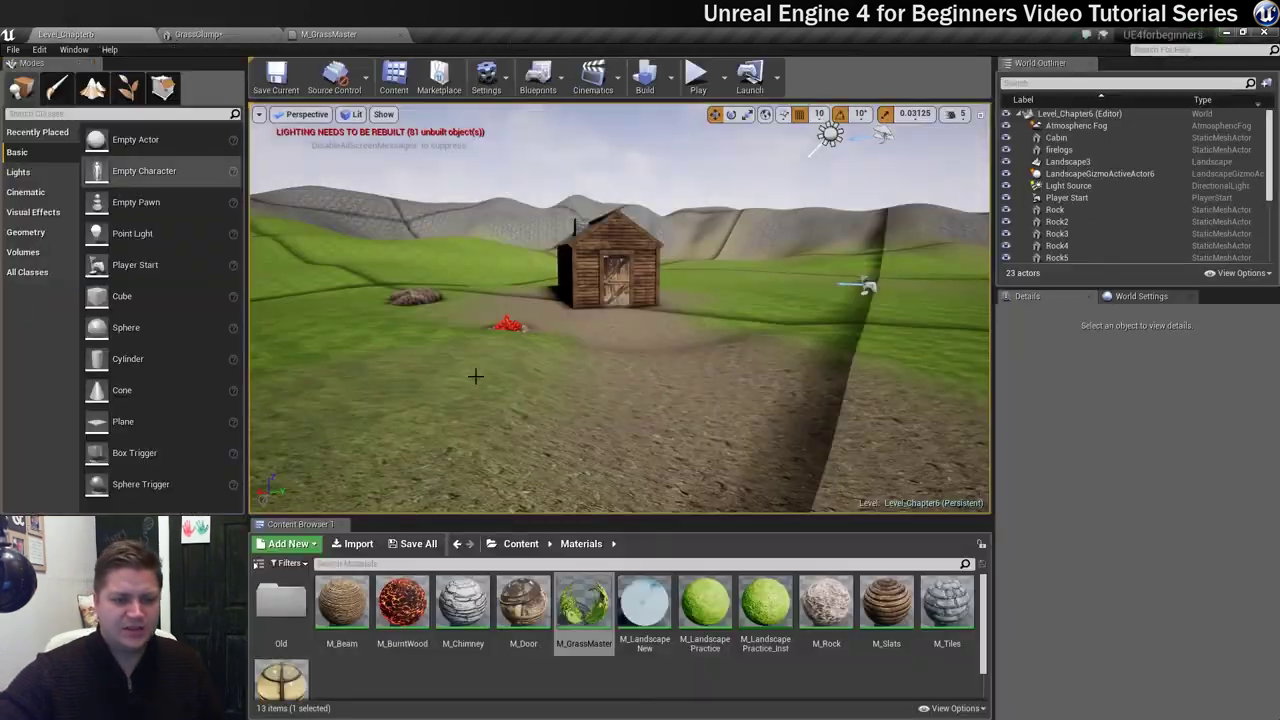
{"action": "right_click", "coordinate": [593, 600]}
{"action": "left_click", "coordinate": [658, 329]}
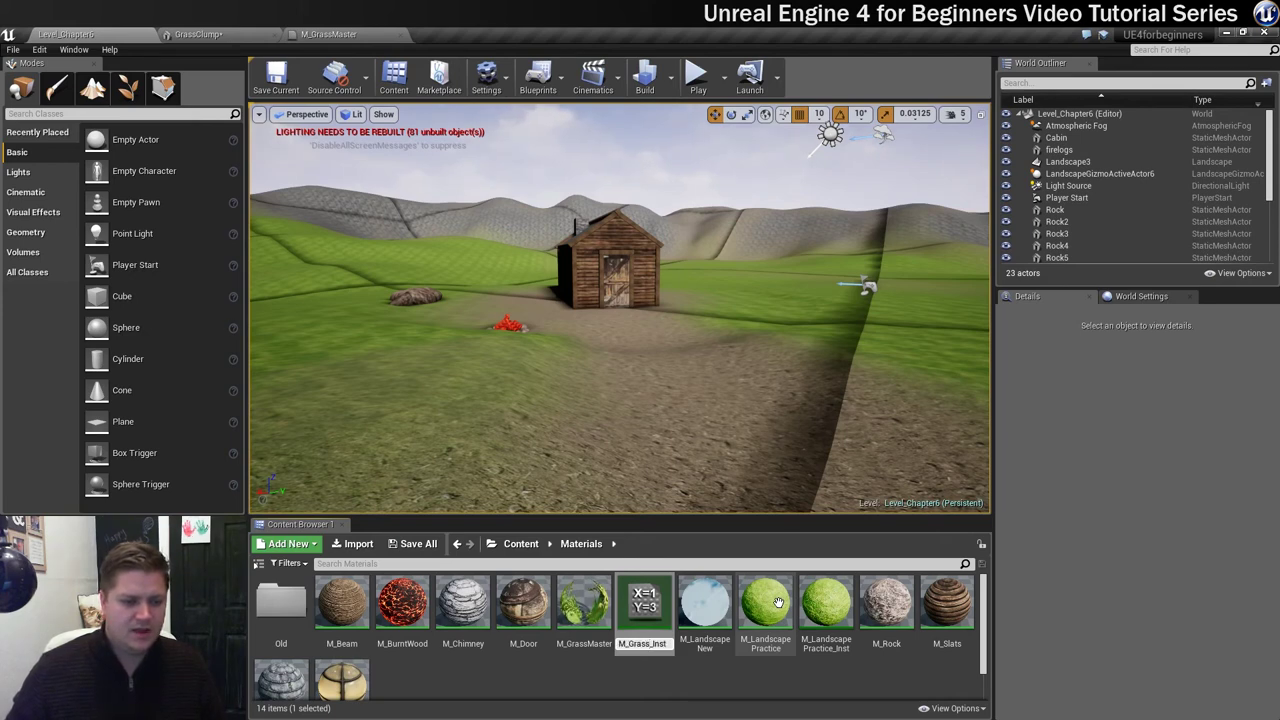
{"action": "key", "text": "Return"}
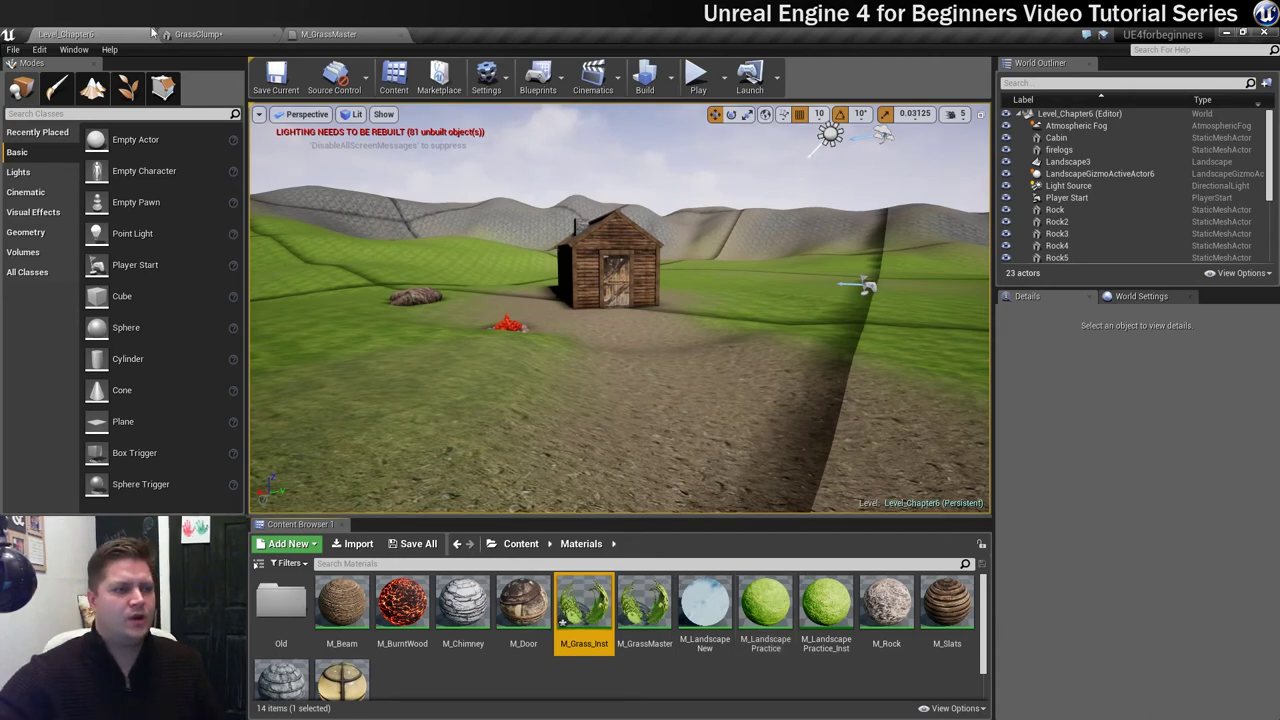
Assign M_Grass_Inst to Element 0 of the GrassClump mesh and save the mesh.
{"action": "left_click", "coordinate": [200, 35]}
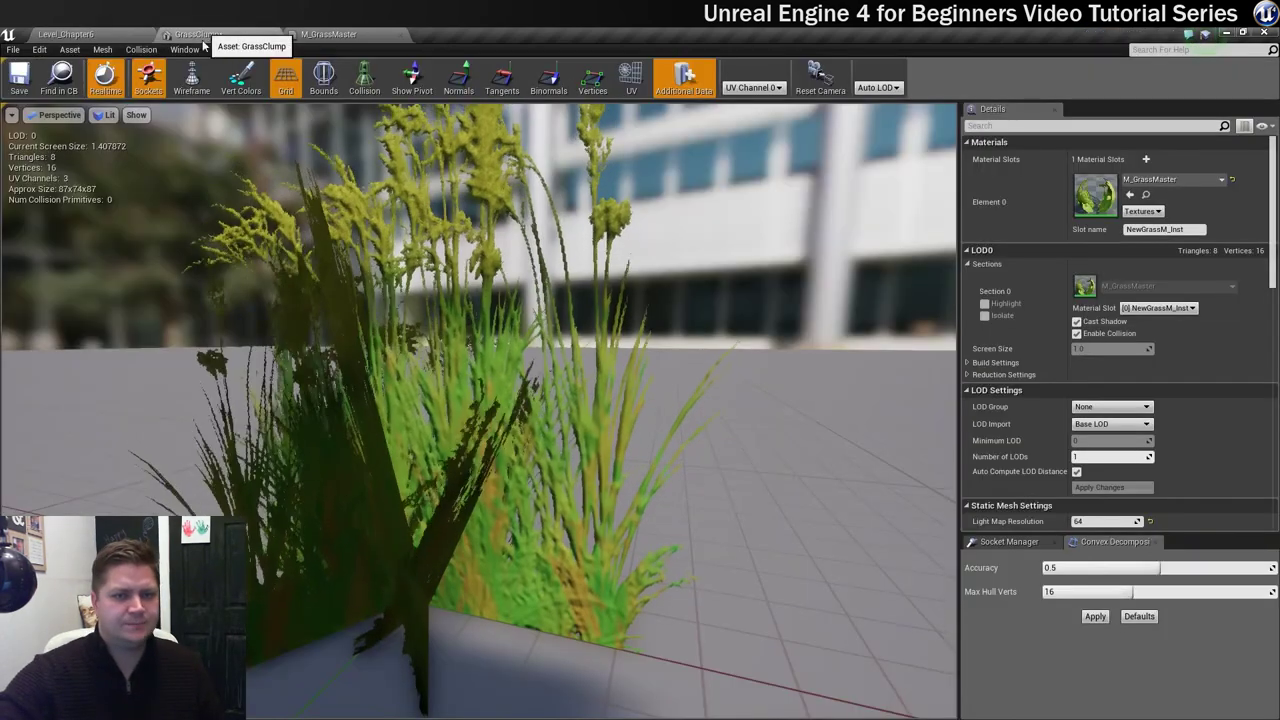
{"action": "left_click", "coordinate": [1178, 179]}
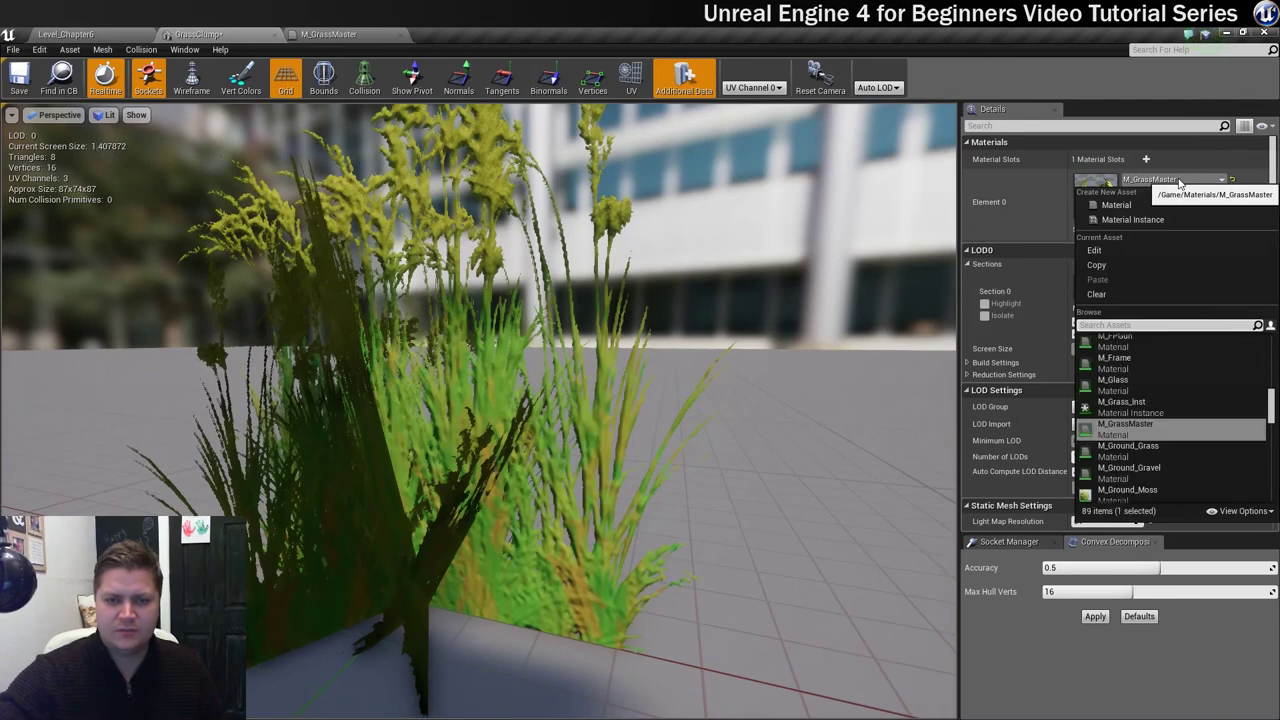
{"action": "left_click", "coordinate": [1149, 404]}
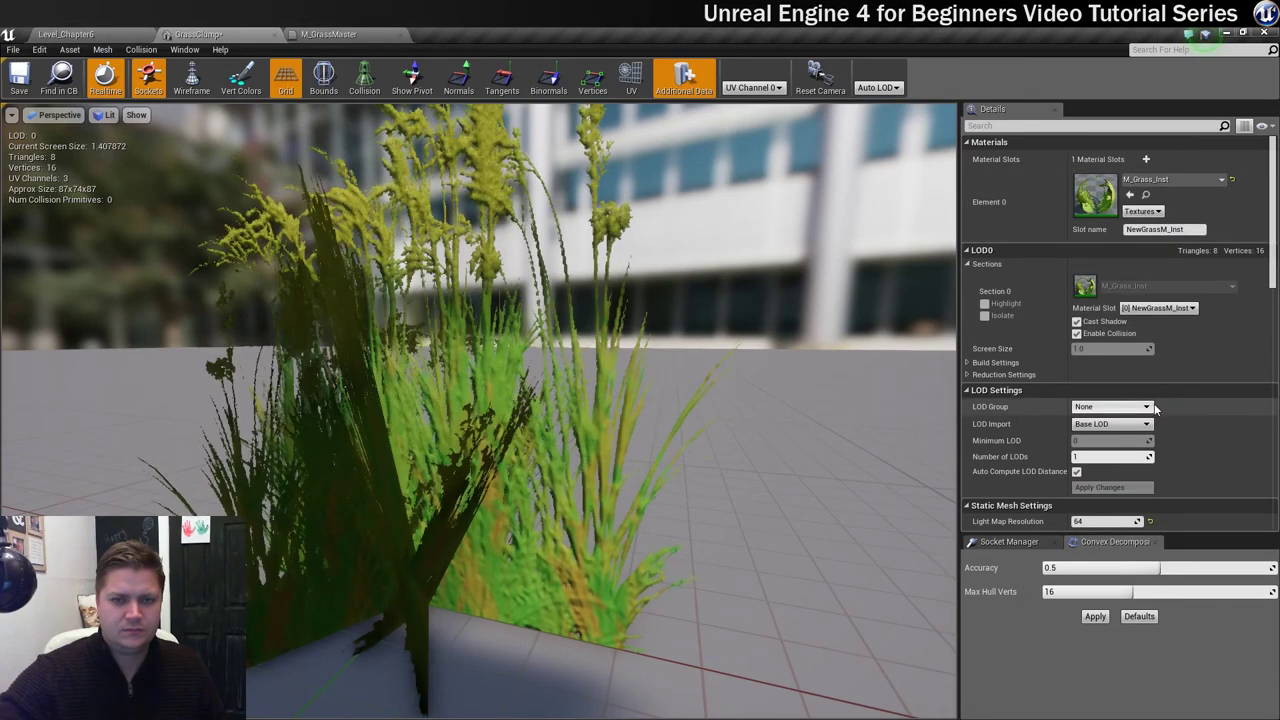
{"action": "left_click", "coordinate": [19, 76]}
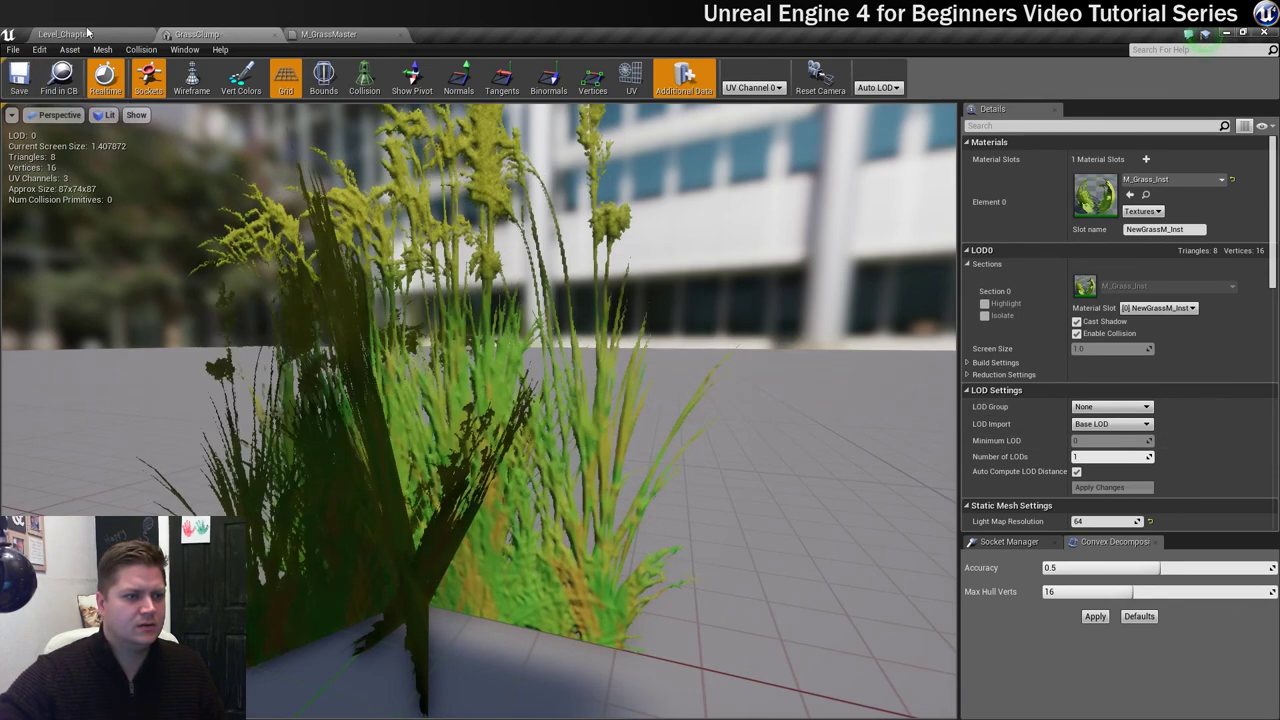
Open M_Grass_Inst from the level's content browser and detach its editor as a floating window over the level editor.
{"action": "left_click", "coordinate": [88, 33]}
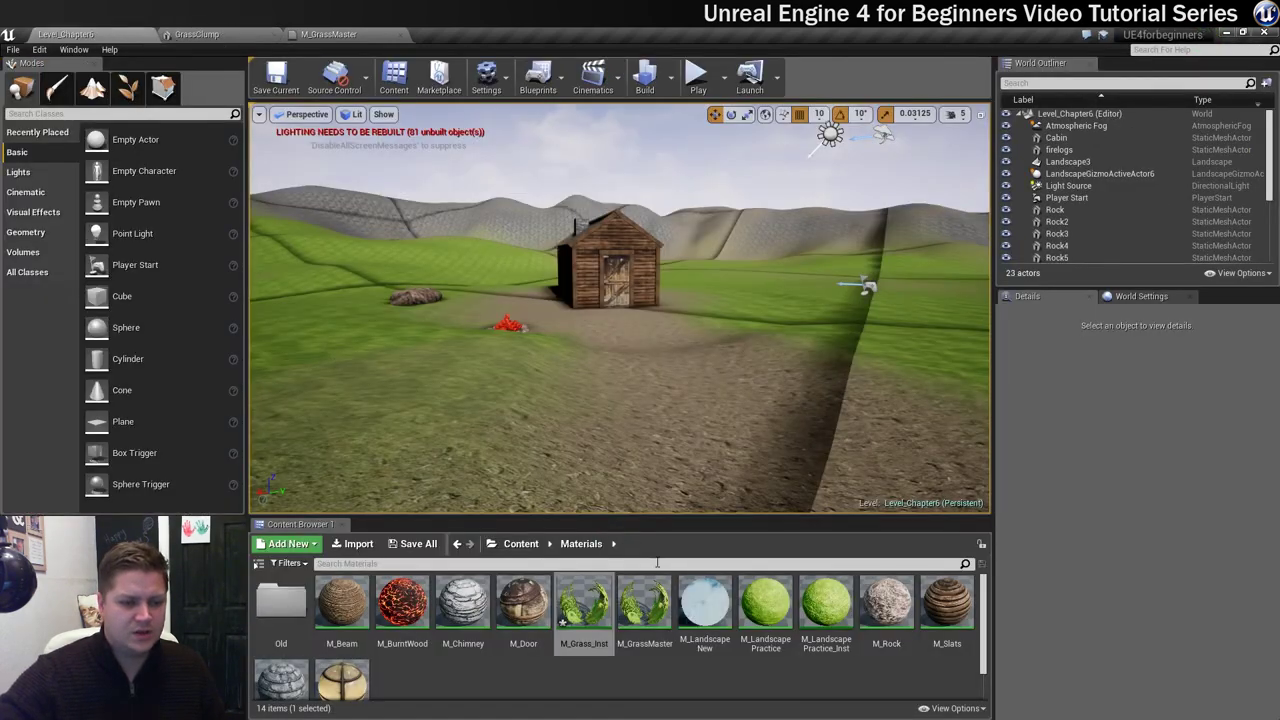
{"action": "double_click", "coordinate": [587, 607]}
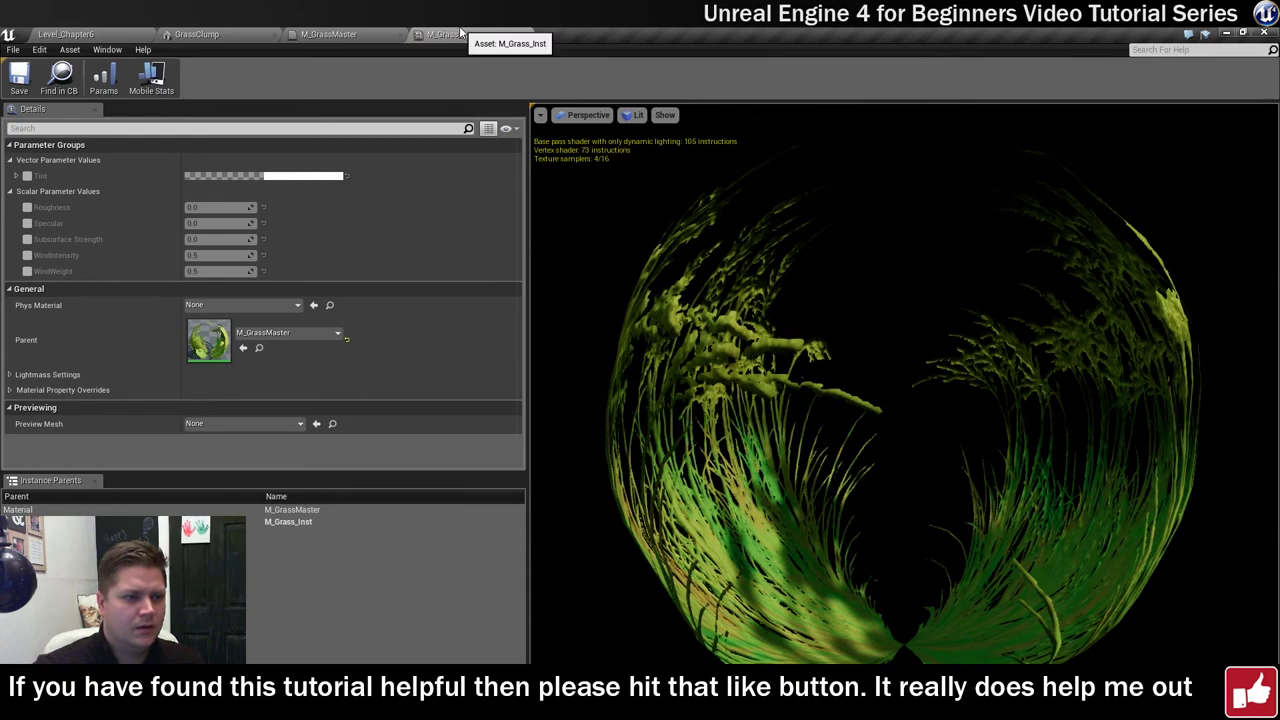
{"action": "left_click_drag", "start_coordinate": [465, 38], "coordinate": [786, 432]}
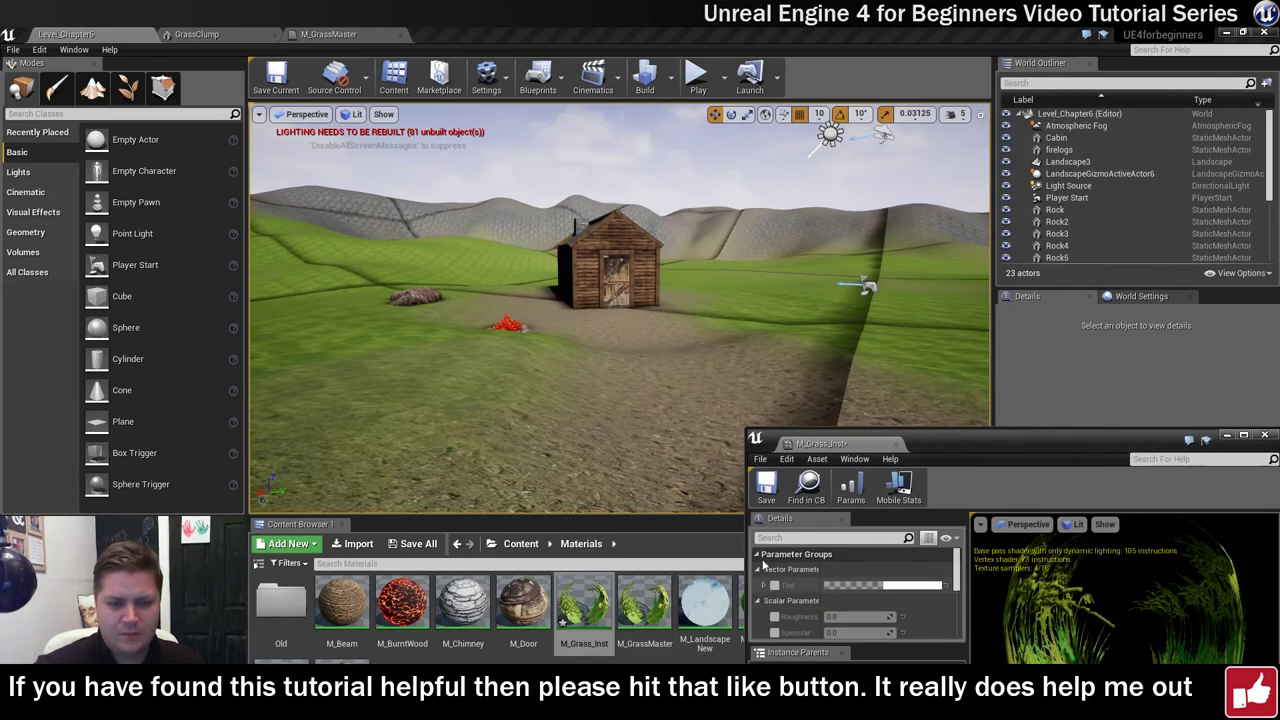
Place a GrassClump mesh from the Geometry folder on the grass in front of the cabin, then deselect it.
{"action": "left_click", "coordinate": [521, 544]}
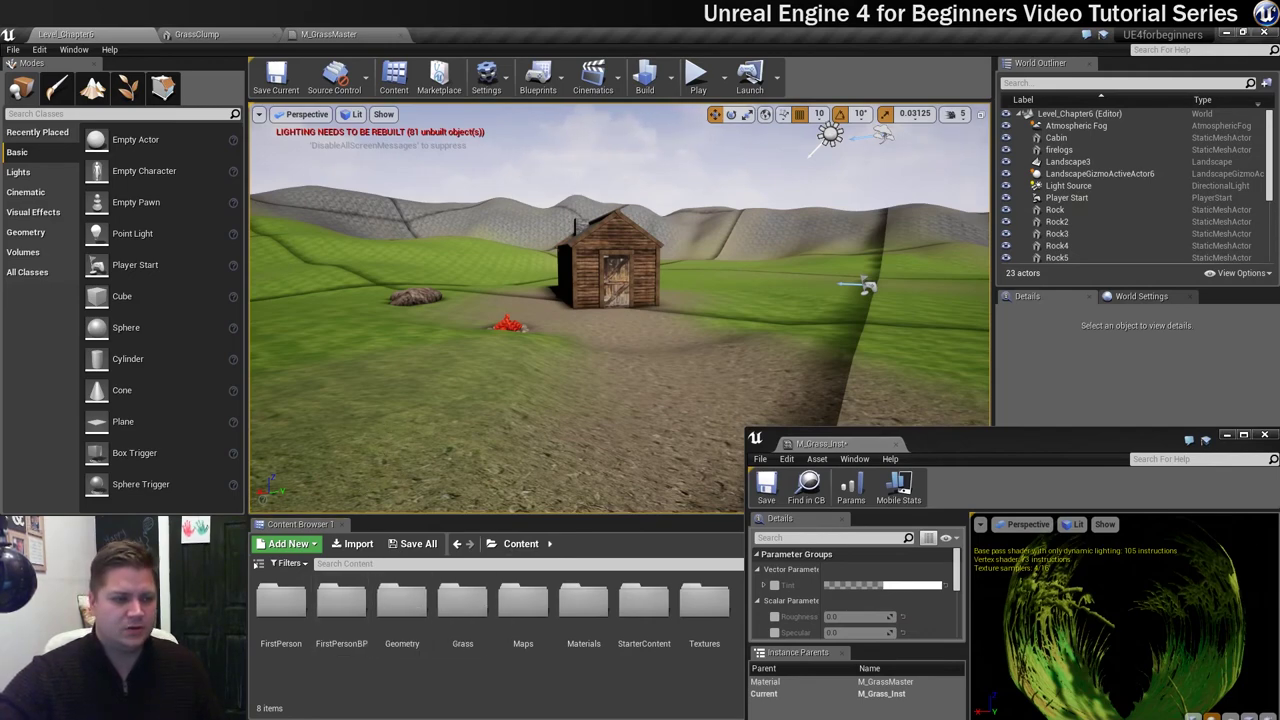
{"action": "right_click_drag", "start_coordinate": [355, 428], "coordinate": [355, 428]}
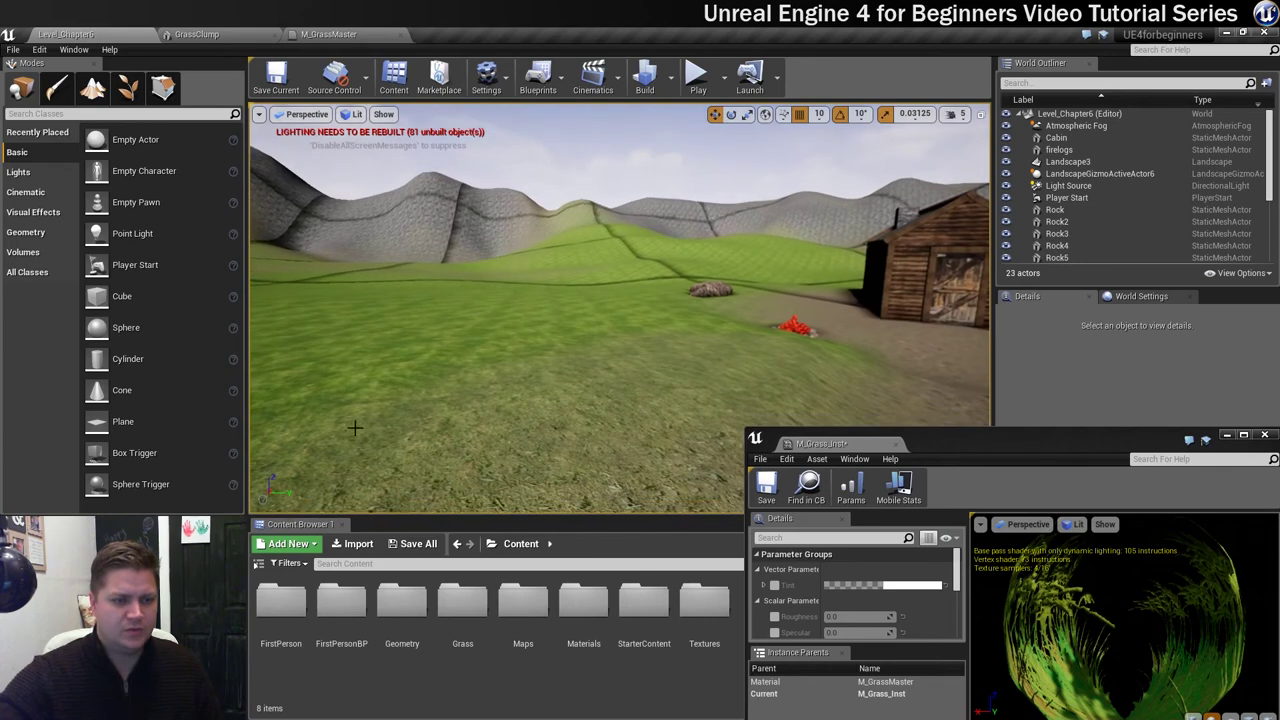
{"action": "double_click", "coordinate": [402, 605]}
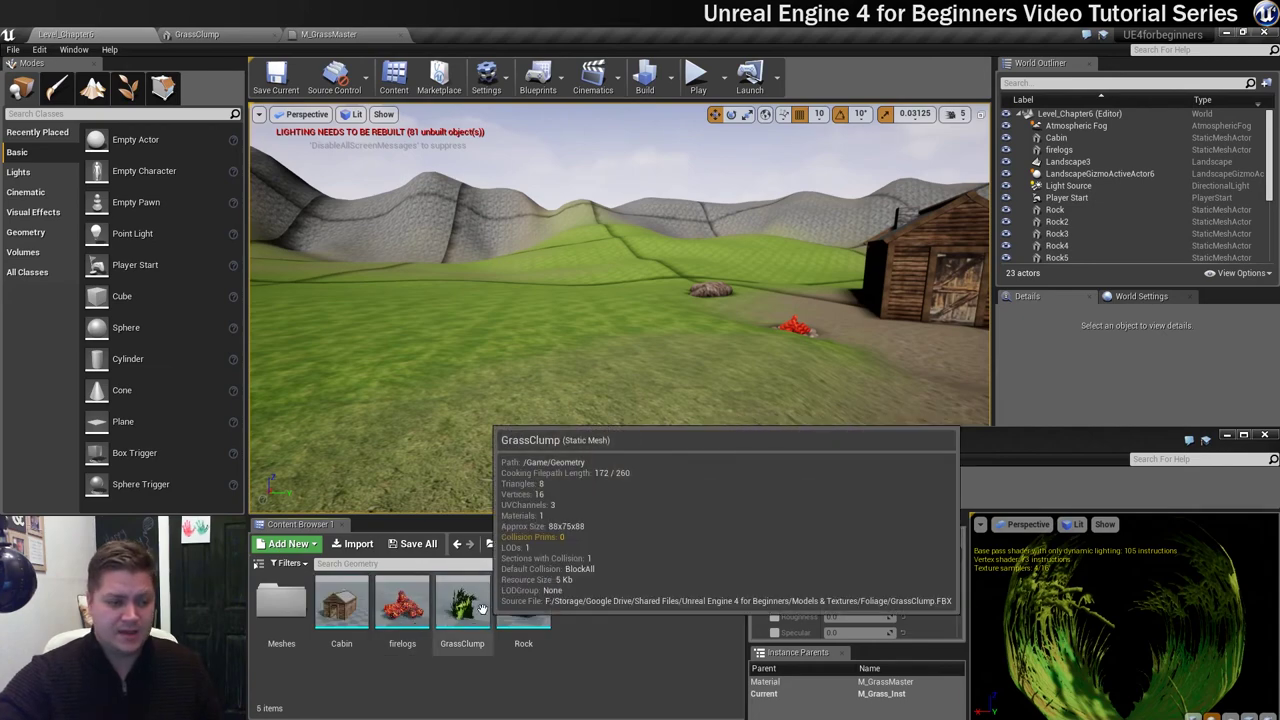
{"action": "left_click_drag", "start_coordinate": [483, 608], "coordinate": [553, 457]}
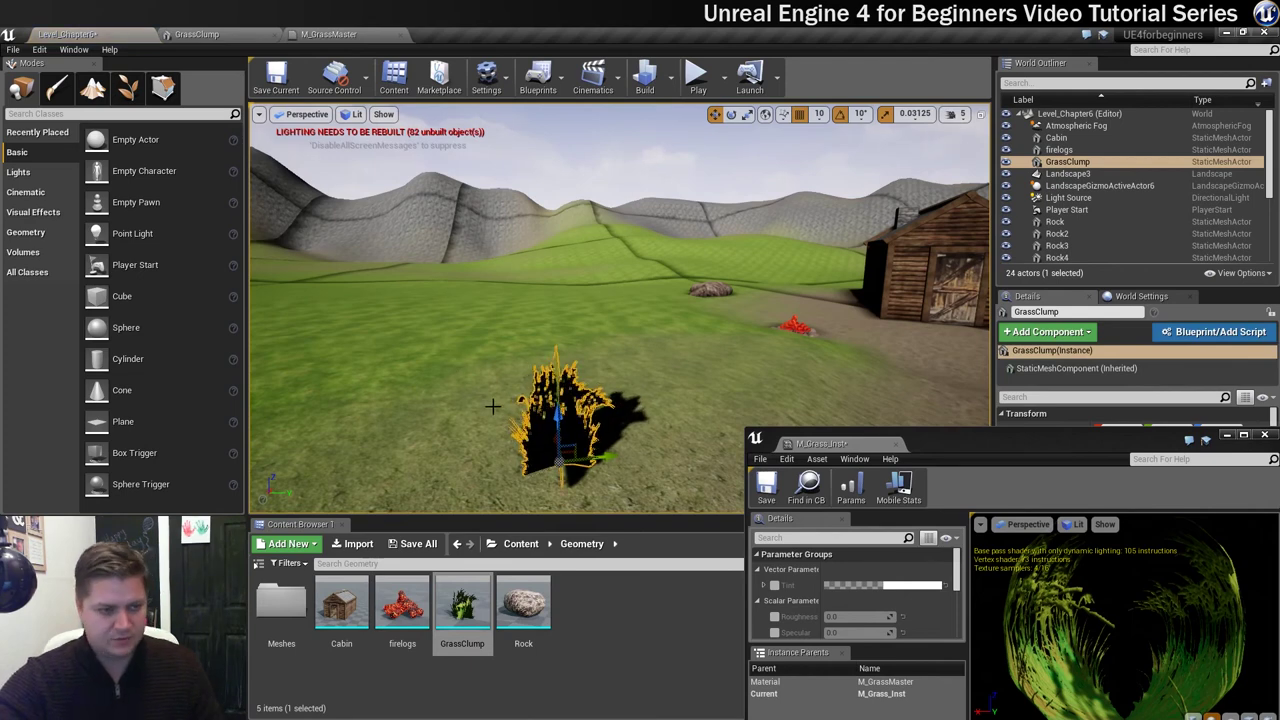
{"action": "key", "text": "Escape"}
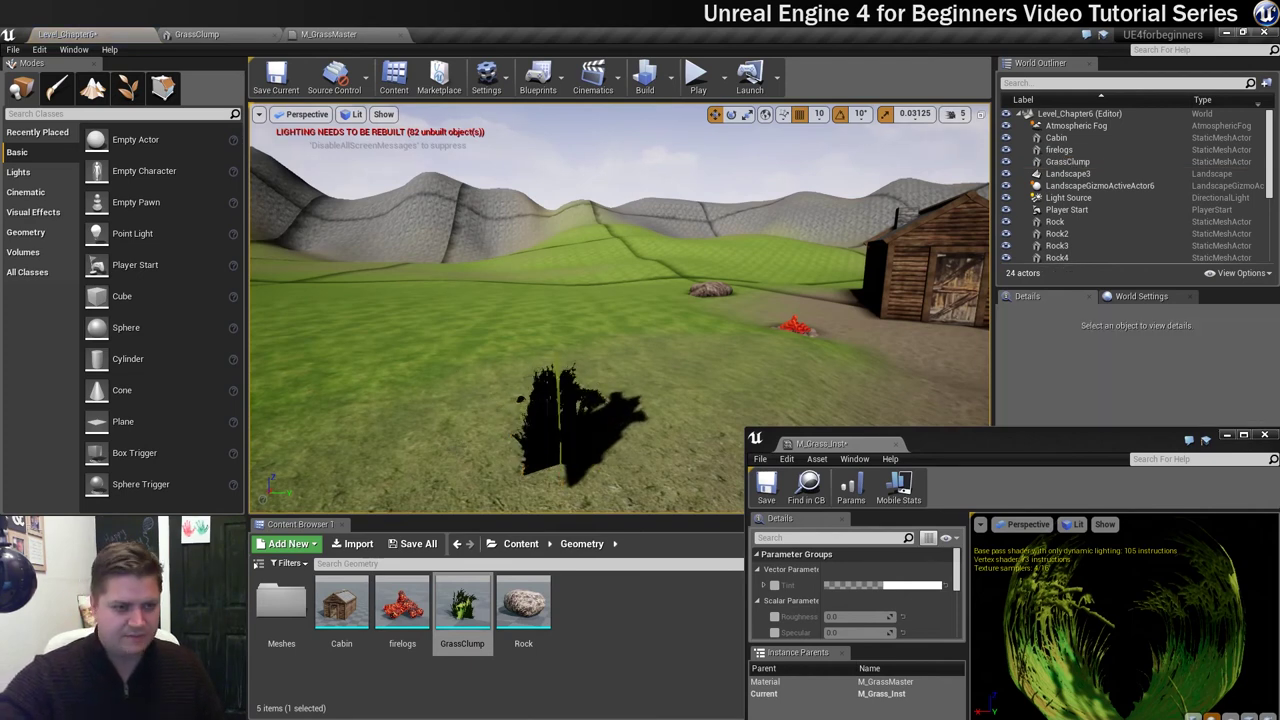
Focus on the placed GrassClump and inspect its shading from several angles in the level.
{"action": "left_click", "coordinate": [560, 420]}
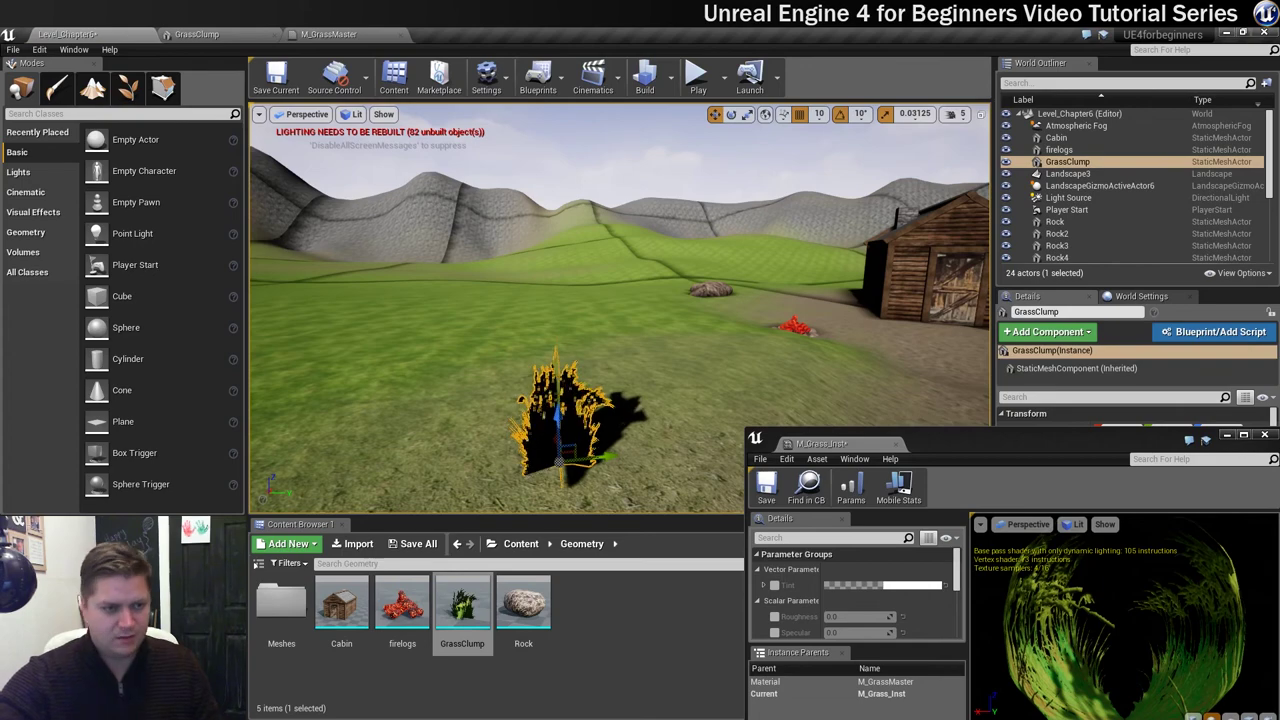
{"action": "key", "text": "f"}
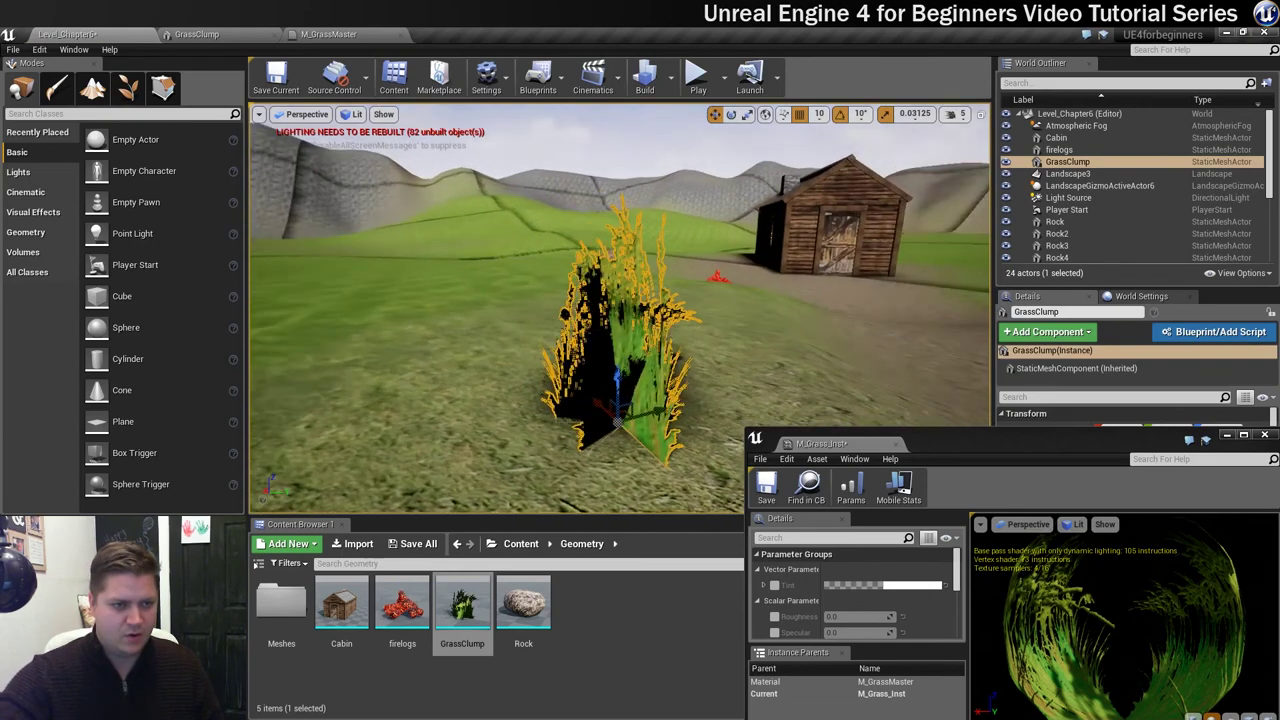
{"action": "left_click_drag", "start_coordinate": [620, 300], "coordinate": [660, 300], "text": "alt"}
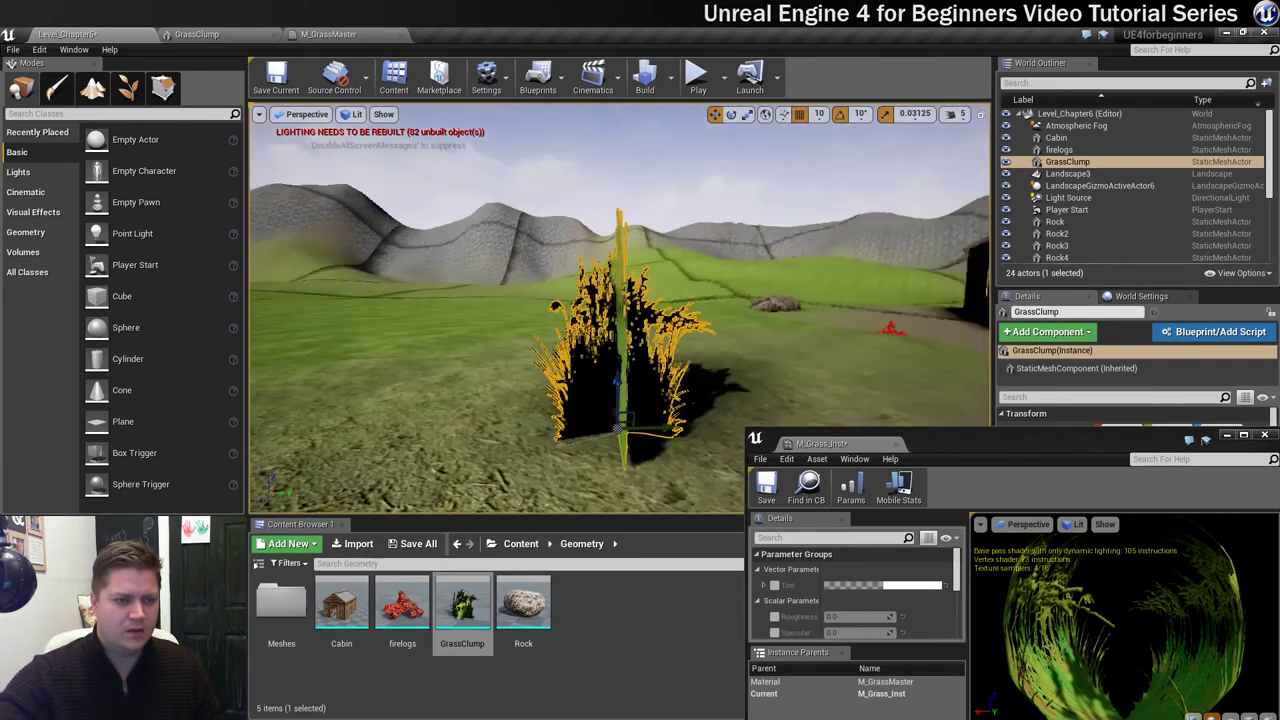
{"action": "mouse_move", "coordinate": [444, 414]}
{"action": "left_mouse_down", "text": "alt"}
{"action": "mouse_move", "coordinate": [520, 414]}
{"action": "mouse_move", "coordinate": [444, 414]}
{"action": "left_mouse_up", "text": "alt"}
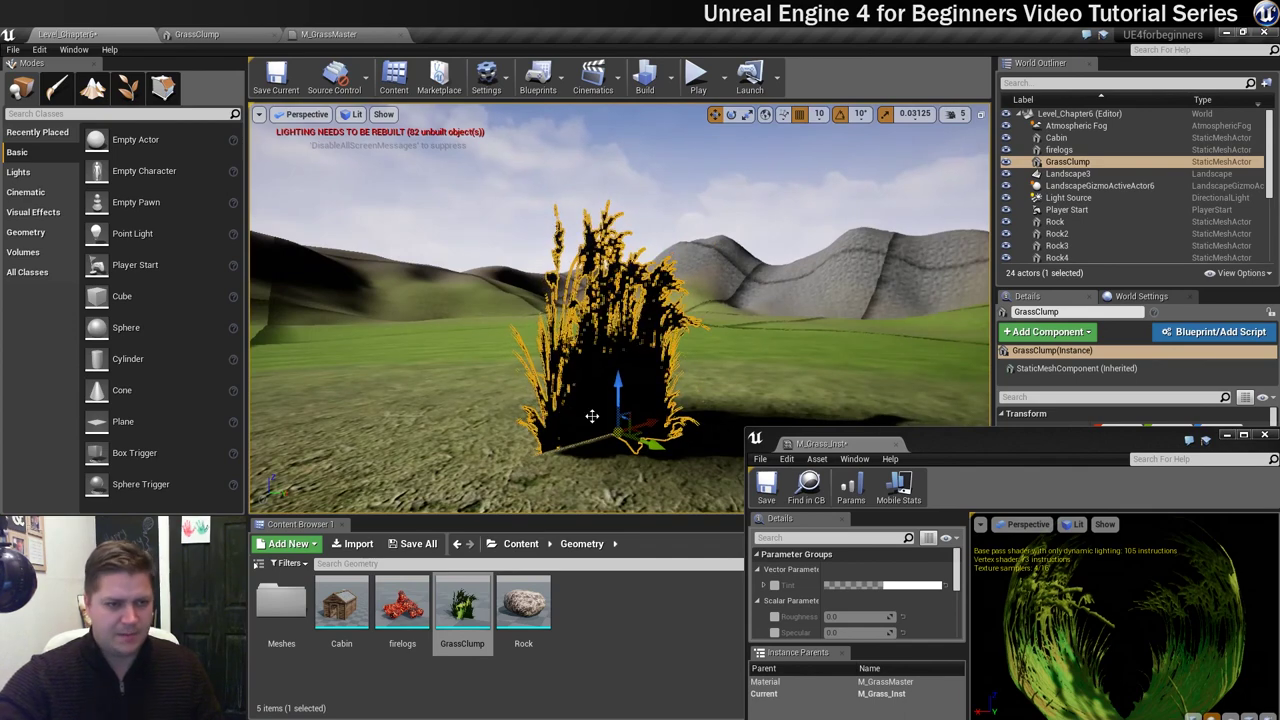
{"action": "key", "text": "Escape"}
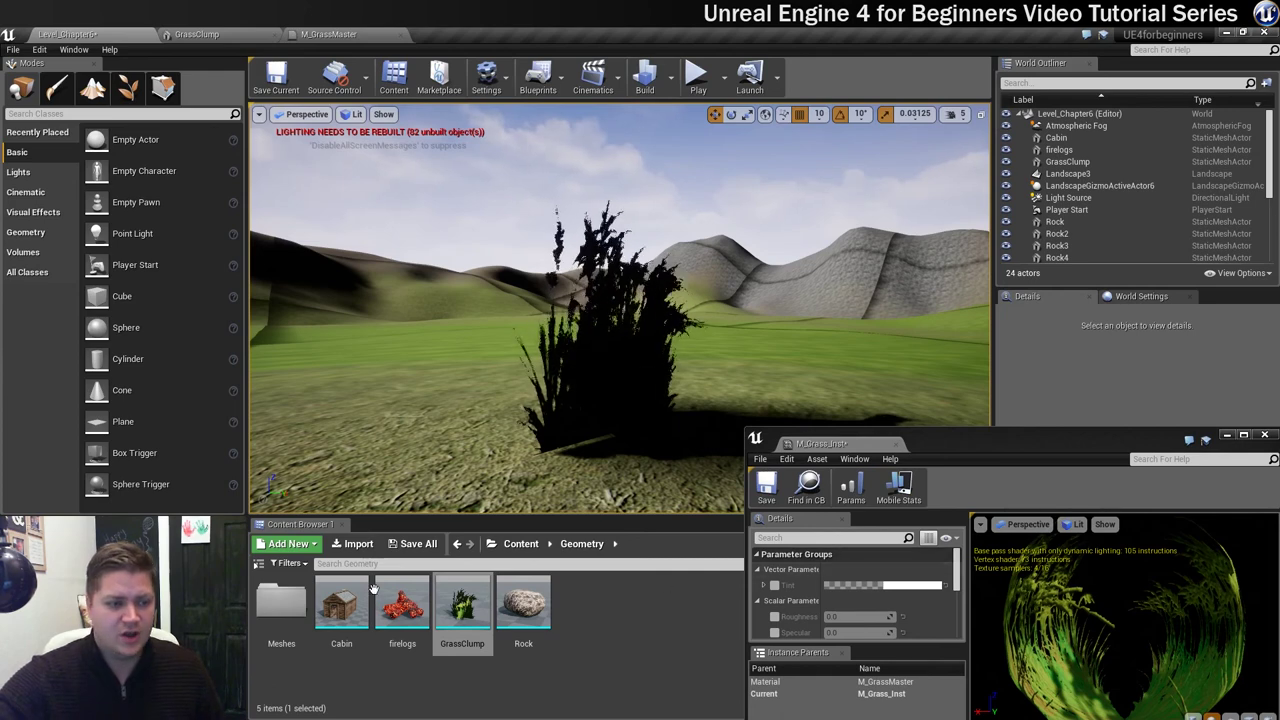
Save the level, M_Grass_Inst and the GrassClump textures, and reposition the floating M_Grass_Inst window so all its parameters can be reached.
{"action": "left_click", "coordinate": [416, 553]}
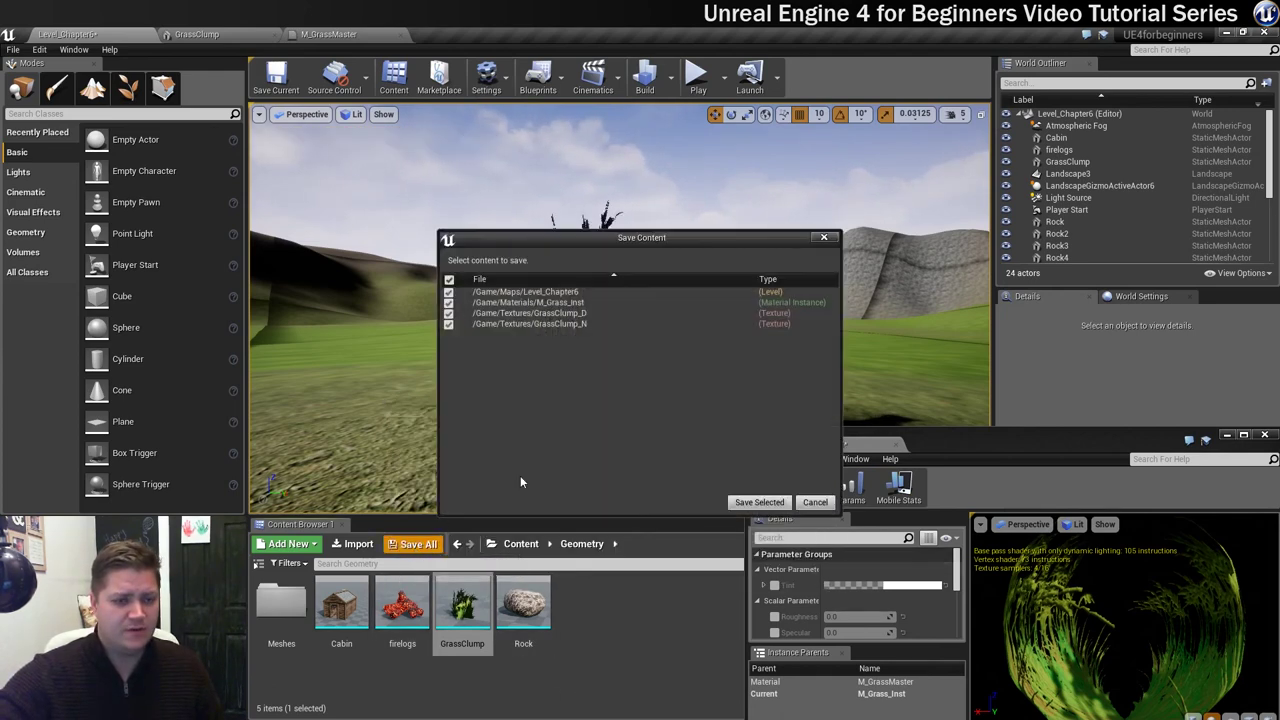
{"action": "left_click", "coordinate": [757, 503]}
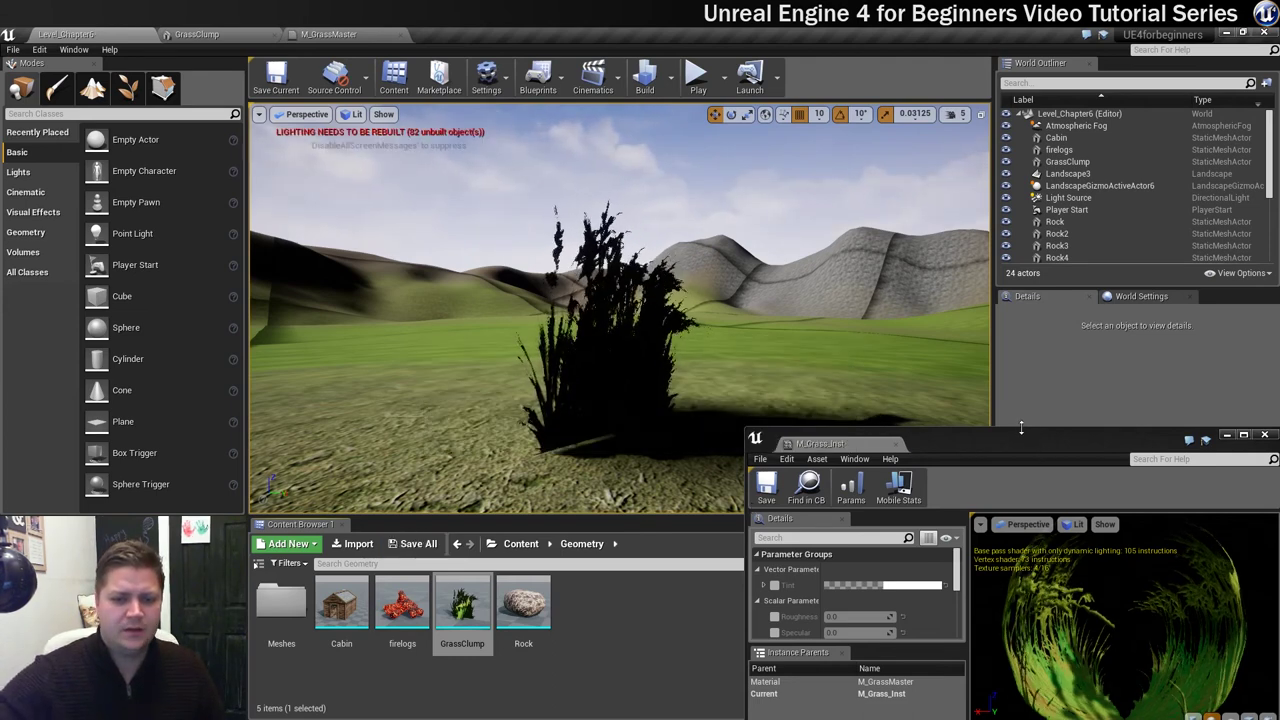
{"action": "left_click_drag", "start_coordinate": [1023, 433], "coordinate": [1027, 121]}
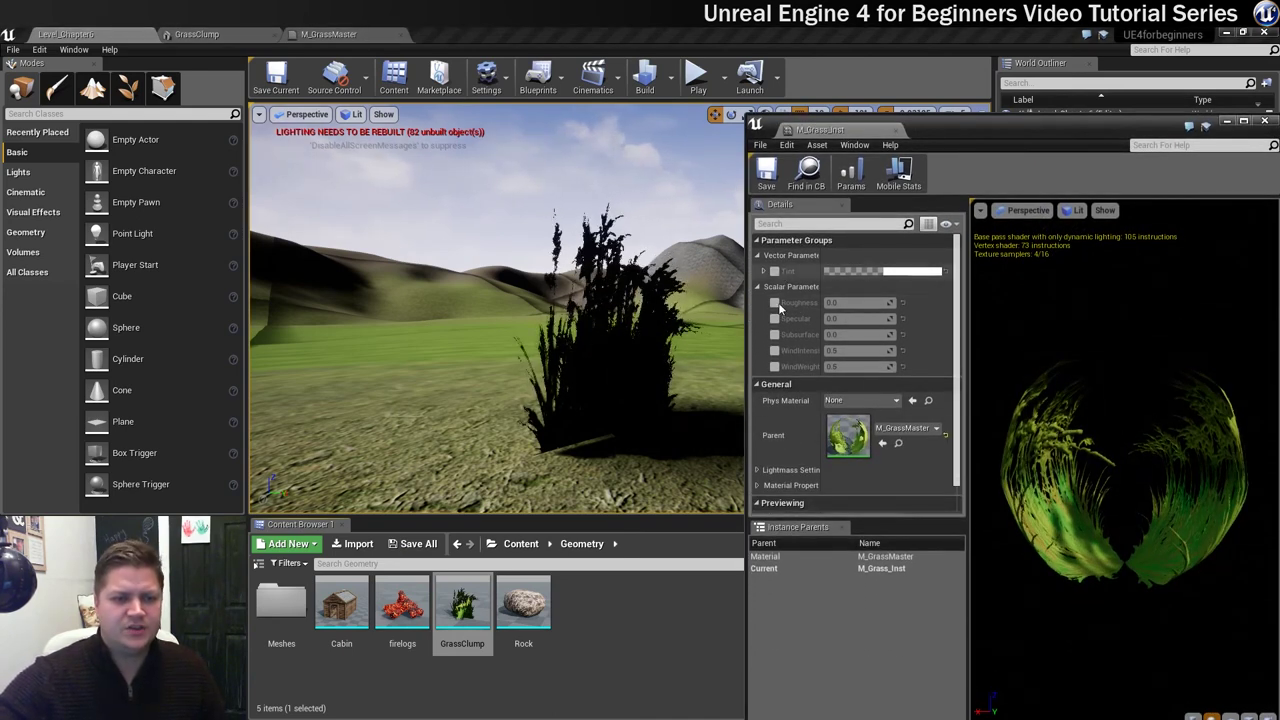
Override the M_Grass_Inst scalar parameters with Subsurface Strength 4, Roughness 1 and Specular 1.
{"action": "left_click", "coordinate": [774, 335]}
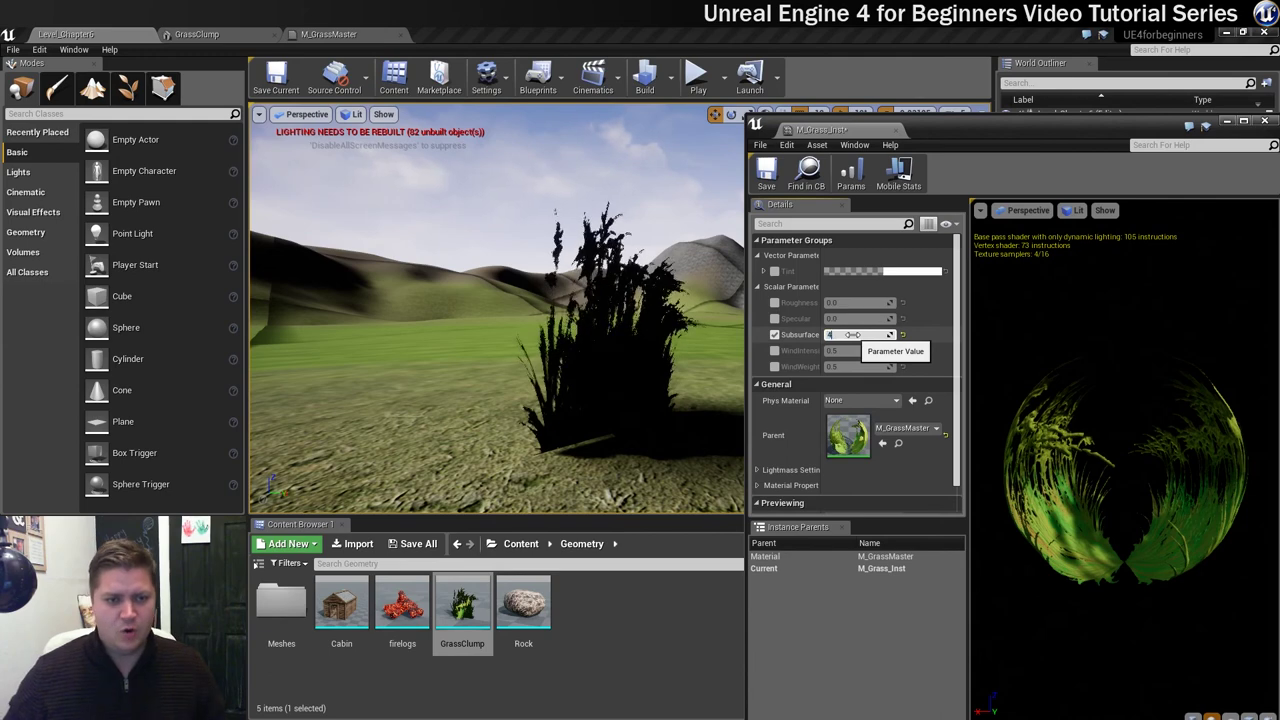
{"action": "key", "text": "Return"}
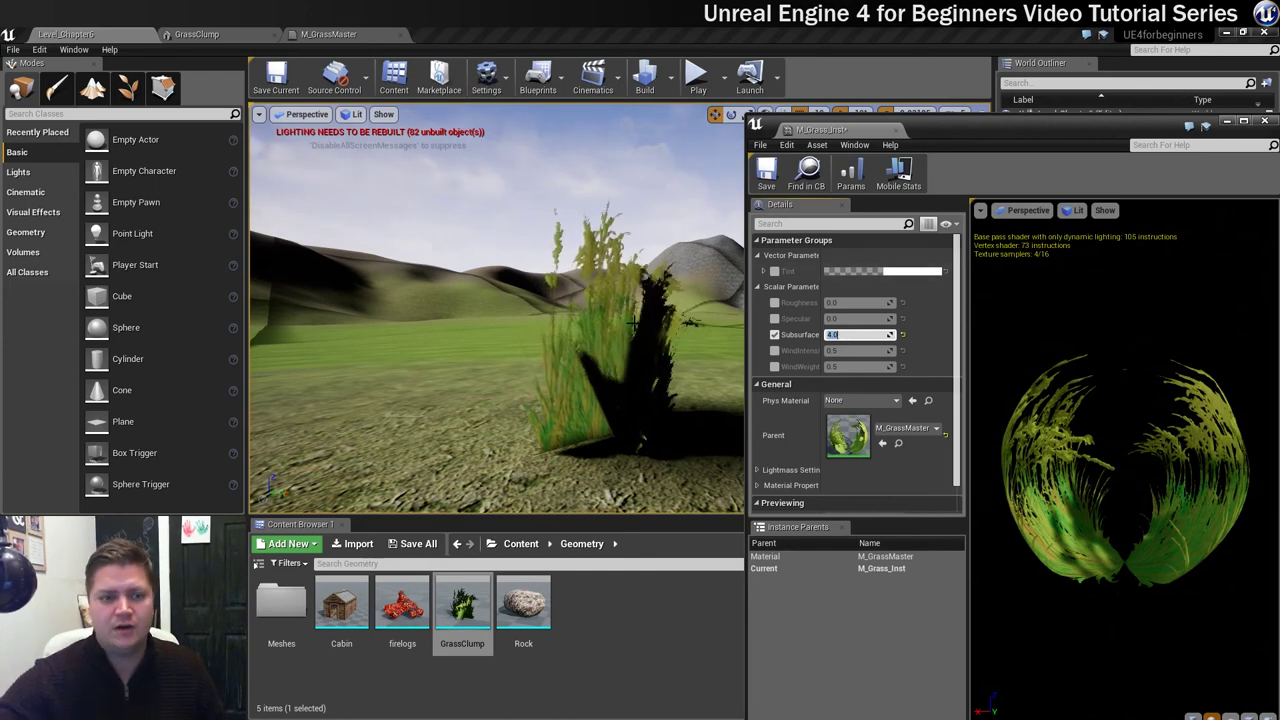
{"action": "left_click", "coordinate": [774, 303]}
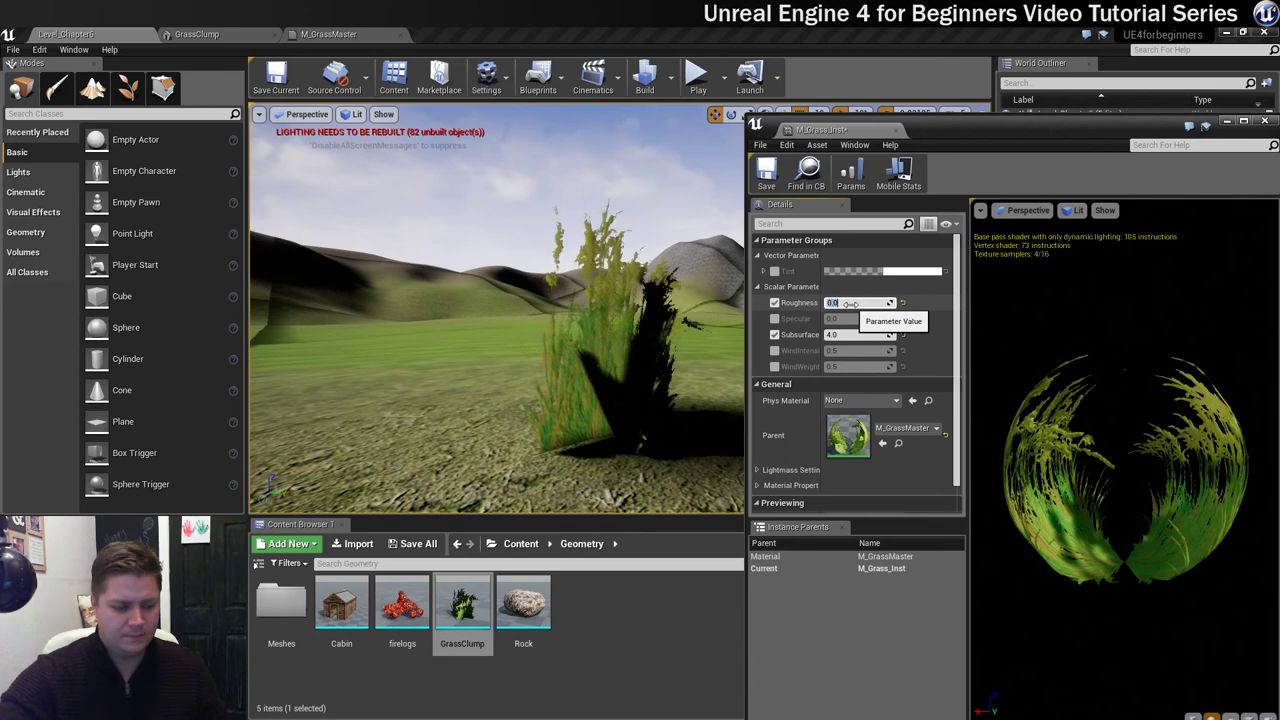
{"action": "type", "text": "1"}
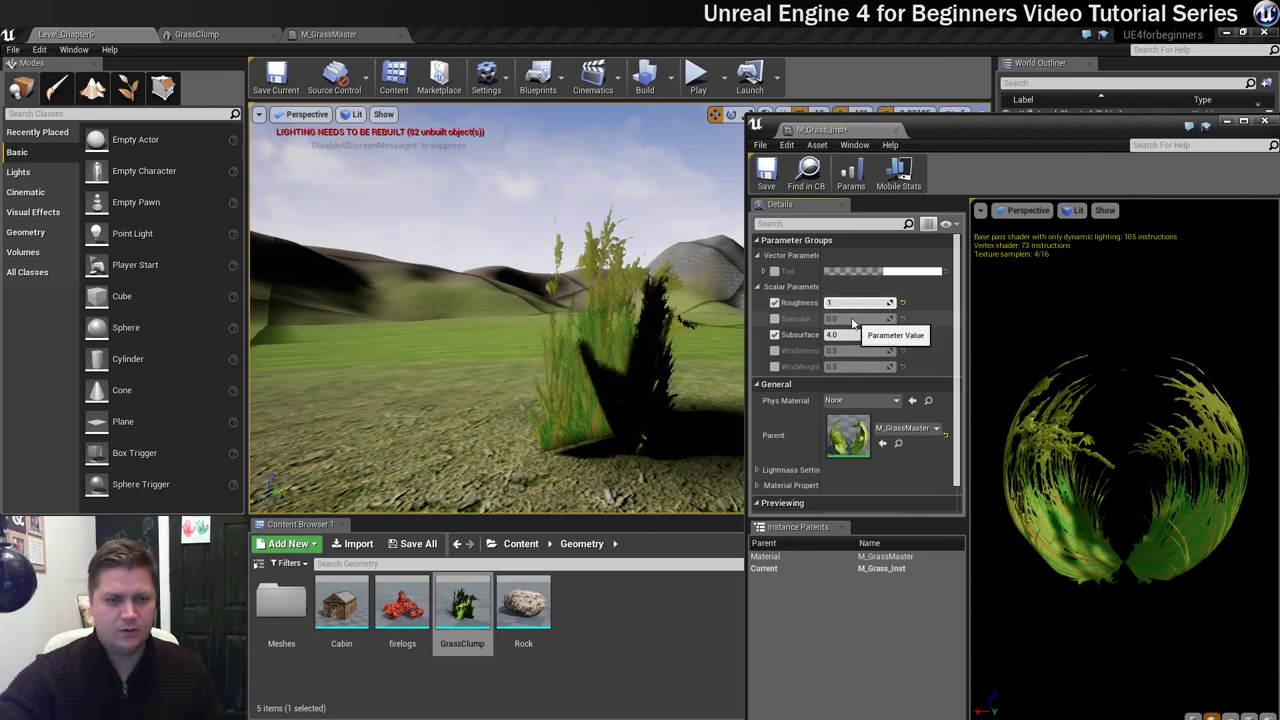
{"action": "left_click", "coordinate": [774, 319]}
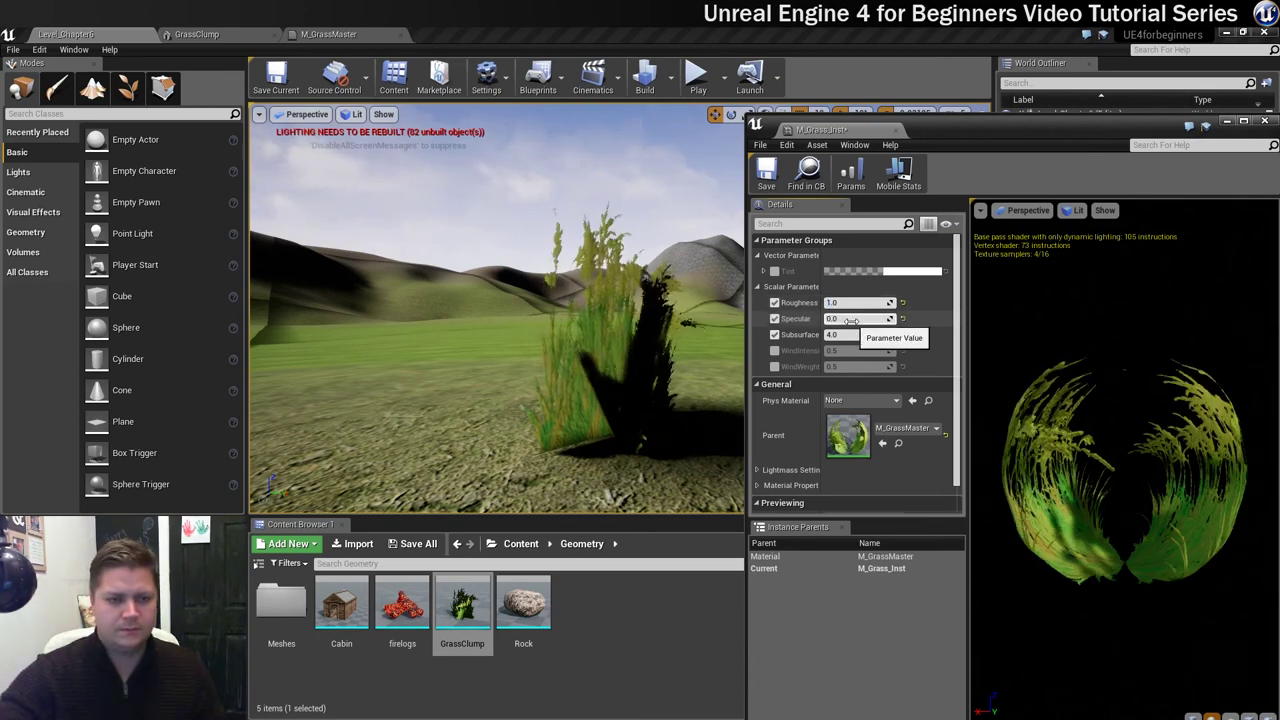
{"action": "type", "text": "1"}
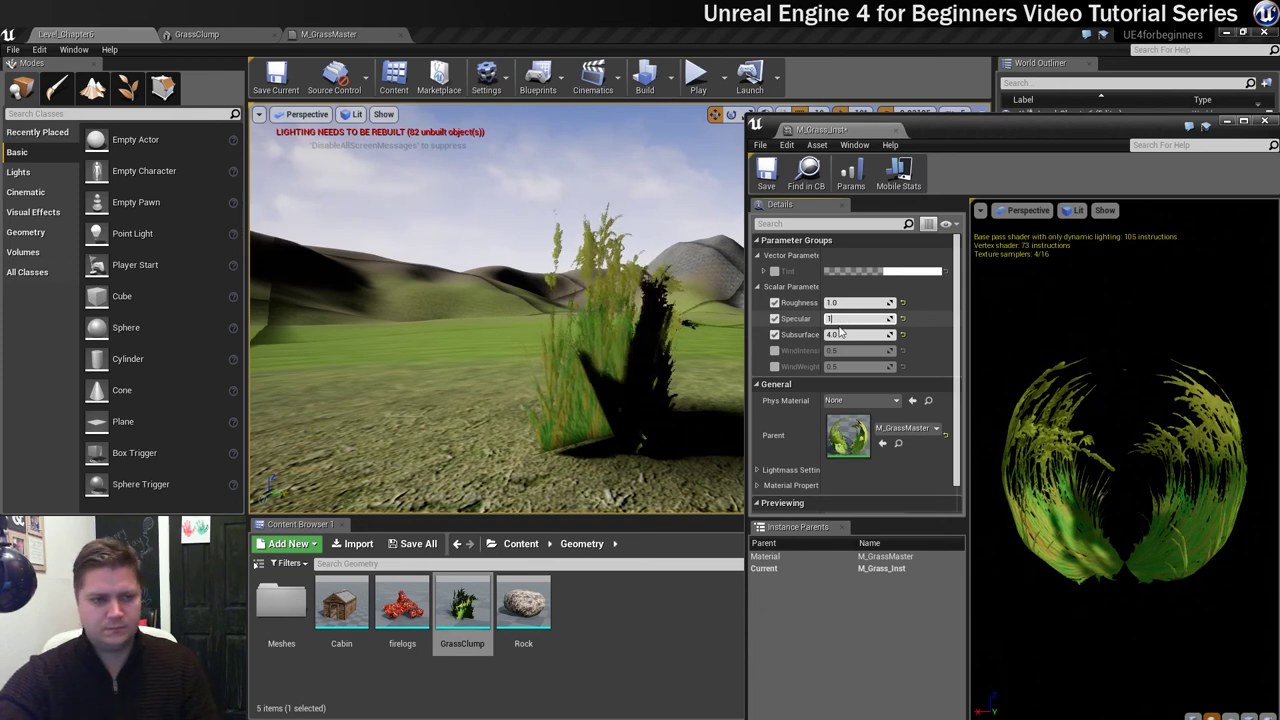
{"action": "key", "text": "Return"}
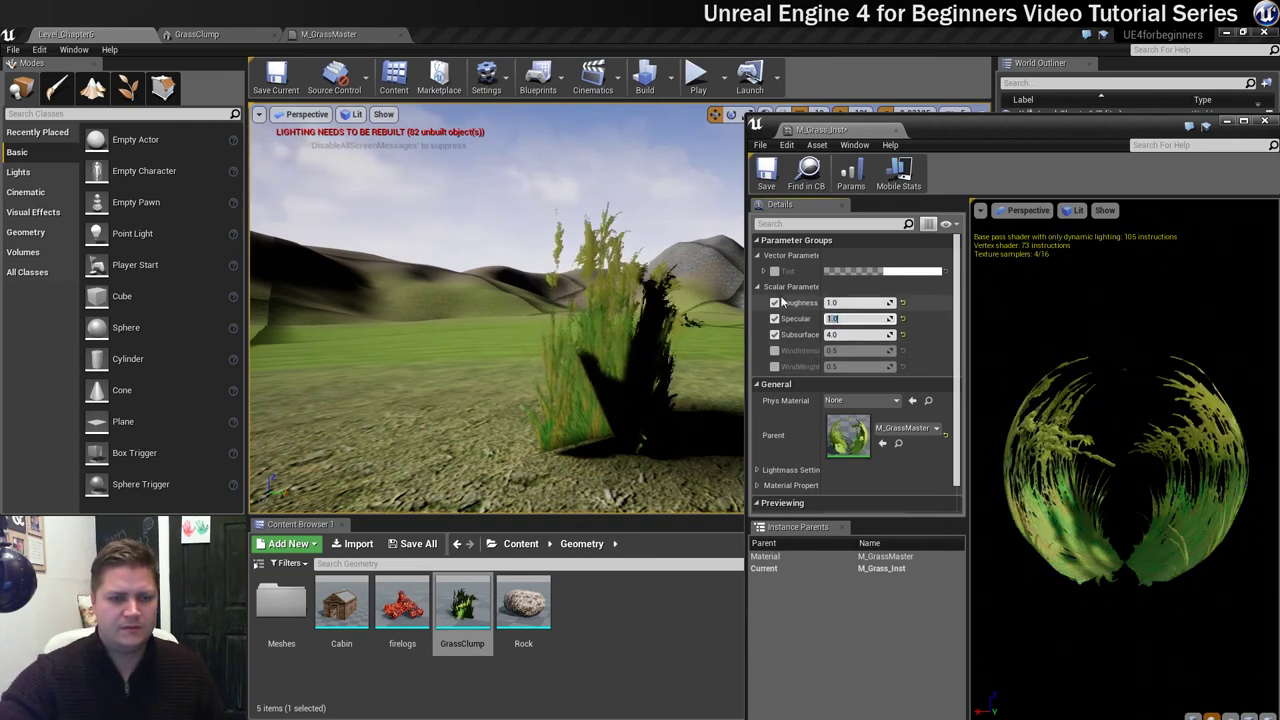
{"action": "scroll", "coordinate": [838, 332], "scroll_direction": "down", "scroll_amount": 1}
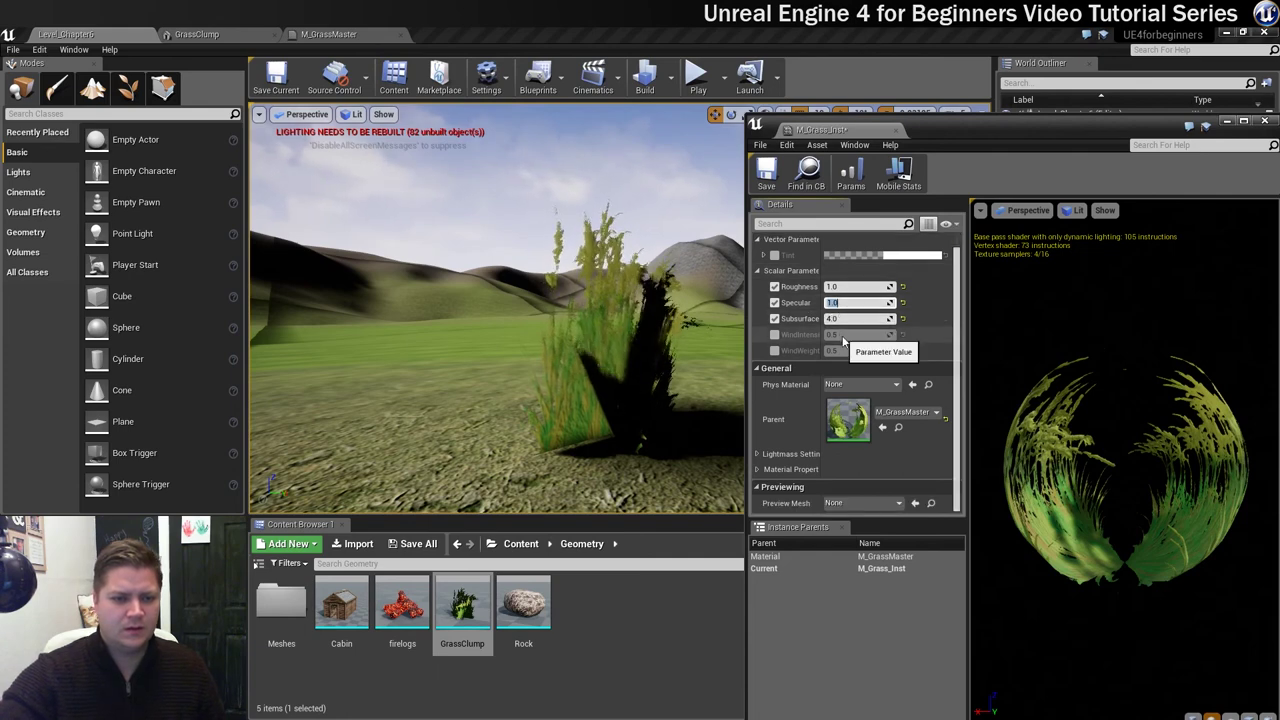
Override the M_Grass_Inst Tint with a muted peach colour of hue 17, saturation 0.455 and value 0.82.
{"action": "scroll", "coordinate": [838, 336], "scroll_direction": "up", "scroll_amount": 1}
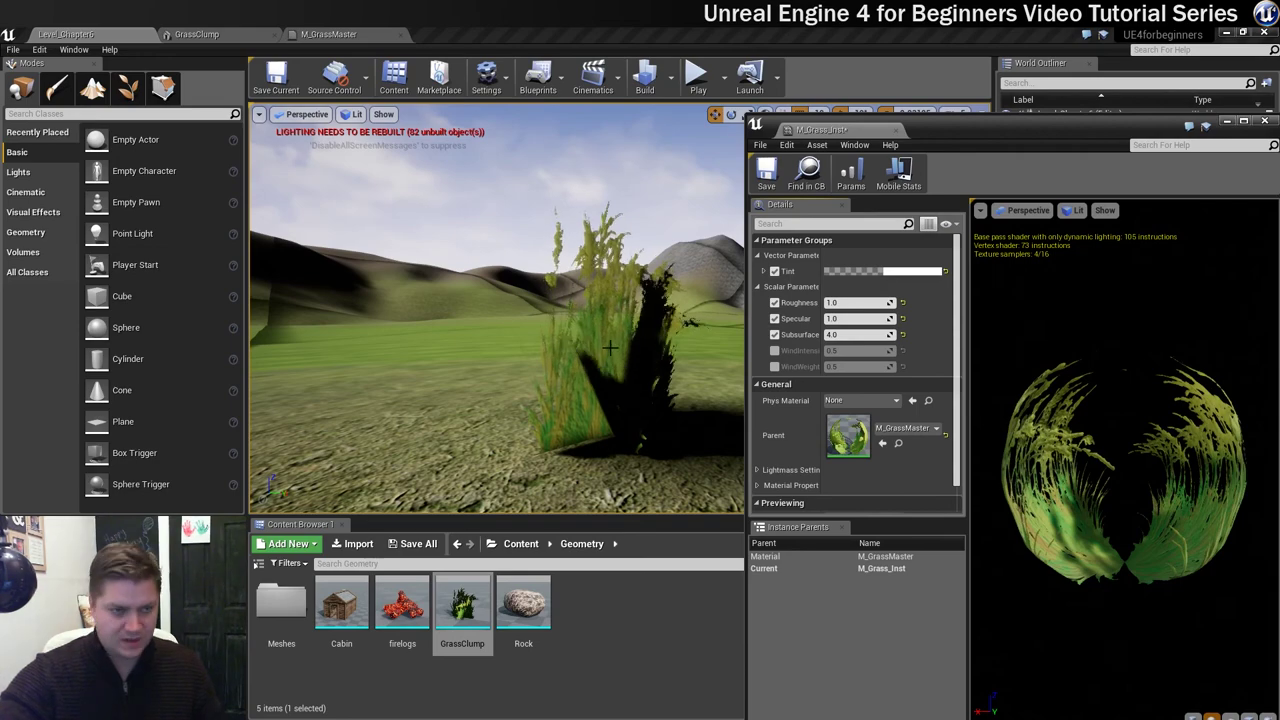
{"action": "left_click_drag", "start_coordinate": [609, 347], "coordinate": [650, 345], "text": "alt"}
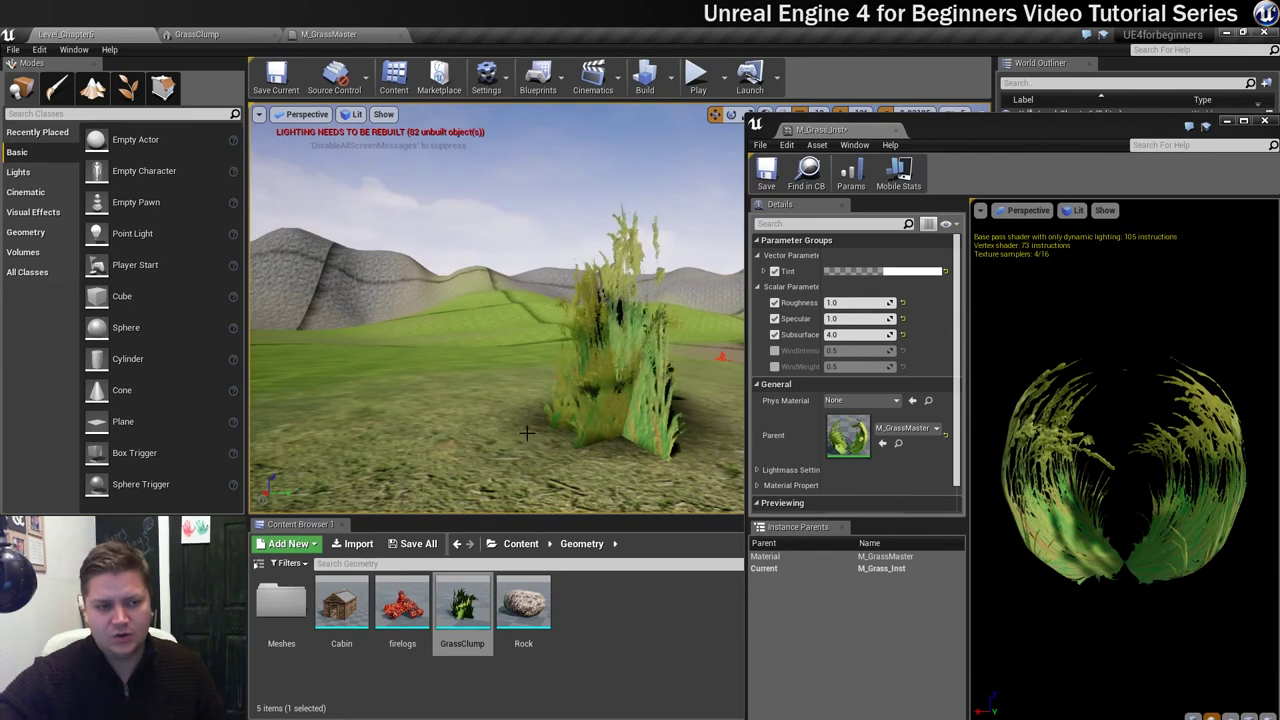
{"action": "left_click", "coordinate": [901, 273]}
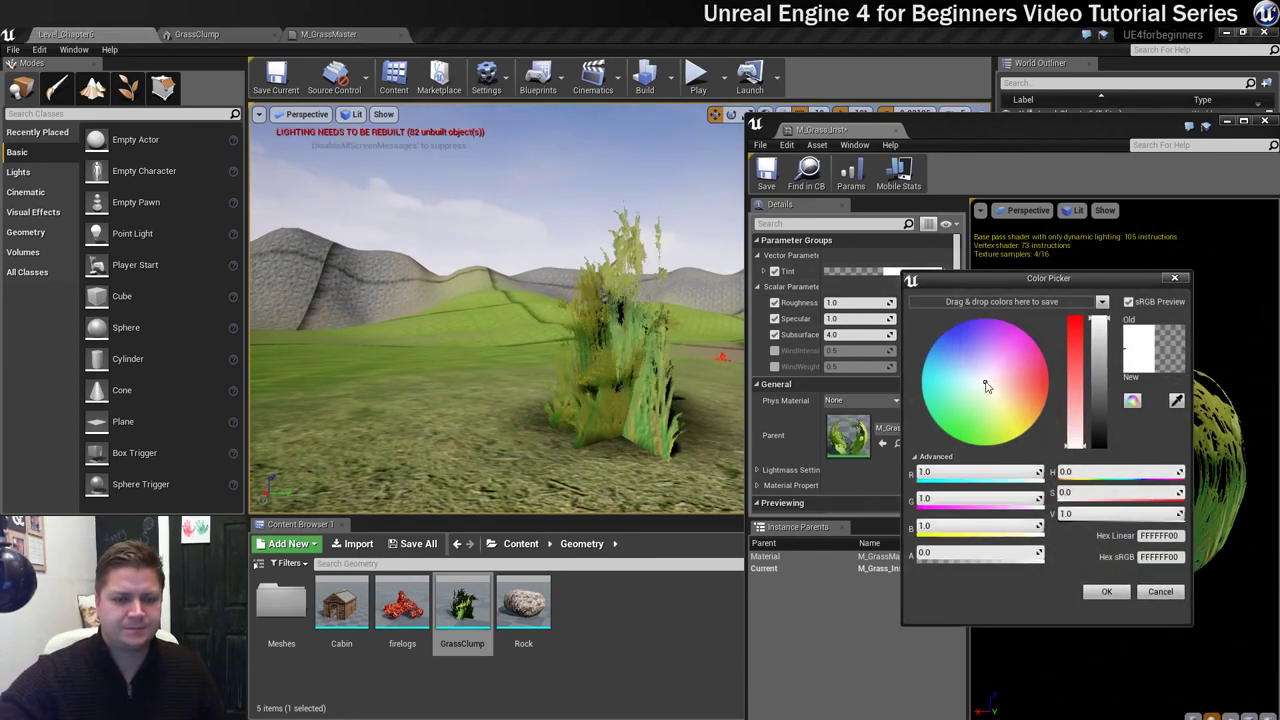
{"action": "left_click_drag", "start_coordinate": [951, 407], "coordinate": [1006, 392]}
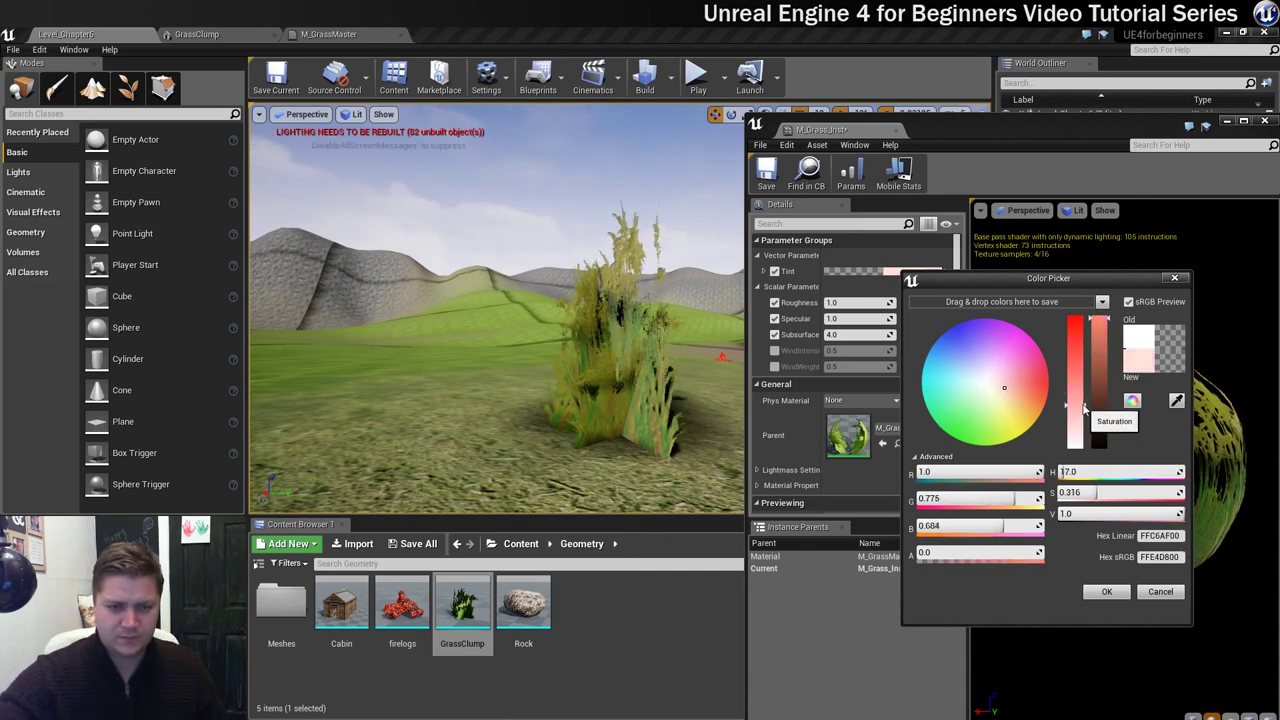
{"action": "left_click_drag", "start_coordinate": [1075, 405], "coordinate": [1076, 452]}
{"action": "mouse_move", "coordinate": [1076, 381]}
{"action": "left_mouse_down"}
{"action": "mouse_move", "coordinate": [1073, 401]}
{"action": "mouse_move", "coordinate": [1073, 388]}
{"action": "left_mouse_up"}
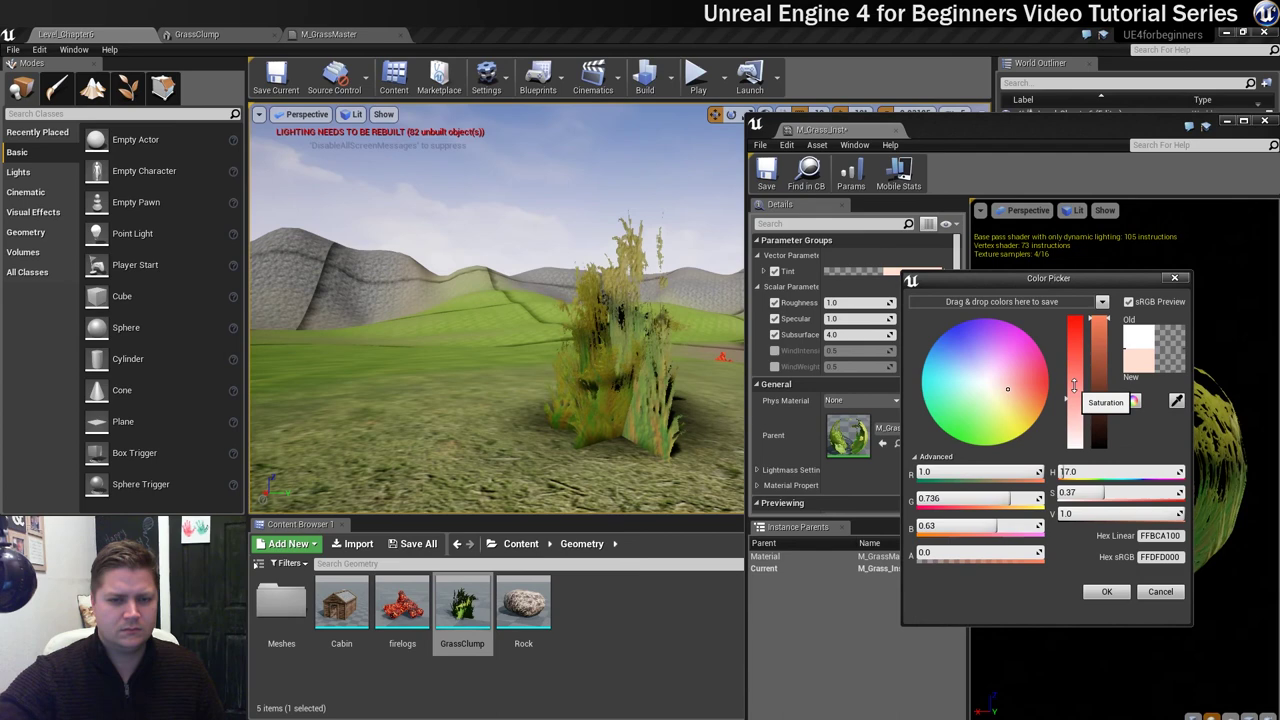
{"action": "left_click", "coordinate": [1100, 322]}
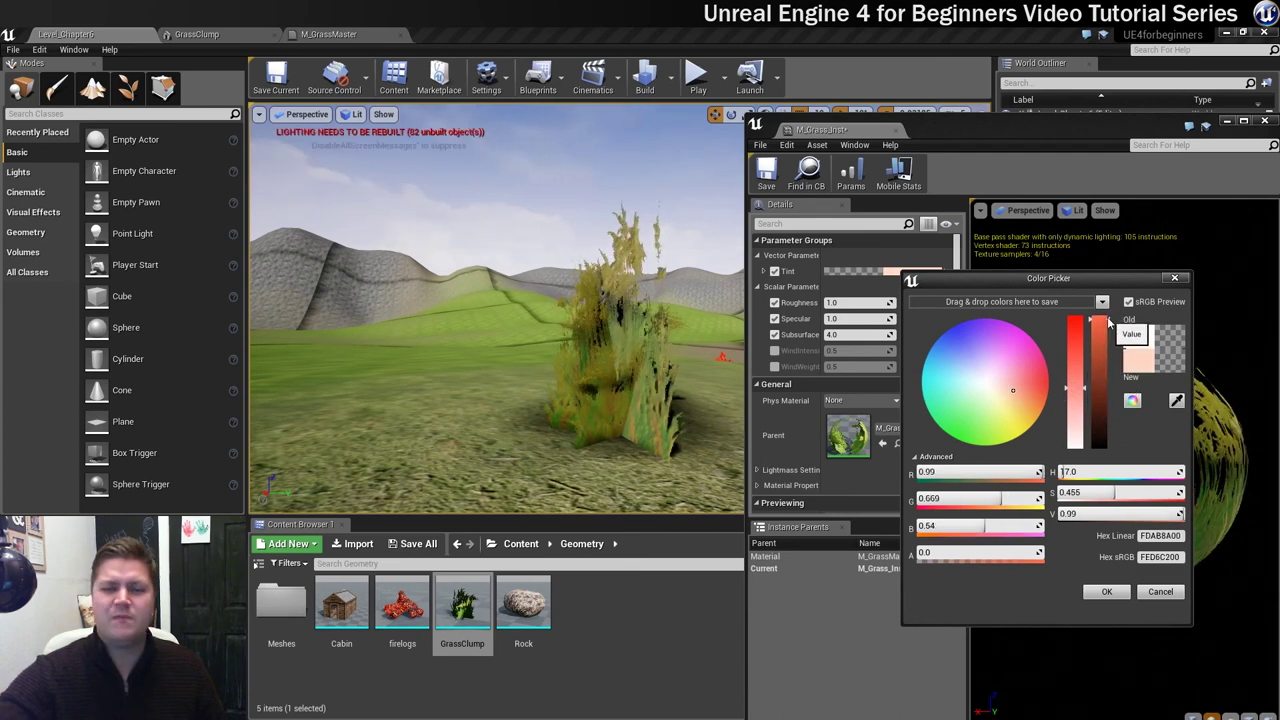
{"action": "left_click_drag", "start_coordinate": [1104, 326], "coordinate": [1094, 341]}
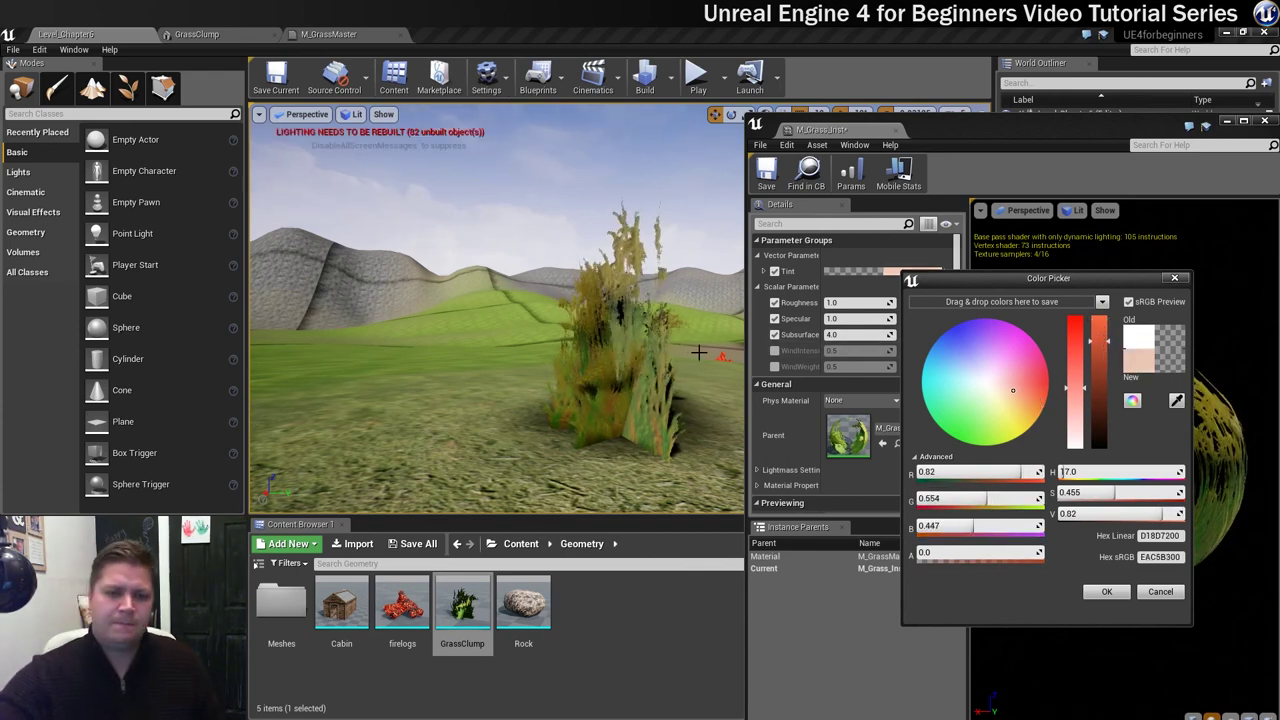
{"action": "left_click", "coordinate": [1107, 592]}
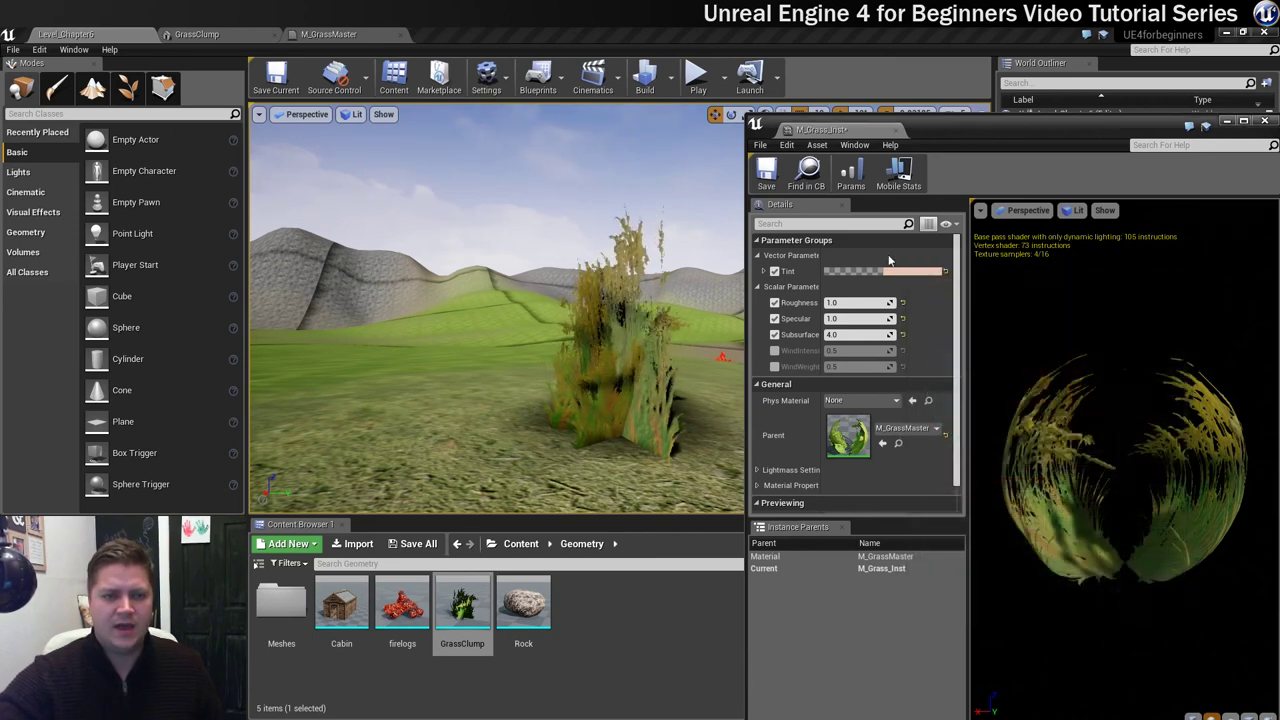
Save M_Grass_Inst and clear its floating window away to view the tinted GrassClump beside the cabin.
{"action": "left_click", "coordinate": [766, 172]}
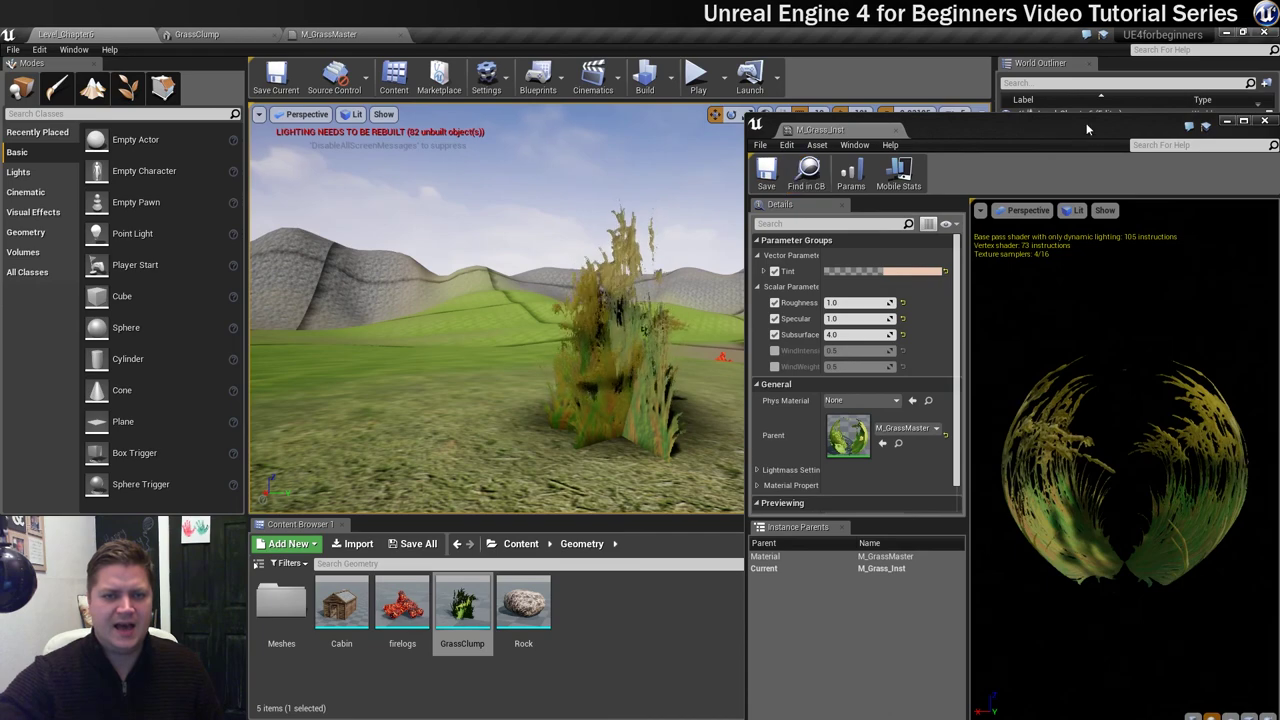
{"action": "left_click_drag", "start_coordinate": [1087, 123], "coordinate": [1020, 90]}
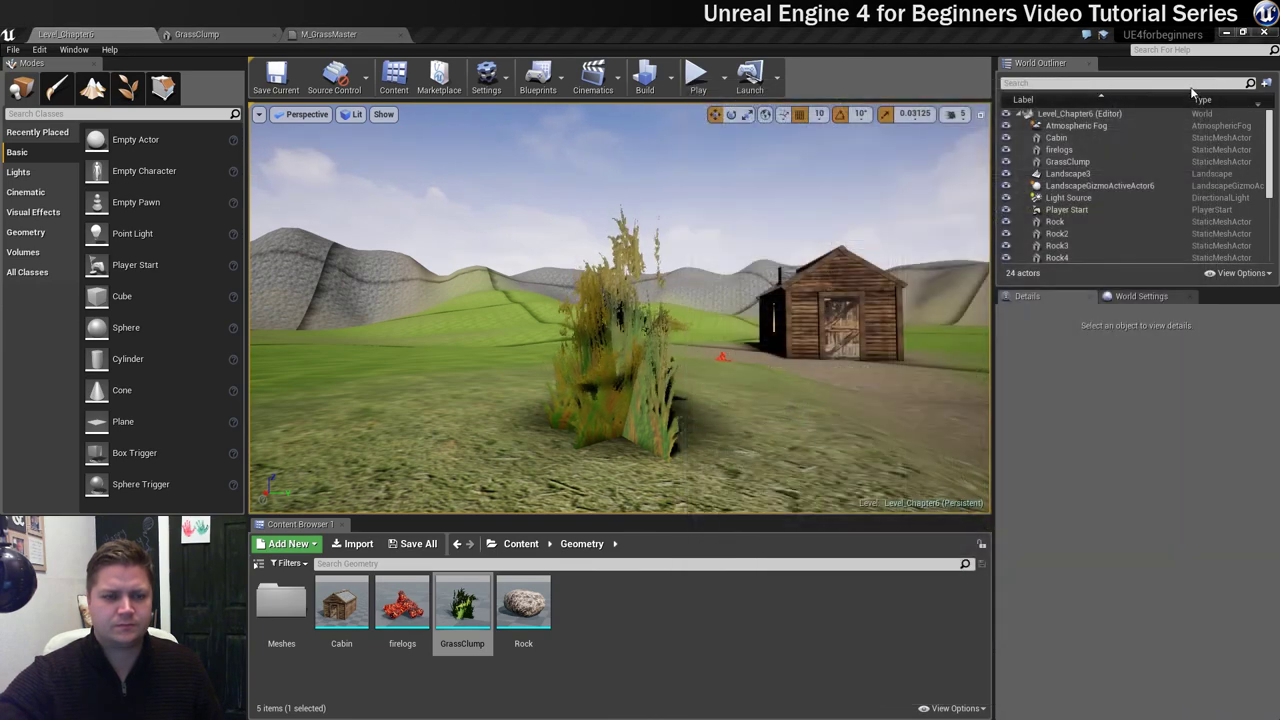
{"action": "right_click_drag", "start_coordinate": [470, 320], "coordinate": [724, 361]}
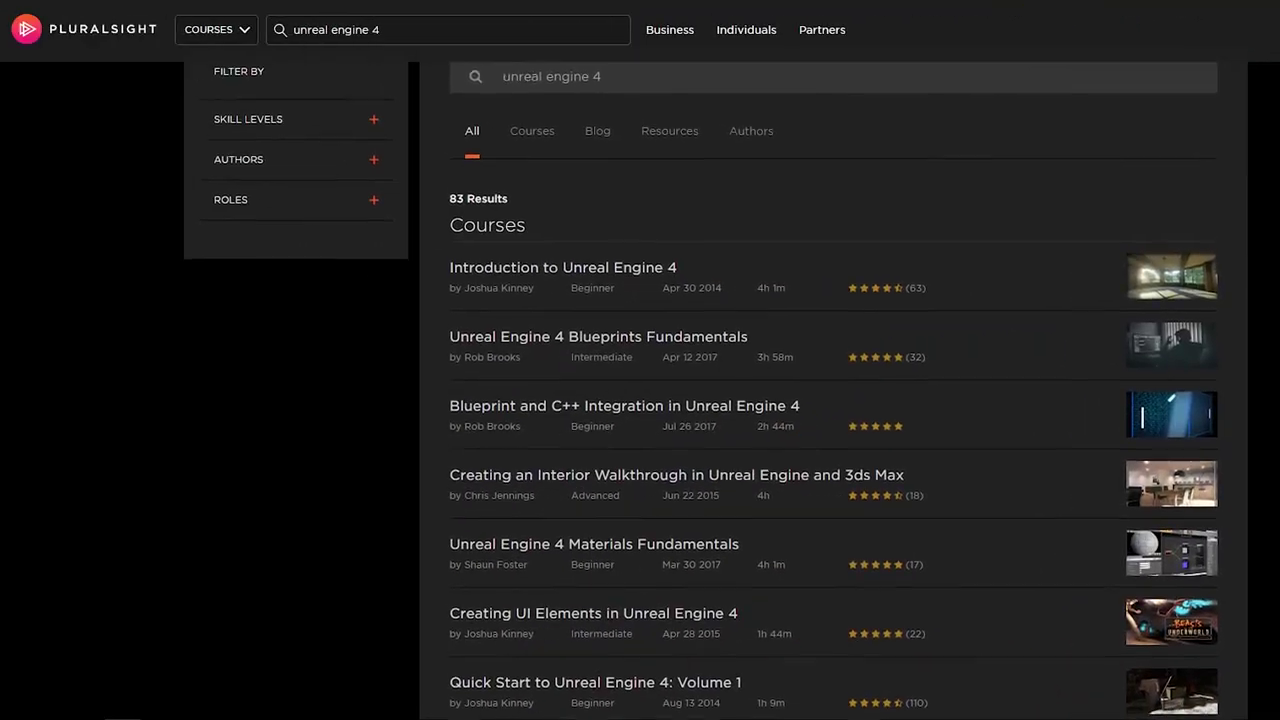
Switch to the Pluralsight website and look through the Courses results for "unreal engine 4" to the end of the list.
{"action": "scroll", "coordinate": [700, 390], "scroll_direction": "down", "scroll_amount": 1}
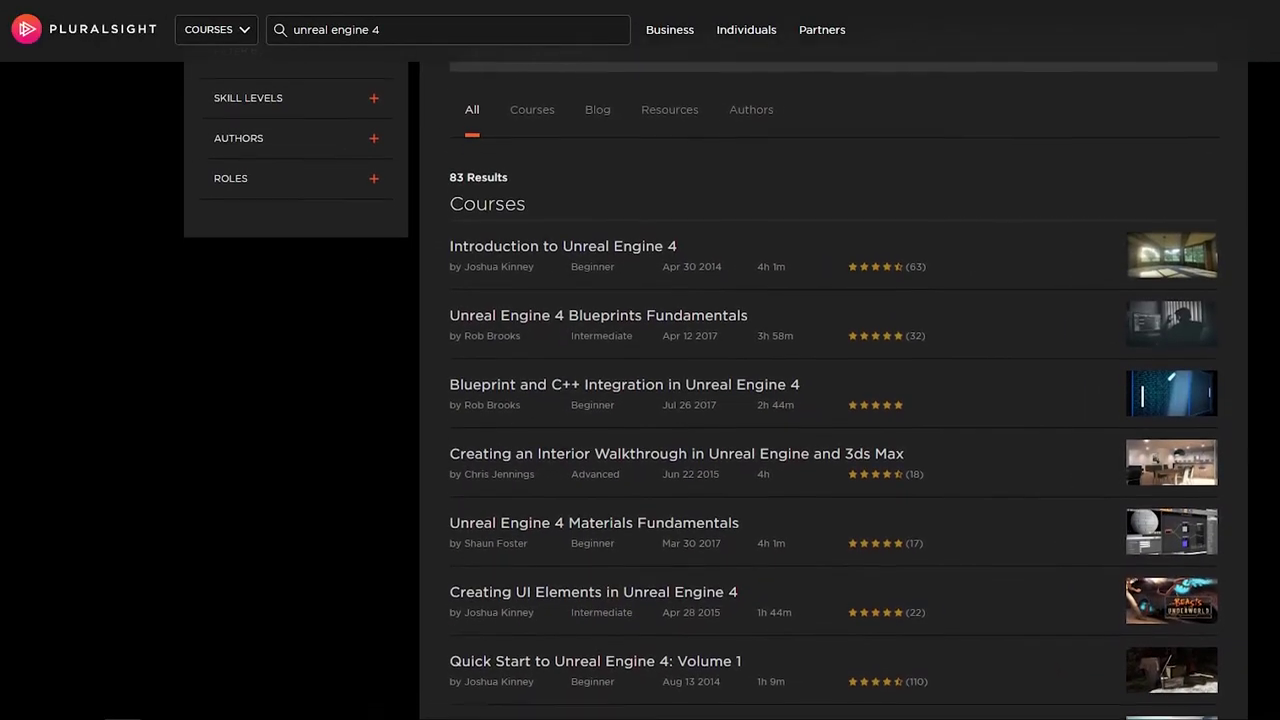
{"action": "scroll", "coordinate": [700, 390], "scroll_direction": "down", "scroll_amount": 1}
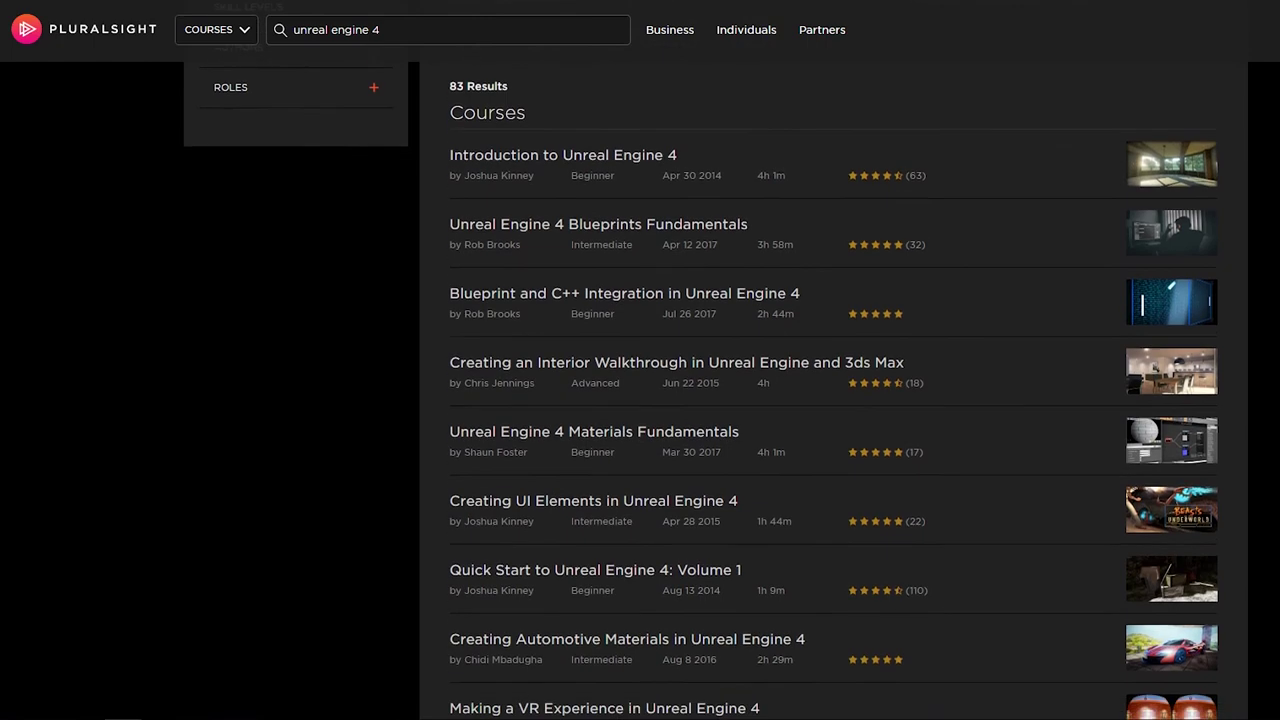
{"action": "scroll", "coordinate": [700, 390], "scroll_direction": "down", "scroll_amount": 1}
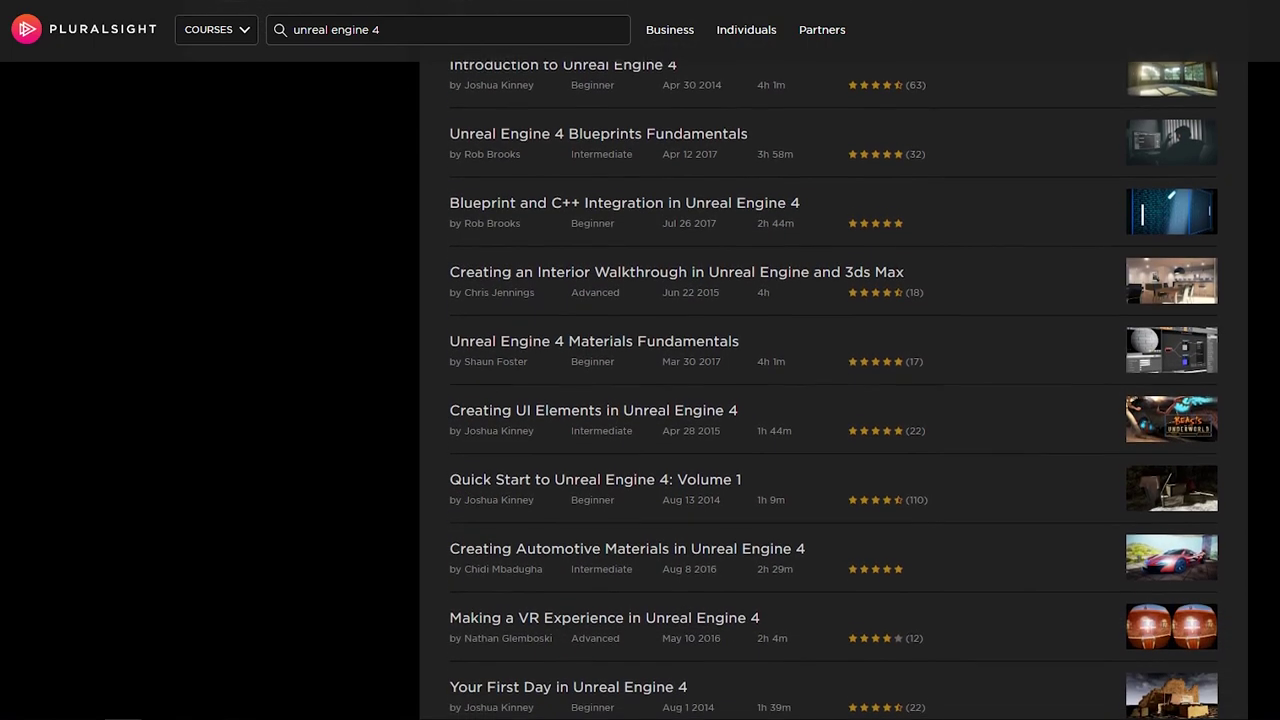
{"action": "scroll", "coordinate": [700, 390], "scroll_direction": "down", "scroll_amount": 1}
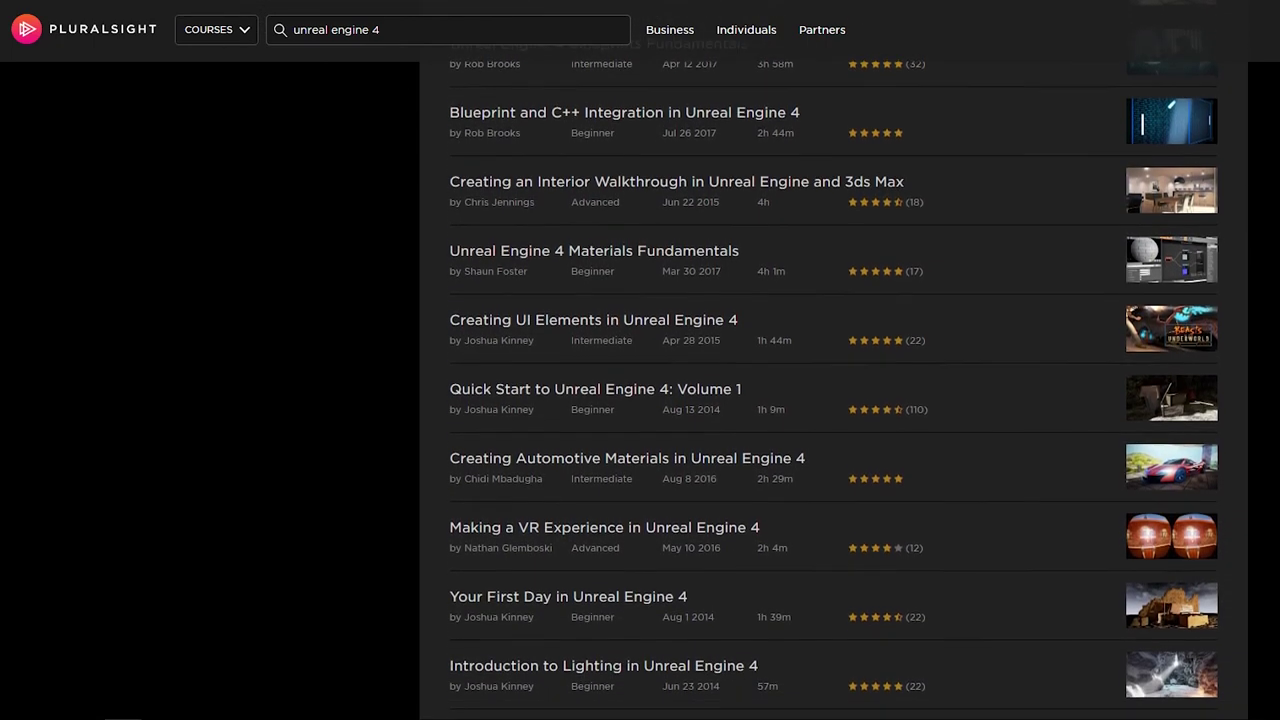
{"action": "scroll", "coordinate": [700, 390], "scroll_direction": "down", "scroll_amount": 1}
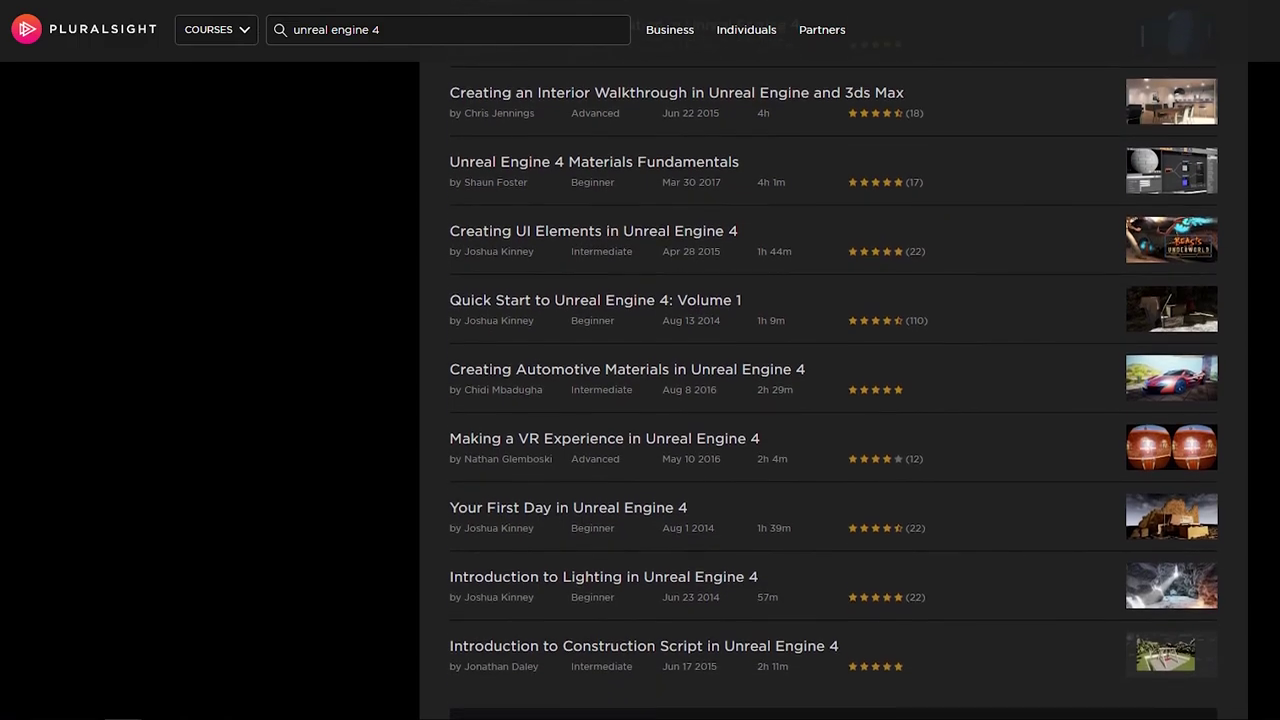
{"action": "scroll", "coordinate": [700, 390], "scroll_direction": "down", "scroll_amount": 1}
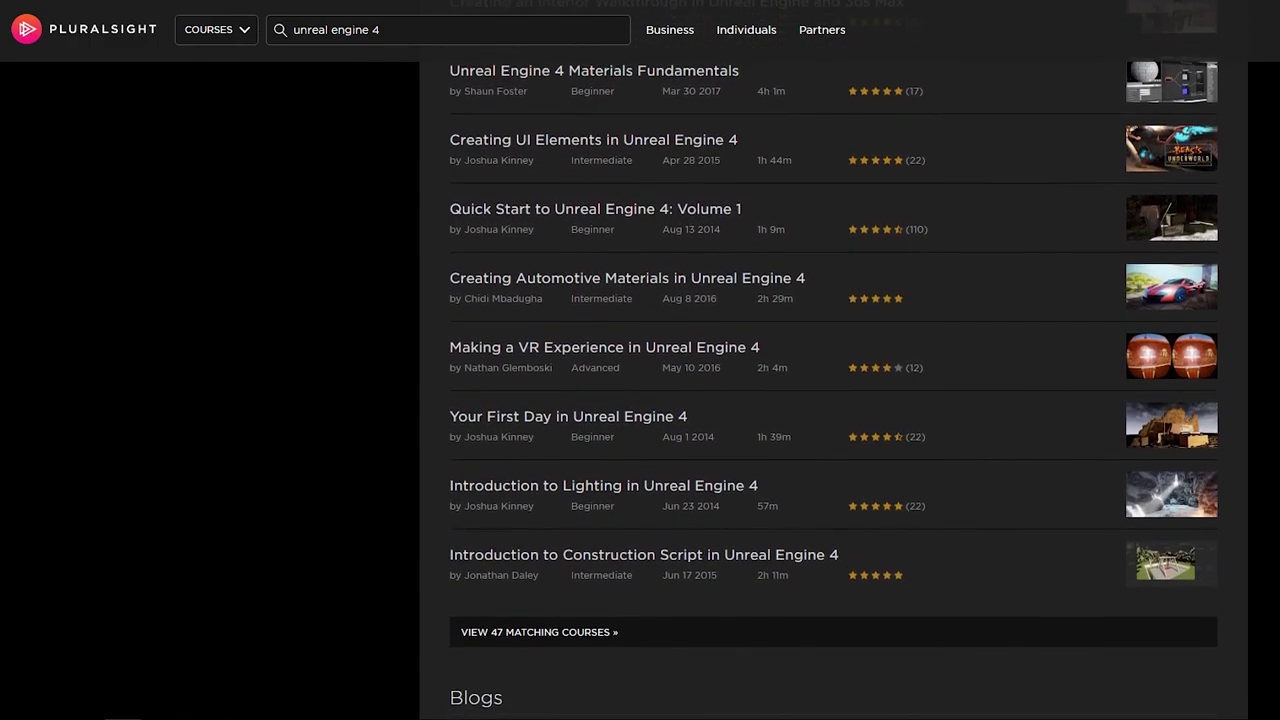